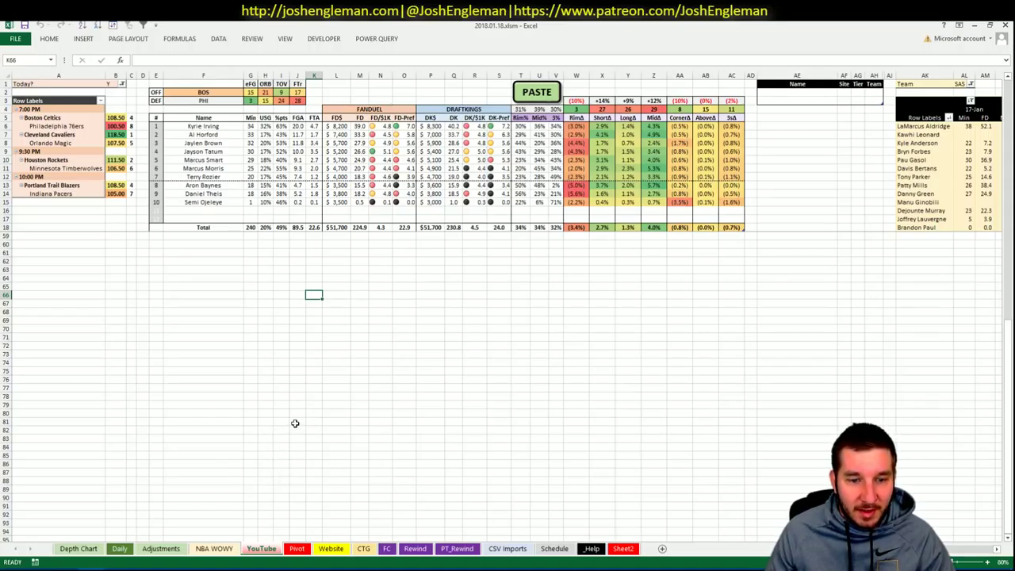
# Step: Enter Kyrie Irving as the first player in the Name column of the empty picks table
pyautogui.click(315, 389)
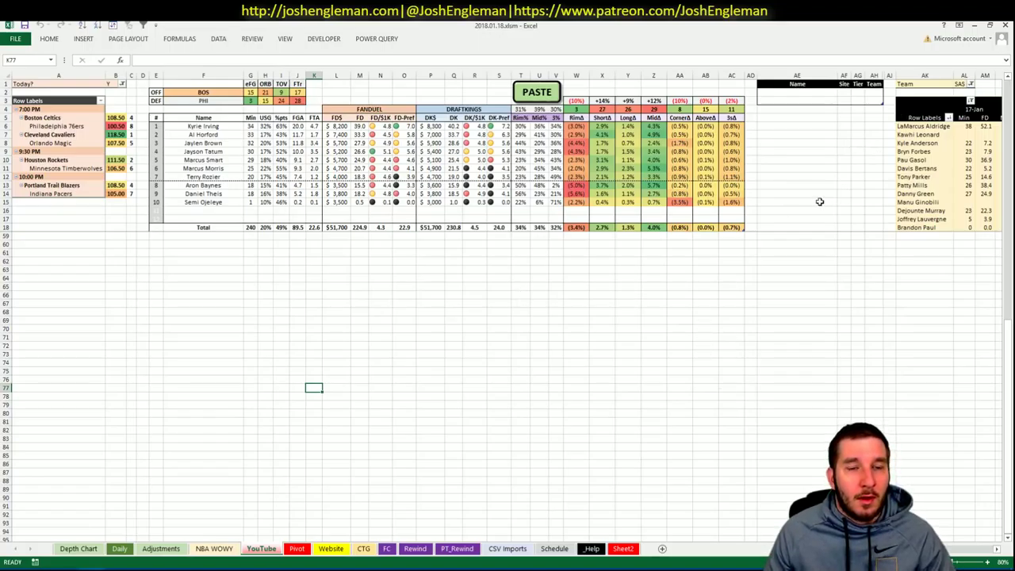
pyautogui.click(819, 94)
pyautogui.write('Kyir')
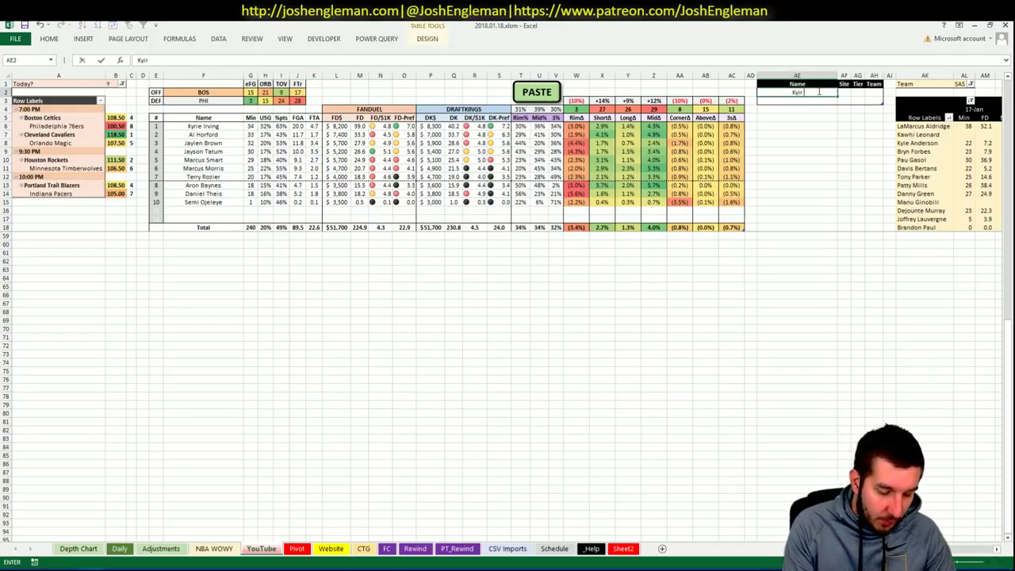
pyautogui.press('BackSpace')
pyautogui.press('BackSpace')
pyautogui.write('rie Irving')
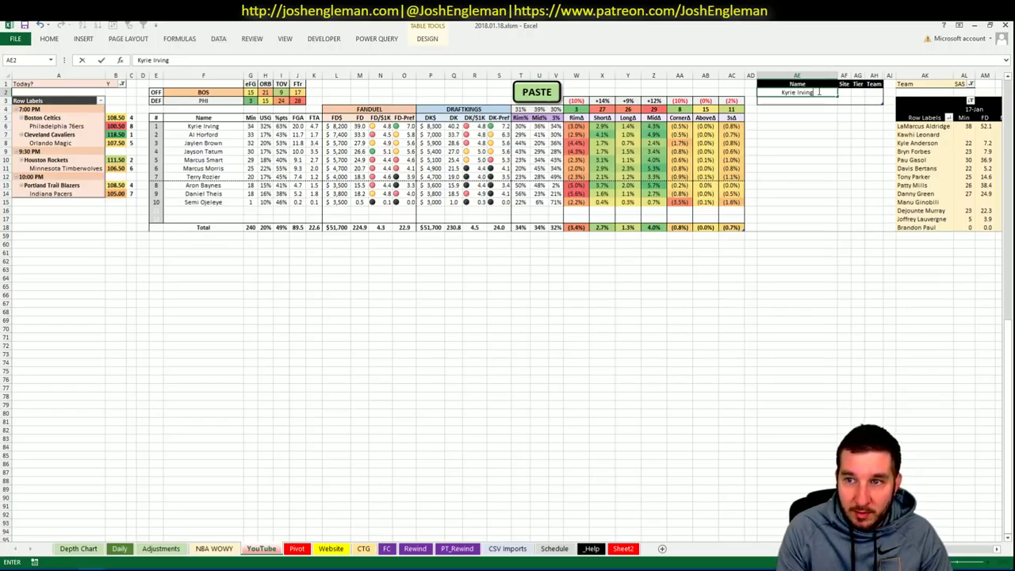
pyautogui.press('Return')
# Step: Set the recent-games pivot table's Team filter to BOS and review the players' minutes and FD points
pyautogui.click(961, 84)
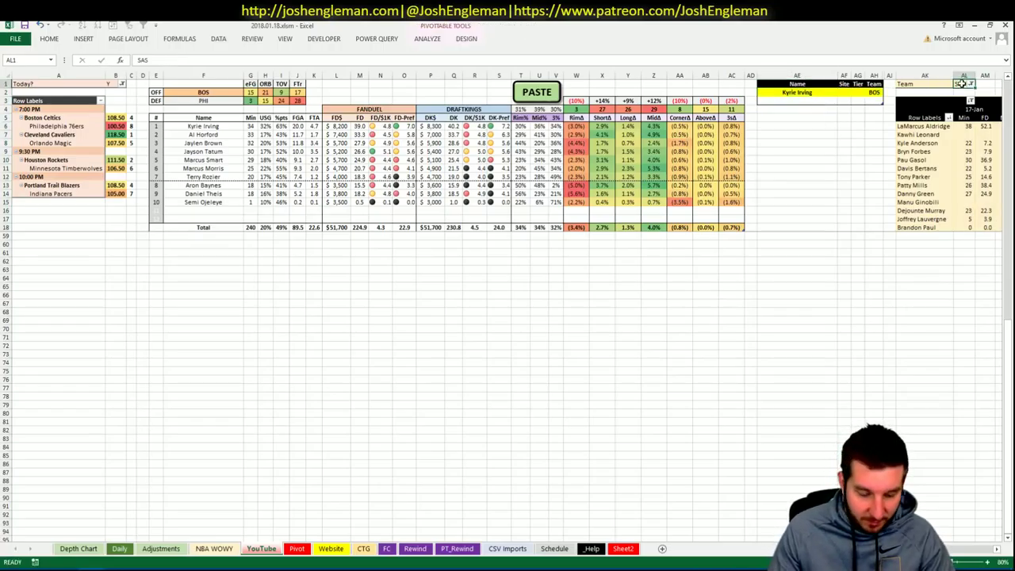
pyautogui.write('BOS')
pyautogui.press('Return')
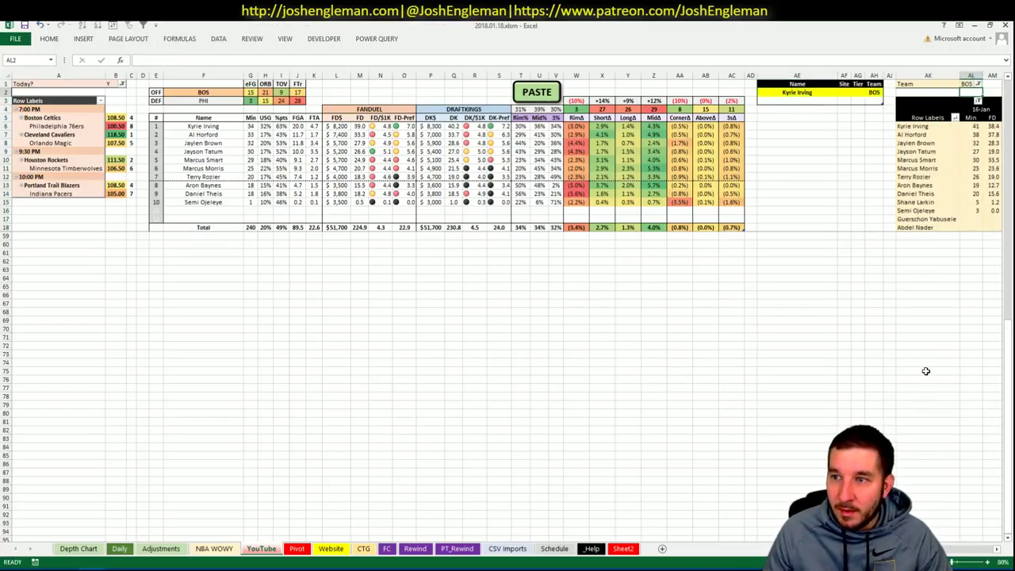
pyautogui.hscroll(5, 507, 306)
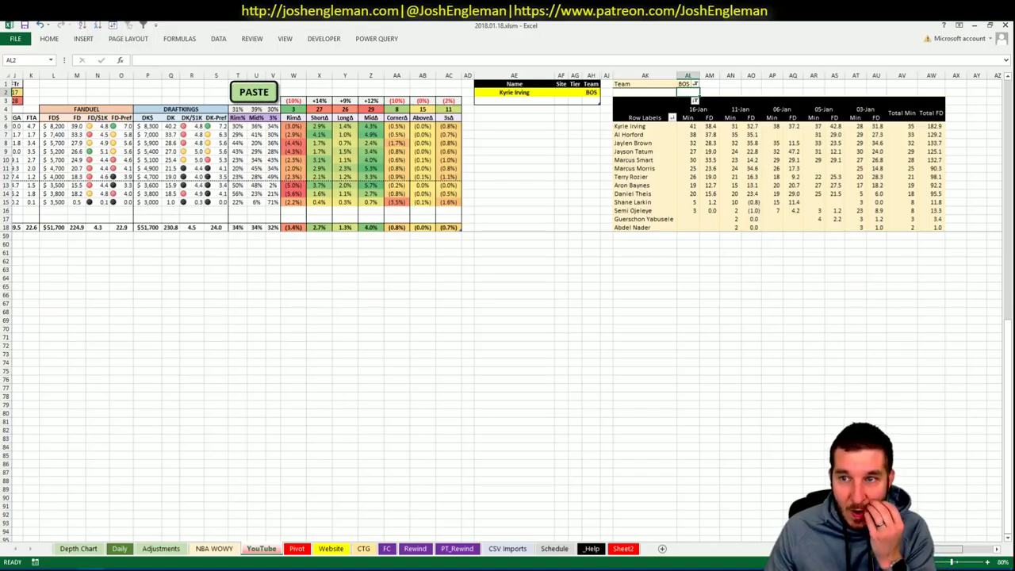
pyautogui.hscroll(-5, 508, 306)
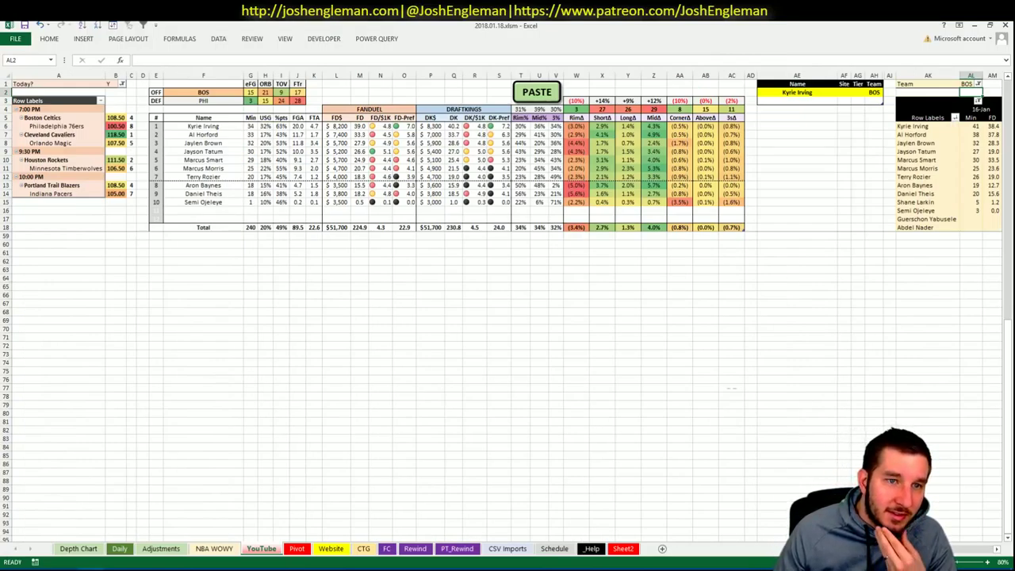
# Step: Set Kyrie Irving's Tier to 3 in the picks table
pyautogui.click(859, 92)
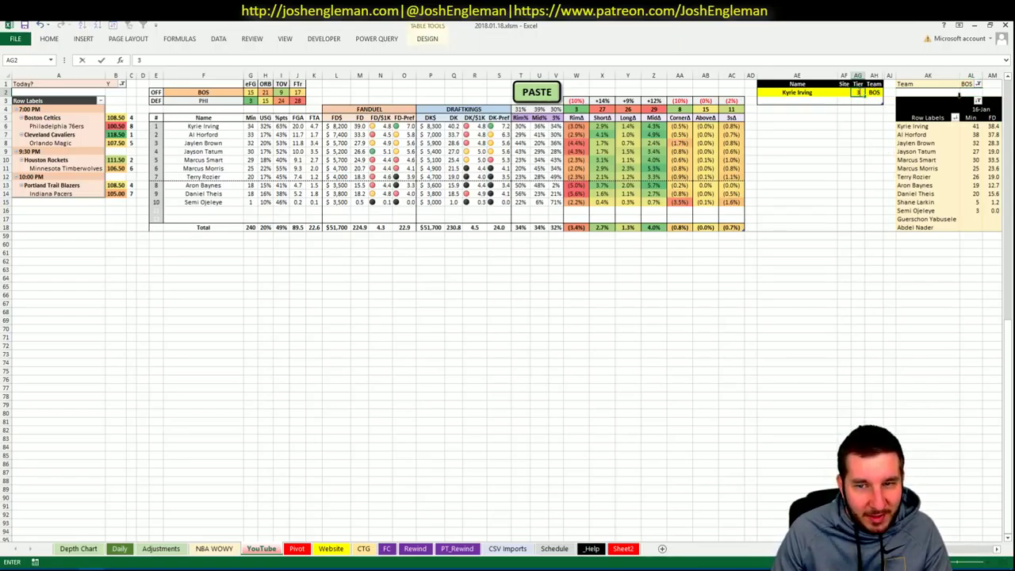
pyautogui.write('3')
pyautogui.press('Return')
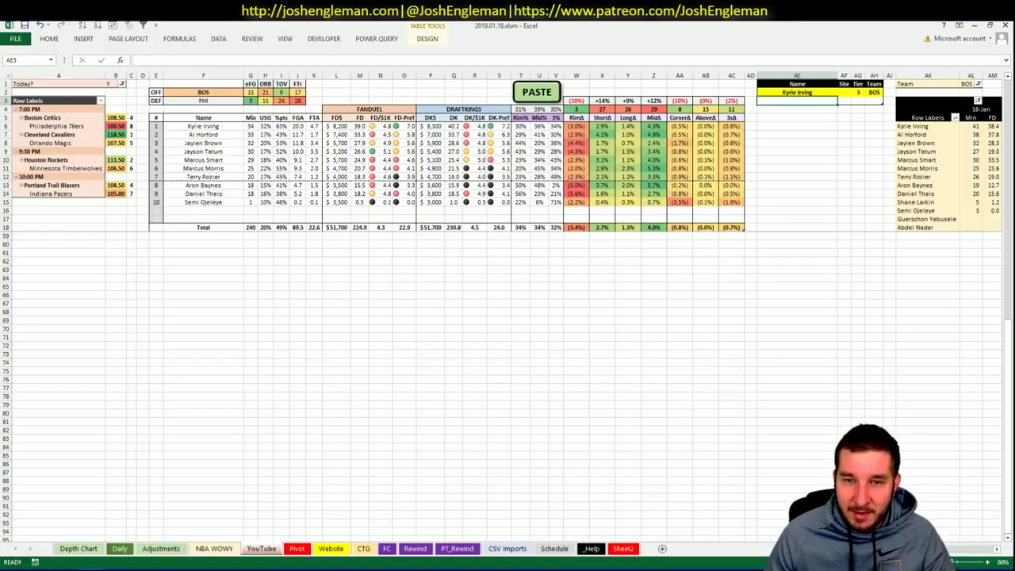
# Step: Check the Boston game logs and add Al Horford with Tier 3 as the second player in the picks table
pyautogui.hscroll(1, 508, 306)
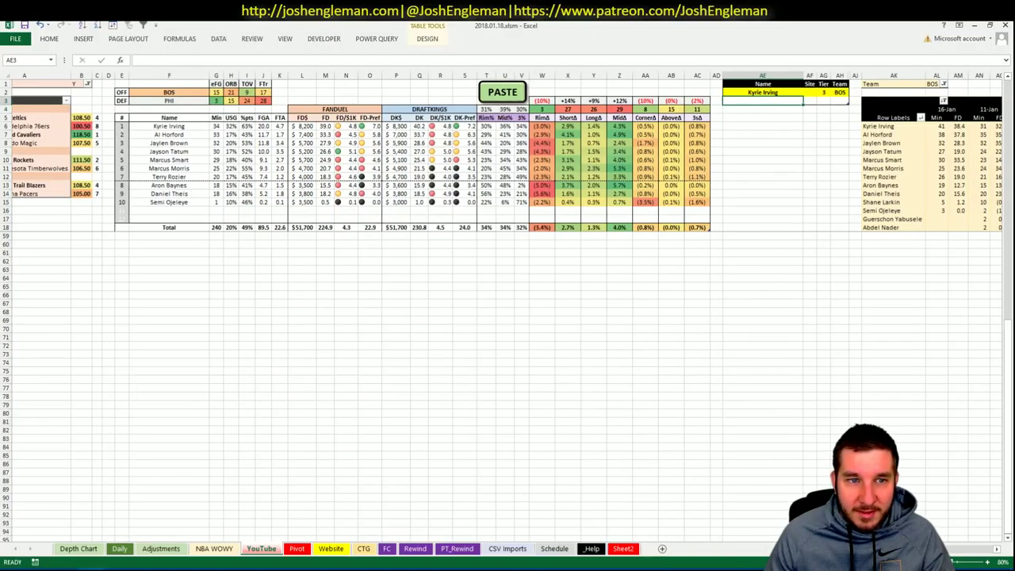
pyautogui.hscroll(5, 507, 306)
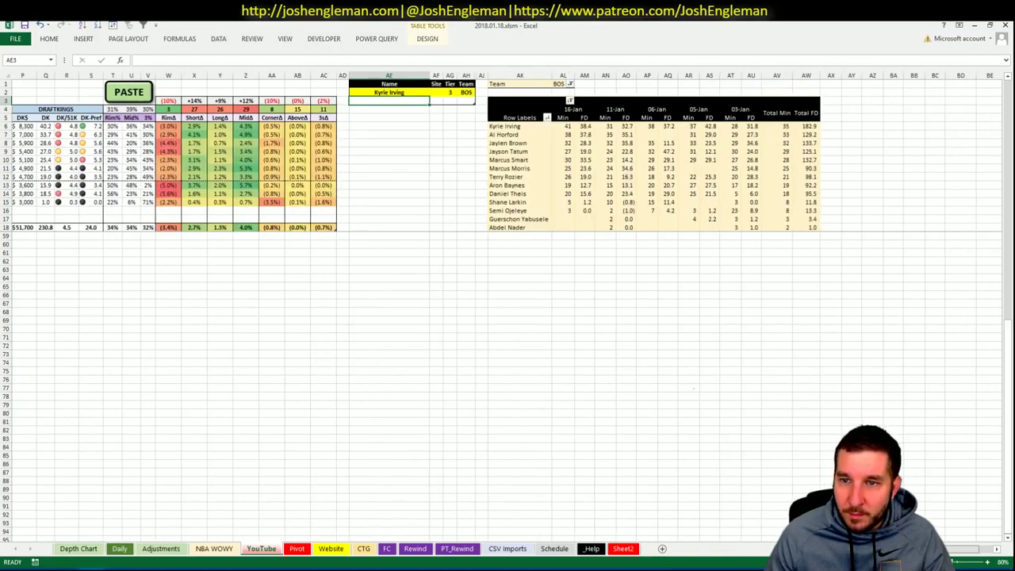
pyautogui.hscroll(1, 508, 306)
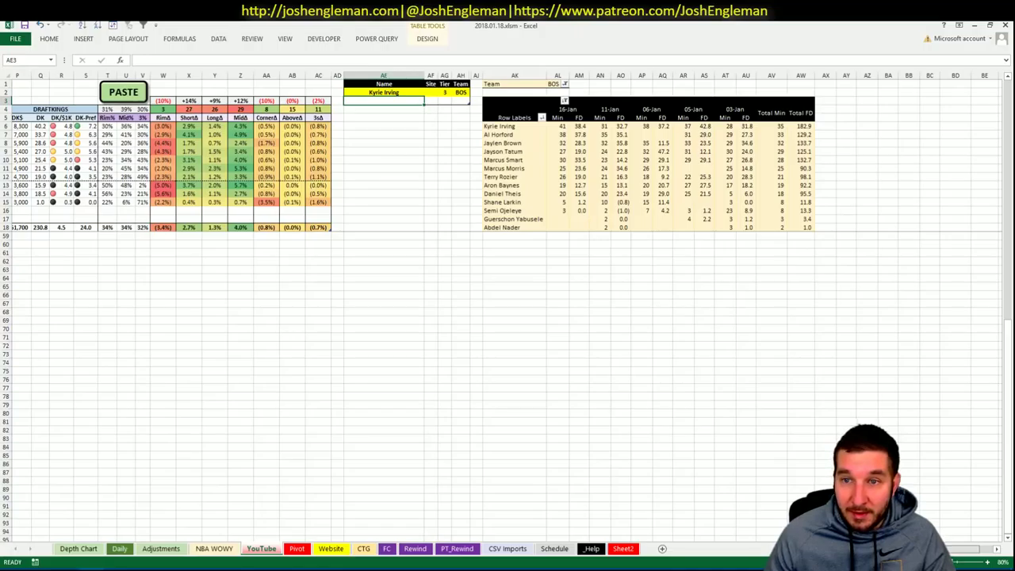
pyautogui.hscroll(-6, 508, 306)
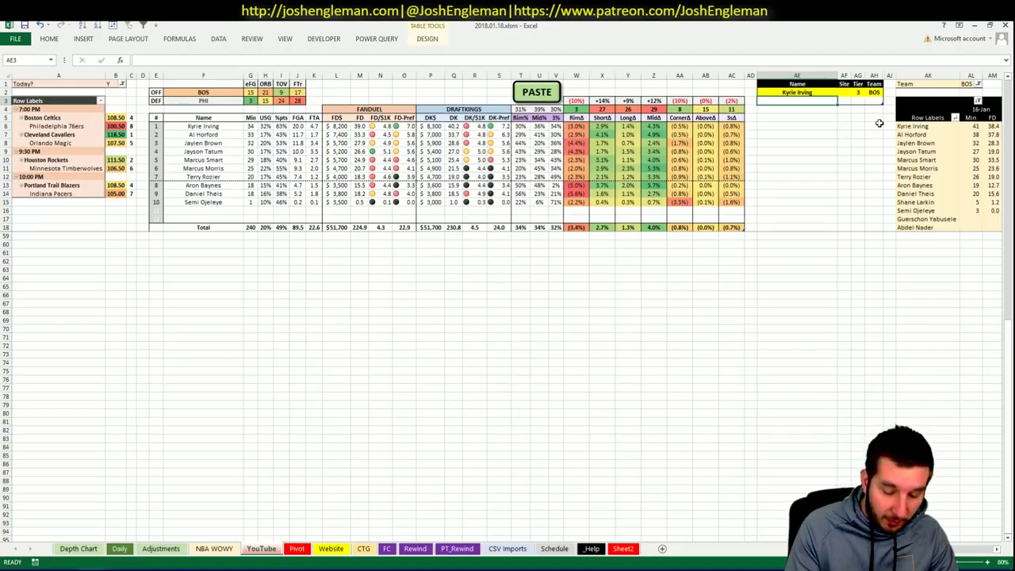
pyautogui.write('Al Horford')
pyautogui.press('Tab')
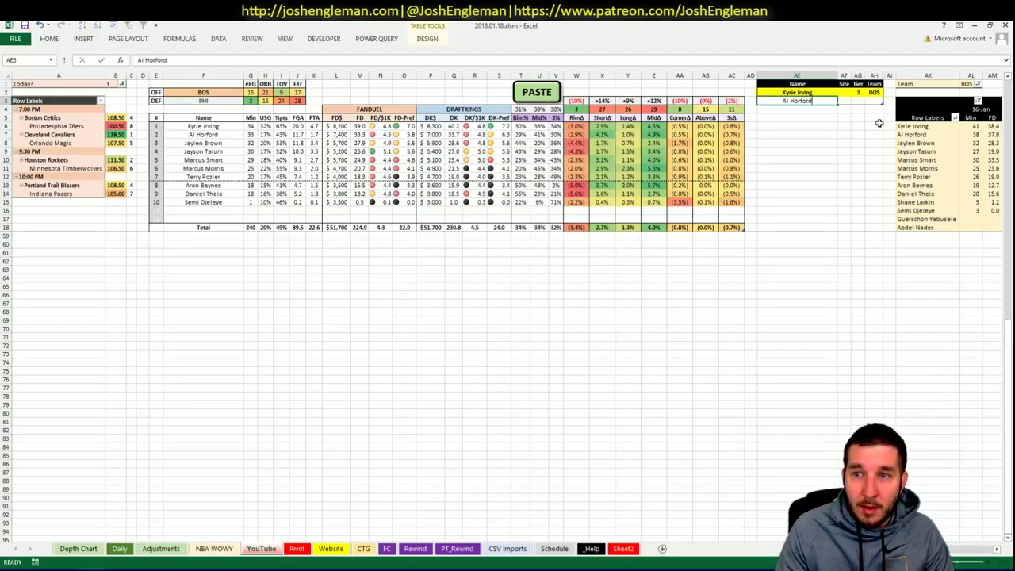
pyautogui.write('3')
pyautogui.press('Return')
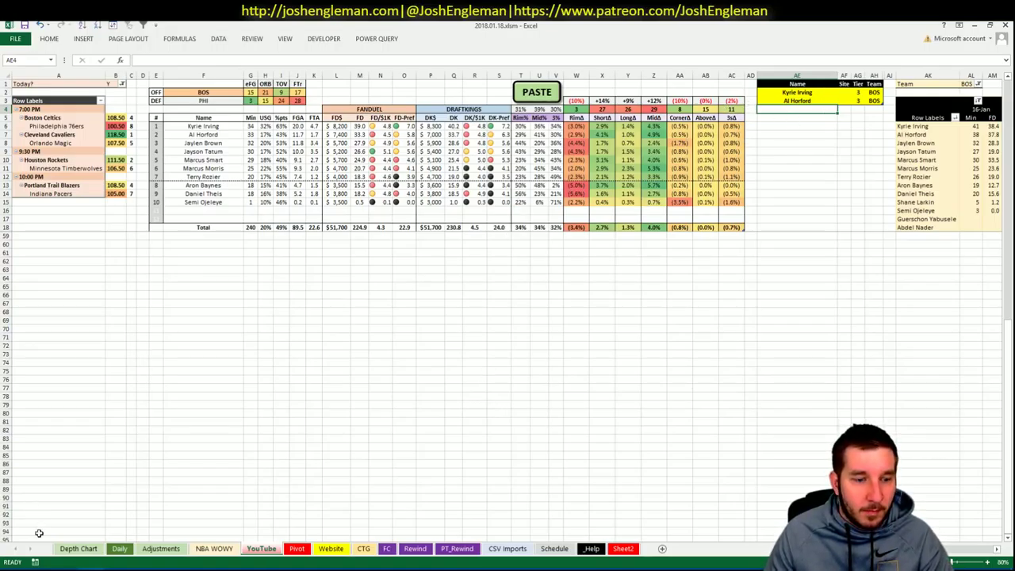
# Step: Switch to Chrome and open the FanDuel NBA Lineup Cruncher on the Fantasy Cruncher site
pyautogui.click(39, 569)
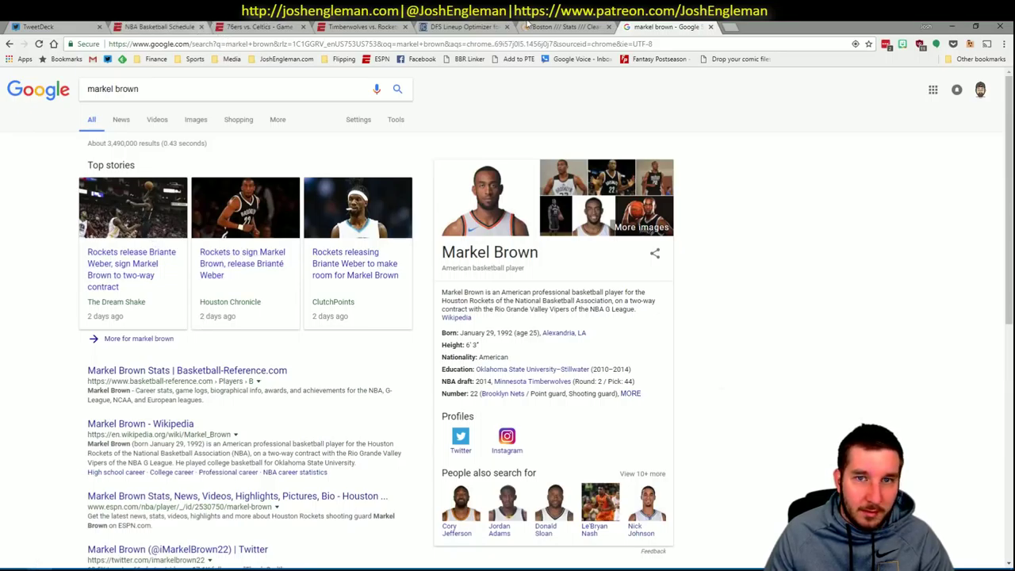
pyautogui.click(479, 27)
pyautogui.moveTo(155, 77)
pyautogui.moveTo(166, 107)
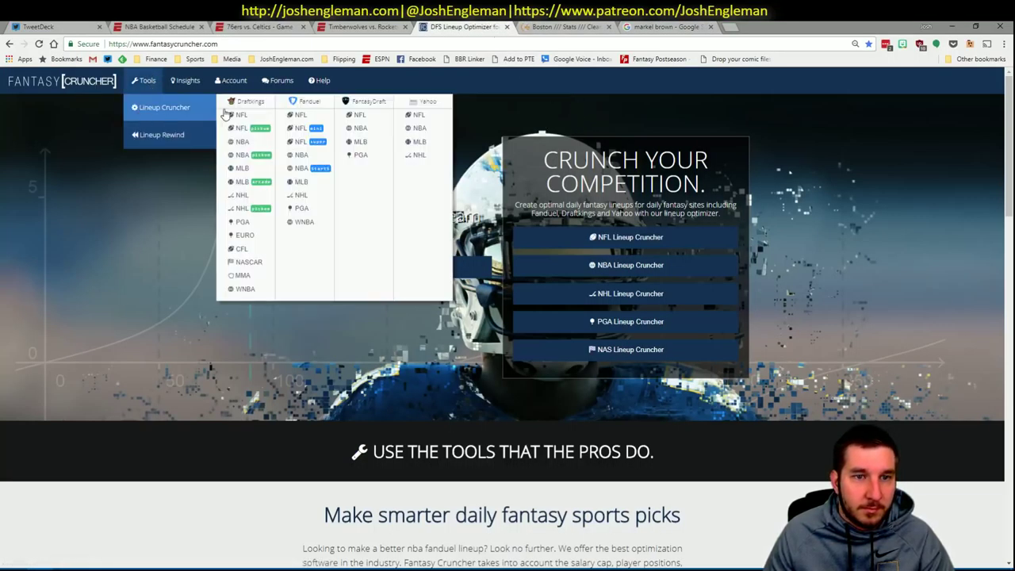
pyautogui.click(303, 155)
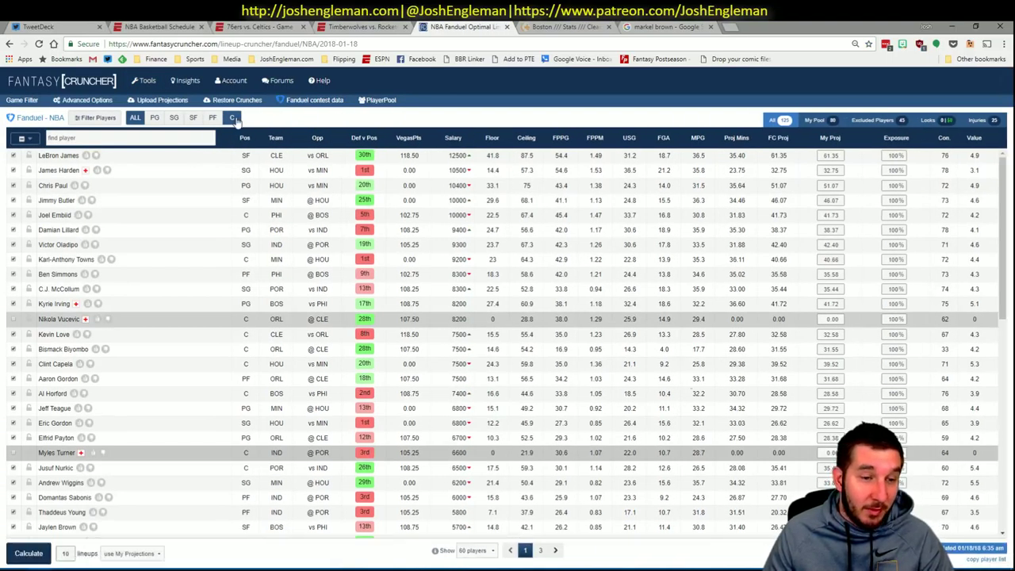
# Step: Limit the player list to centers and include every listed center in the player pool
pyautogui.click(233, 118)
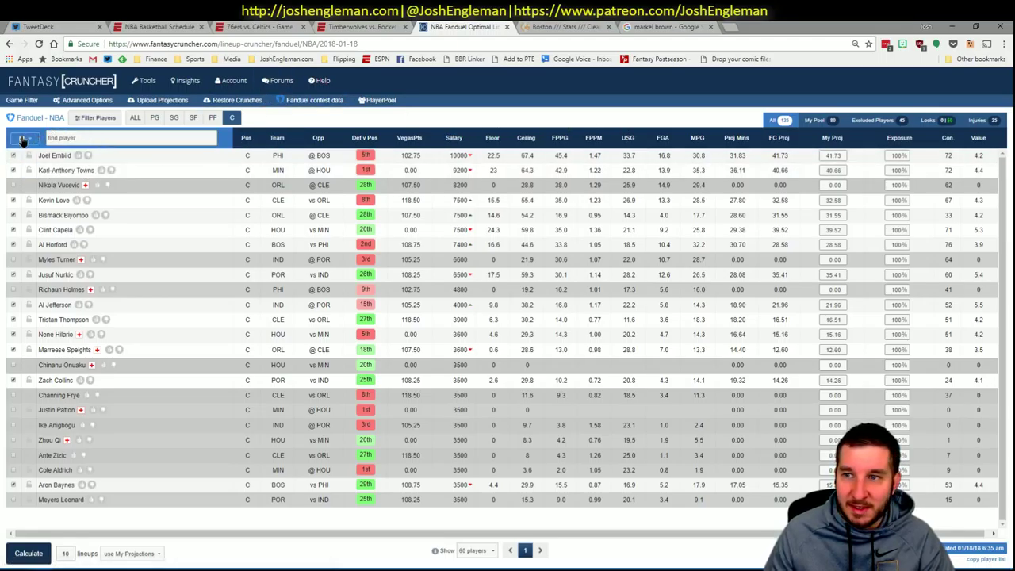
pyautogui.click(22, 139)
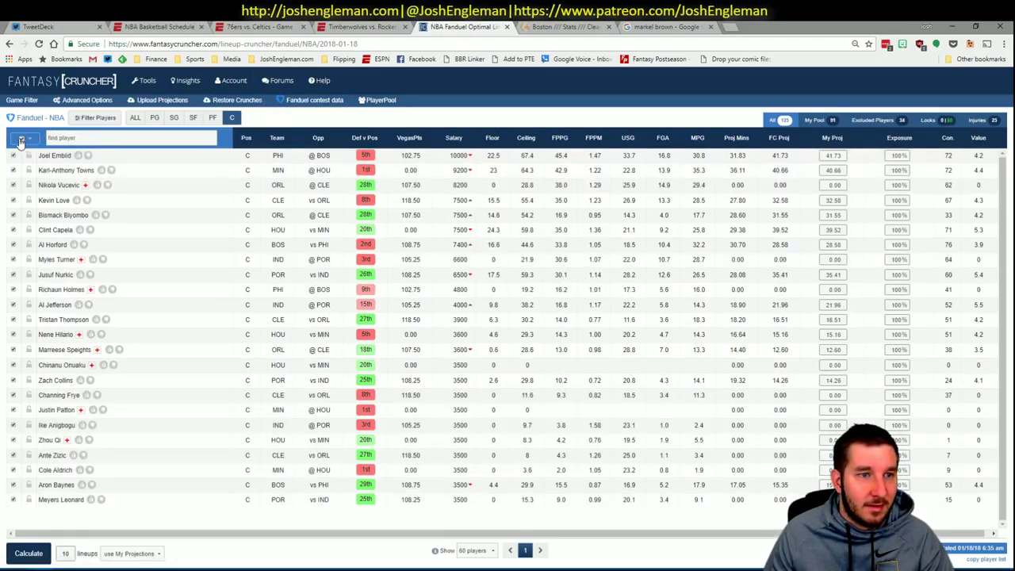
# Step: Open Al Horford's game log and filter it to games against PHI
pyautogui.click(53, 244)
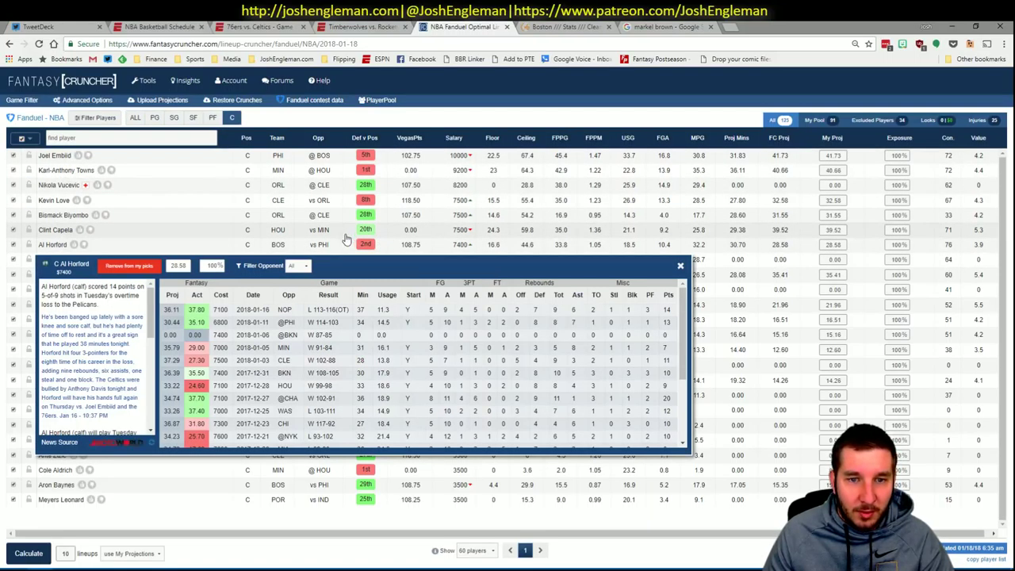
pyautogui.click(299, 266)
pyautogui.click(302, 300)
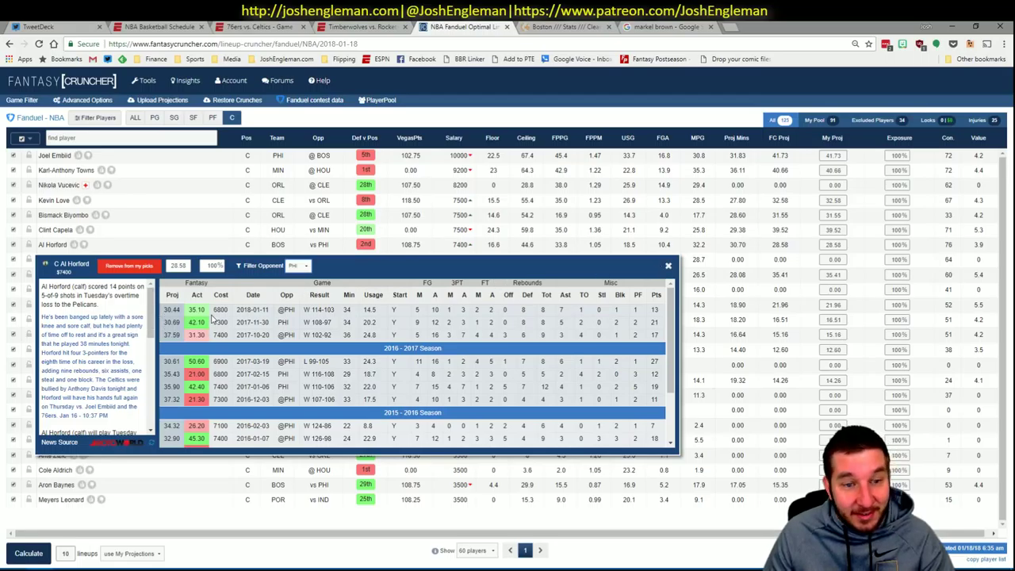
# Step: Review Joel Embiid's game log filtered to opponent BOS and close his player card
pyautogui.click(54, 155)
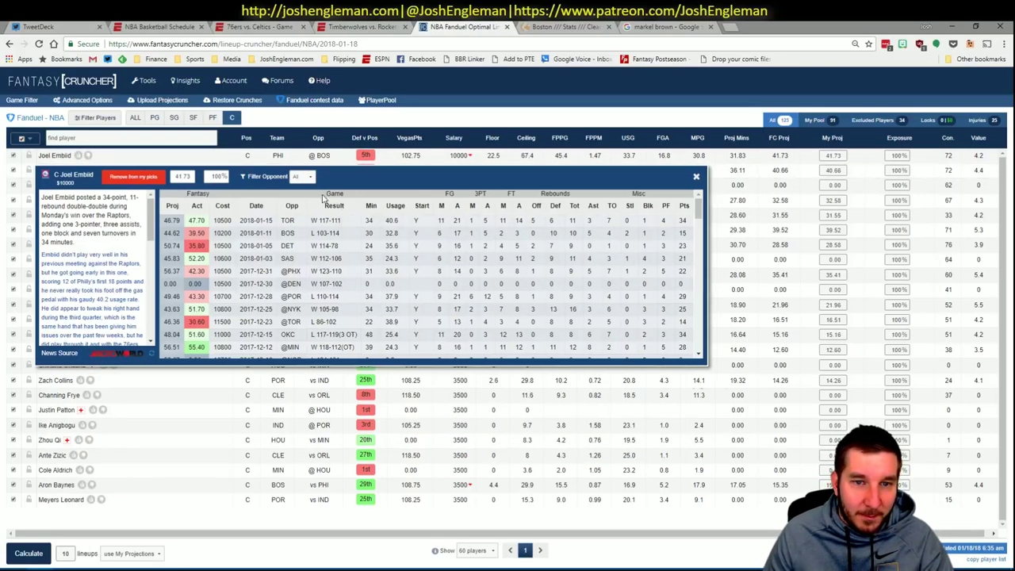
pyautogui.click(305, 177)
pyautogui.click(306, 194)
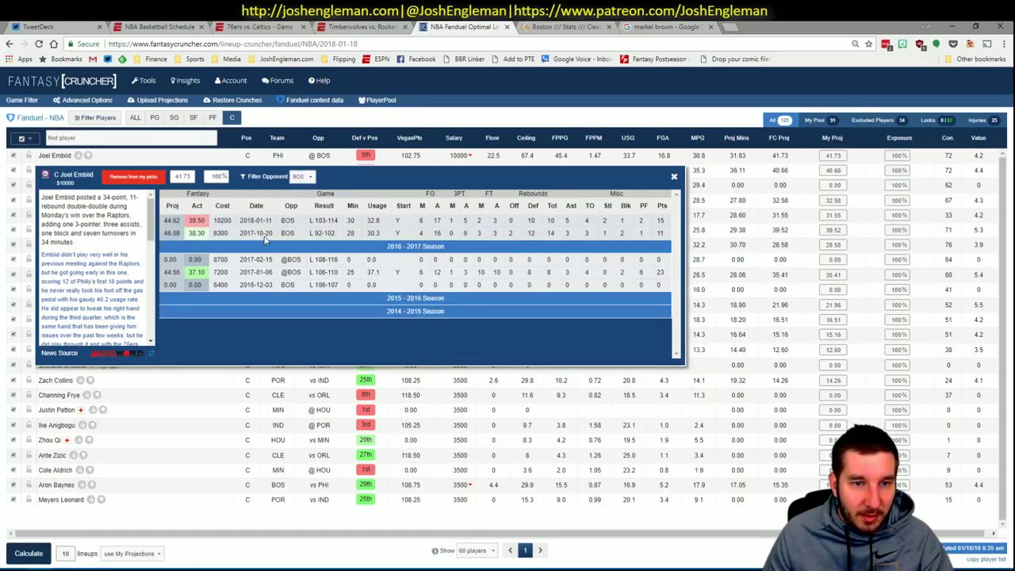
pyautogui.click(674, 176)
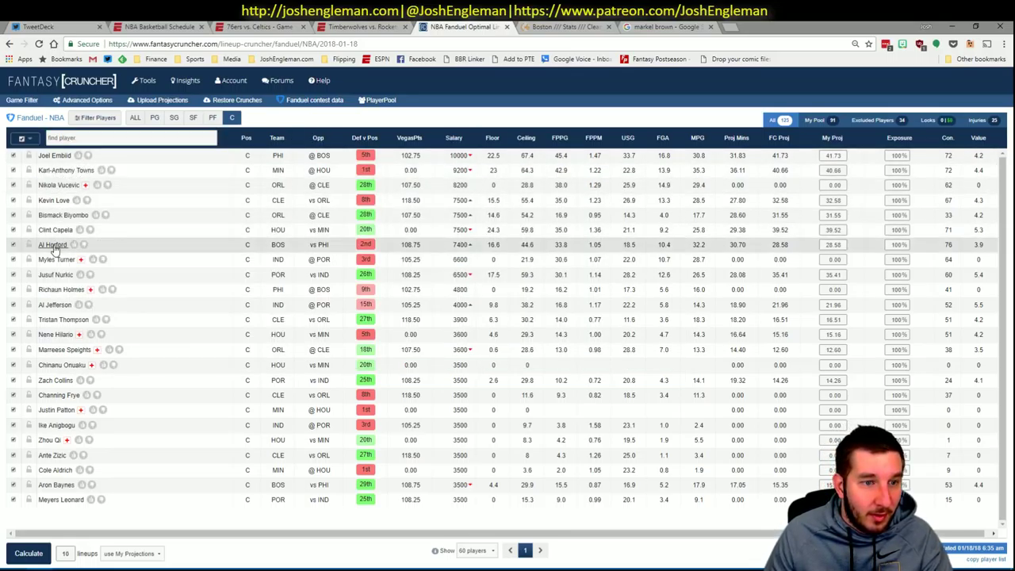
# Step: Reopen Al Horford's player card, review his past games against PHI once more, and close it
pyautogui.click(54, 244)
pyautogui.click(297, 266)
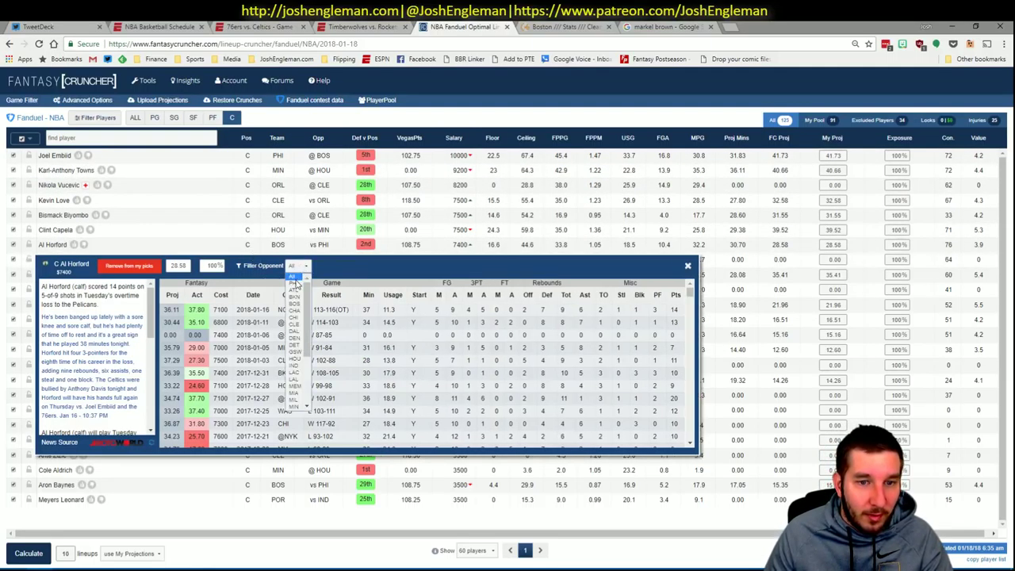
pyautogui.click(298, 288)
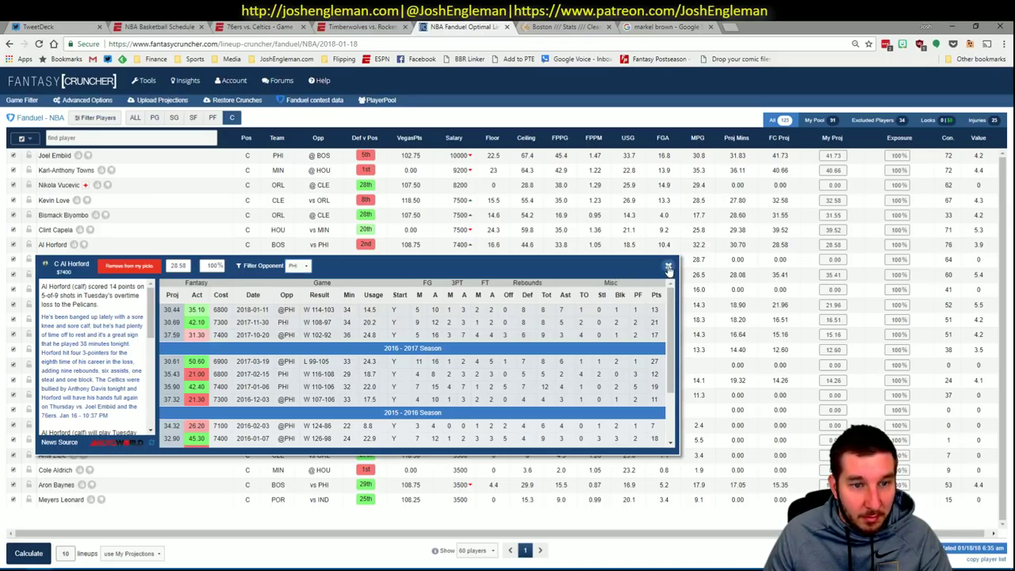
pyautogui.click(668, 267)
# Step: Return to the Excel workbook and add Jaylen Brown with Tier 3 as the third player in the picks table
pyautogui.hotkey('alt', 'Tab')
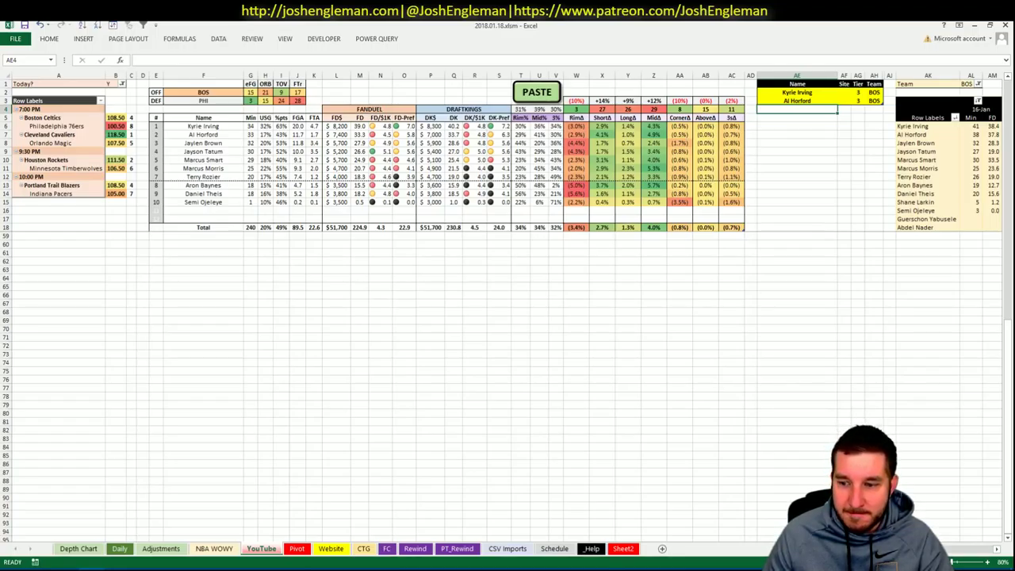
pyautogui.hscroll(7, 968, 557)
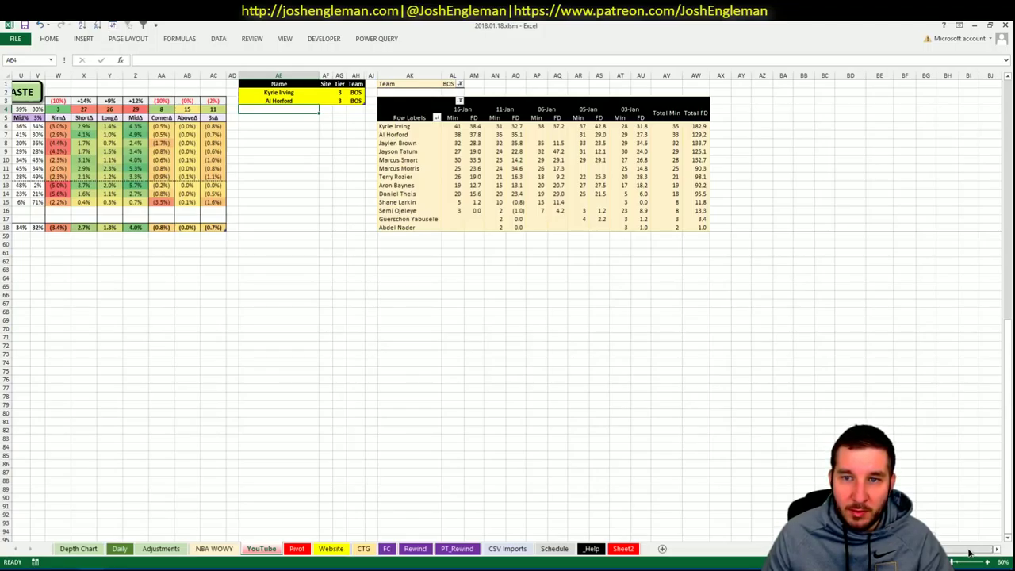
pyautogui.hscroll(-7, 969, 553)
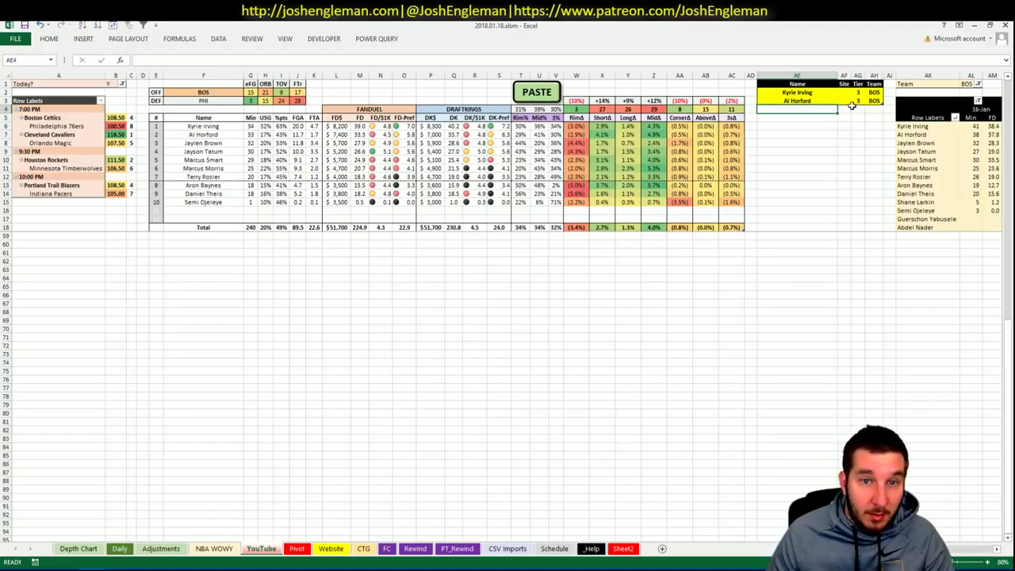
pyautogui.write('Jay')
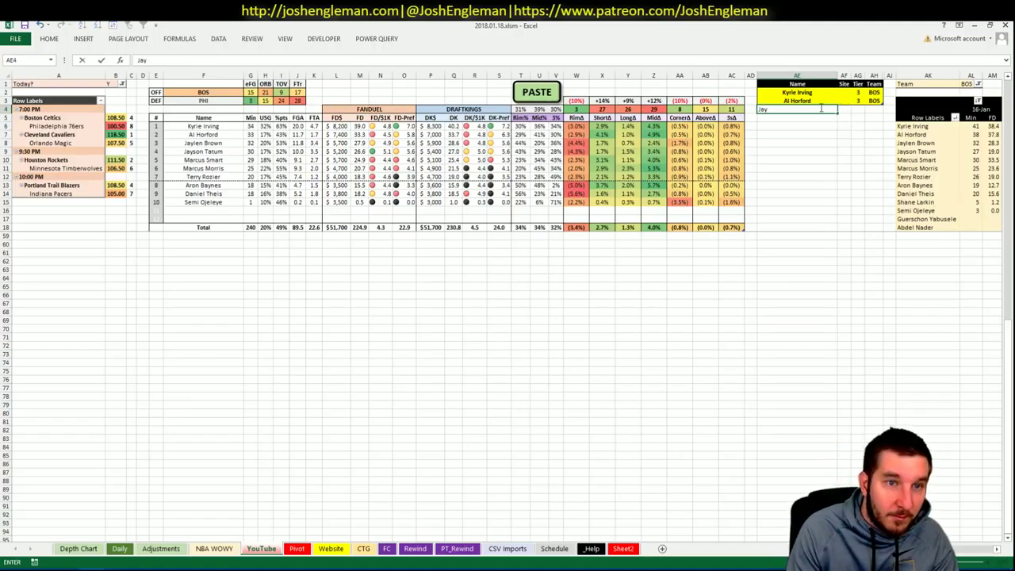
pyautogui.write('len Brown')
pyautogui.press('Tab')
pyautogui.press('Tab')
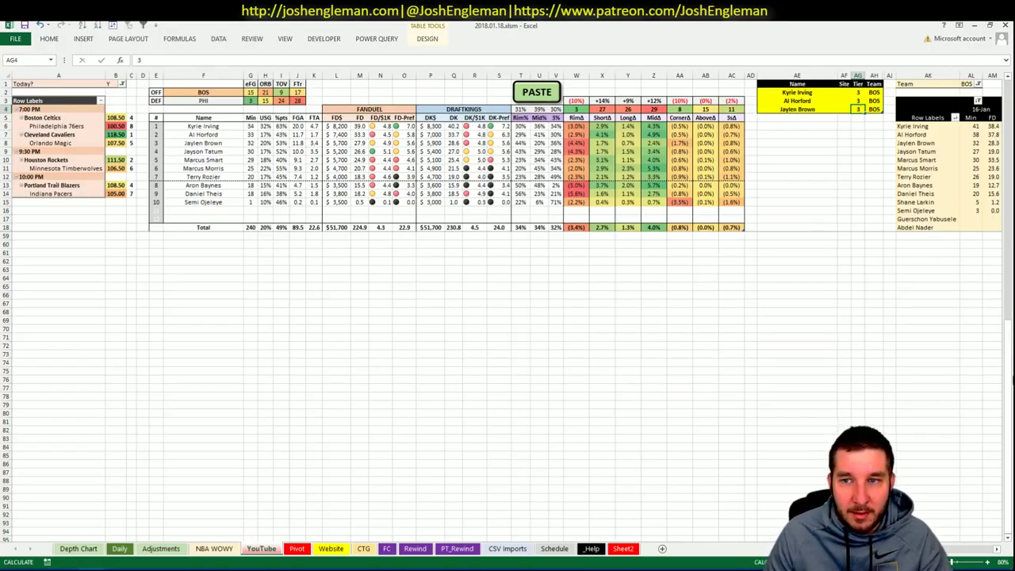
pyautogui.press('Return')
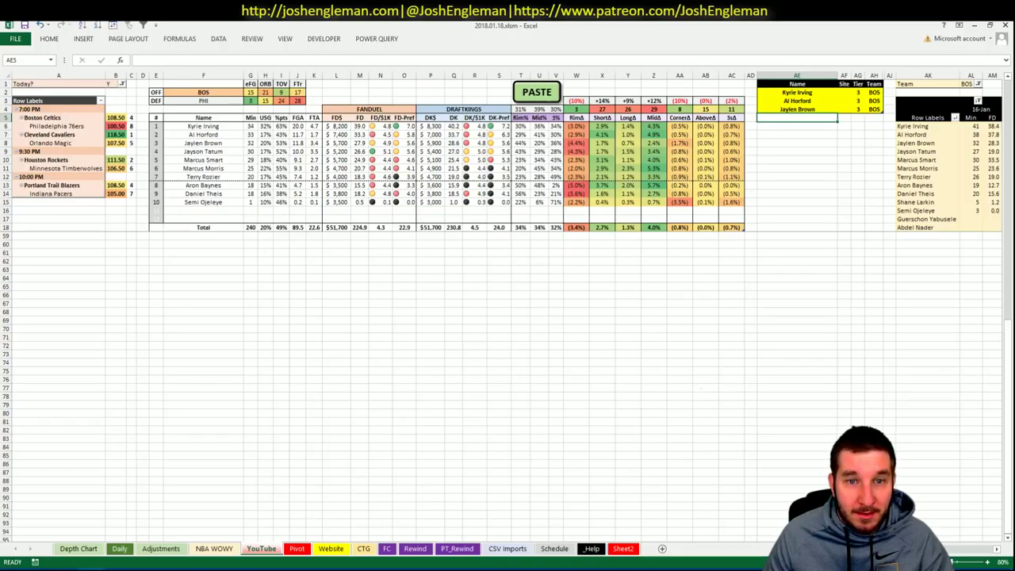
pyautogui.moveTo(956, 549); pyautogui.dragTo(985, 553)
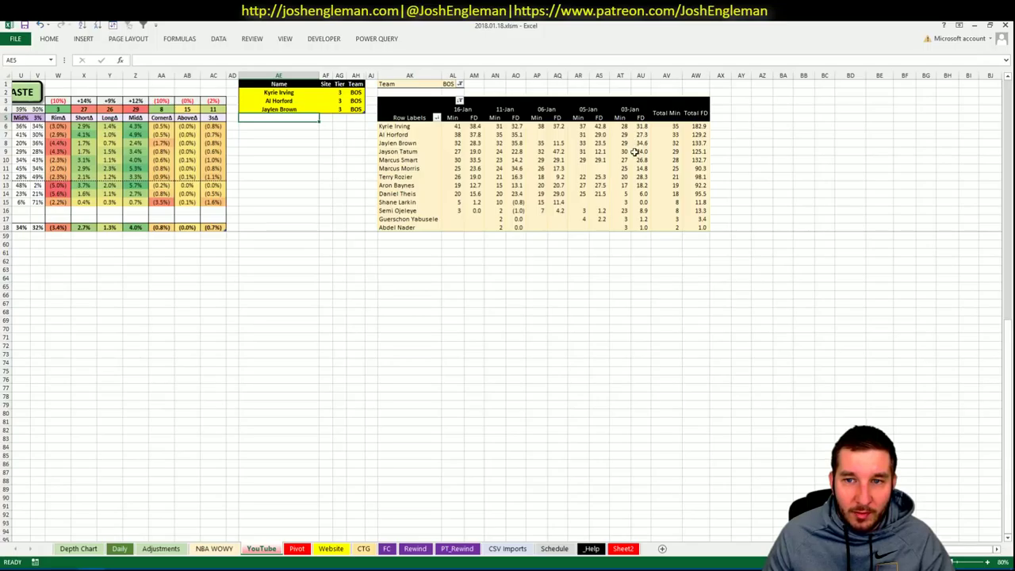
pyautogui.hscroll(-10, 507, 317)
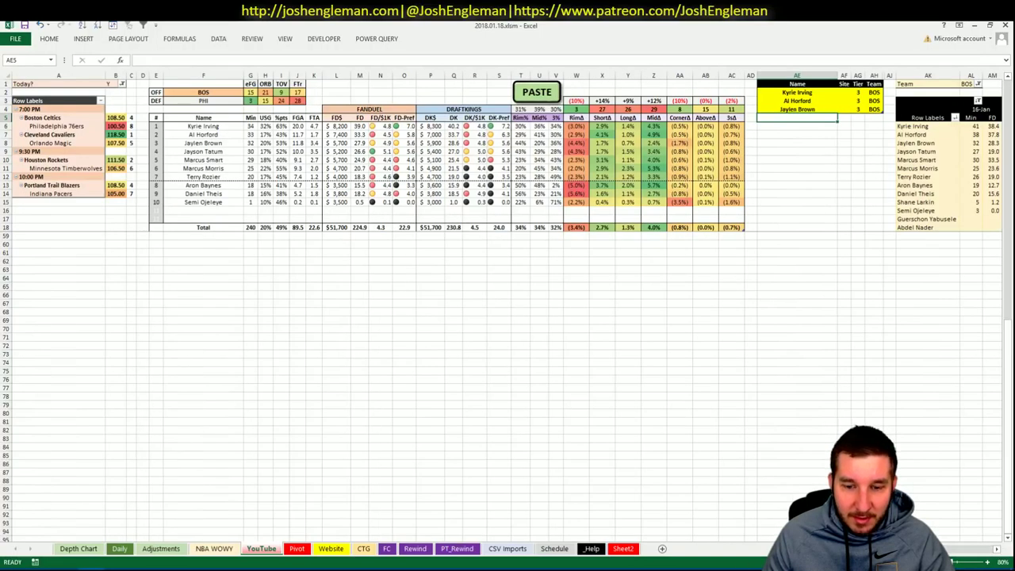
# Step: Review the projections of the Boston players, particularly Jayson Tatum's 17/18 figure, in the Pivot sheet
pyautogui.click(297, 548)
pyautogui.scroll(-5, 451, 404)
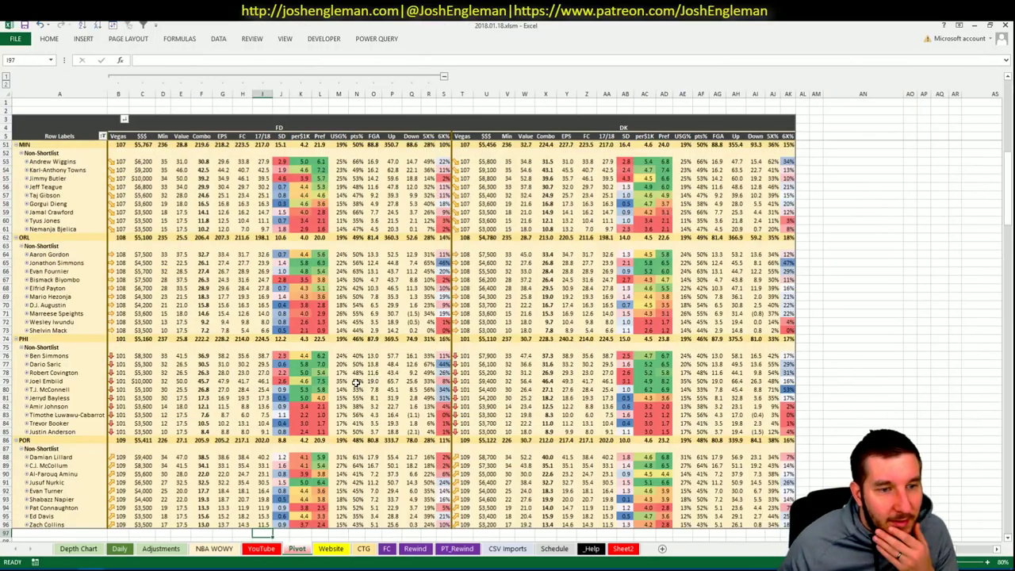
pyautogui.scroll(7, 107, 284)
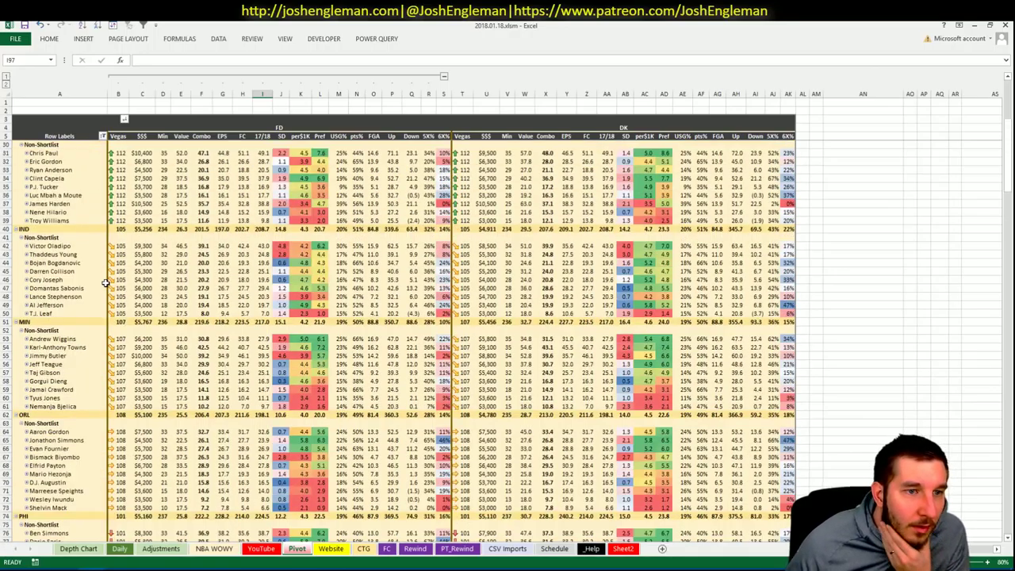
pyautogui.scroll(8, 106, 284)
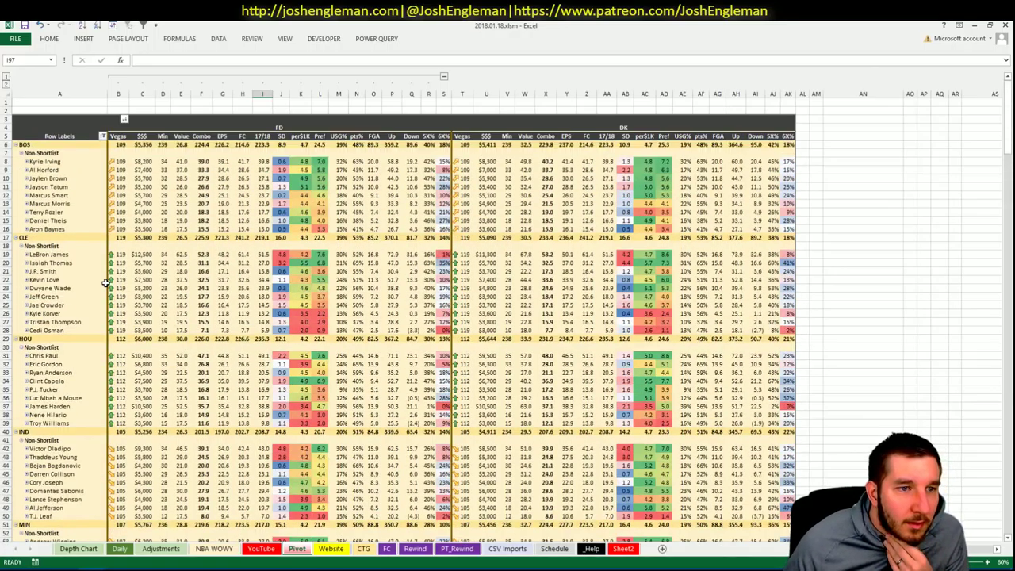
pyautogui.click(263, 188)
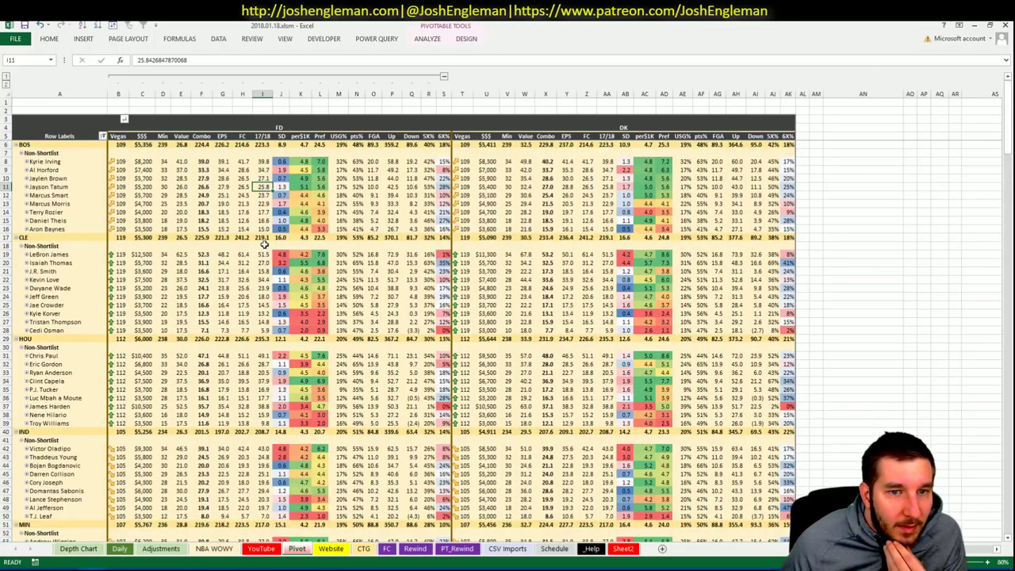
pyautogui.moveTo(272, 205)
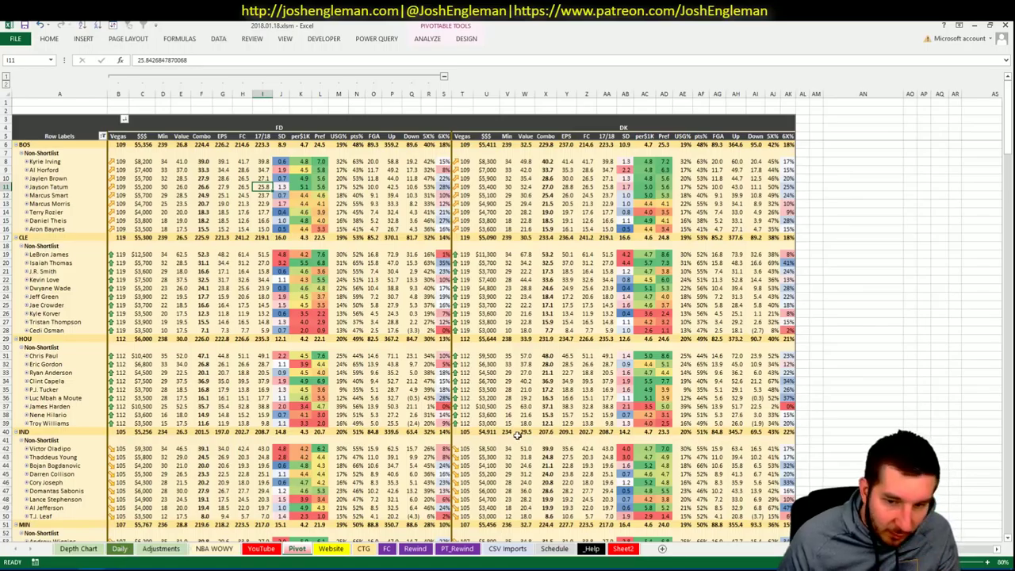
# Step: Filter the player pivot in the CSV Imports sheet to Jayson Tatum and review his minutes and fantasy-points-per-minute chart
pyautogui.click(515, 548)
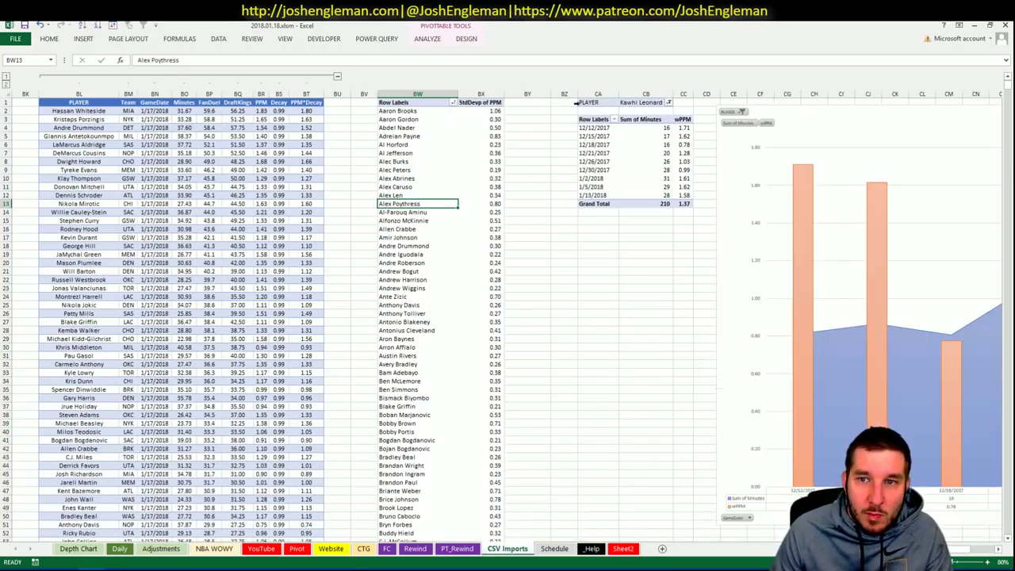
pyautogui.click(638, 104)
pyautogui.write('Jay')
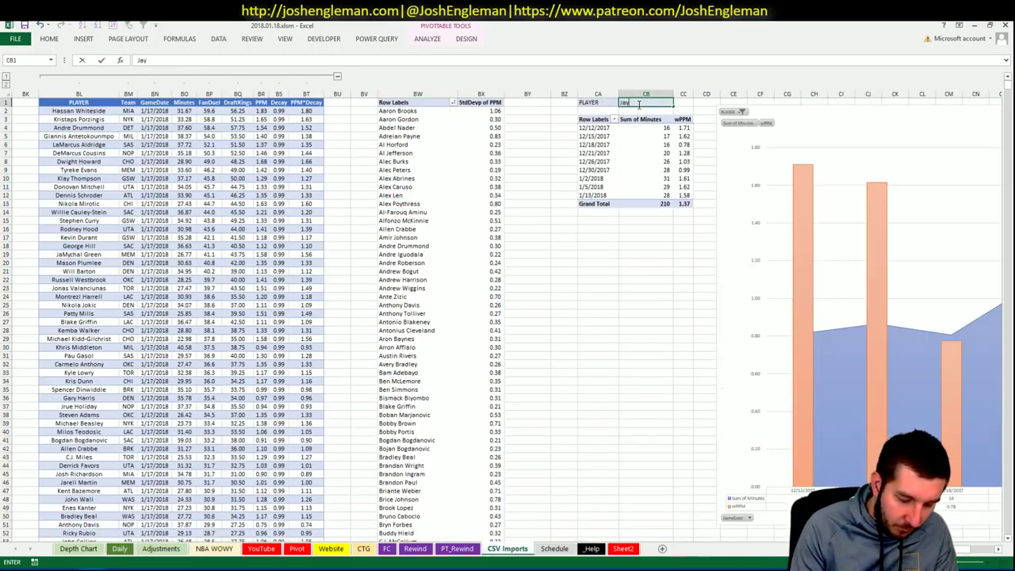
pyautogui.write('onn Tatum')
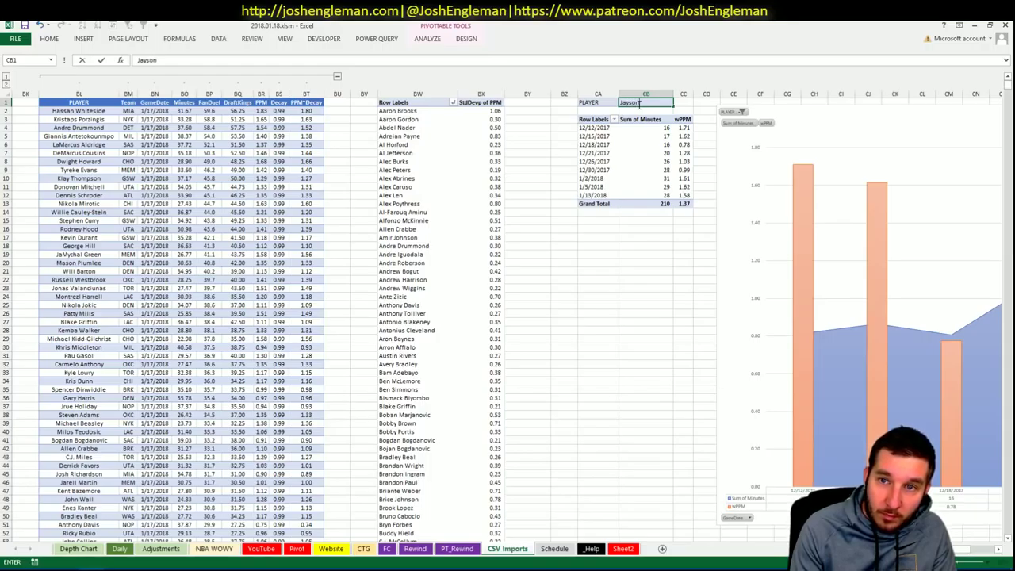
pyautogui.press('Return')
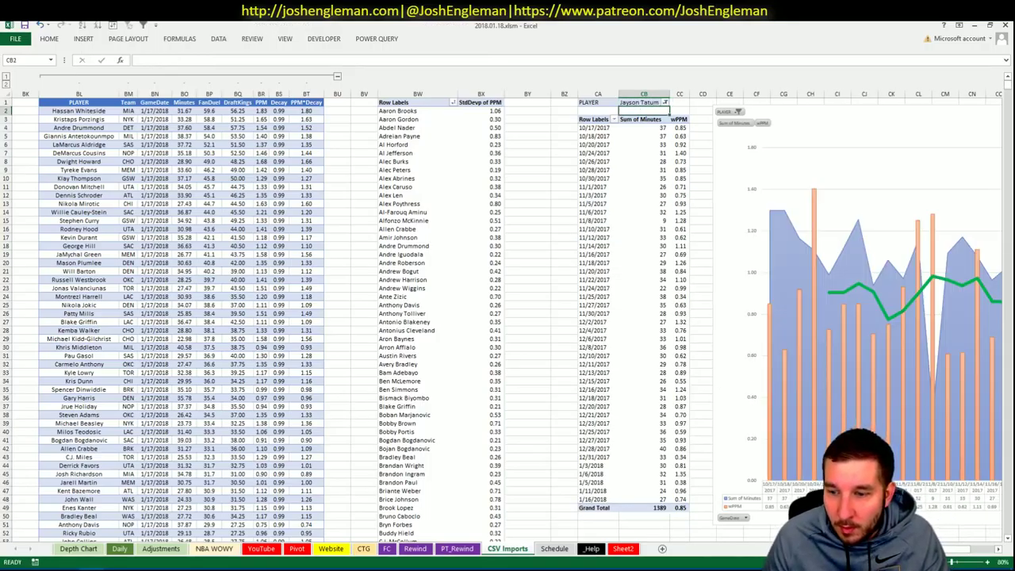
pyautogui.moveTo(912, 549); pyautogui.dragTo(948, 547)
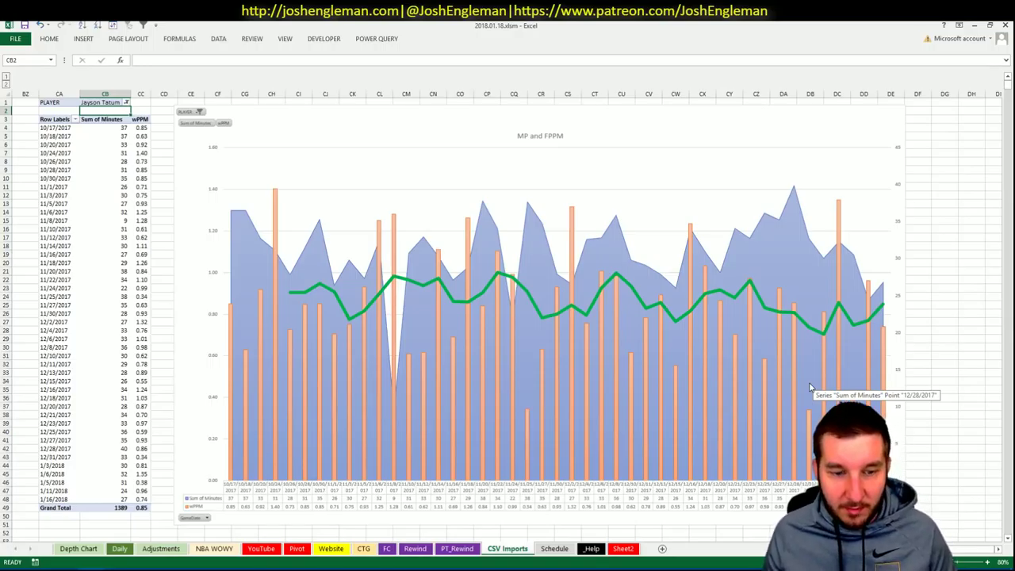
# Step: Add Jayson Tatum with Tier 3 as the fourth player in the YouTube sheet's picks table, checking Boston's recent game results
pyautogui.click(119, 548)
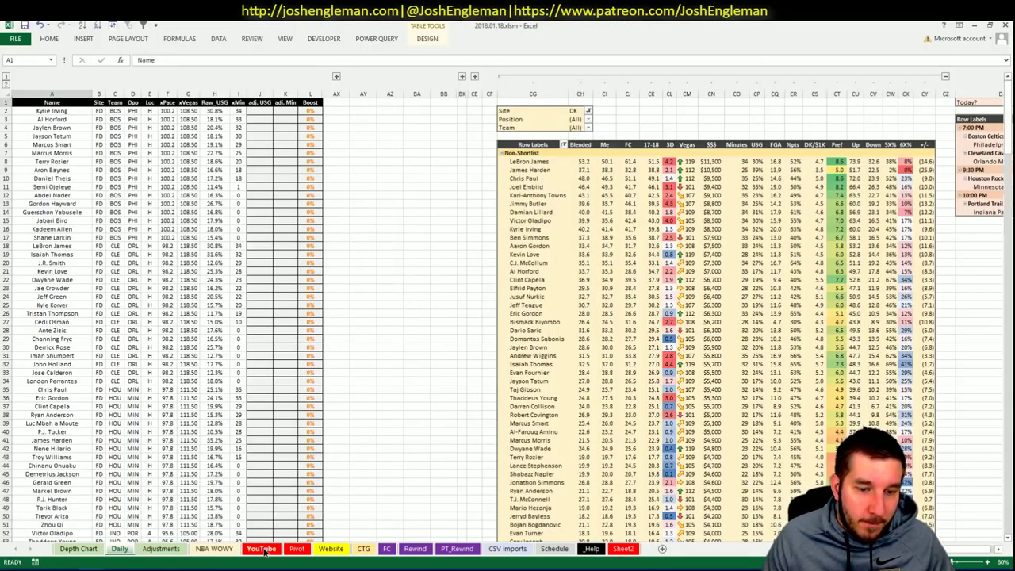
pyautogui.click(261, 548)
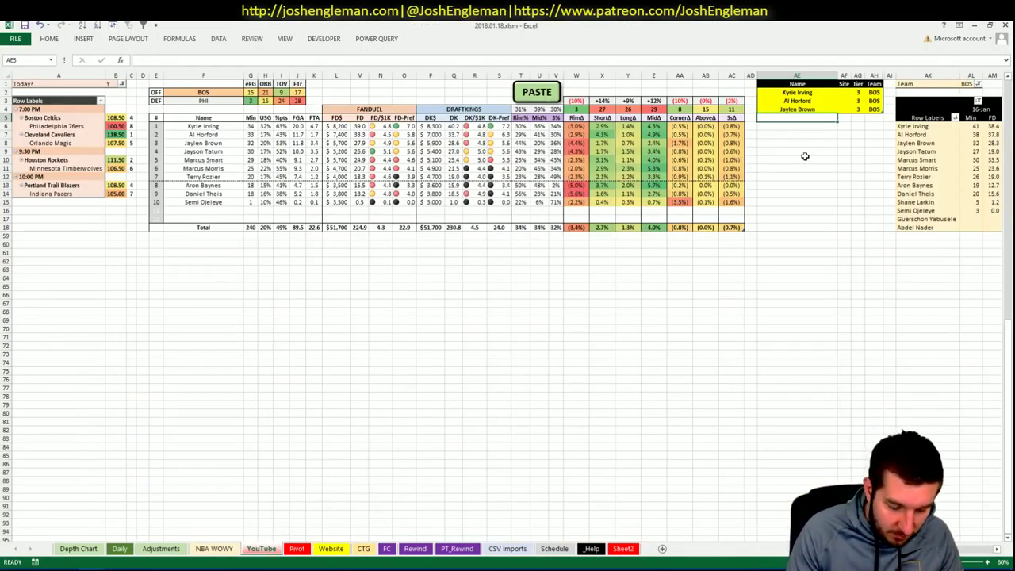
pyautogui.write('Jayson Tatum')
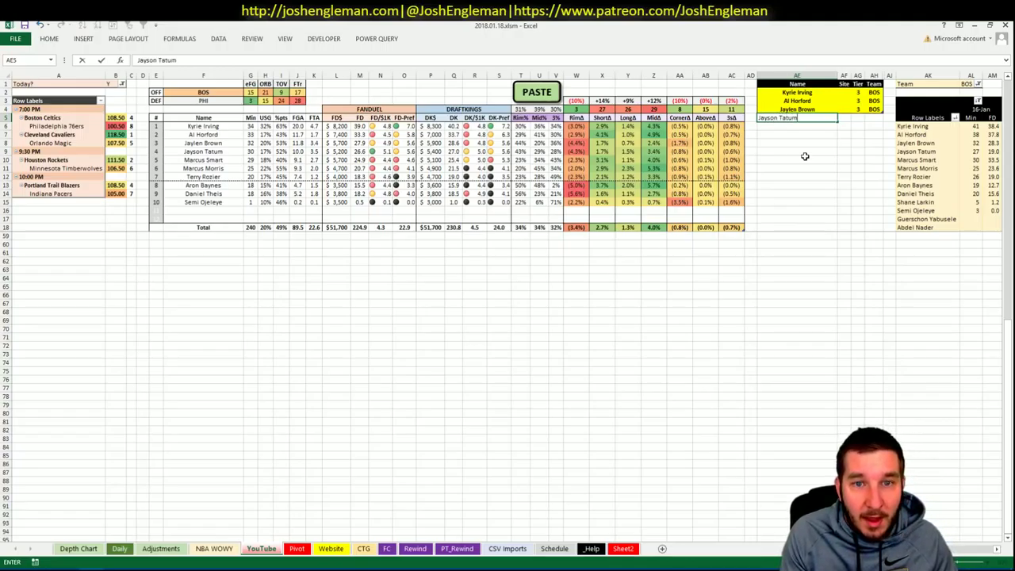
pyautogui.hotkey('ctrl', 'Return')
pyautogui.press('Tab')
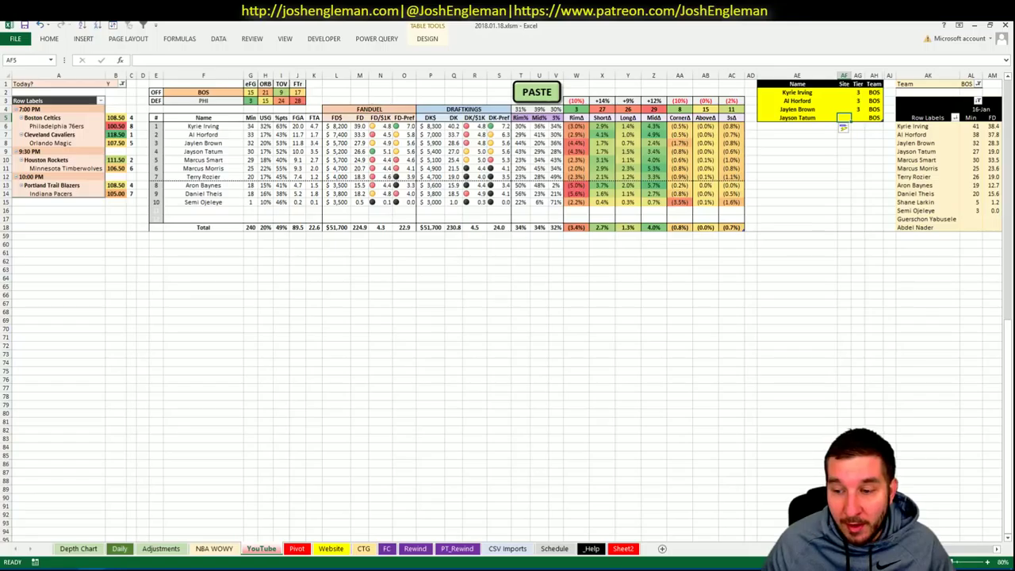
pyautogui.hscroll(6, 843, 126)
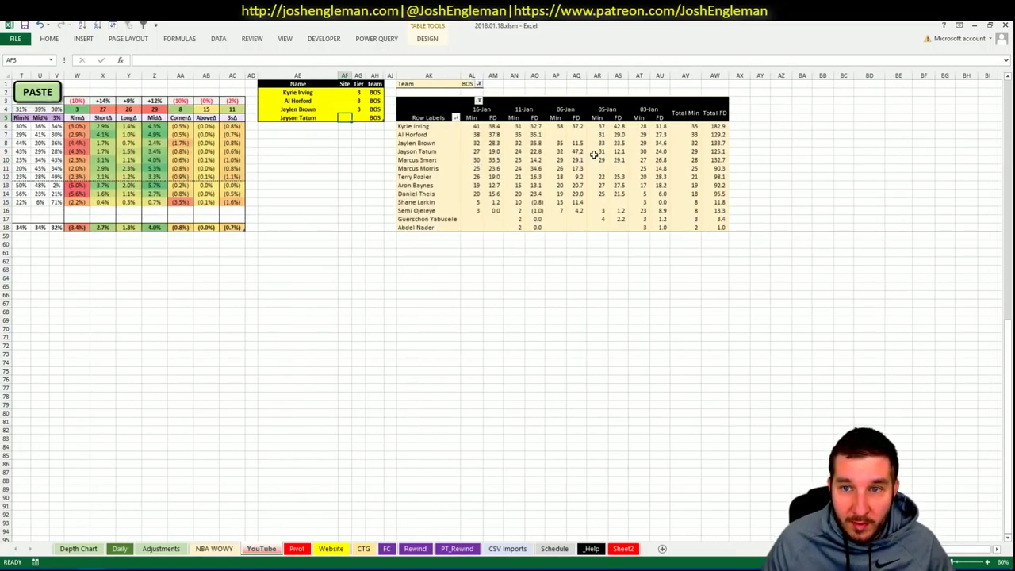
pyautogui.click(577, 135)
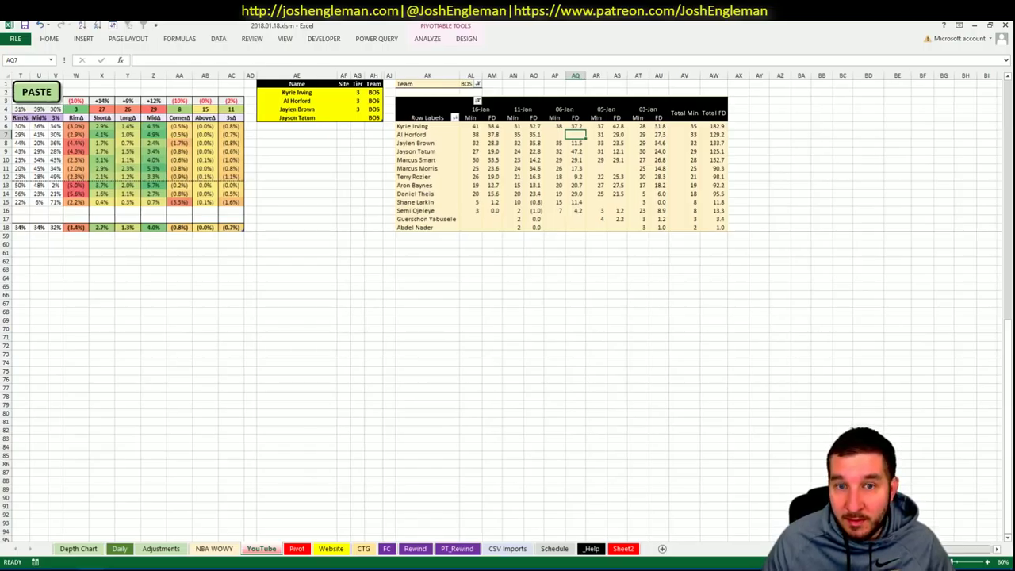
pyautogui.hscroll(-7, 508, 317)
pyautogui.click(857, 117)
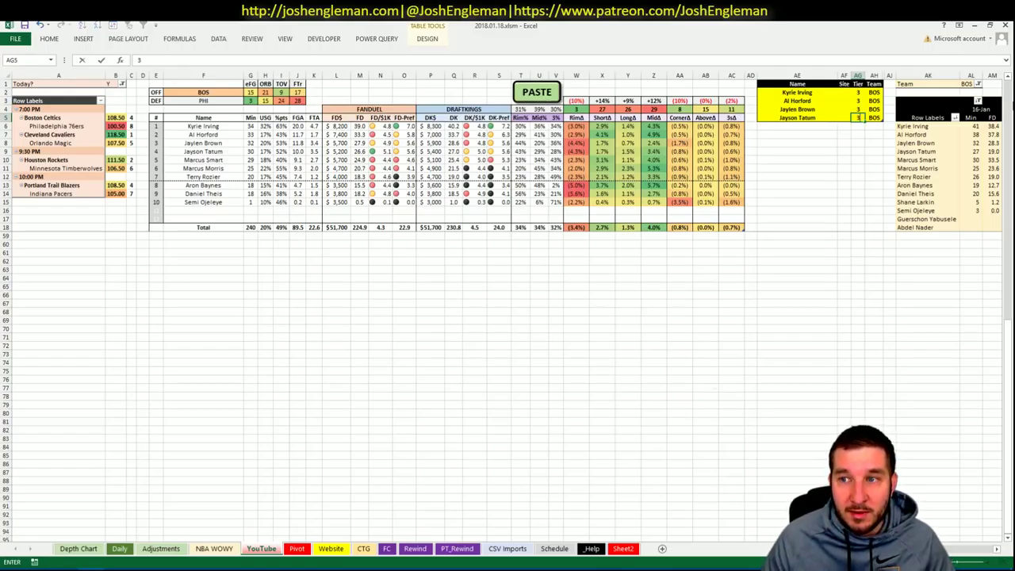
pyautogui.press('Down')
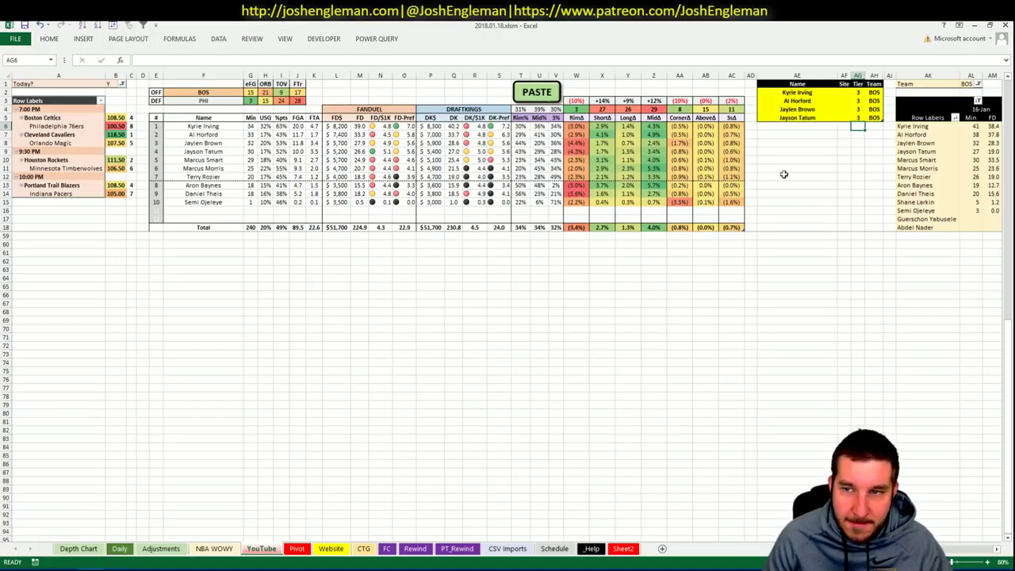
# Step: Compare the Boston players' projections with their minutes and FanDuel points from the recent January games
pyautogui.click(818, 166)
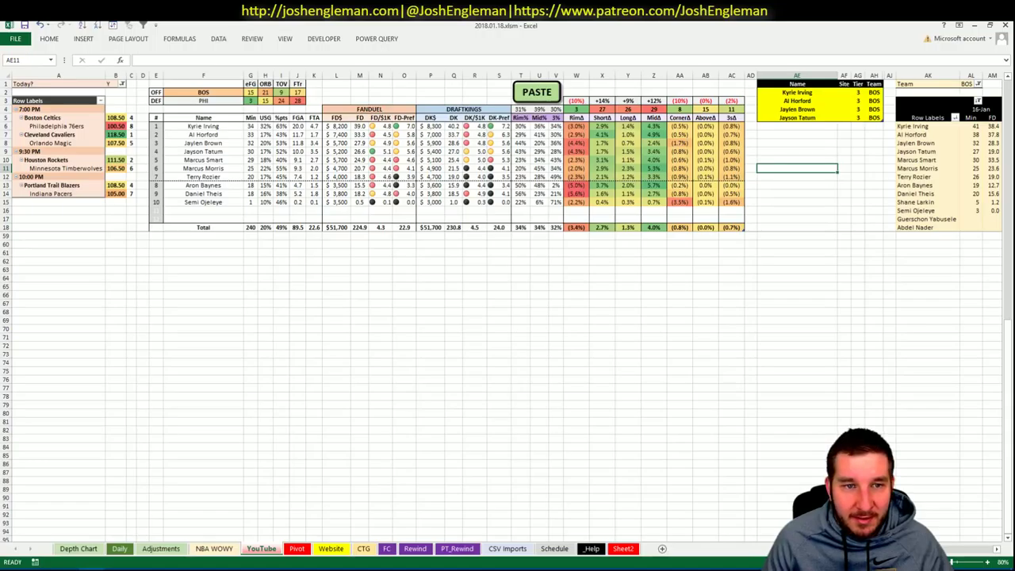
pyautogui.hscroll(7, 508, 301)
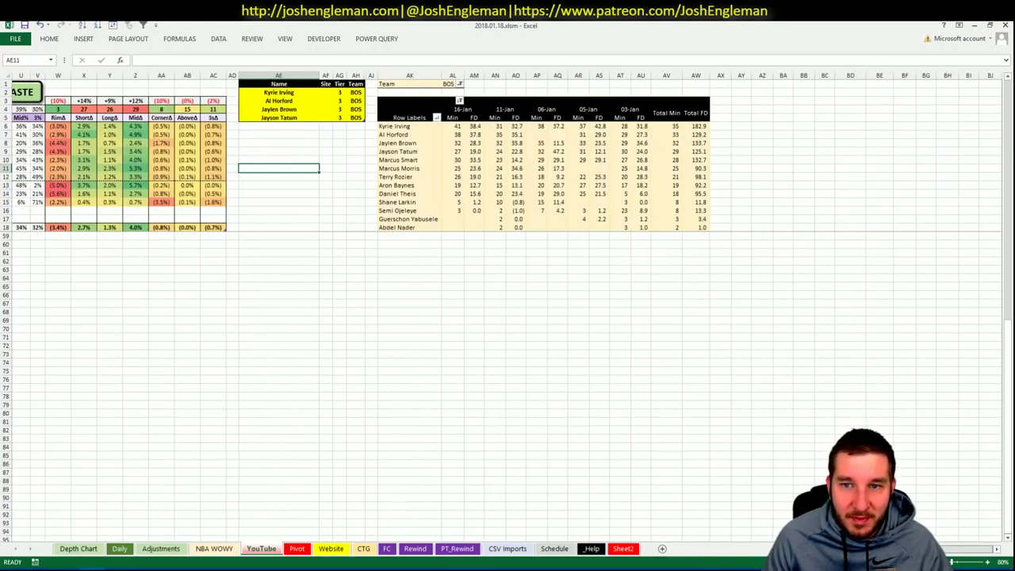
pyautogui.hscroll(-4, 508, 302)
pyautogui.hscroll(4, 508, 301)
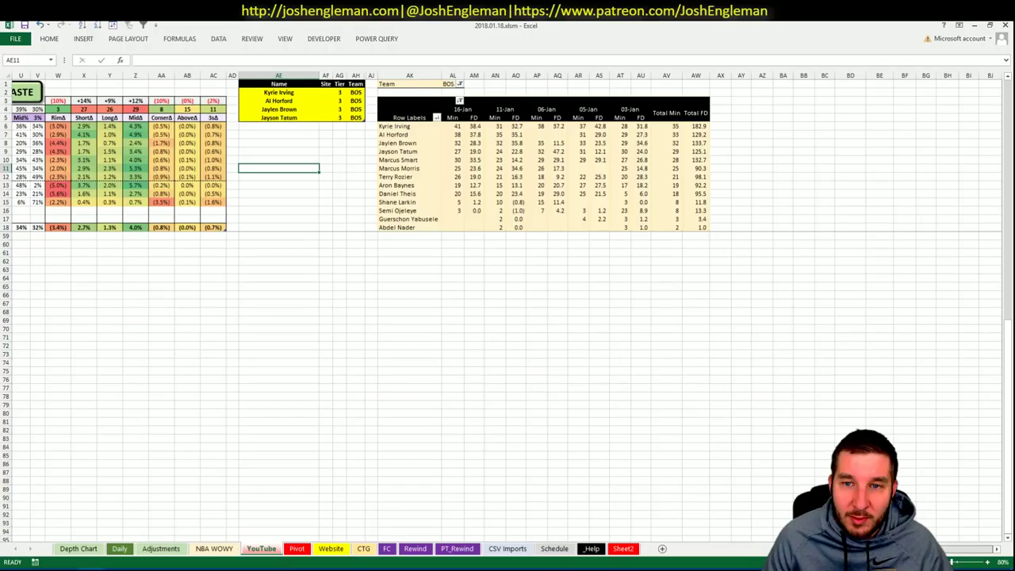
pyautogui.hscroll(-6, 508, 301)
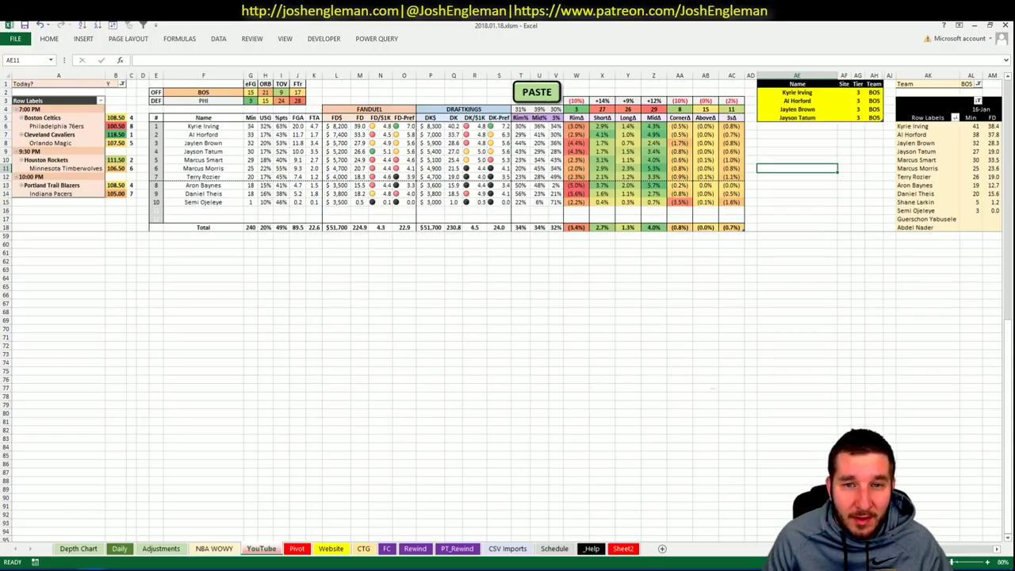
pyautogui.hscroll(6, 777, 531)
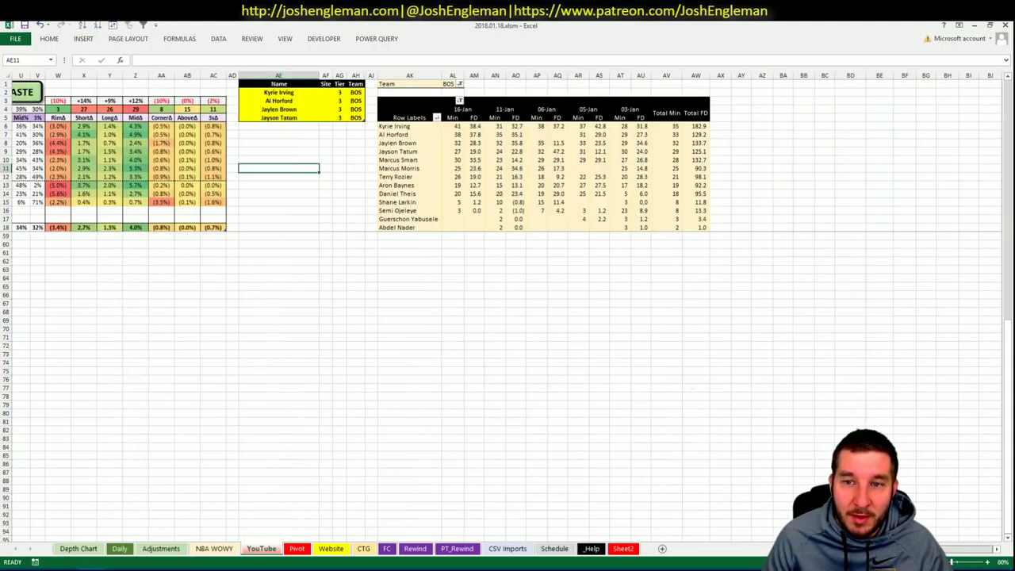
pyautogui.hscroll(-6, 777, 532)
pyautogui.hscroll(6, 714, 505)
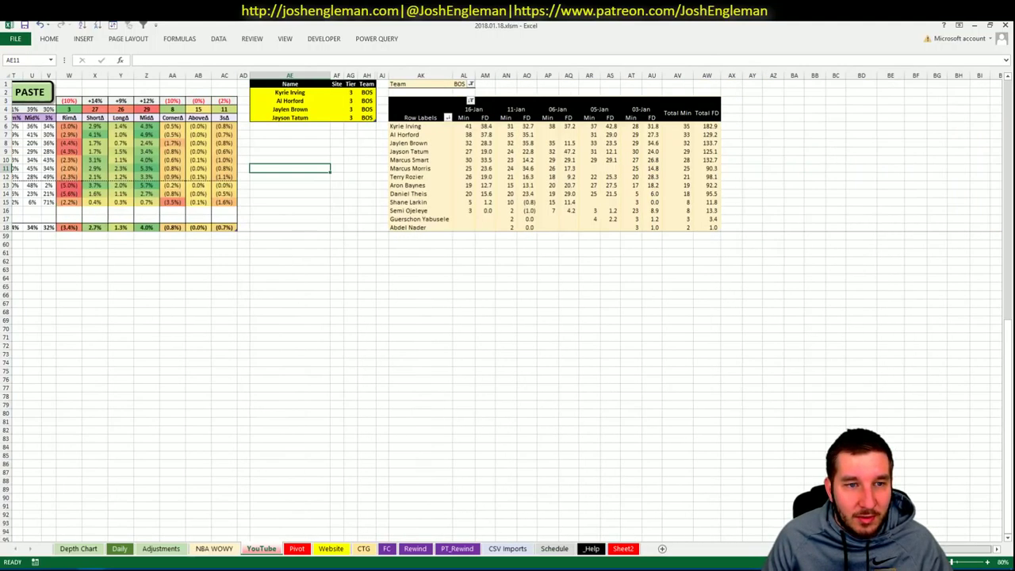
pyautogui.hscroll(-6, 714, 505)
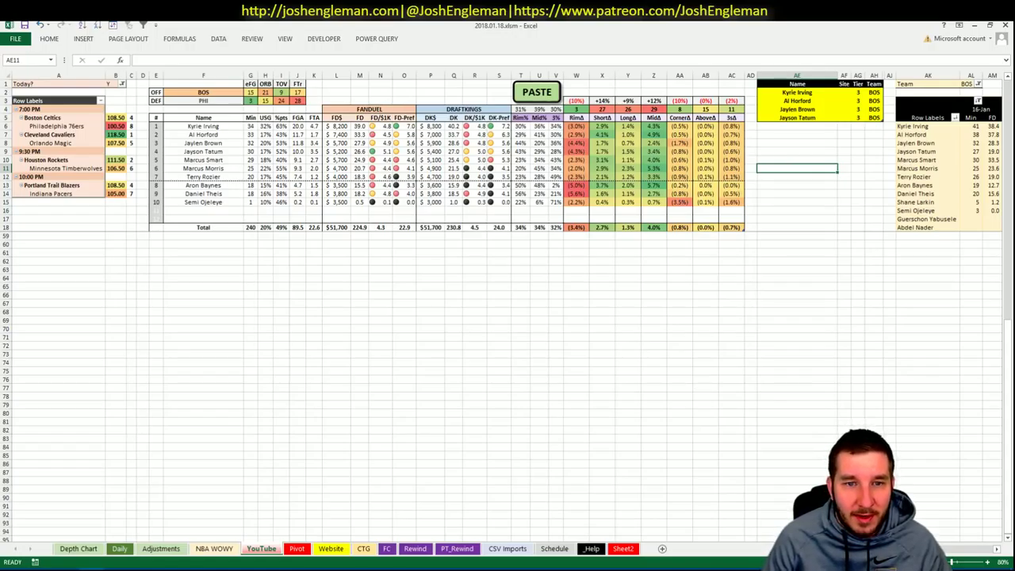
pyautogui.hscroll(6, 507, 309)
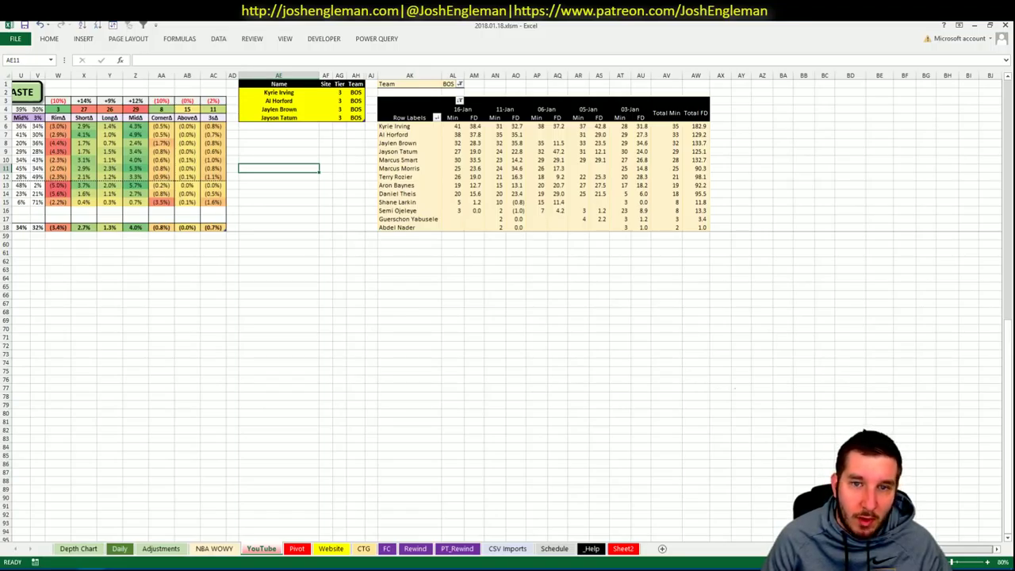
pyautogui.hscroll(-6, 507, 309)
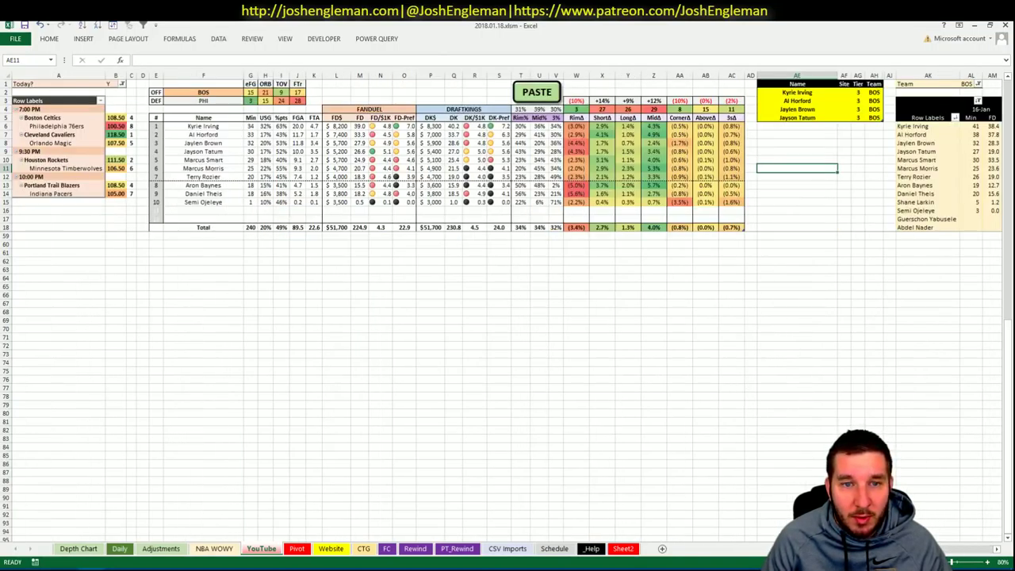
# Step: Add Marcus Morris with Tier 4 as the fifth player in the picks table
pyautogui.click(797, 125)
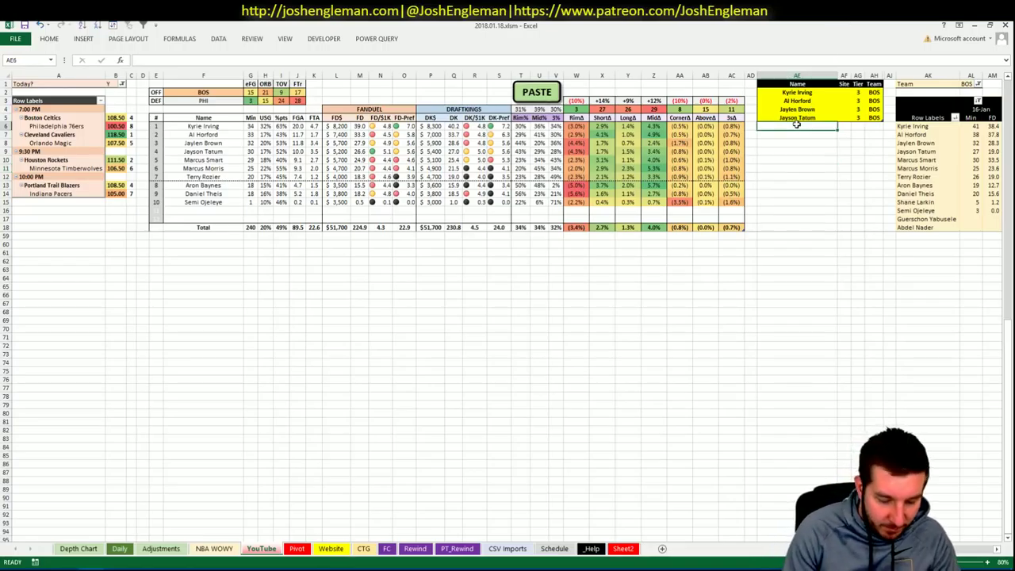
pyautogui.write('m')
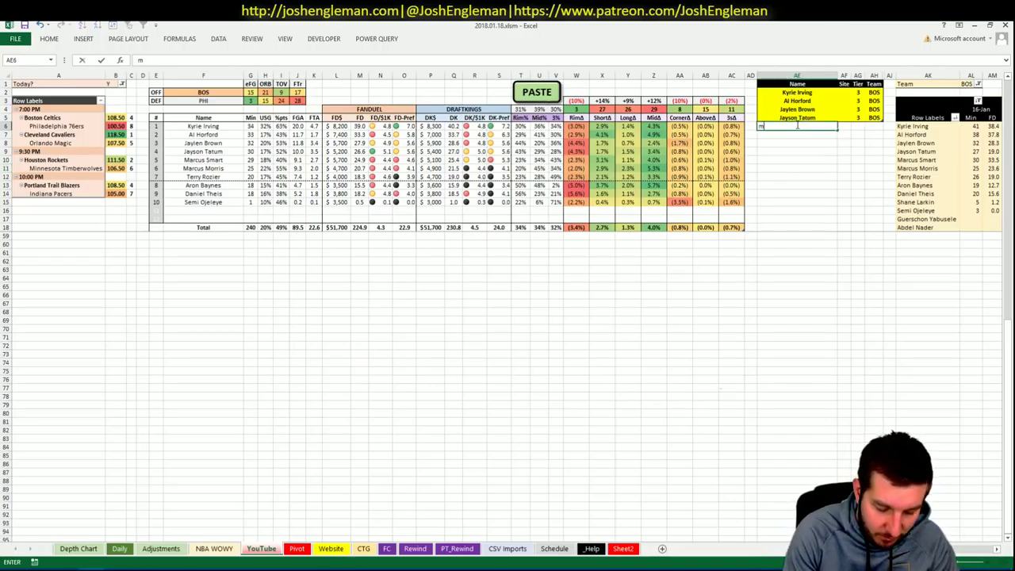
pyautogui.press('BackSpace')
pyautogui.write('Marcus M')
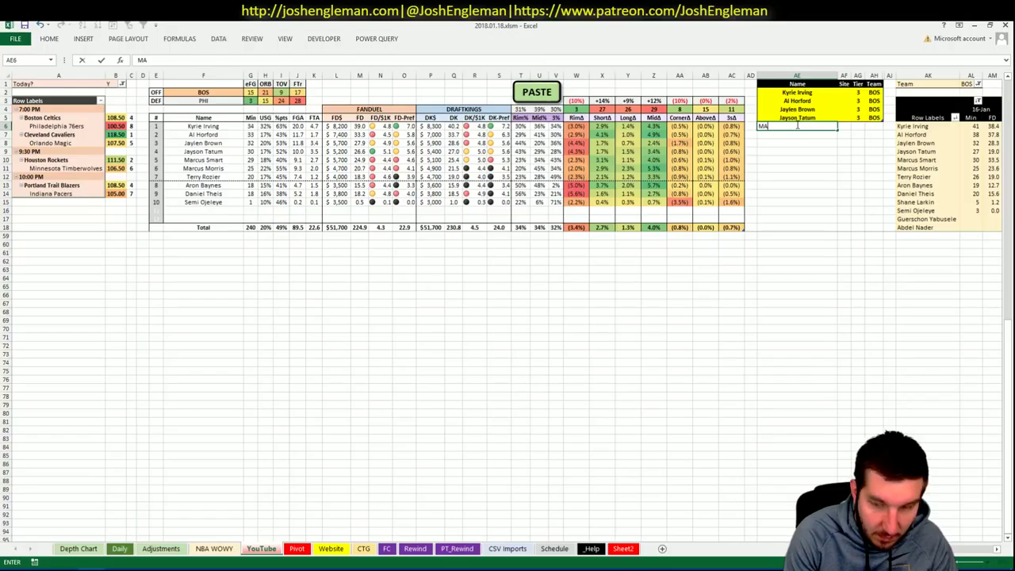
pyautogui.write('orris')
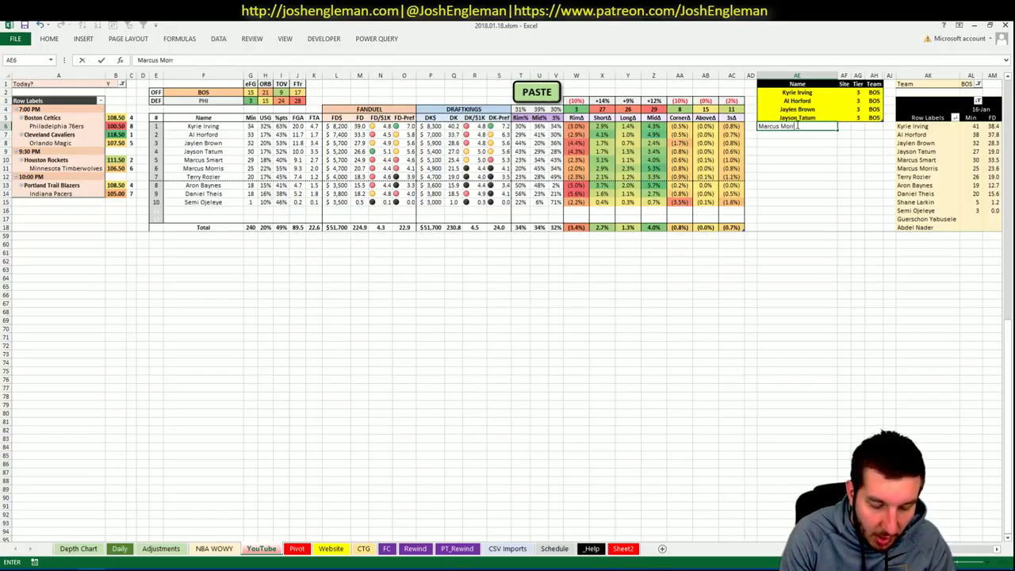
pyautogui.press('Tab')
pyautogui.press('Tab')
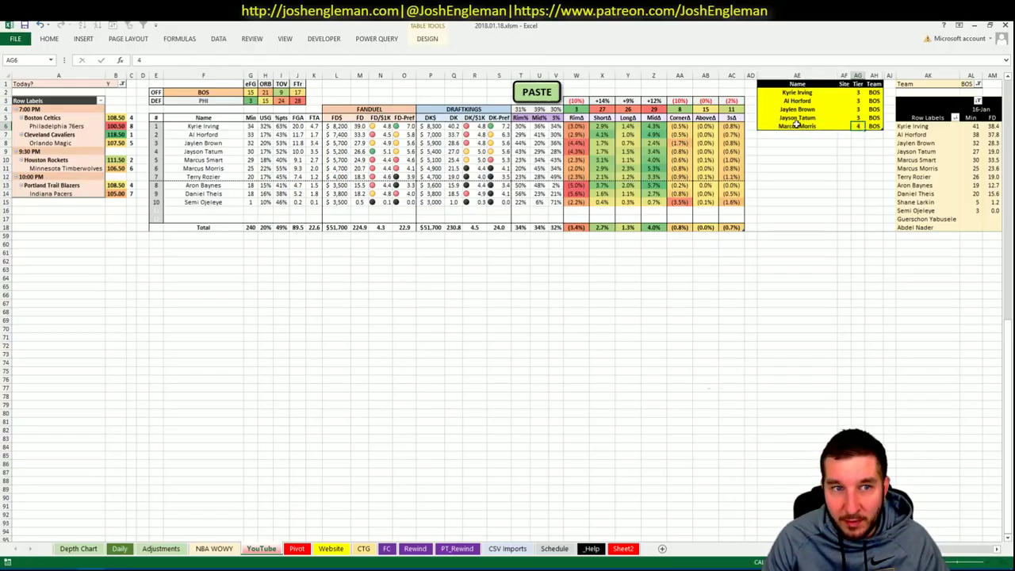
pyautogui.click(791, 133)
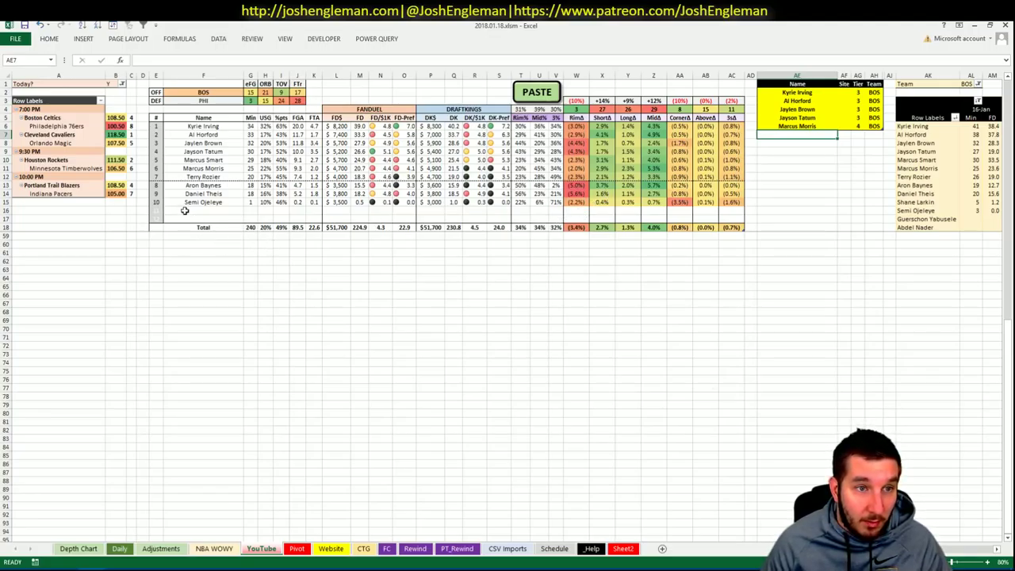
# Step: Set the offensive team of the matchup table to PHI
pyautogui.click(198, 92)
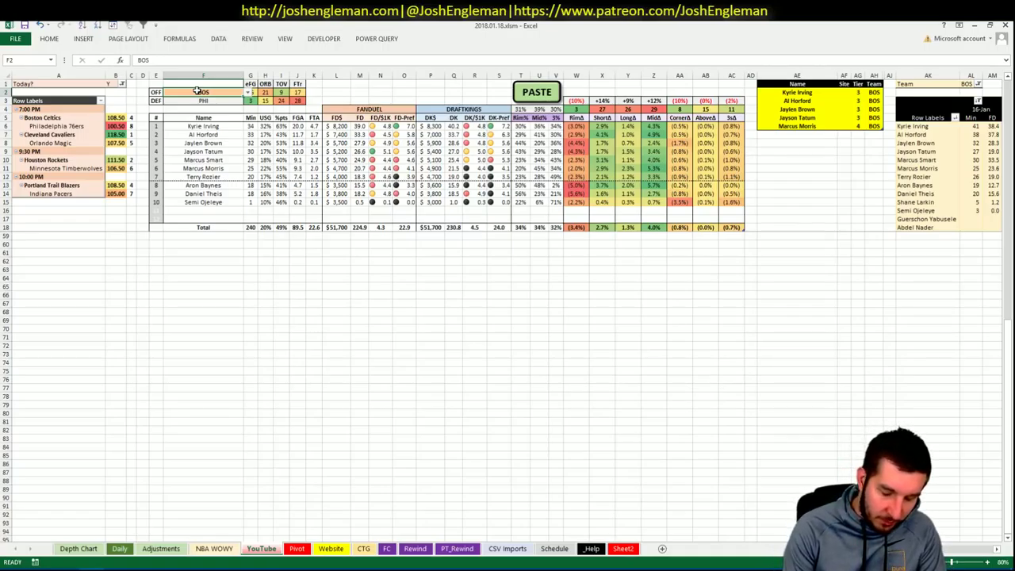
pyautogui.write('PHI')
pyautogui.press('Return')
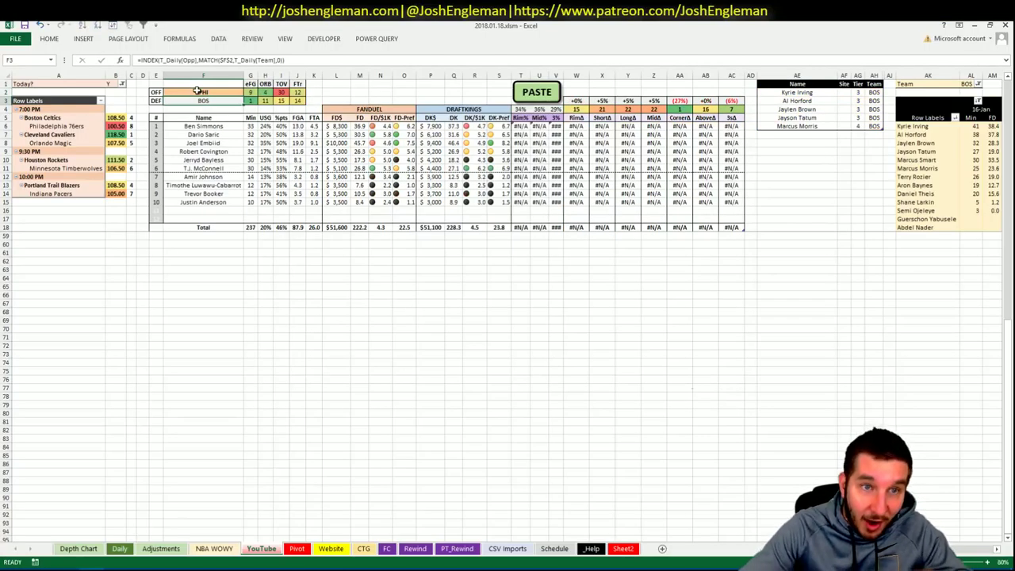
# Step: Switch to the browser and open the Philadelphia 76ers team stats page on Cleaning the Glass
pyautogui.hotkey('alt', 'Tab')
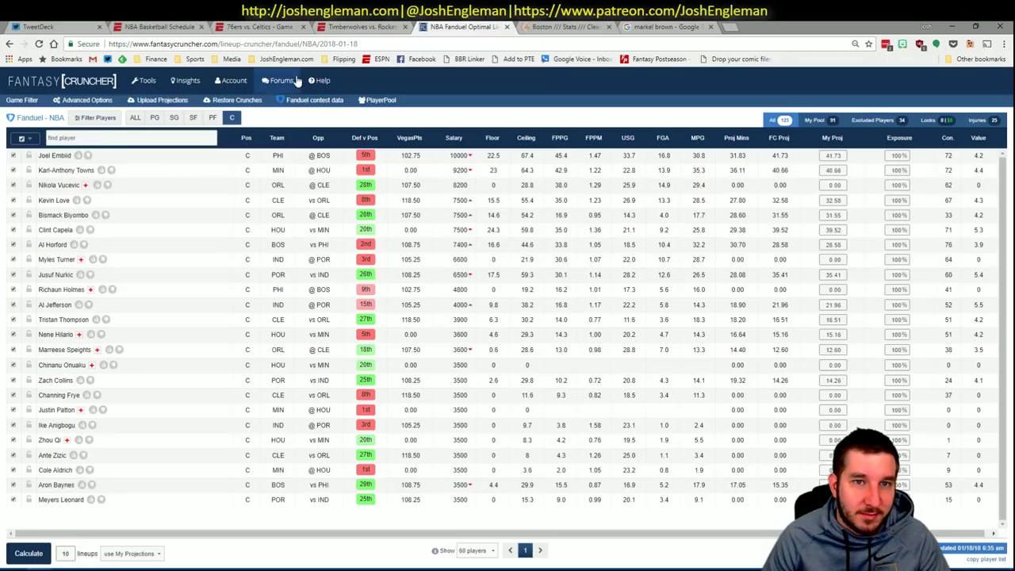
pyautogui.hotkey('ctrl', 'Tab')
pyautogui.click(266, 104)
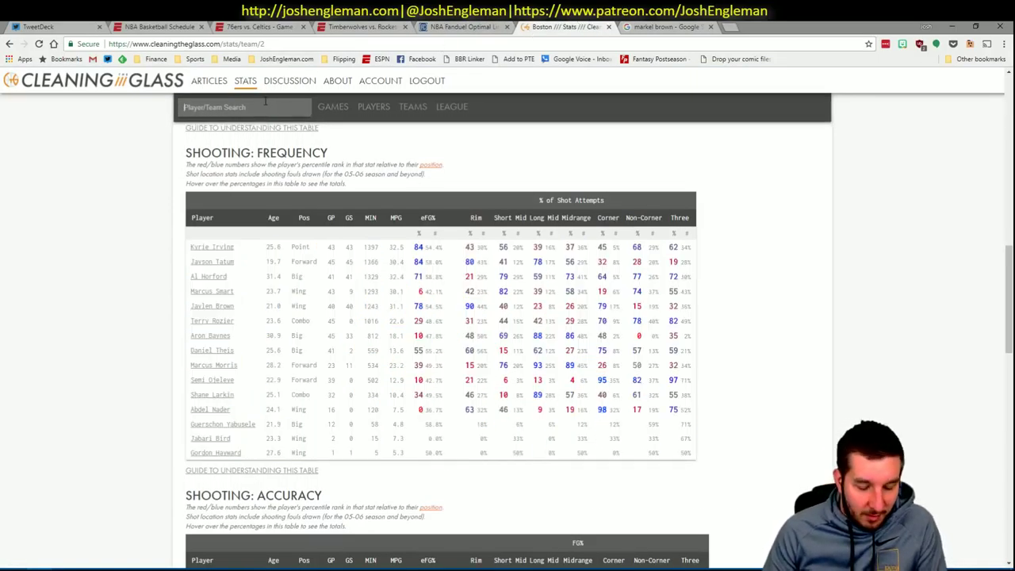
pyautogui.write('76ers')
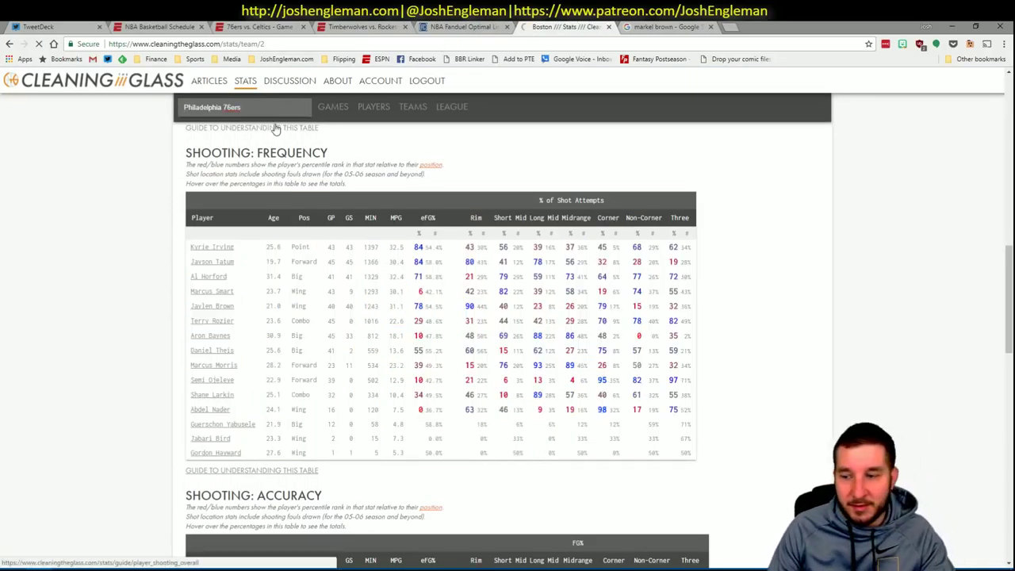
pyautogui.click(270, 126)
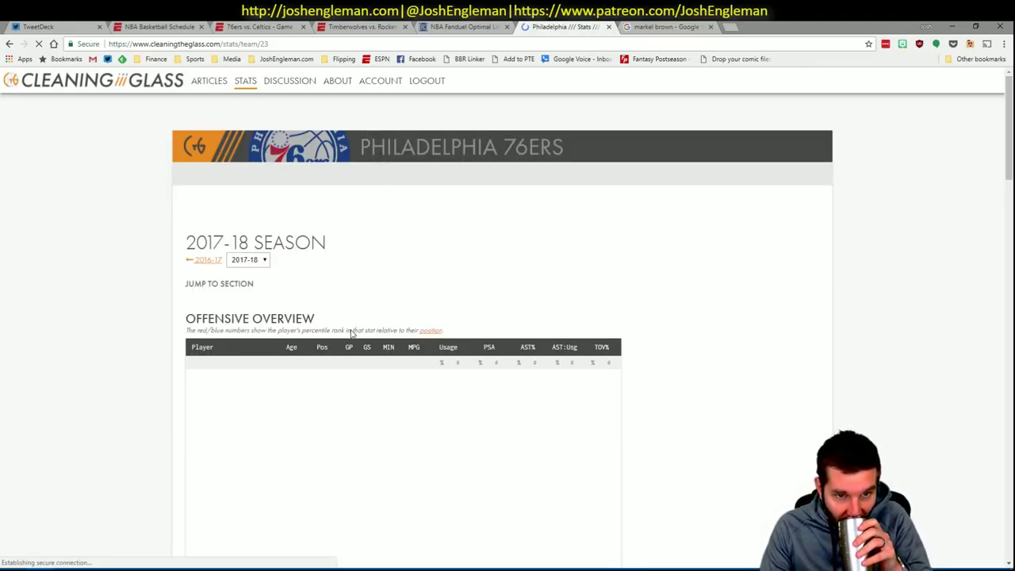
# Step: Copy the 76ers' Shooting: Frequency player rows and paste them into the workbook's YouTube sheet with its paste macro
pyautogui.click(332, 294)
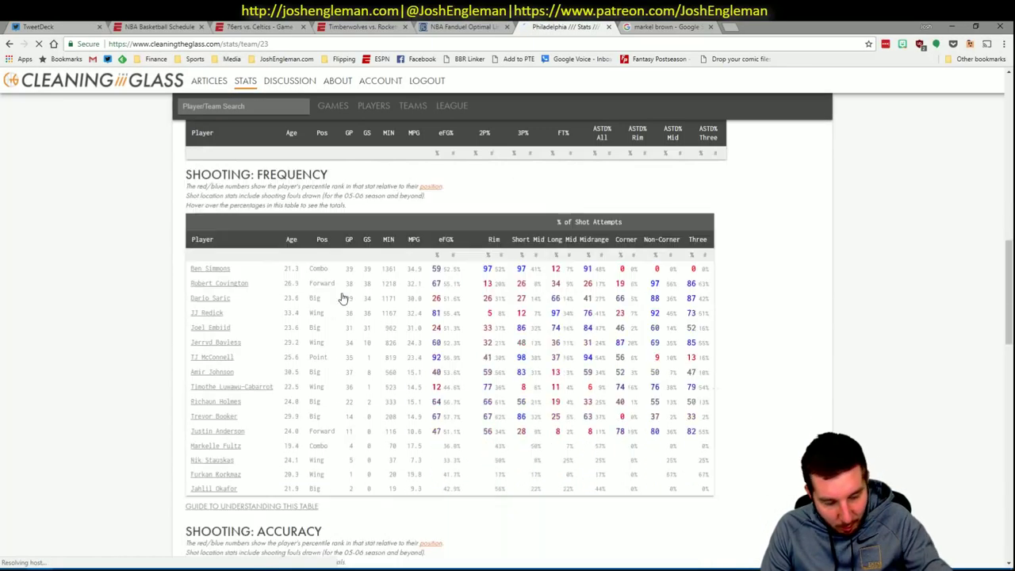
pyautogui.moveTo(703, 488); pyautogui.dragTo(188, 256)
pyautogui.hotkey('ctrl', 'c')
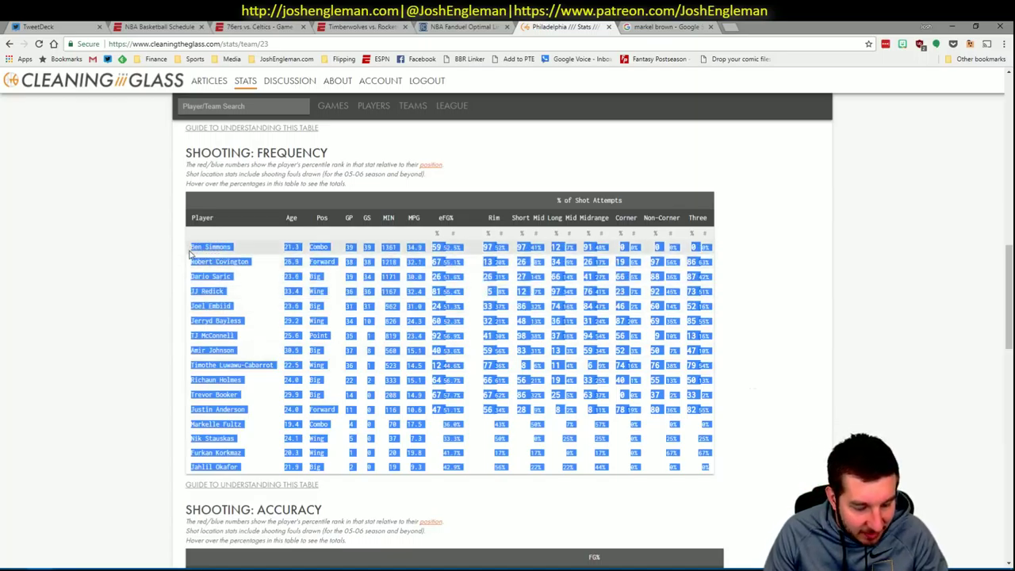
pyautogui.hotkey('alt', 'Tab')
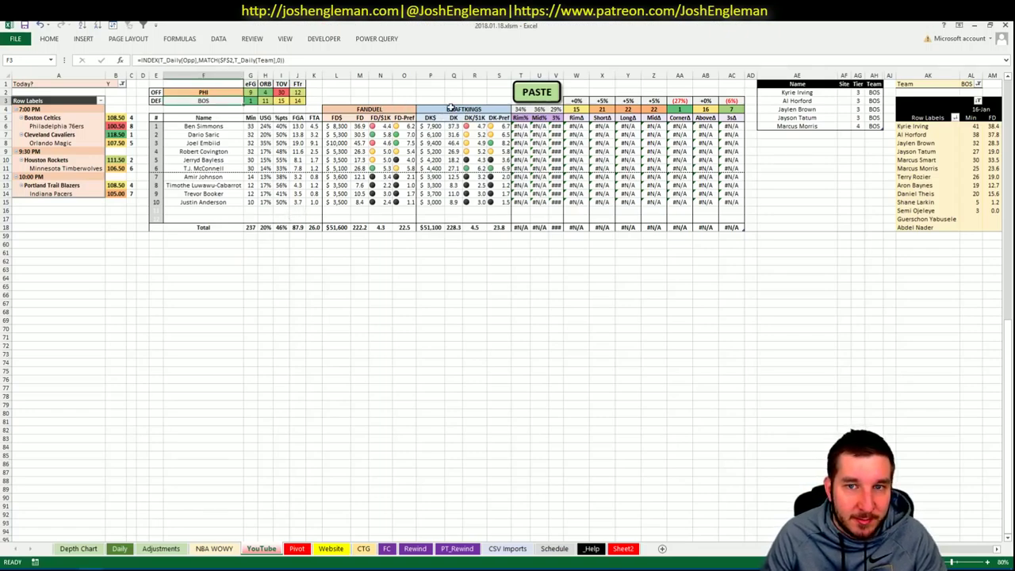
pyautogui.click(537, 93)
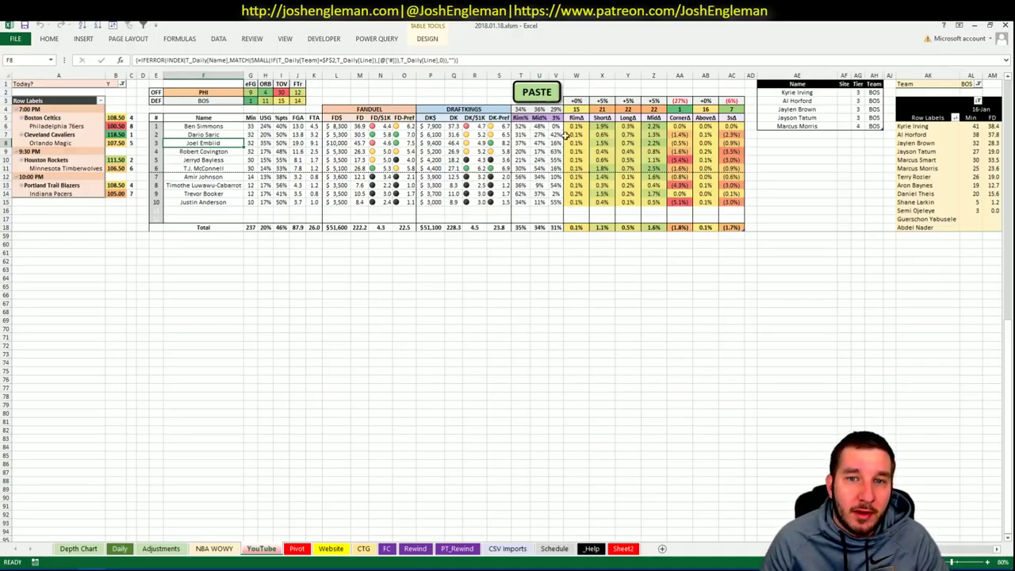
# Step: Set the player filter of the minutes and FPPM chart on the CSV Imports sheet to Ben Simmons
pyautogui.click(507, 549)
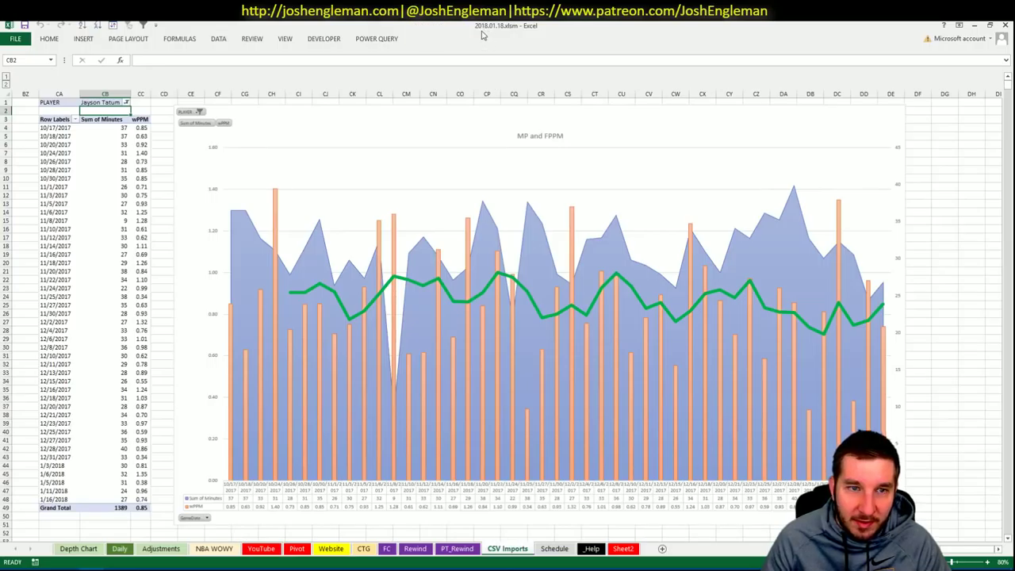
pyautogui.write('Ben S')
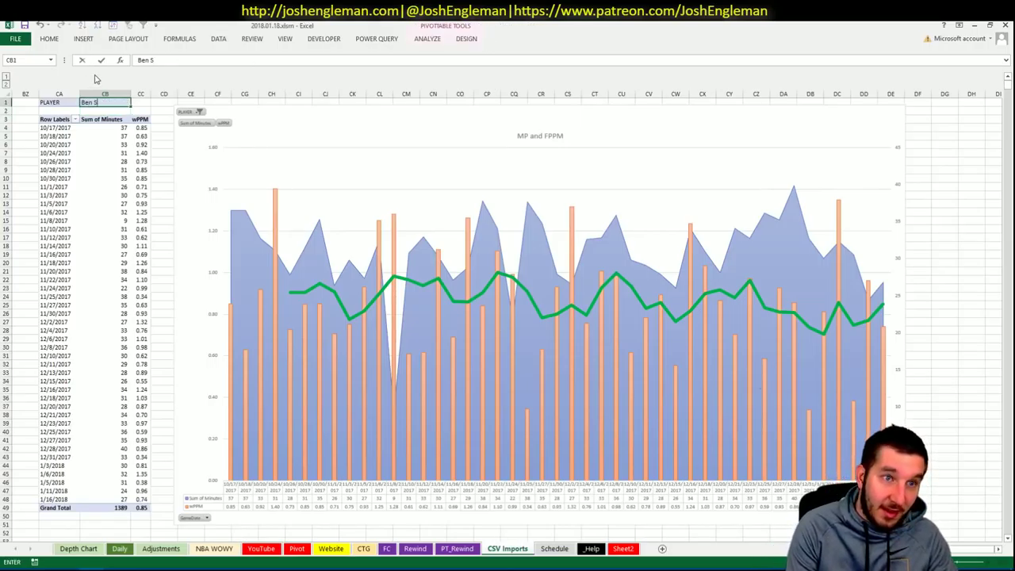
pyautogui.write('immons')
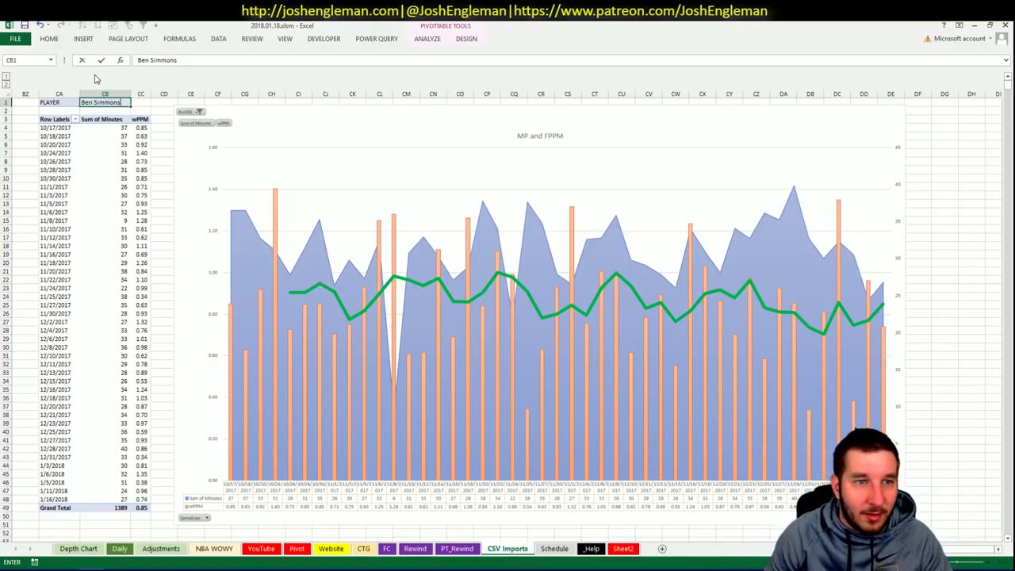
pyautogui.press('Return')
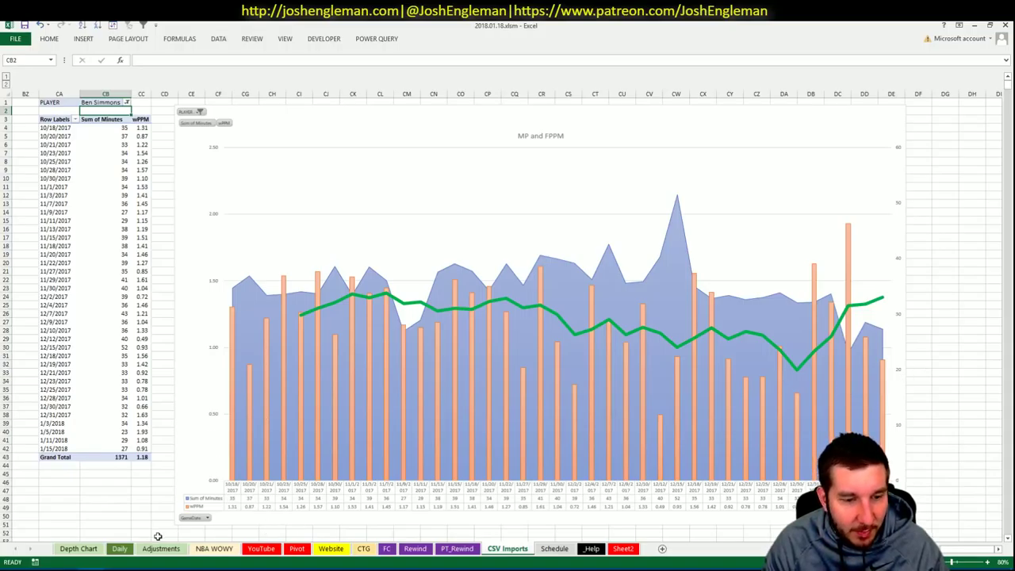
# Step: Filter the recent games table on the YouTube sheet to team PHI and review the players' minutes and FanDuel points
pyautogui.click(121, 549)
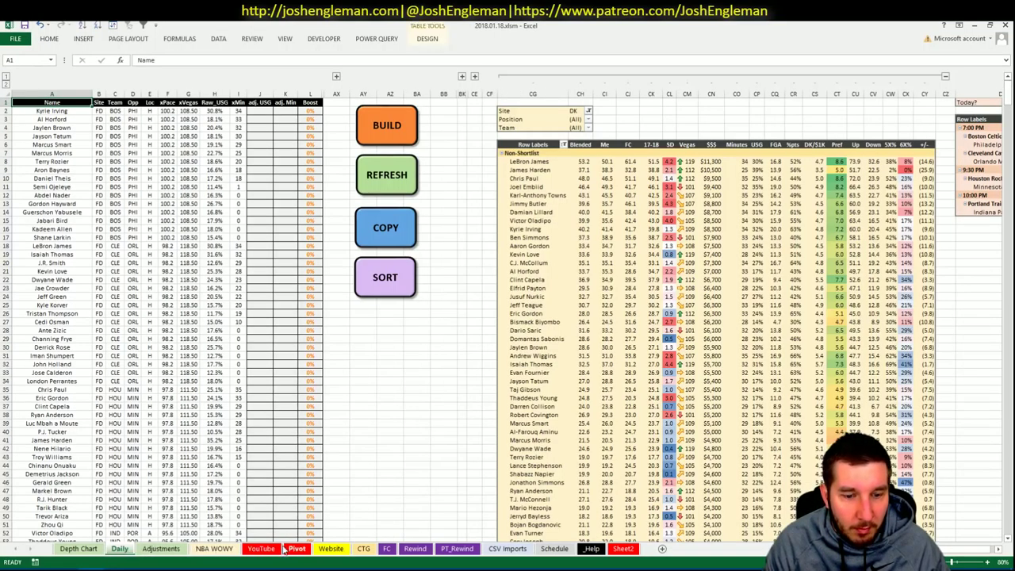
pyautogui.click(260, 549)
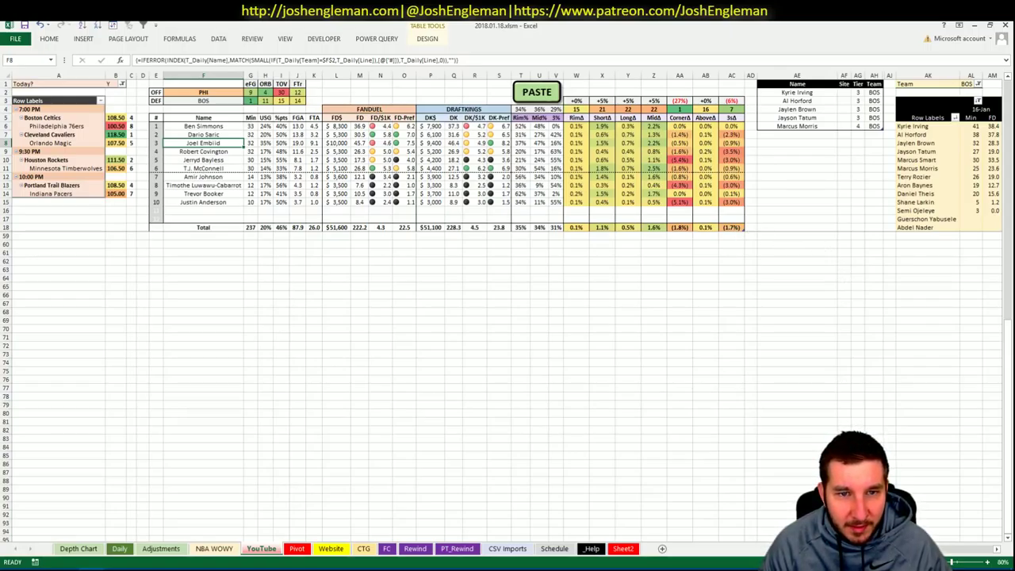
pyautogui.hscroll(8, 550, 309)
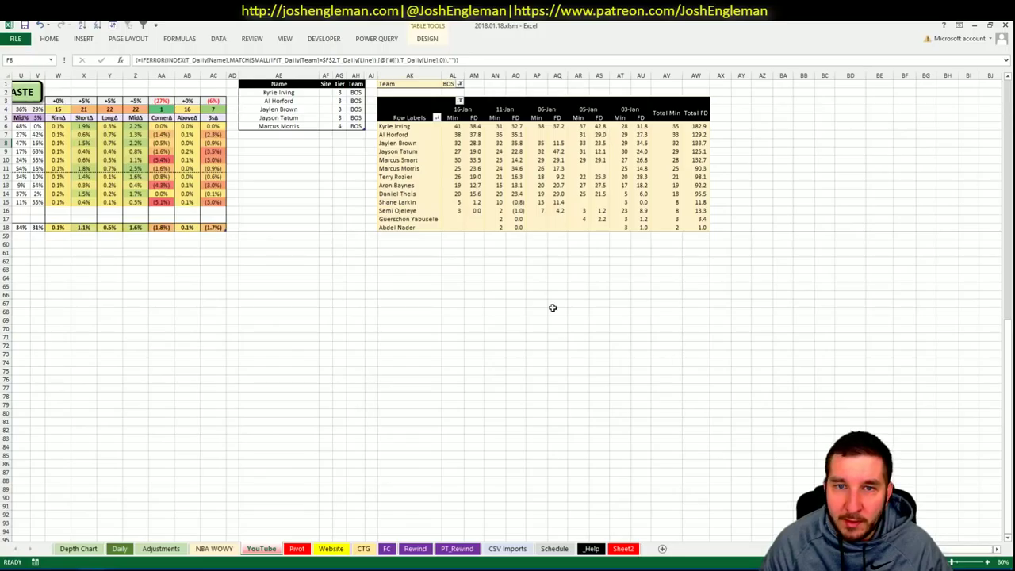
pyautogui.click(453, 84)
pyautogui.write('PHI')
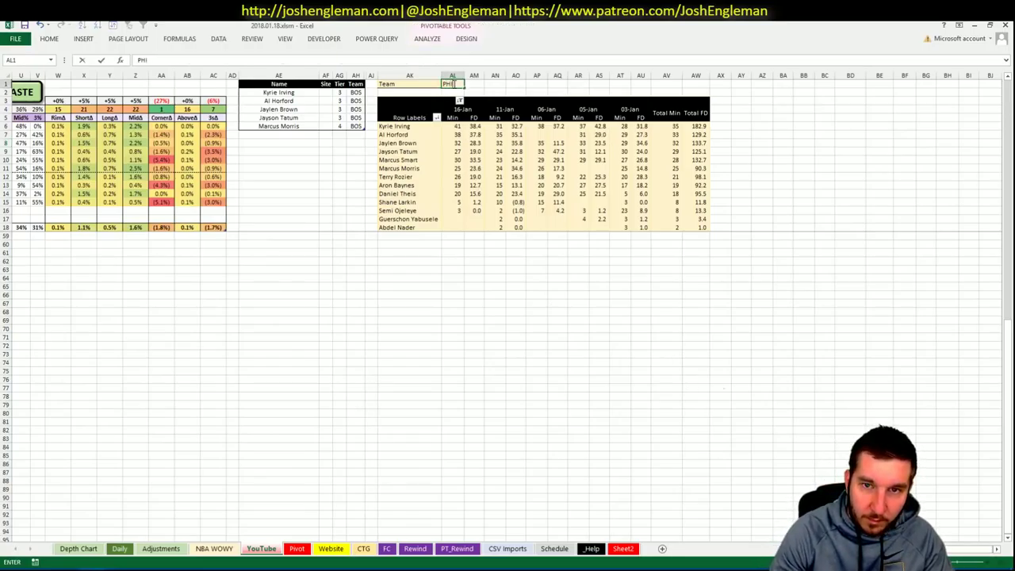
pyautogui.press('Return')
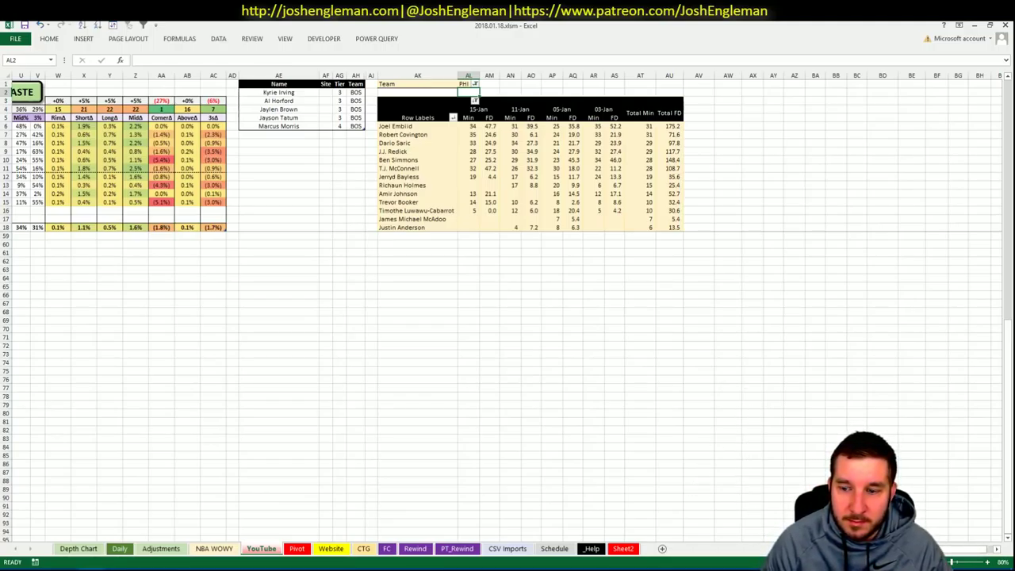
pyautogui.hscroll(-7, 508, 317)
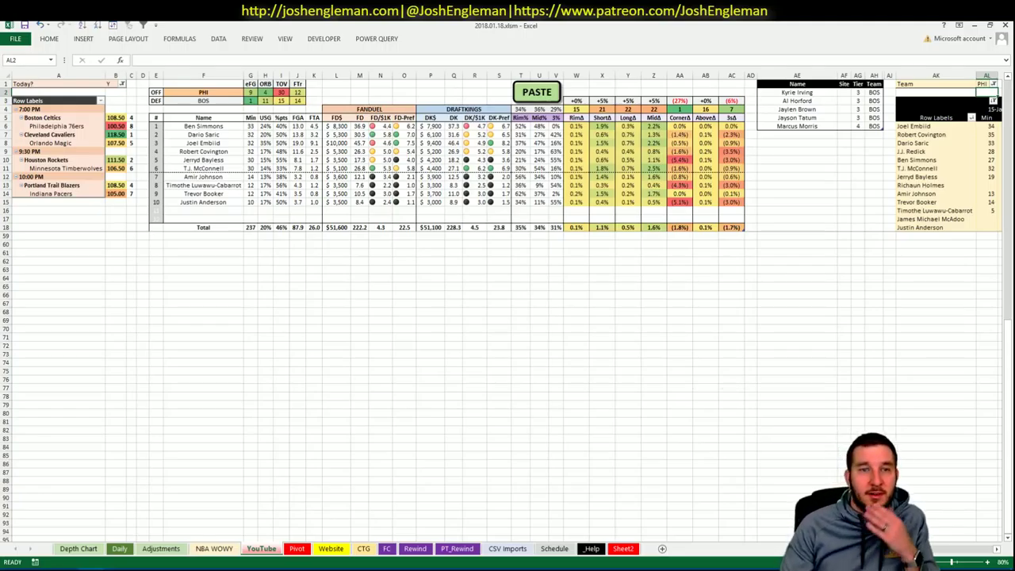
# Step: Examine the 76ers' defense and rebounding, foul drawing and offensive overview stats on Cleaning the Glass in the browser
pyautogui.hotkey('alt', 'Tab')
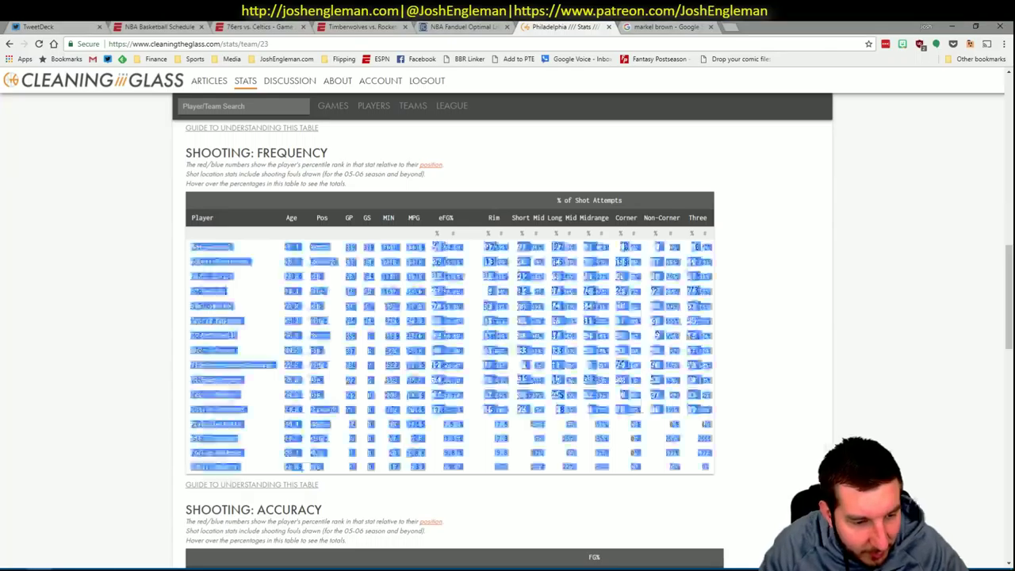
pyautogui.click(782, 169)
pyautogui.scroll(-15, 763, 227)
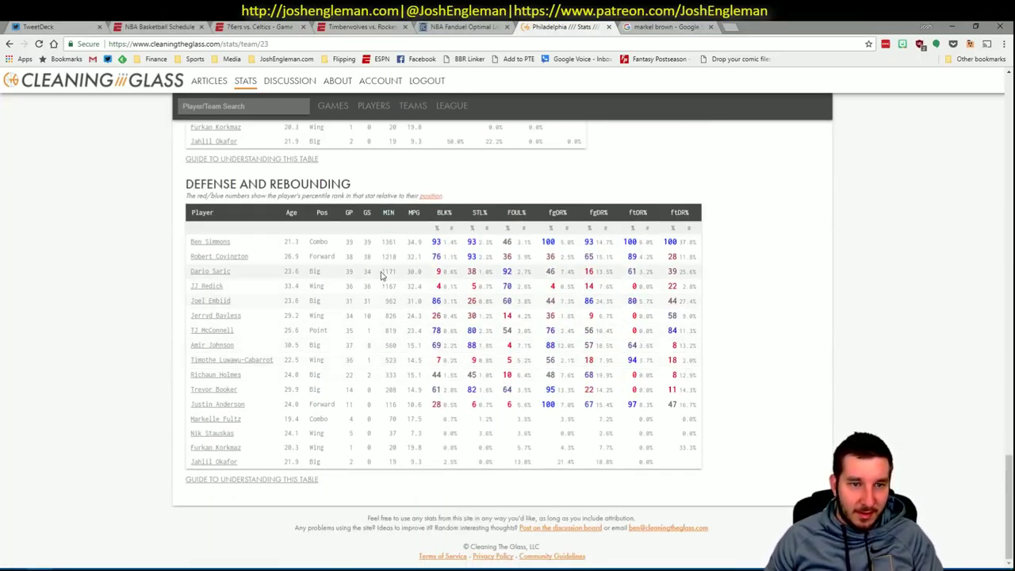
pyautogui.scroll(10, 411, 242)
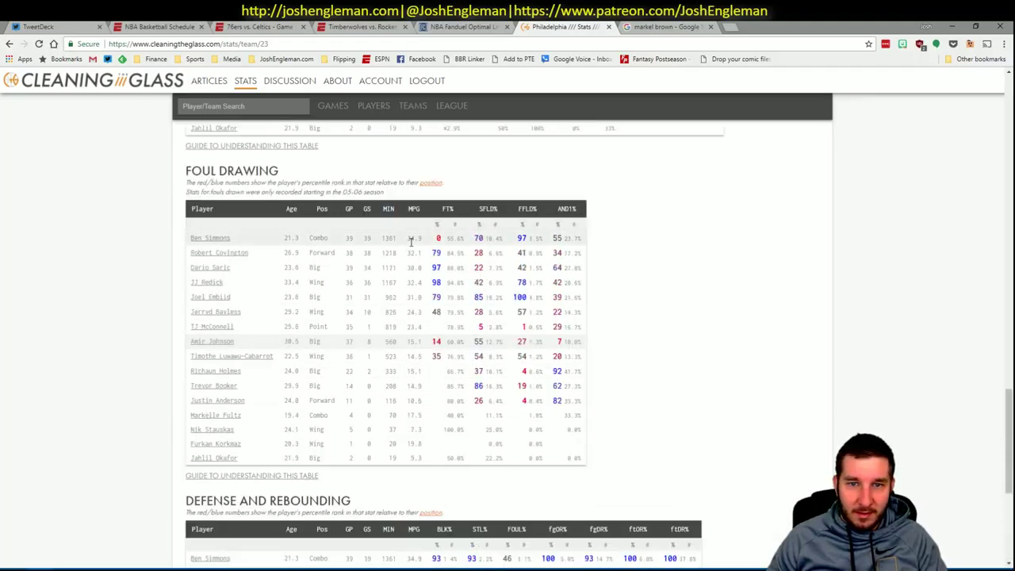
pyautogui.scroll(10, 603, 329)
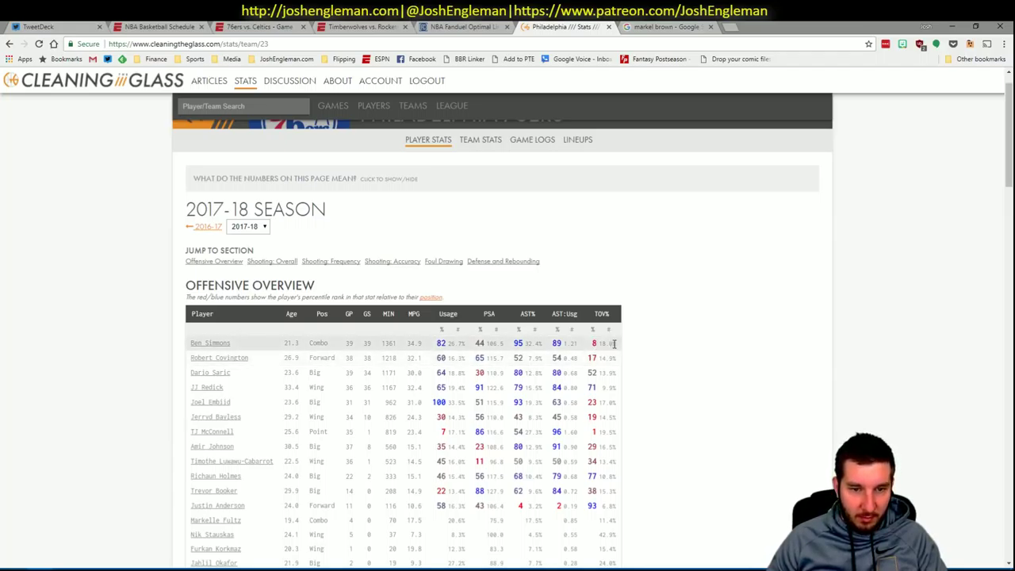
# Step: Return to the Excel workbook and add Ben Simmons with Tier 4 as the sixth player in the picks table
pyautogui.hotkey('alt', 'Tab')
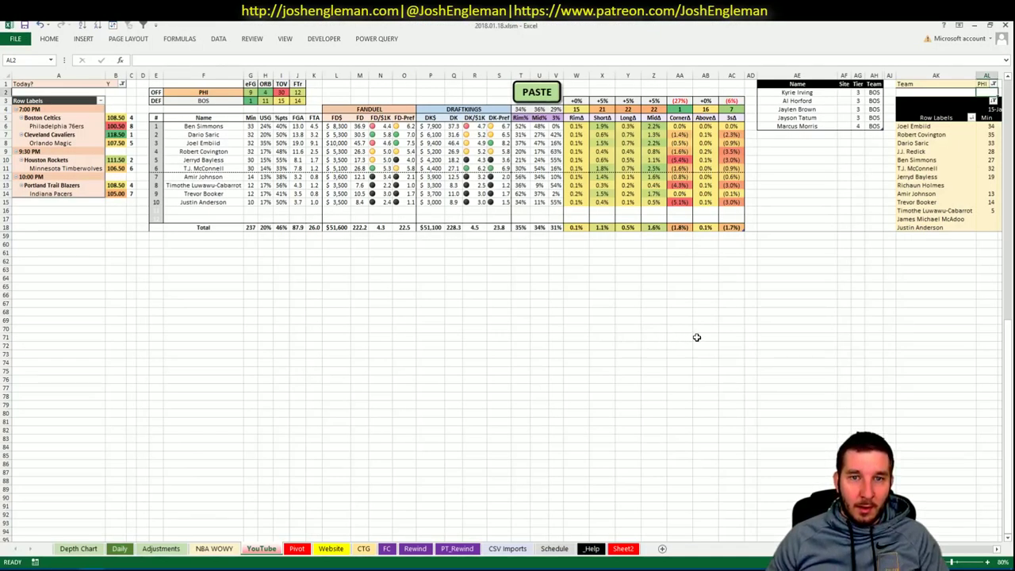
pyautogui.click(818, 133)
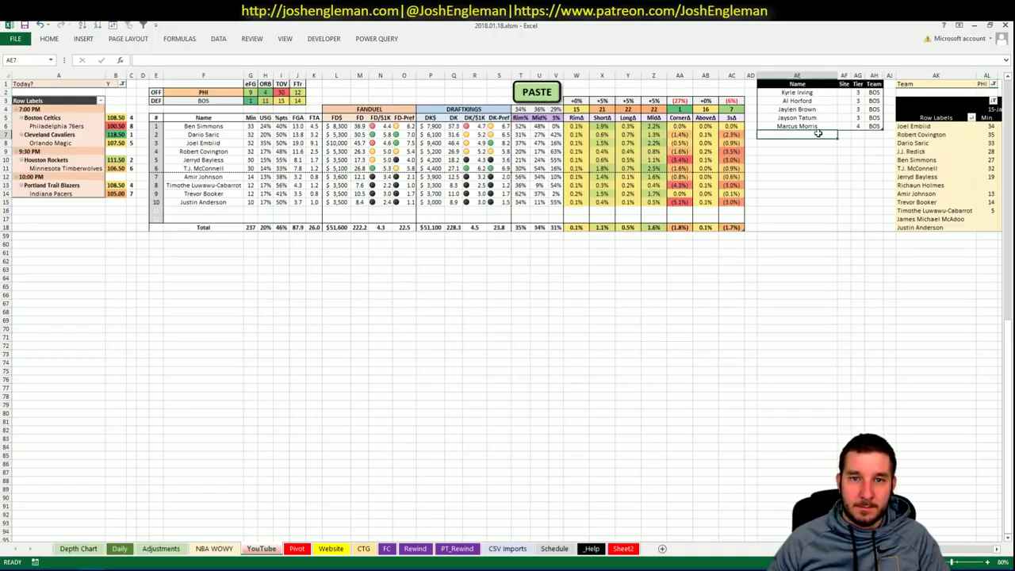
pyautogui.write('Ben Sim')
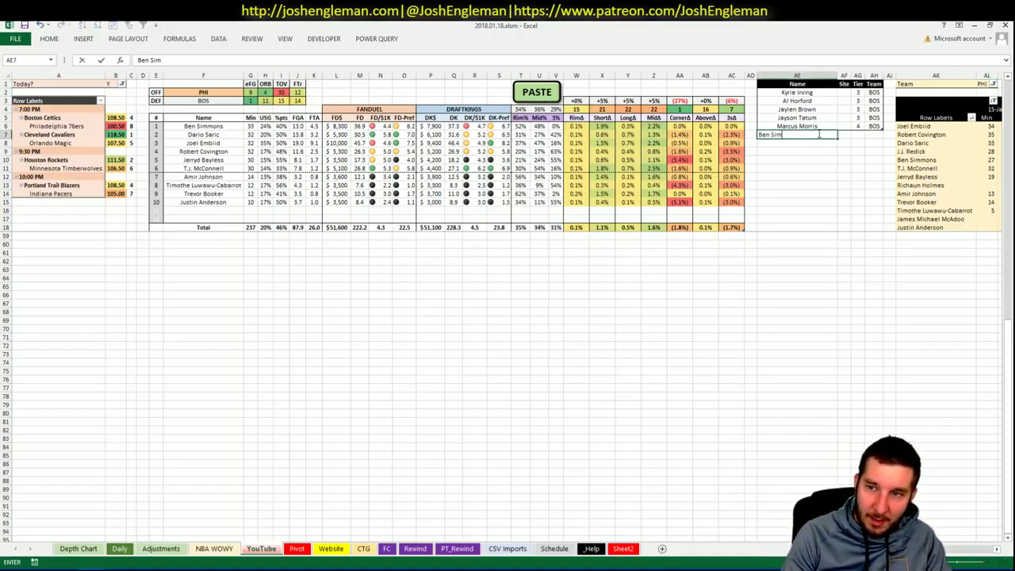
pyautogui.write('mons')
pyautogui.press('Tab')
pyautogui.press('Tab')
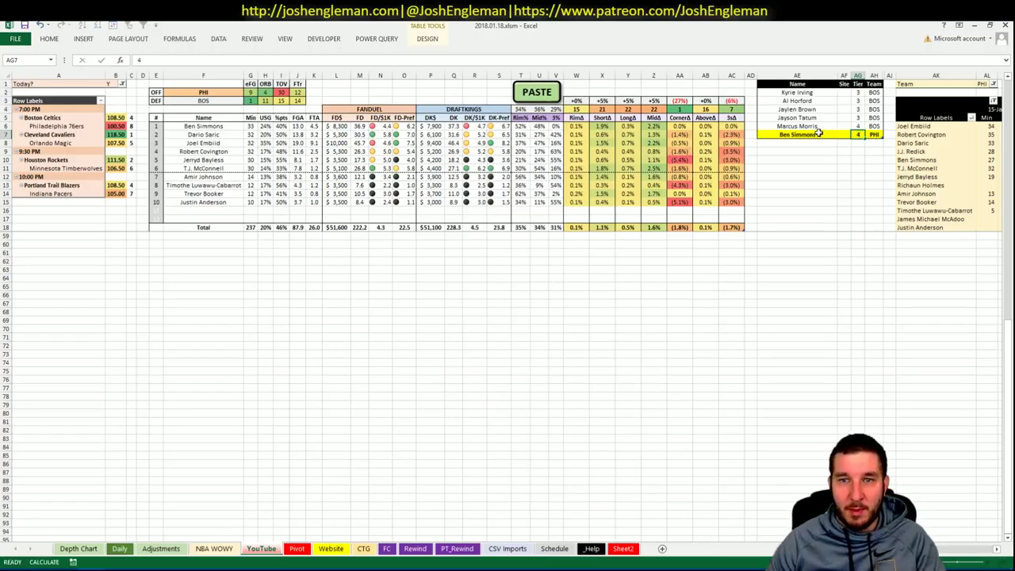
pyautogui.press('Return')
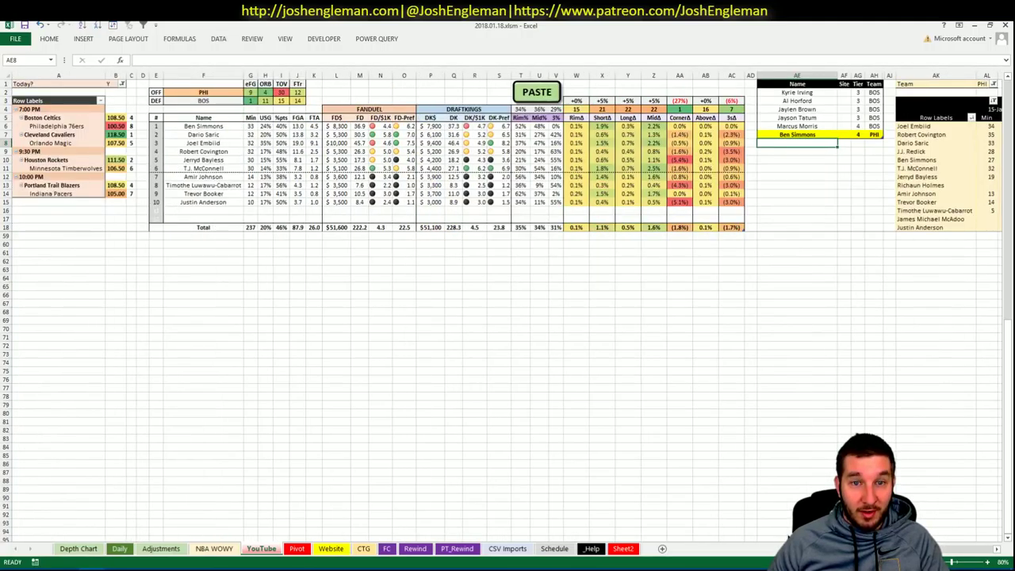
# Step: Add Dario Saric with site FD and Tier 1 as the seventh player in the picks table, checking Philadelphia's recent games
pyautogui.hscroll(5, 507, 318)
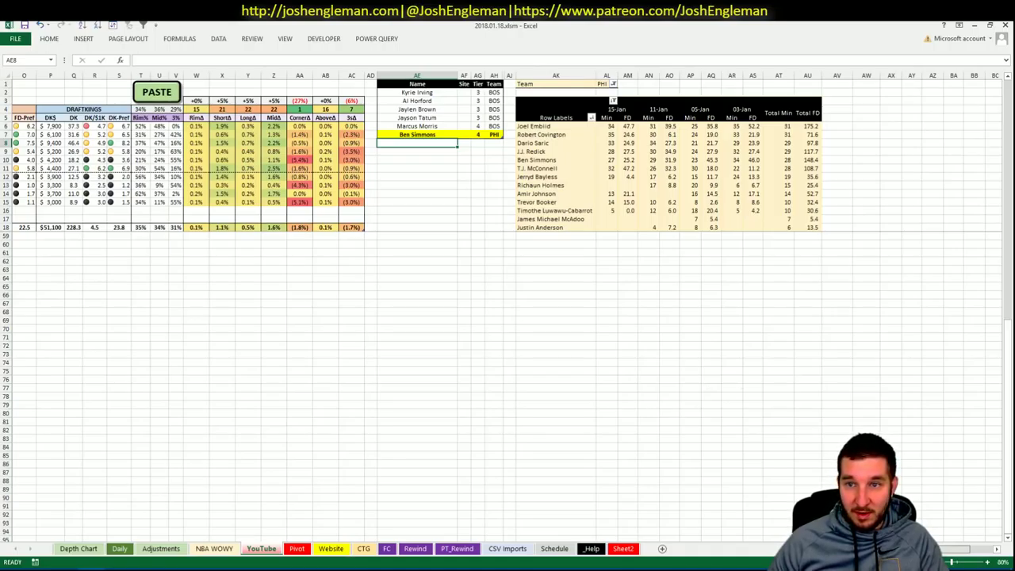
pyautogui.hscroll(-5, 642, 513)
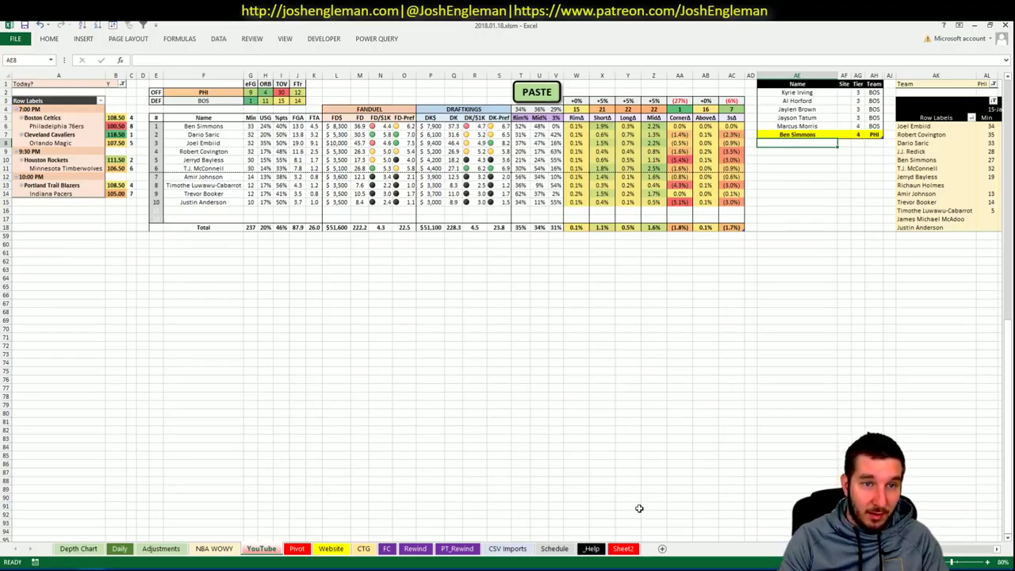
pyautogui.write('Dari')
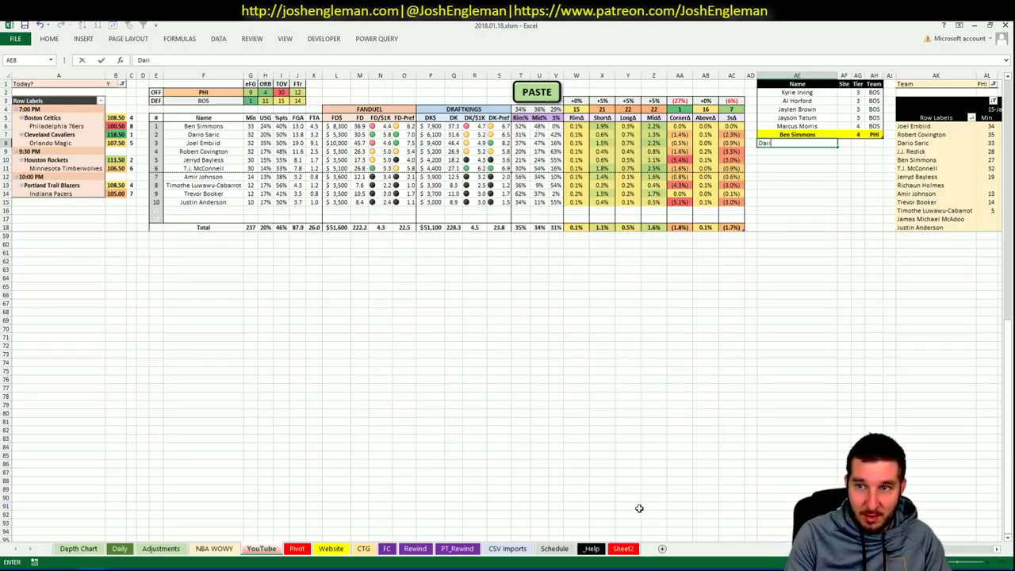
pyautogui.write('o Saric')
pyautogui.press('Tab')
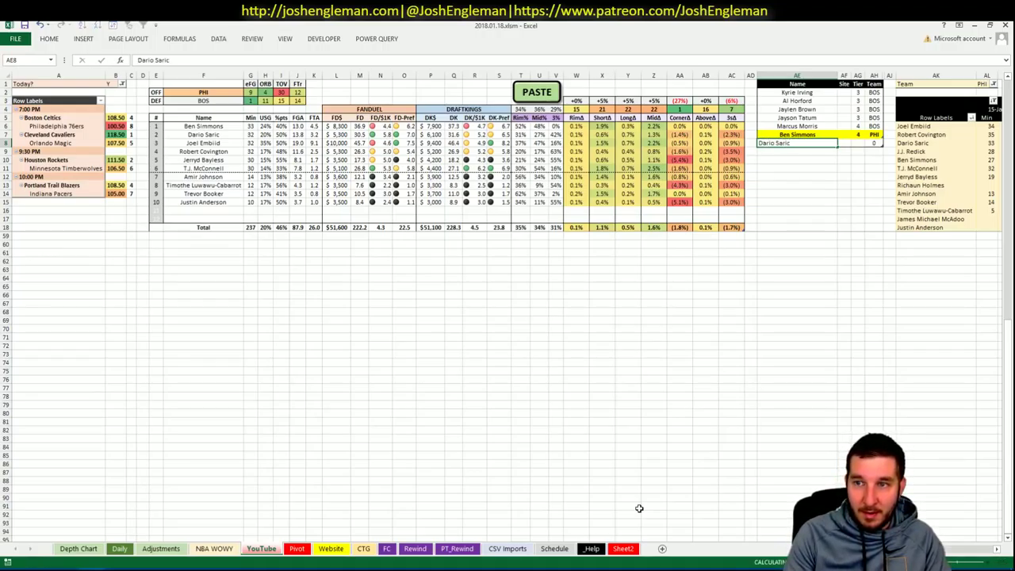
pyautogui.write('FD')
pyautogui.press('Tab')
pyautogui.press('Return')
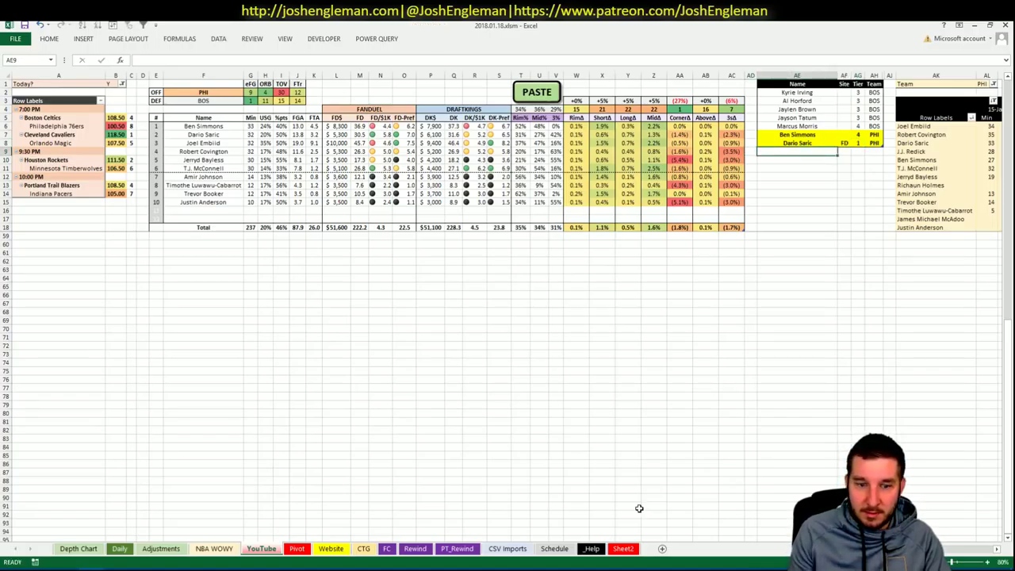
# Step: Examine the Philadelphia players' FanDuel and DraftKings projections on the Pivot sheet
pyautogui.click(296, 548)
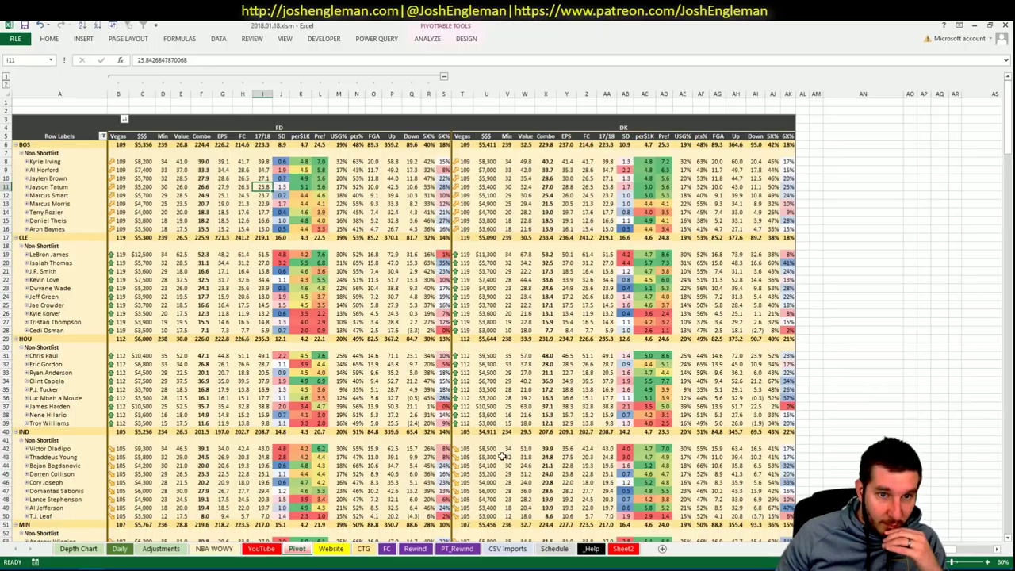
pyautogui.scroll(-1, 468, 338)
pyautogui.scroll(-8, 468, 338)
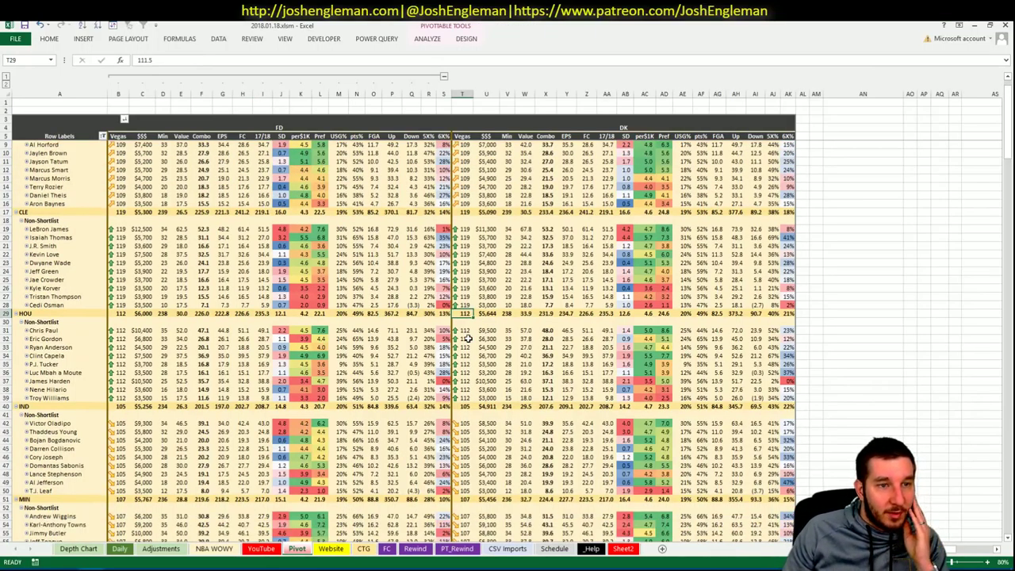
pyautogui.scroll(-8, 468, 339)
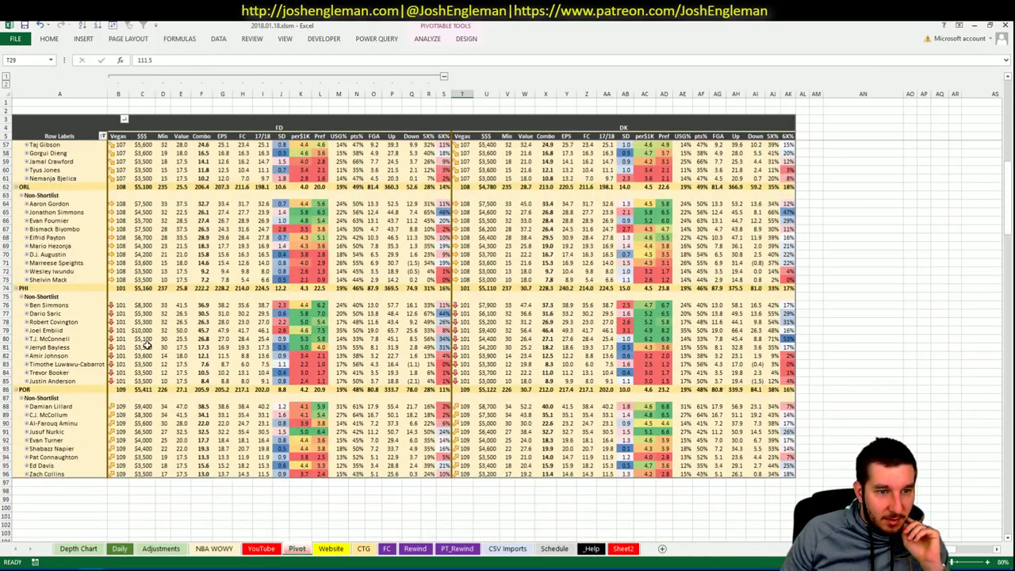
# Step: Switch to the browser and open nbawowy.com in place of the Google search results, down to its query form
pyautogui.hotkey('alt', 'Tab')
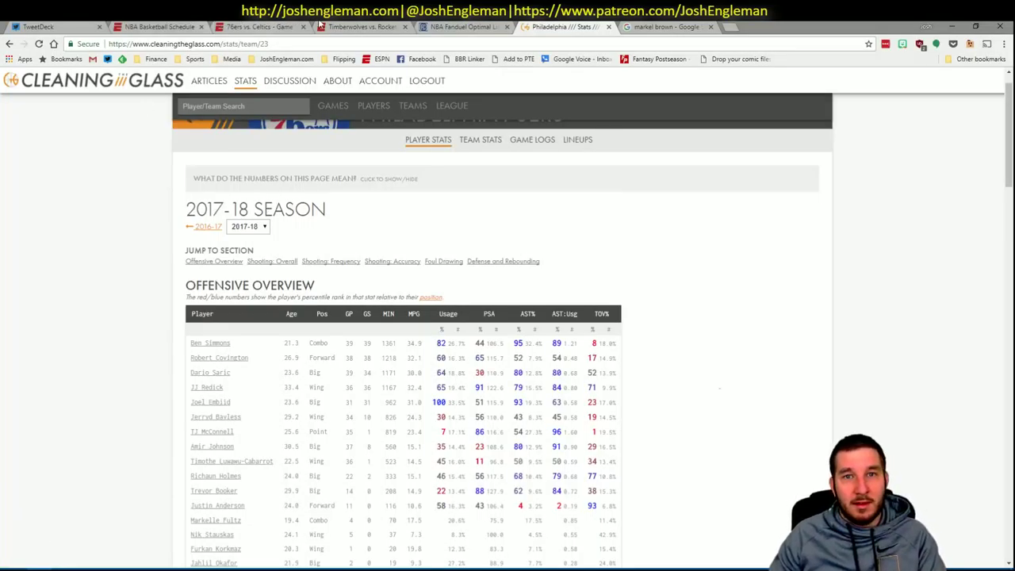
pyautogui.click(659, 26)
pyautogui.click(658, 42)
pyautogui.write('nbawowy.com/')
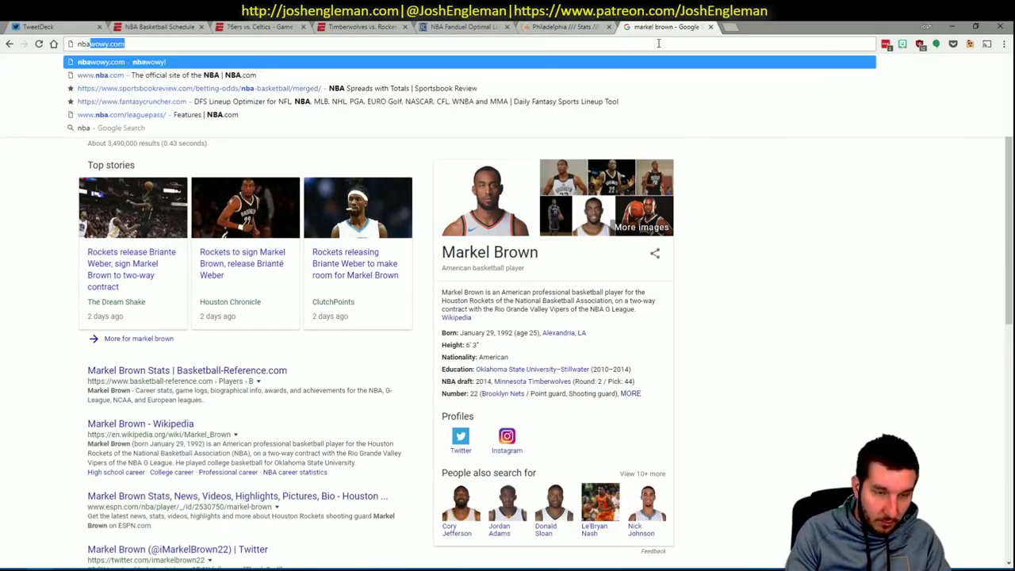
pyautogui.press('Return')
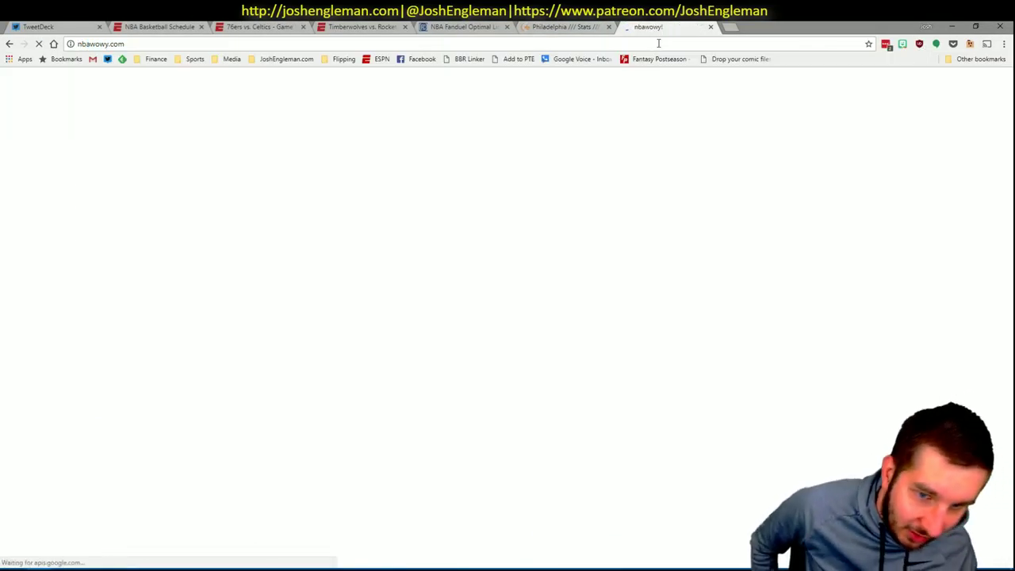
pyautogui.scroll(-5, 608, 333)
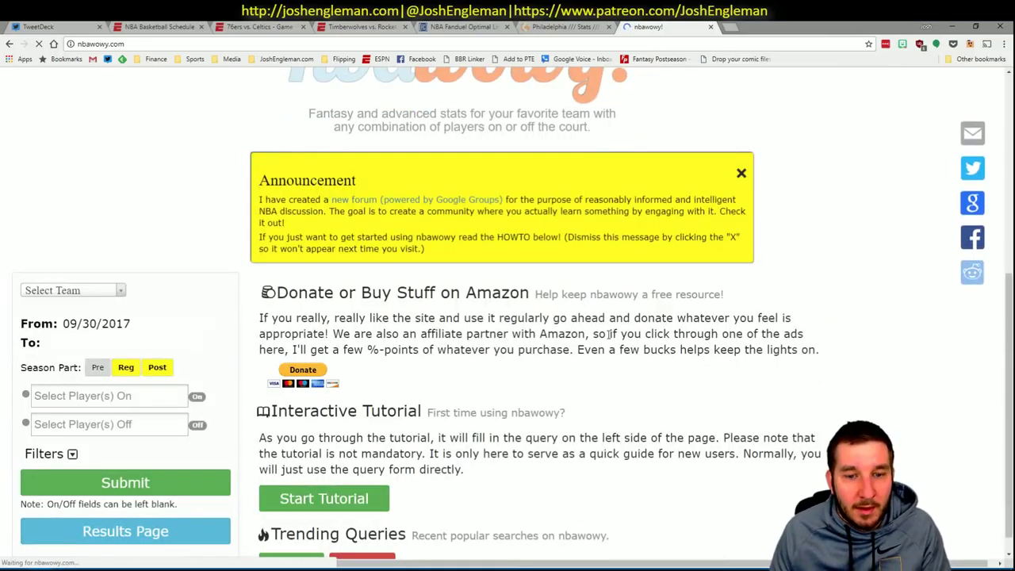
# Step: Try to find the 76ers in the nbawowy team selector by searching for "76" and dismiss the list
pyautogui.click(77, 292)
pyautogui.write('76')
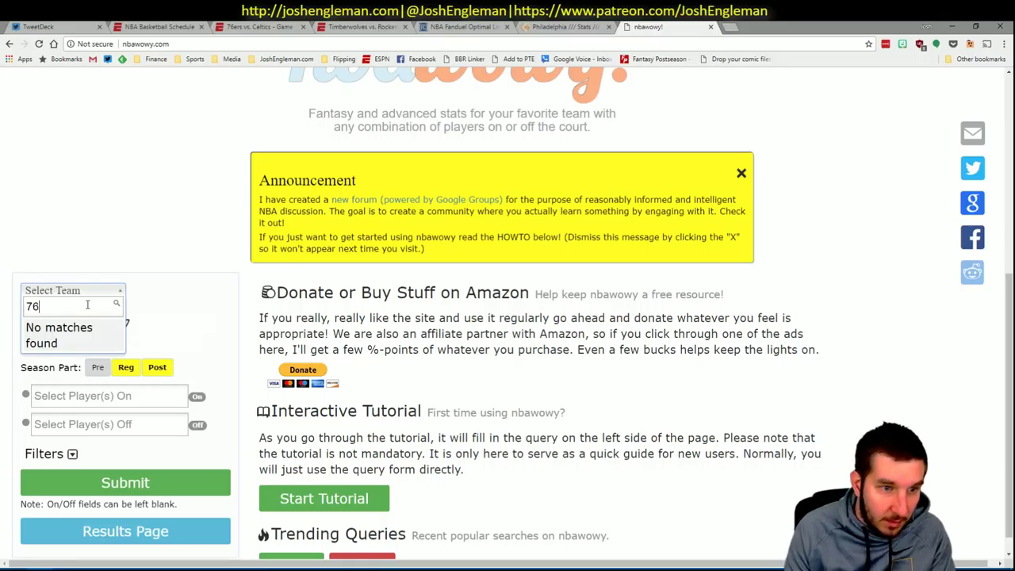
pyautogui.press('BackSpace')
pyautogui.press('BackSpace')
pyautogui.write('al')
pyautogui.press('BackSpace')
pyautogui.press('BackSpace')
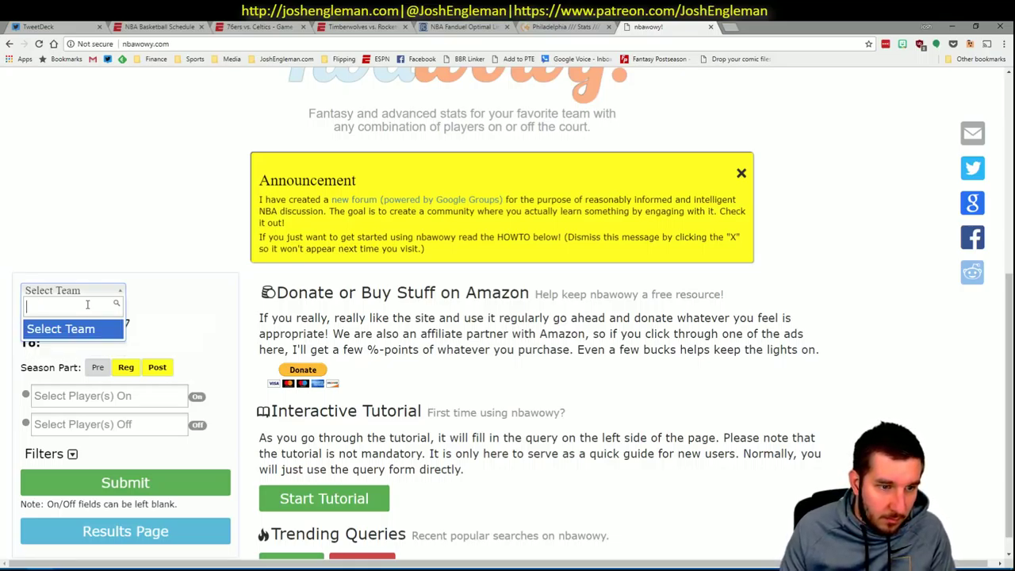
pyautogui.press('Escape')
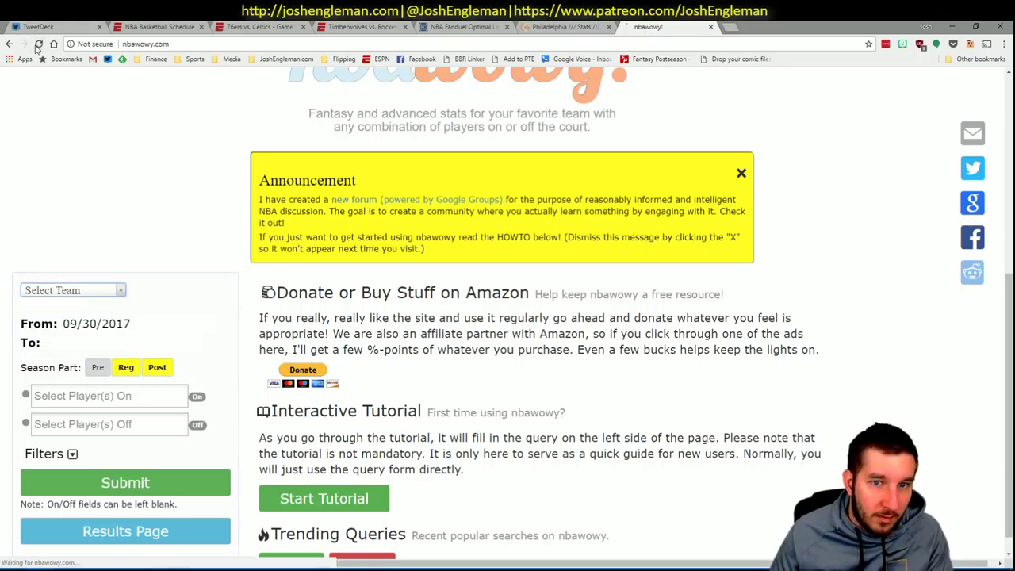
# Step: Reload the nbawowy page and try once more to look up "76" in the team selector
pyautogui.click(38, 43)
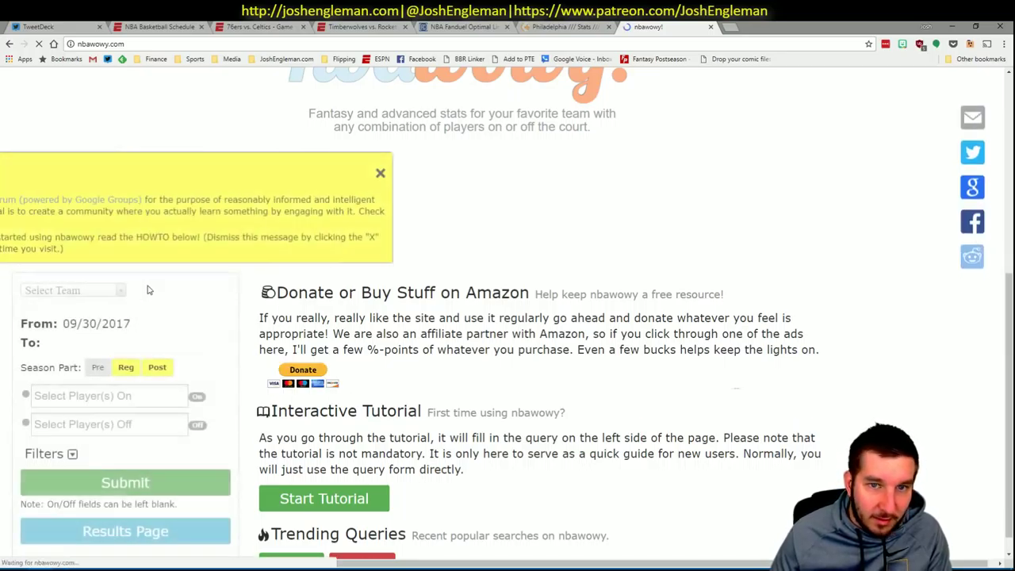
pyautogui.click(113, 291)
pyautogui.click(118, 290)
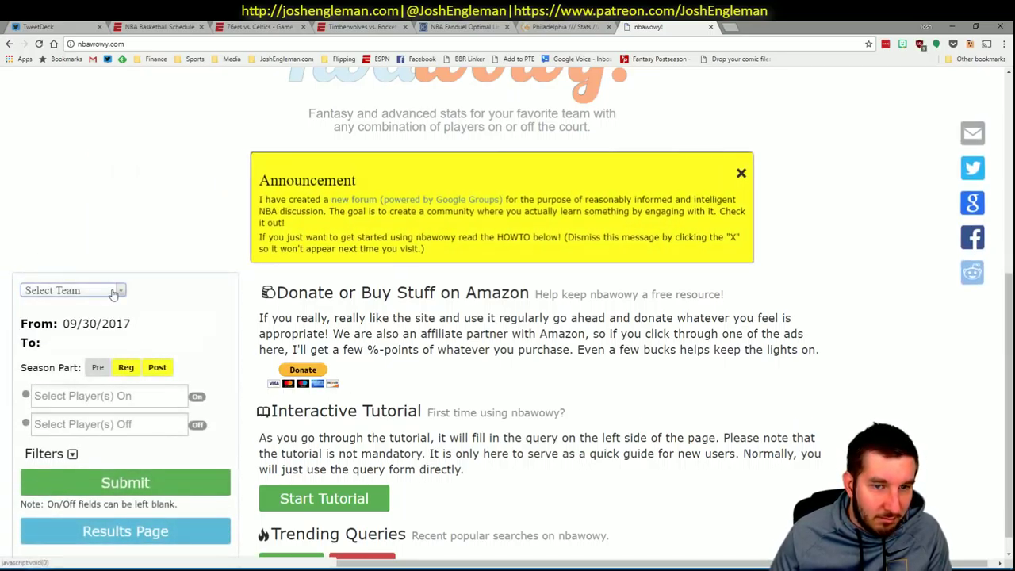
pyautogui.scroll(-1, 171, 289)
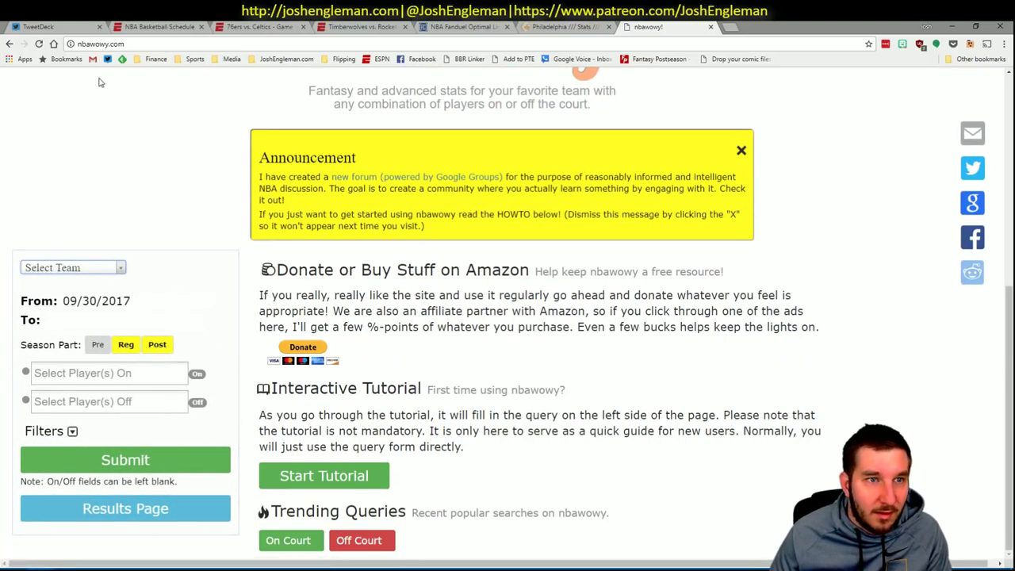
pyautogui.click(109, 273)
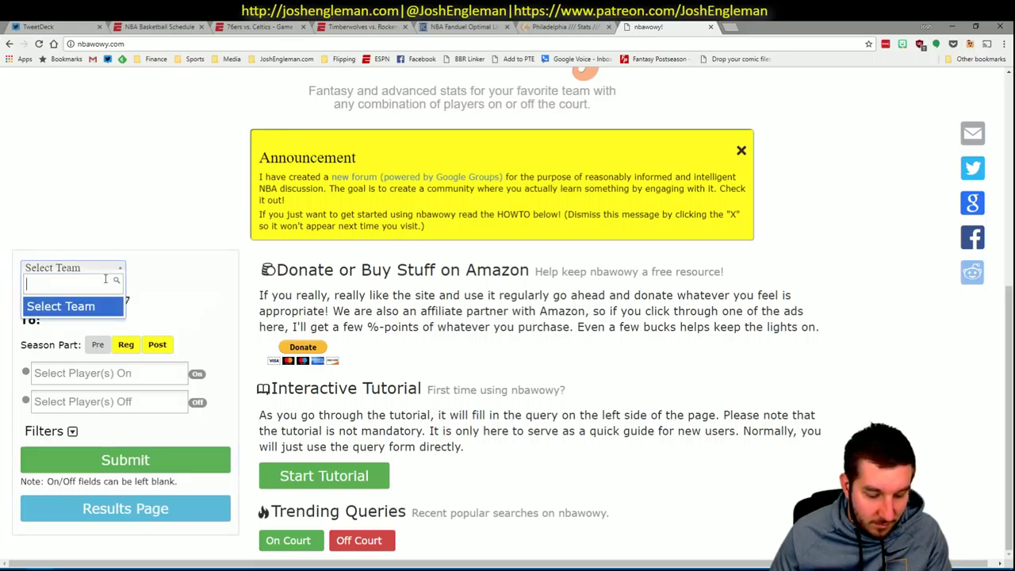
pyautogui.write('76')
pyautogui.click(212, 300)
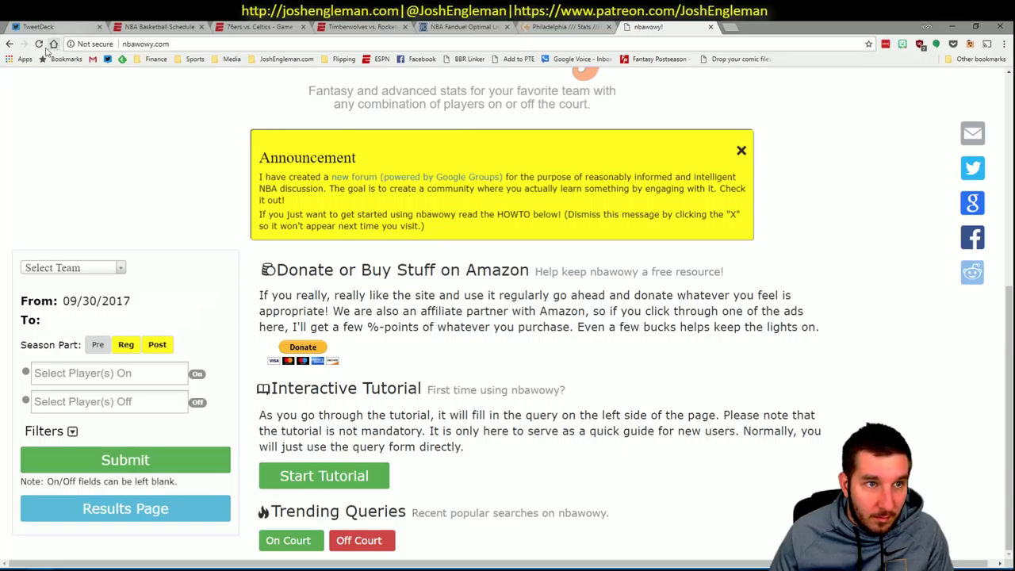
# Step: Return to the Excel workbook and check Dario Saric's season FanDuel figure on the Pivot sheet, plus the NBA WOWY and Adjustments sheets
pyautogui.click(564, 26)
pyautogui.click(474, 26)
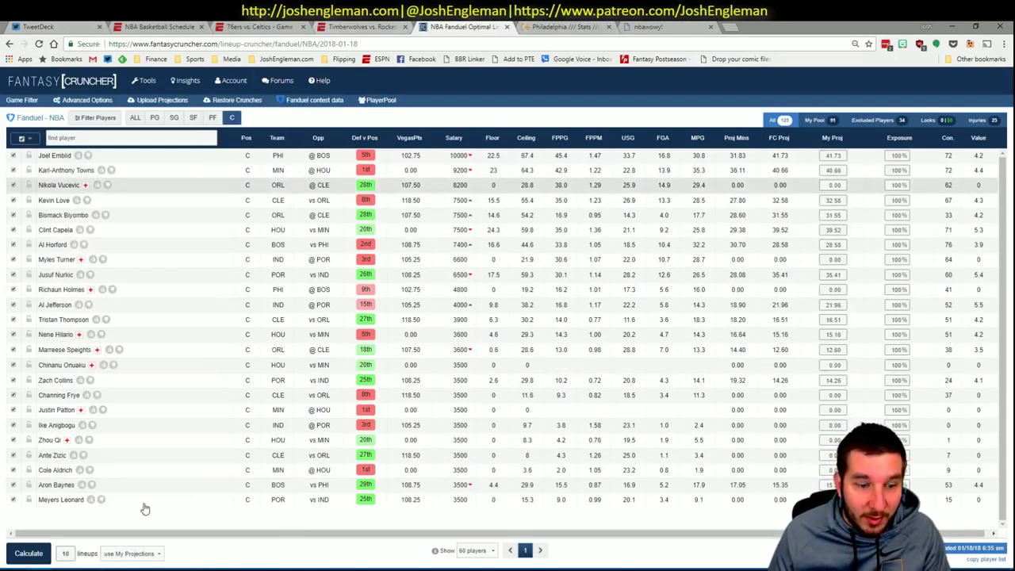
pyautogui.hotkey('alt', 'Tab')
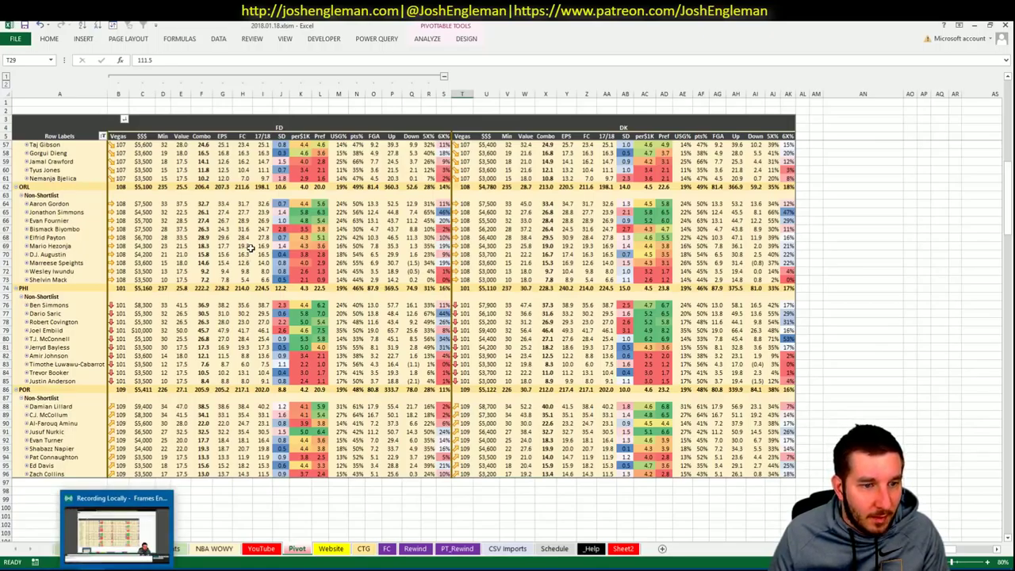
pyautogui.click(264, 314)
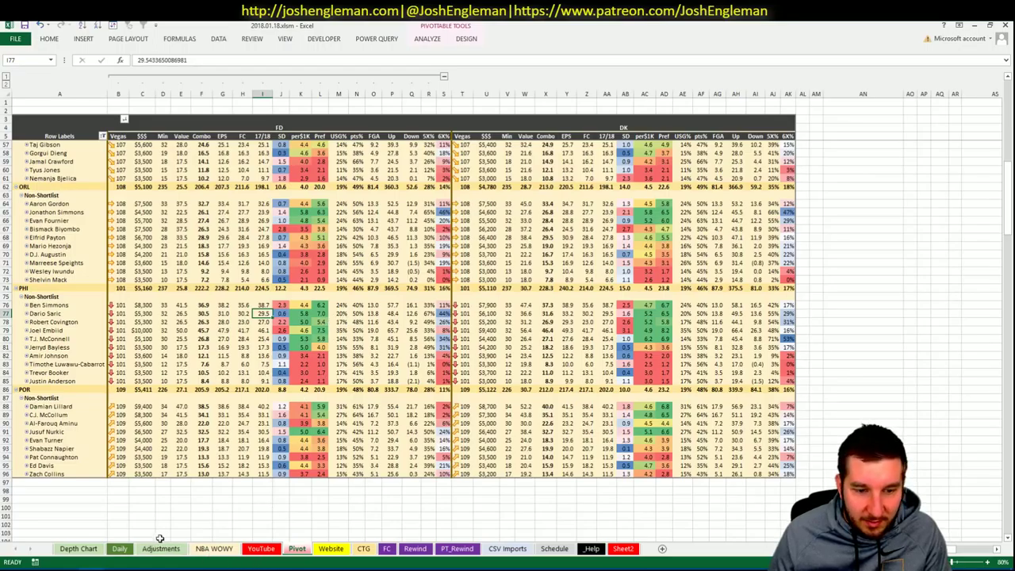
pyautogui.click(214, 548)
pyautogui.click(218, 550)
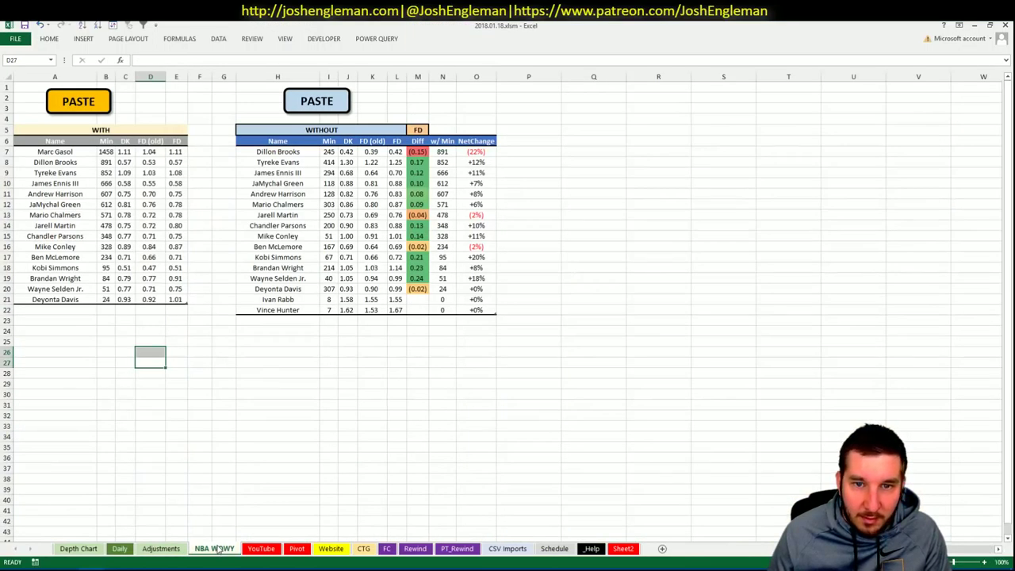
pyautogui.click(161, 549)
# Step: On the YouTube sheet, add Dario Saric with site DK and Tier 2 as the eighth pick, and review Philadelphia's recent games
pyautogui.click(261, 548)
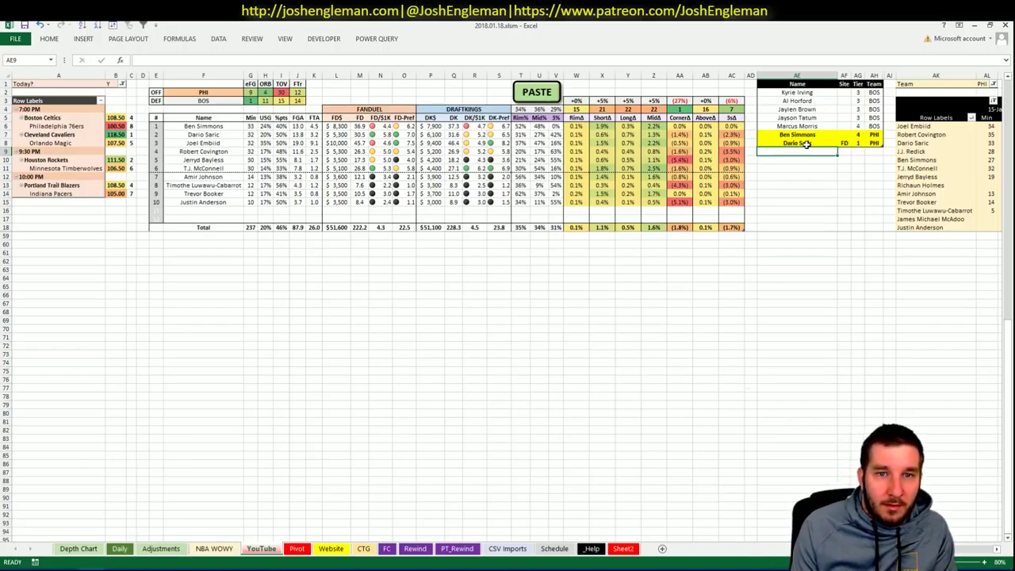
pyautogui.write('Dario Saric')
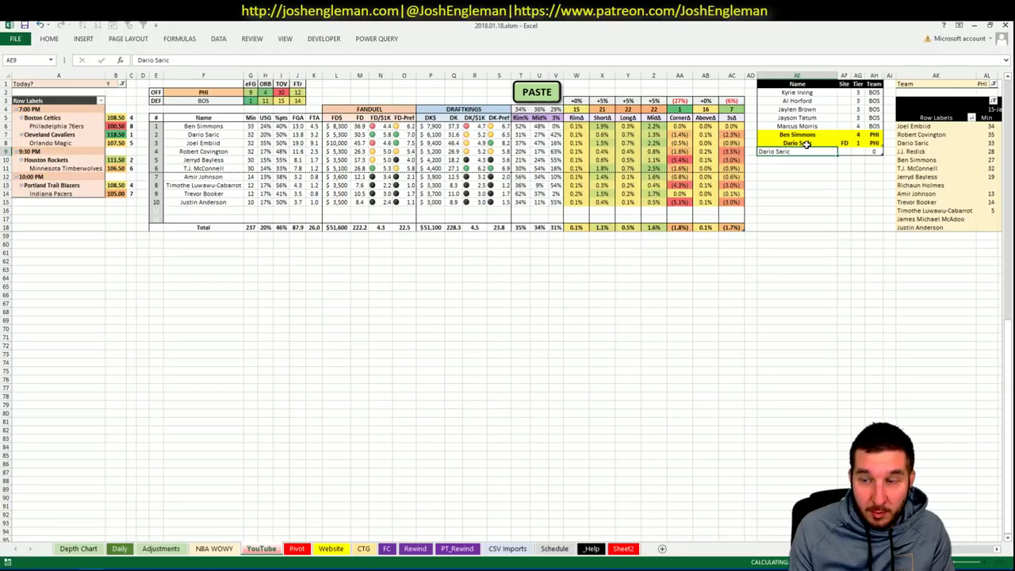
pyautogui.press('Tab')
pyautogui.write('DK')
pyautogui.press('Tab')
pyautogui.write('2')
pyautogui.press('Return')
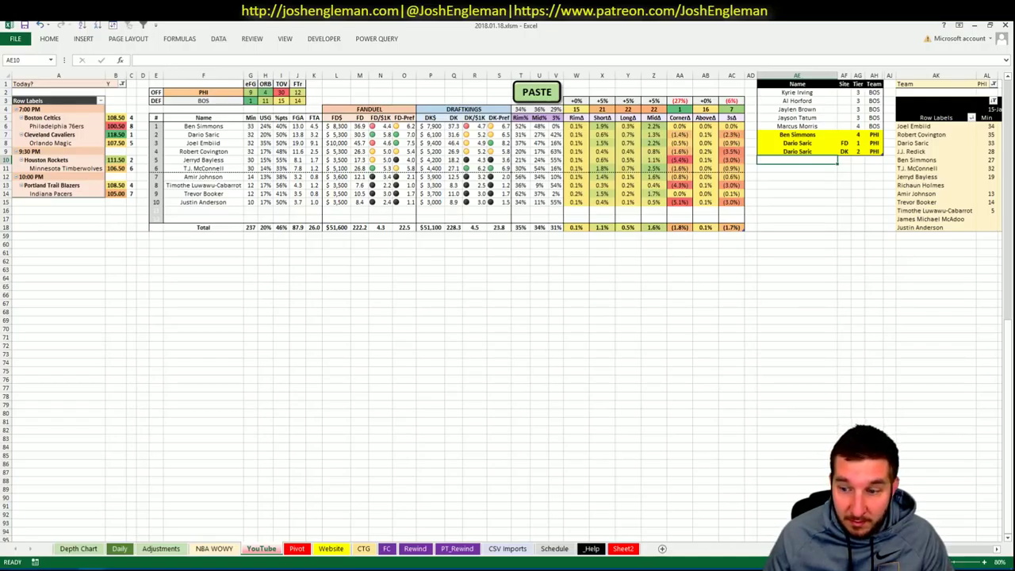
pyautogui.hscroll(6, 507, 310)
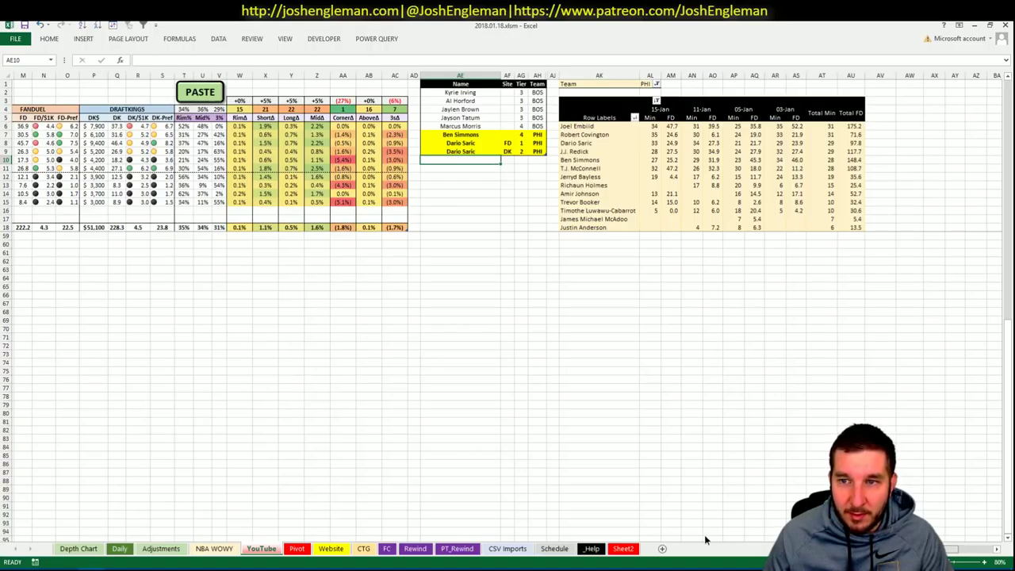
pyautogui.hscroll(-6, 706, 540)
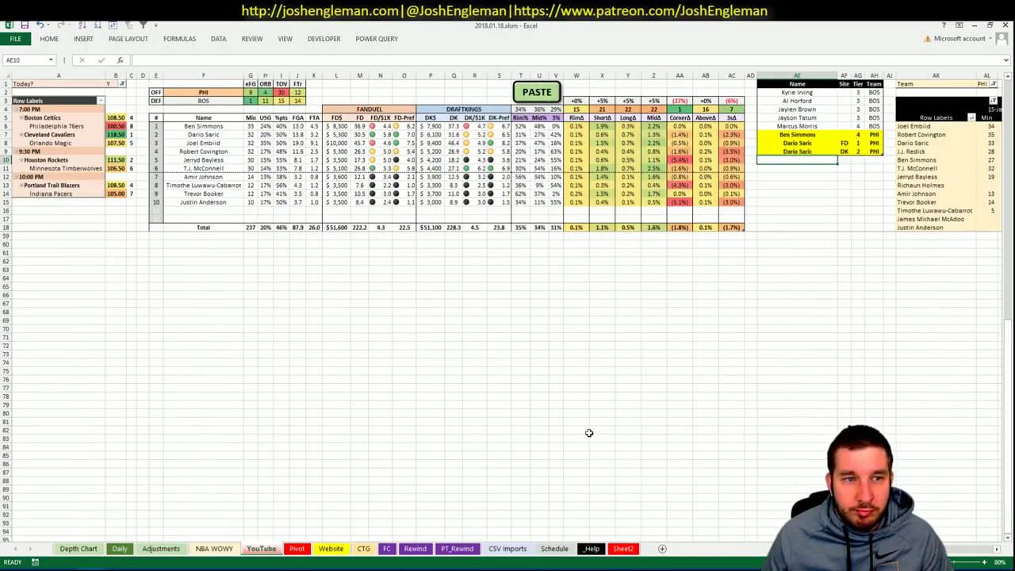
# Step: Switch back to the nbawowy page in the browser, reload it and dismiss the announcement
pyautogui.hotkey('alt', 'Tab')
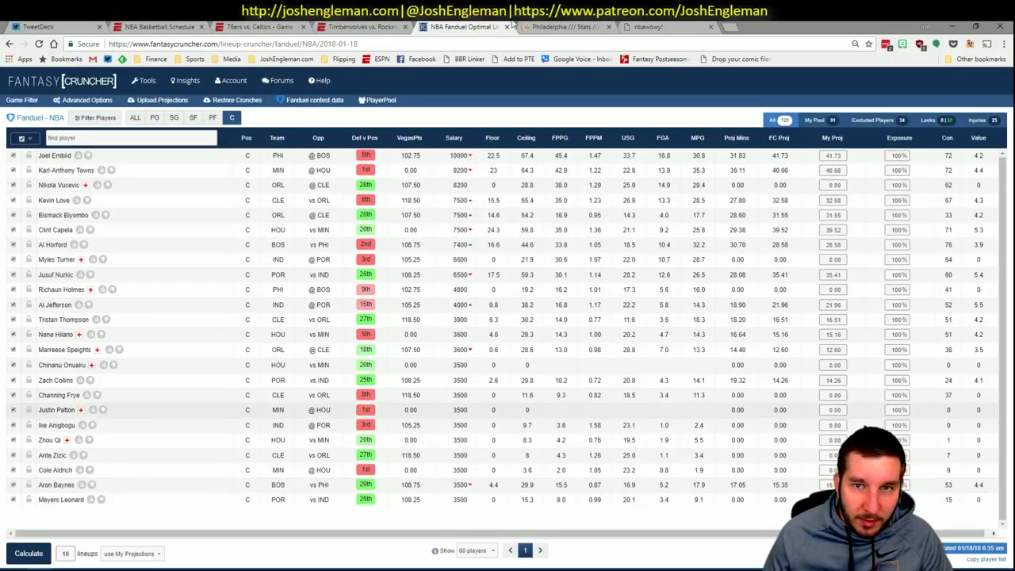
pyautogui.click(638, 27)
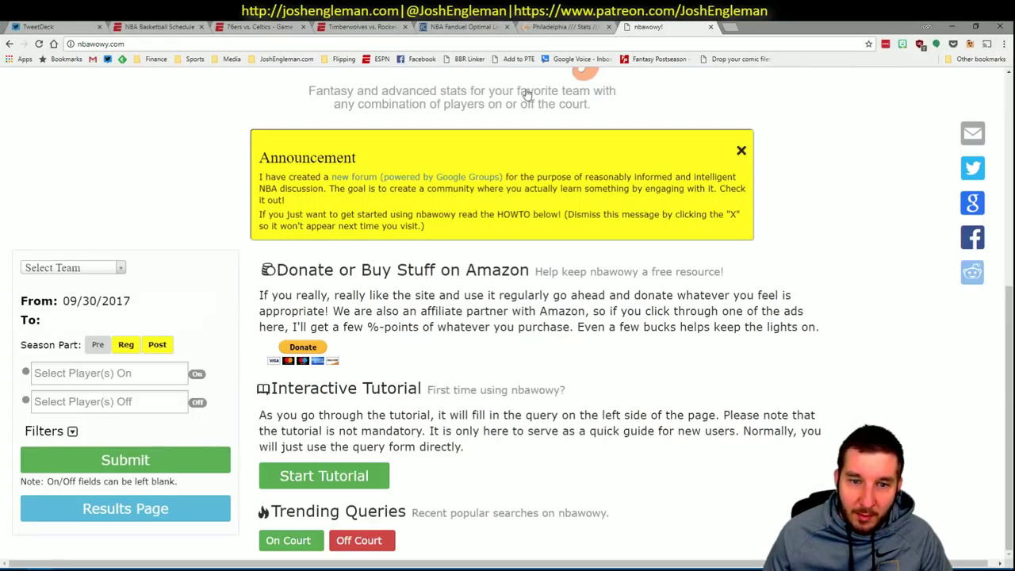
pyautogui.click(38, 44)
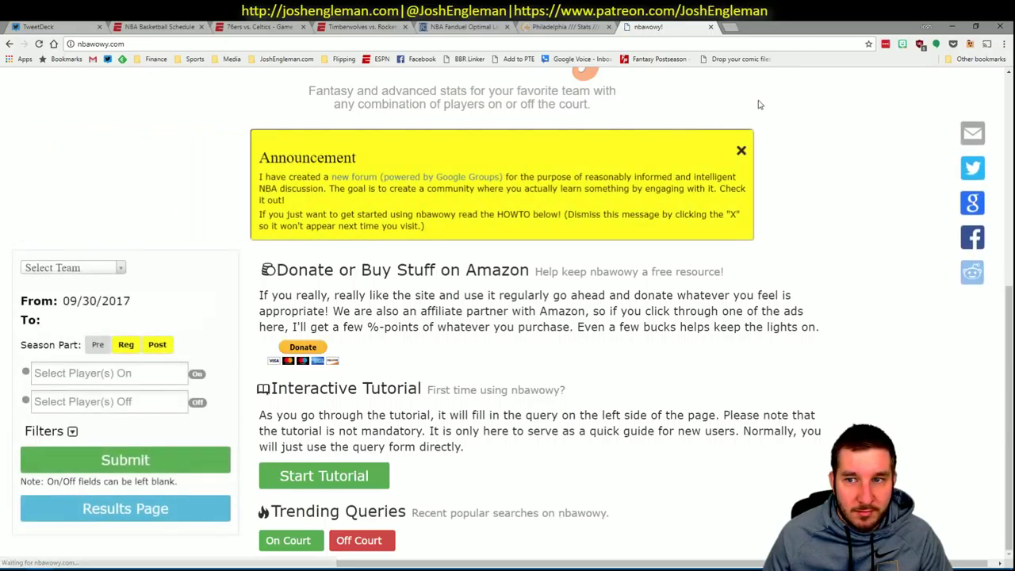
pyautogui.click(741, 152)
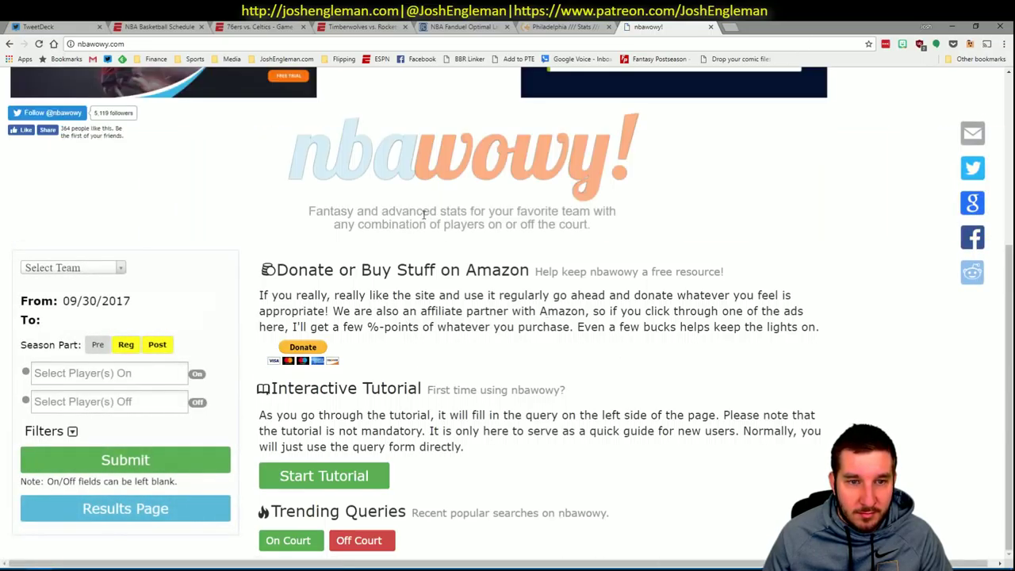
pyautogui.scroll(3, 409, 214)
pyautogui.scroll(-4, 409, 218)
# Step: Try to enter a player in the on-court field and search for a team in the query form
pyautogui.click(138, 373)
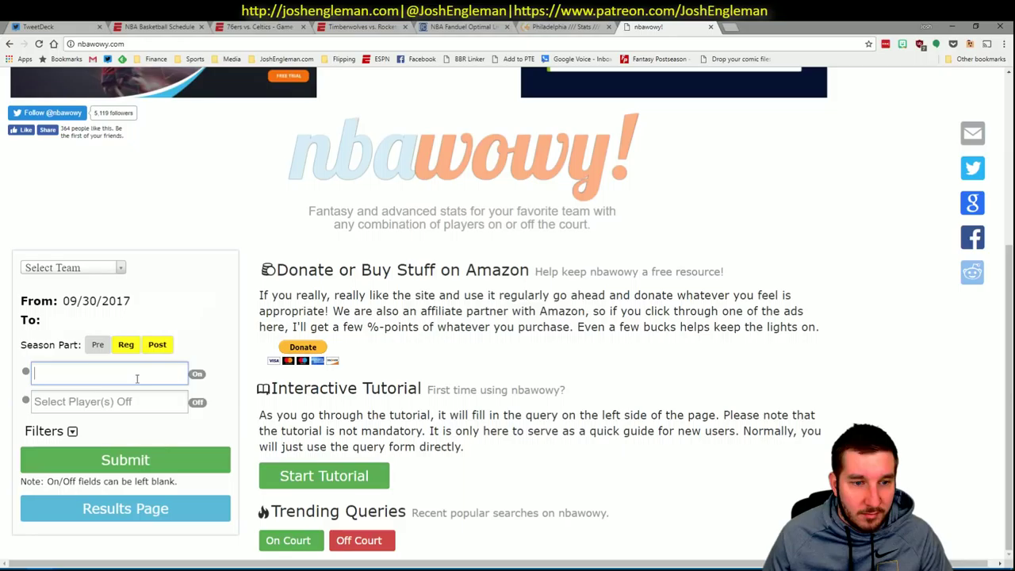
pyautogui.write('u')
pyautogui.press('BackSpace')
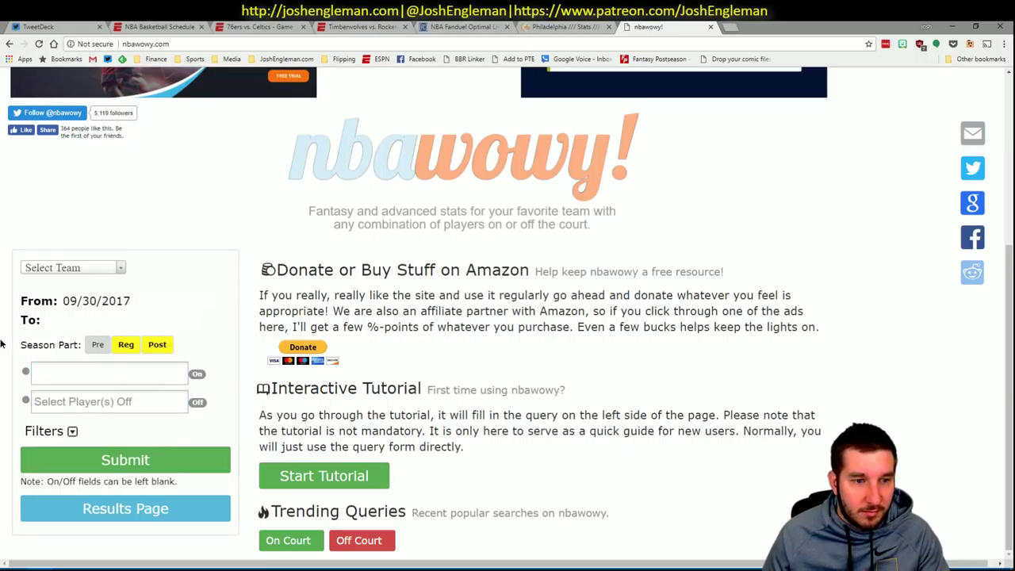
pyautogui.click(119, 270)
pyautogui.write('f')
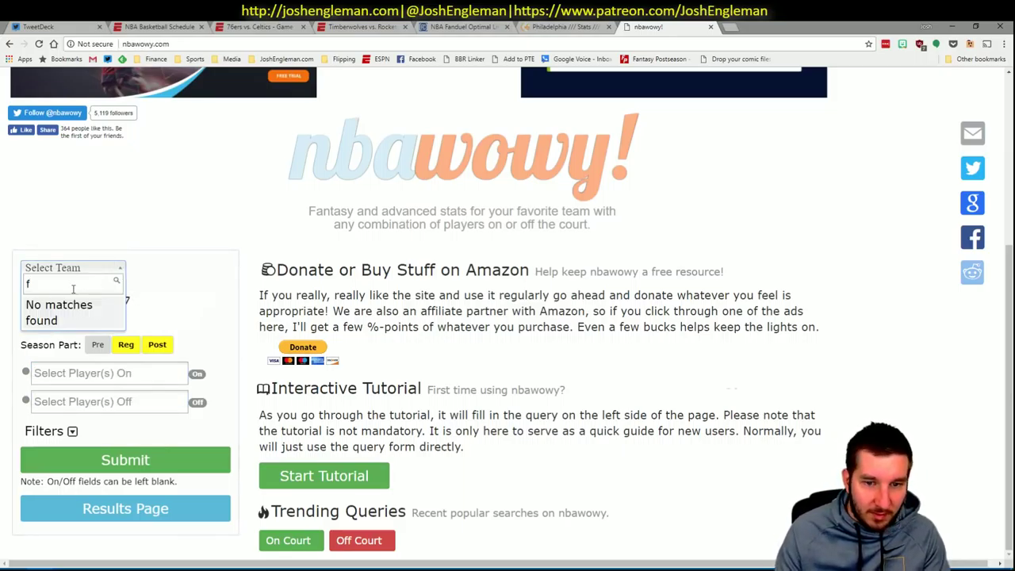
pyautogui.press('BackSpace')
pyautogui.press('Escape')
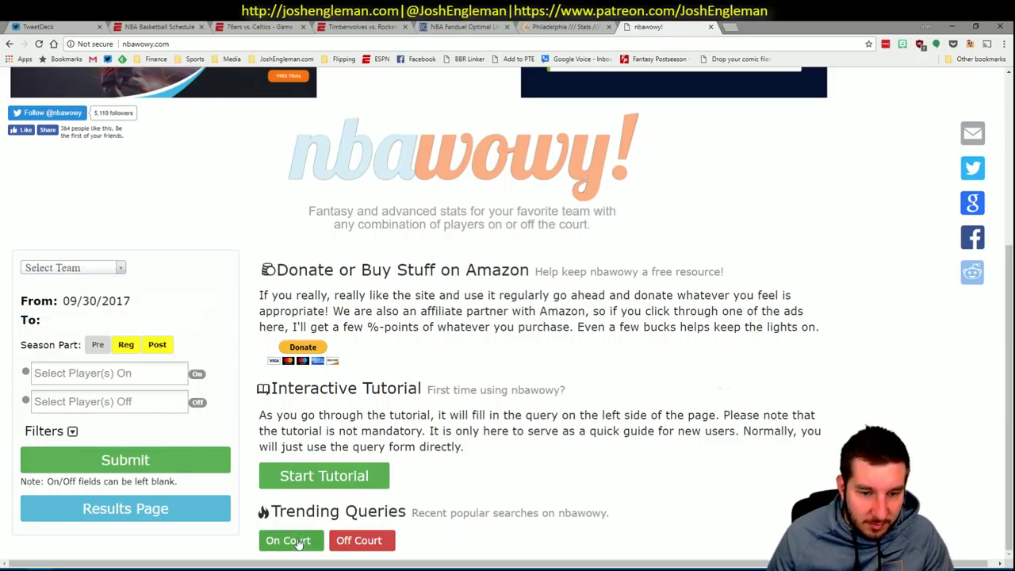
# Step: Try to load the team list through the nbawowy results page and the interactive tutorial, searching its team menu for Warriors
pyautogui.click(155, 508)
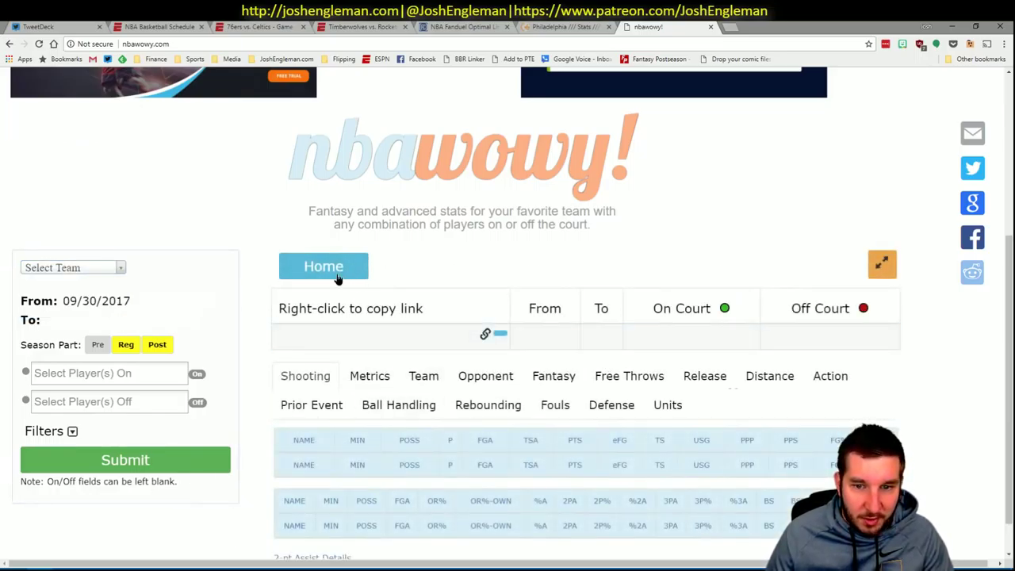
pyautogui.click(337, 273)
pyautogui.click(315, 476)
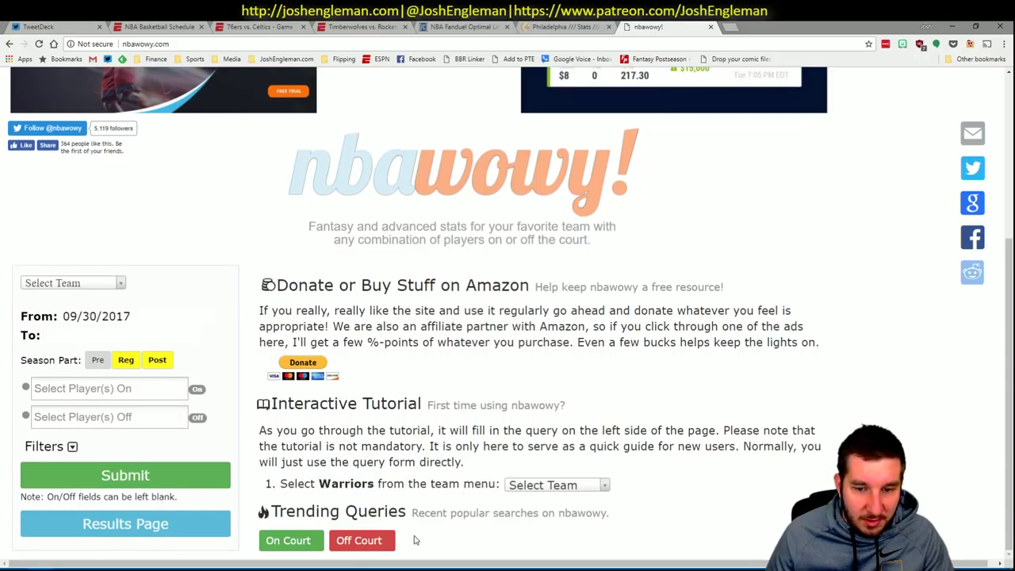
pyautogui.click(567, 487)
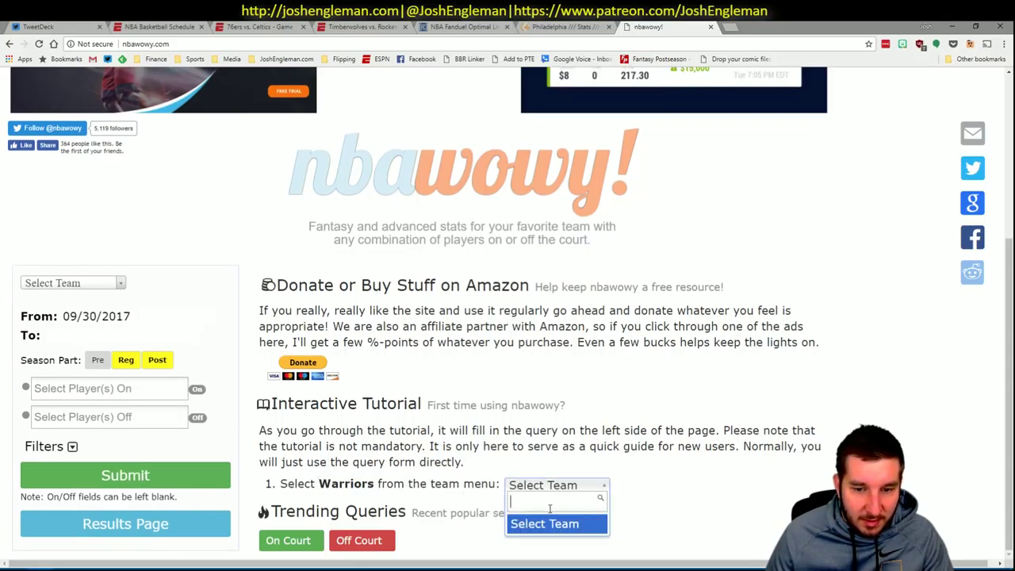
pyautogui.write('war')
pyautogui.click(537, 486)
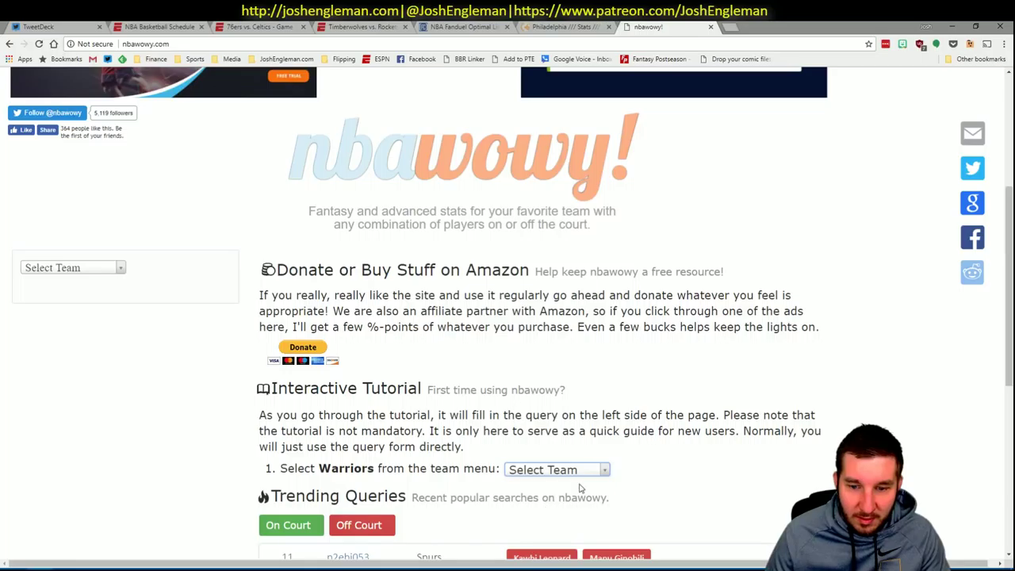
pyautogui.scroll(-3, 580, 489)
pyautogui.scroll(4, 138, 321)
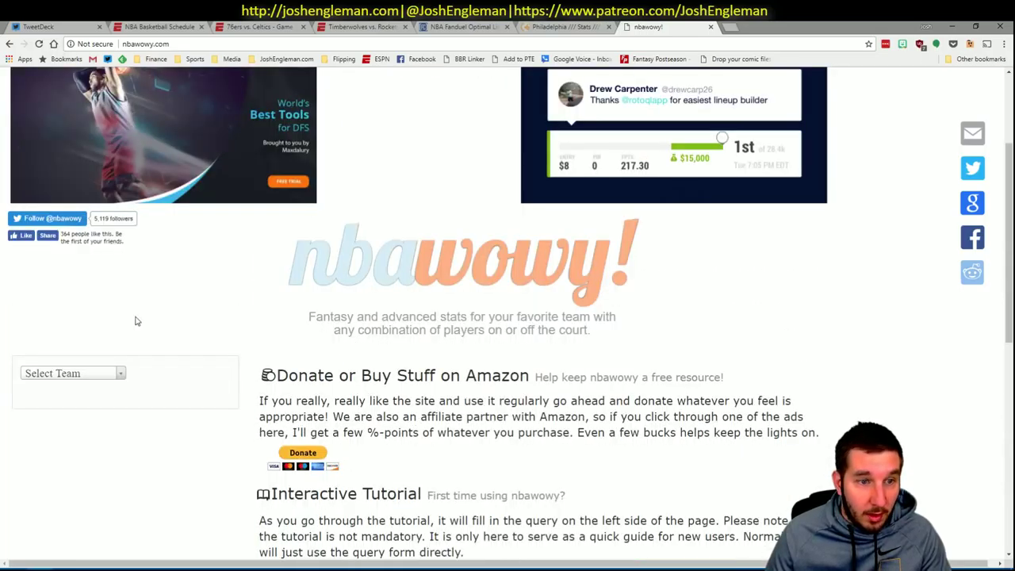
# Step: Query the 76ers with J.J. Redick on the court and display the fantasy stats of the results
pyautogui.click(100, 373)
pyautogui.click(61, 428)
pyautogui.scroll(-3, 218, 349)
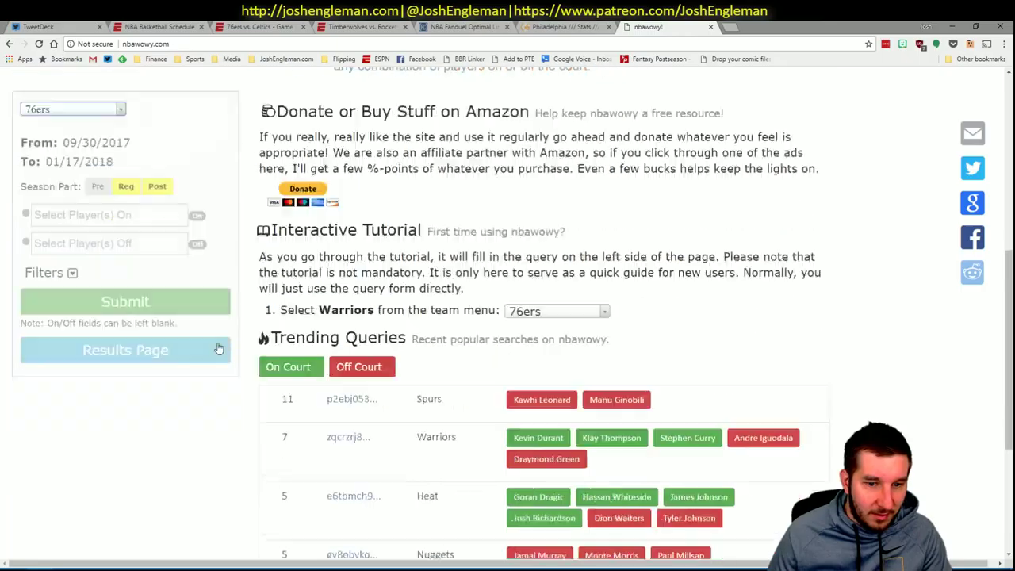
pyautogui.click(102, 165)
pyautogui.write('red')
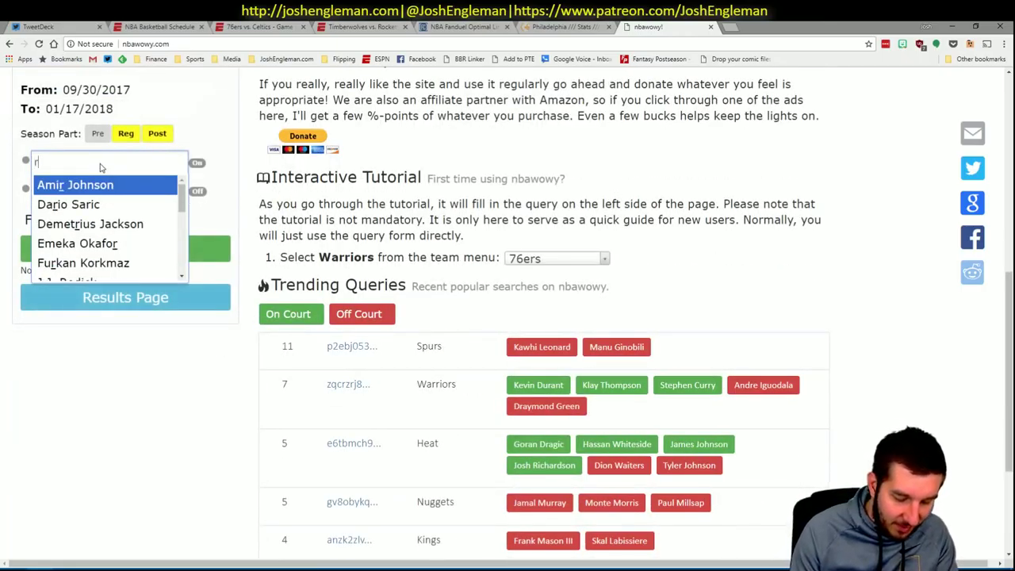
pyautogui.click(107, 189)
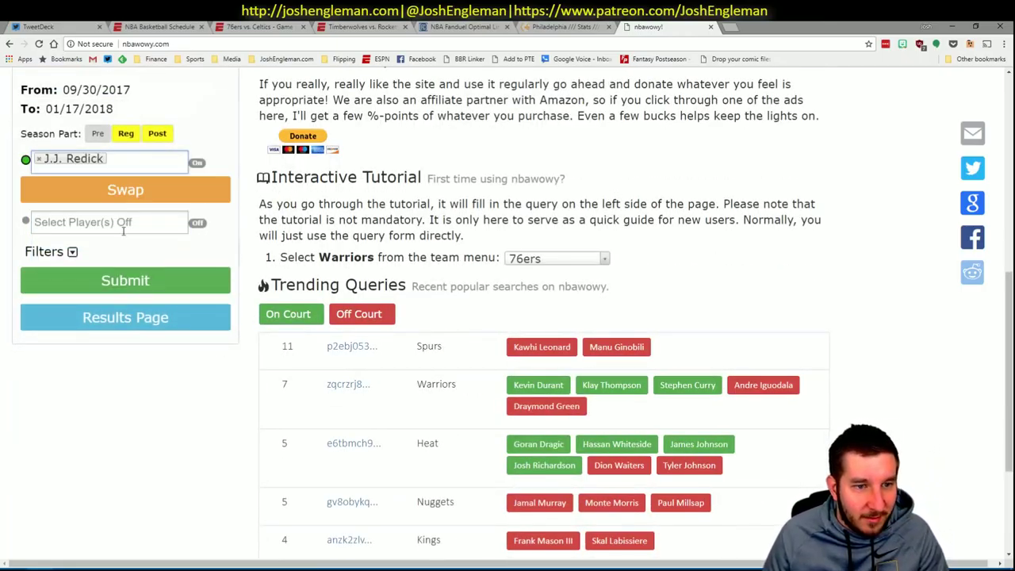
pyautogui.click(119, 281)
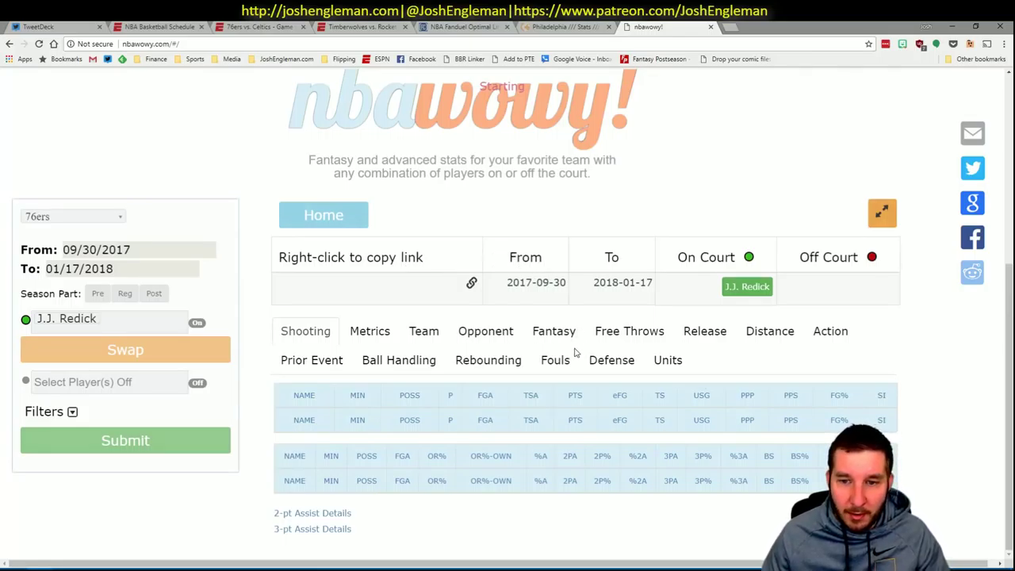
pyautogui.scroll(-2, 547, 254)
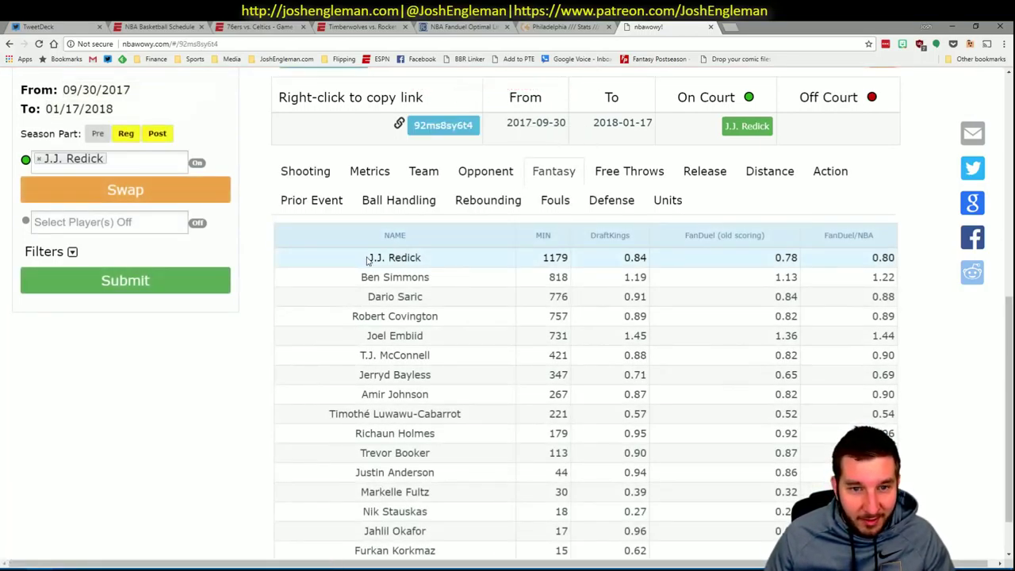
# Step: Copy the on-court fantasy table and paste it into the WITH table on the NBA WOWY sheet of the Excel workbook
pyautogui.moveTo(366, 266); pyautogui.dragTo(832, 551)
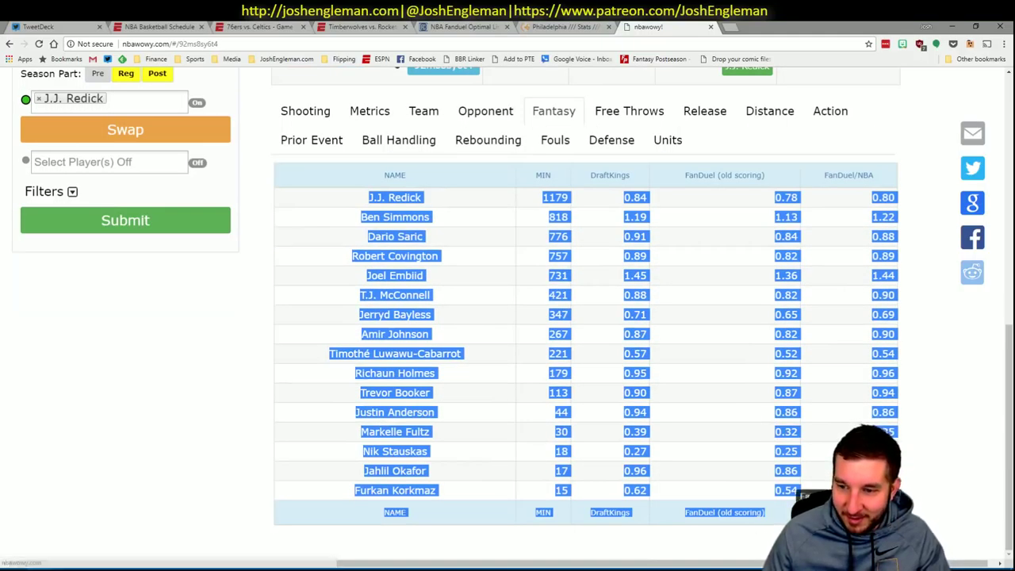
pyautogui.hotkey('alt', 'Tab')
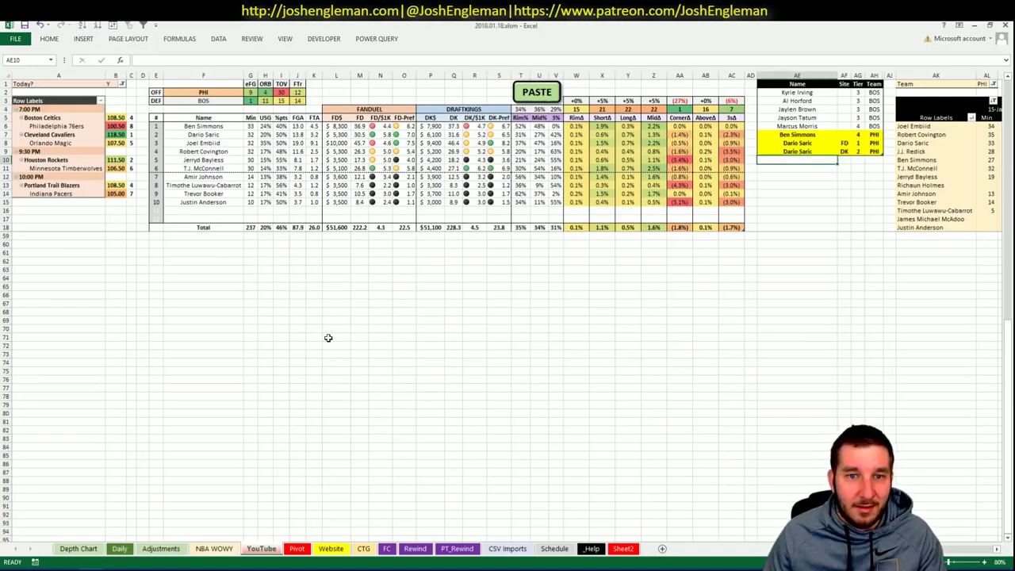
pyautogui.click(214, 548)
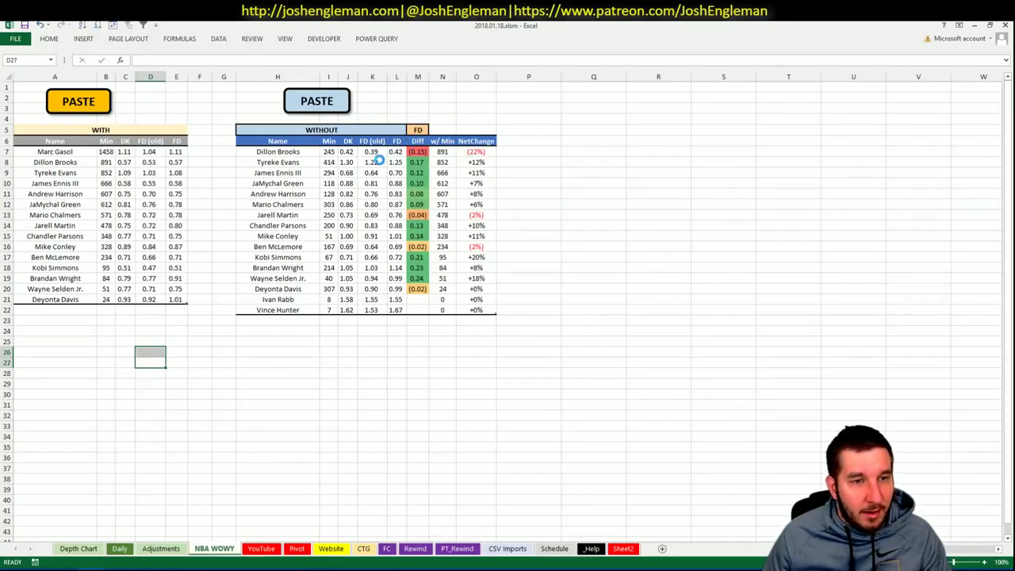
# Step: Switch back to nbawowy in the browser and rerun the query with J.J. Redick moved off the court
pyautogui.hotkey('alt', 'Tab')
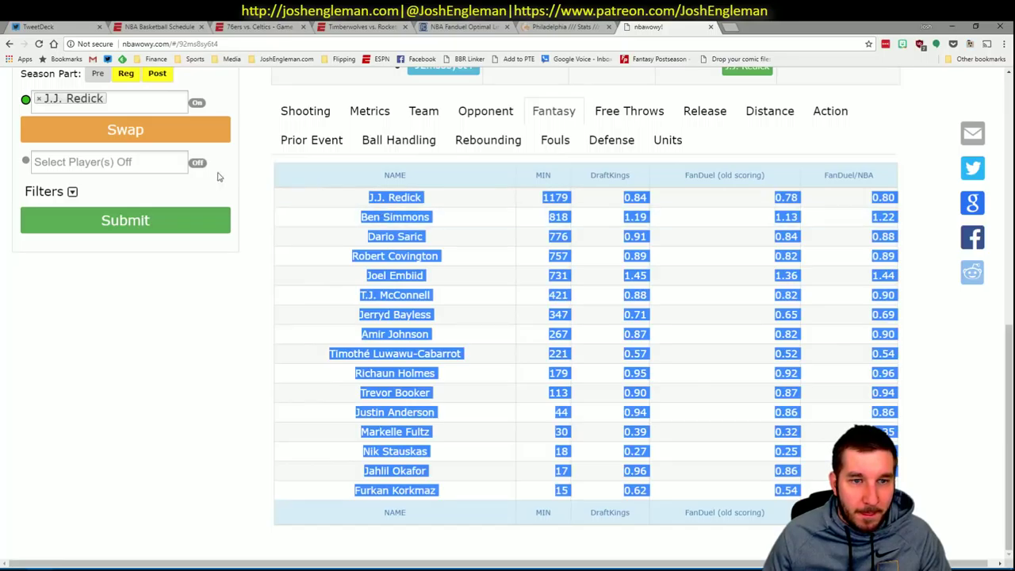
pyautogui.click(125, 129)
pyautogui.click(128, 222)
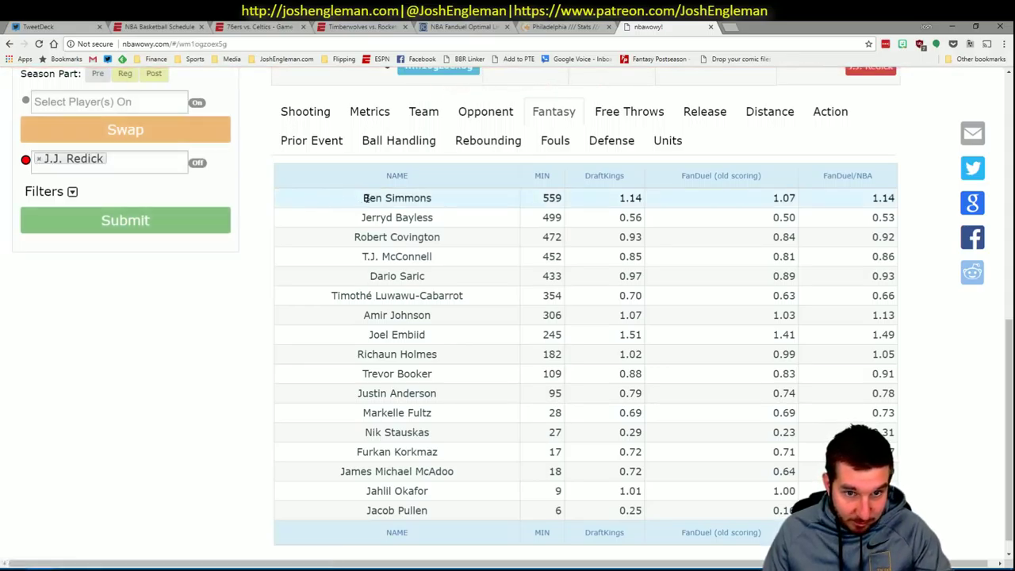
# Step: Copy the off-court fantasy table into the WITHOUT table of the Excel workbook and sort it by w/ Min in descending order
pyautogui.moveTo(366, 198); pyautogui.dragTo(789, 512)
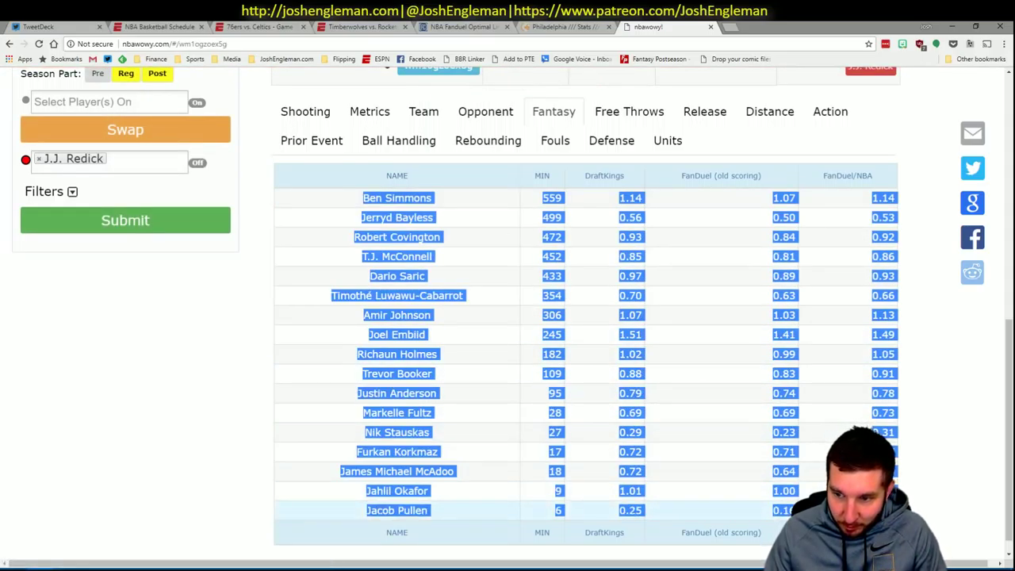
pyautogui.hotkey('ctrl', 'c')
pyautogui.hotkey('alt', 'Tab')
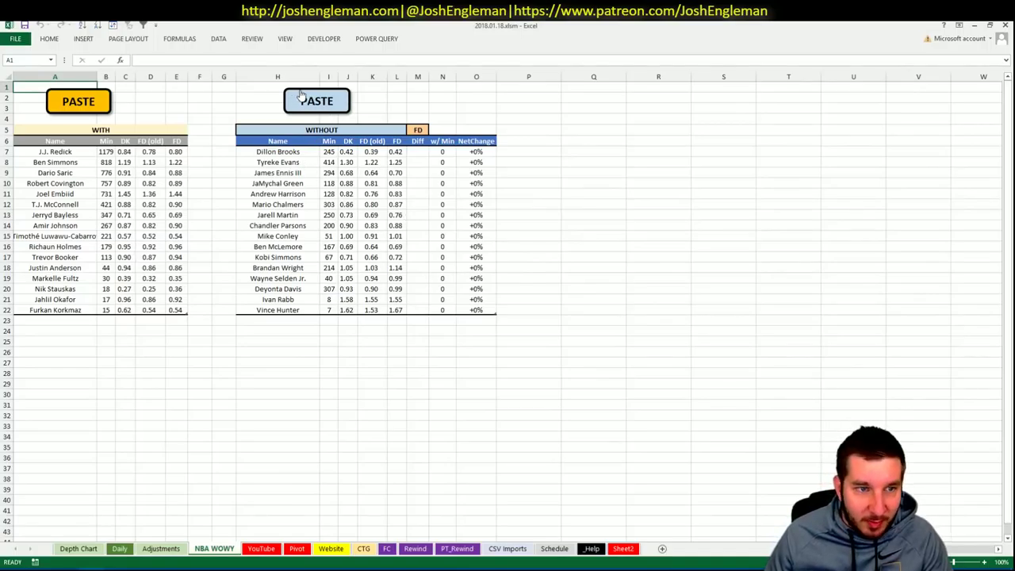
pyautogui.click(301, 92)
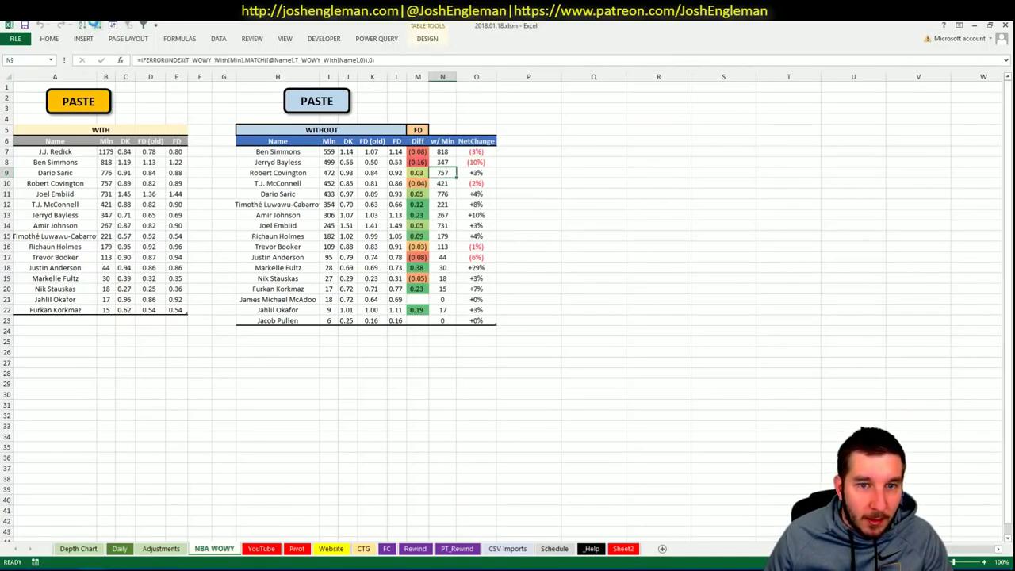
pyautogui.click(95, 25)
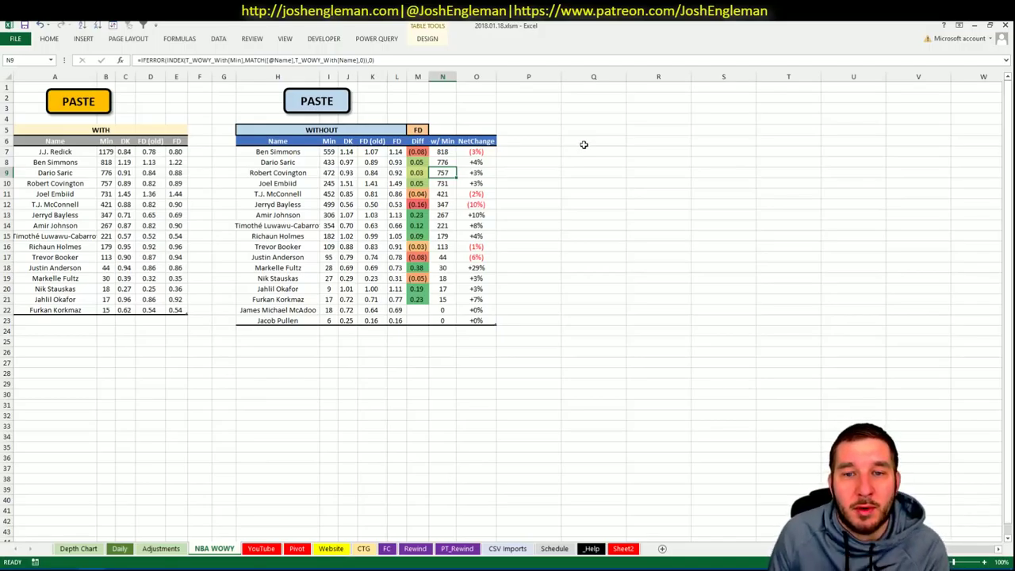
# Step: Review the Daily and NBA WOWY sheets, plus Philadelphia's matchup figures and recent games on the YouTube sheet
pyautogui.click(120, 549)
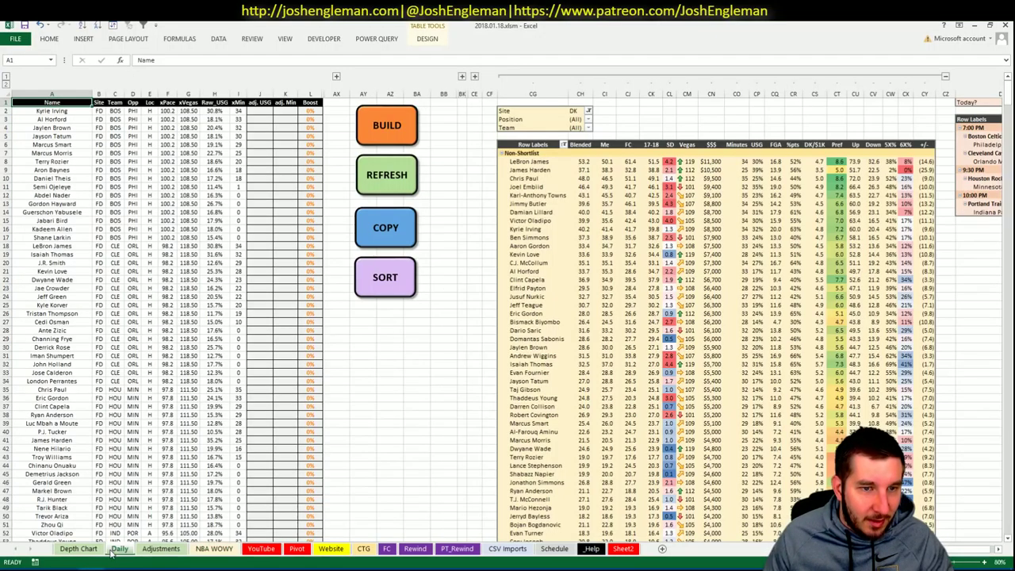
pyautogui.click(210, 548)
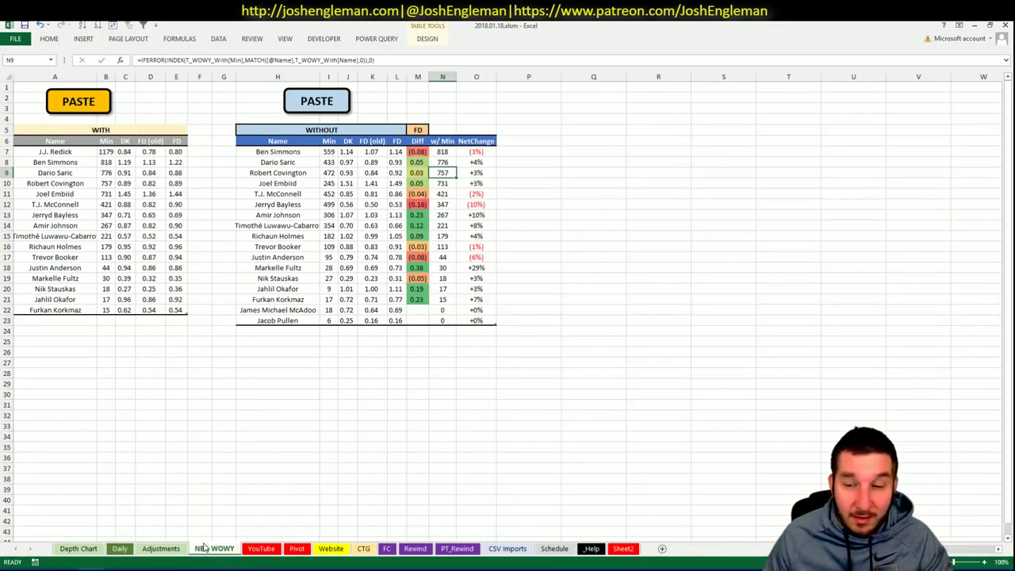
pyautogui.click(264, 548)
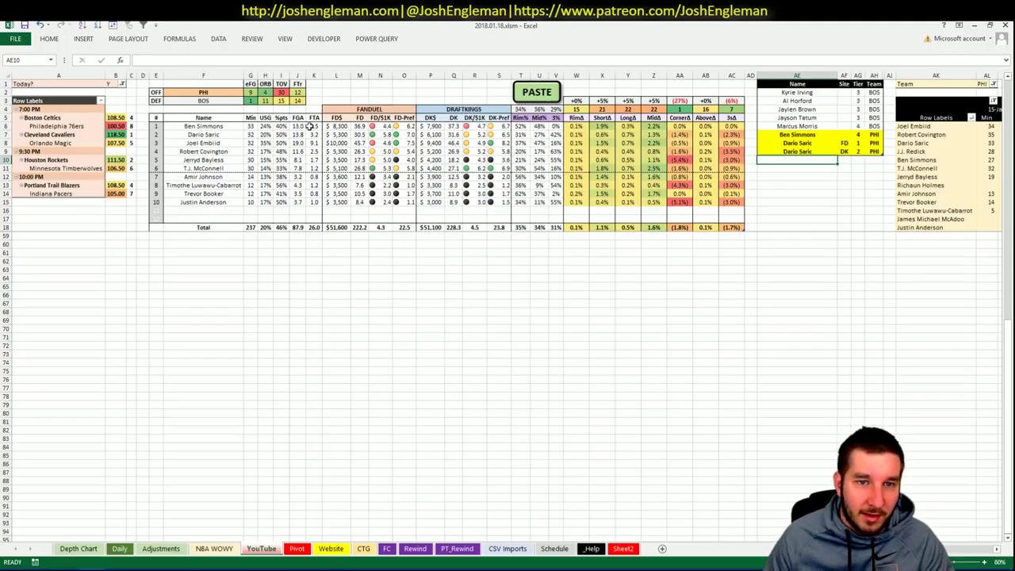
pyautogui.click(334, 92)
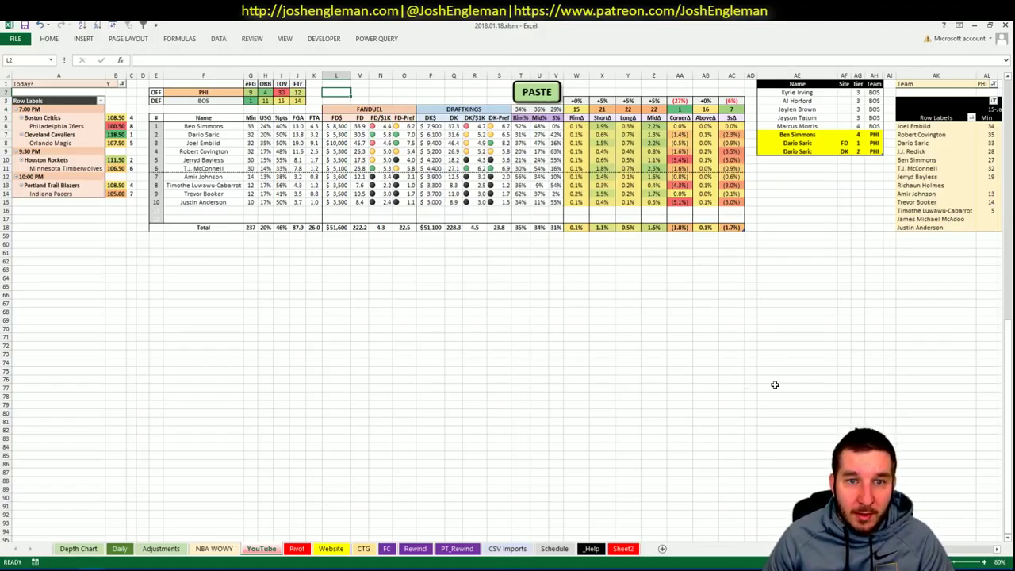
pyautogui.hscroll(5, 508, 310)
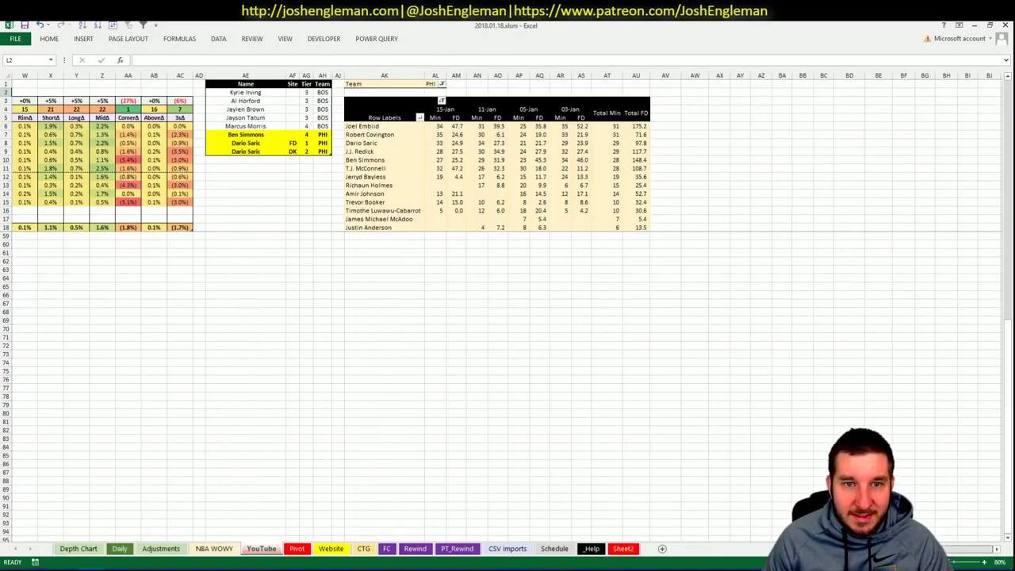
pyautogui.hotkey('ctrl', 'pageup')
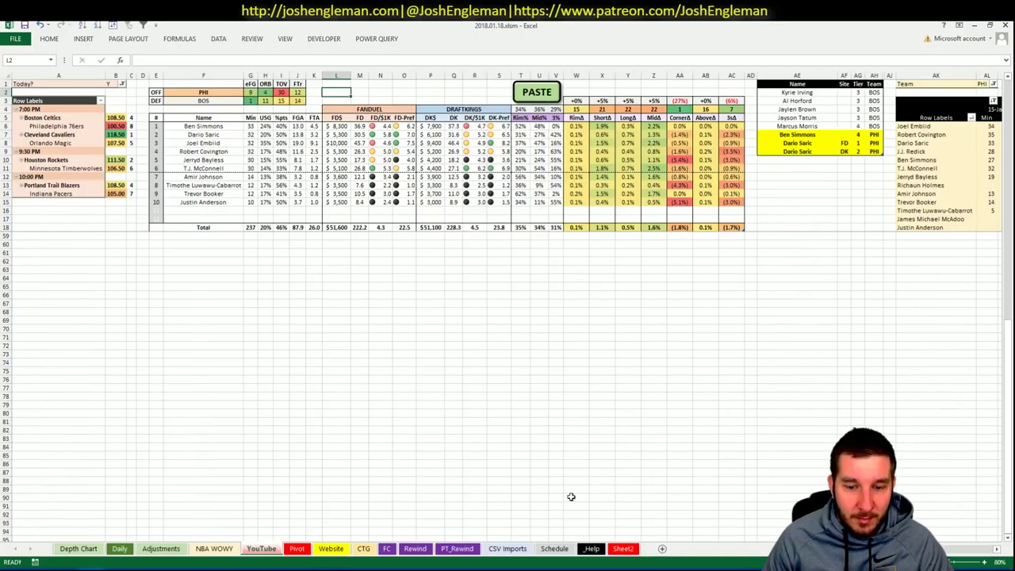
# Step: On the CSV Imports sheet, set the player filter to Robert Covington and examine his minutes and fantasy points per minute chart
pyautogui.click(508, 548)
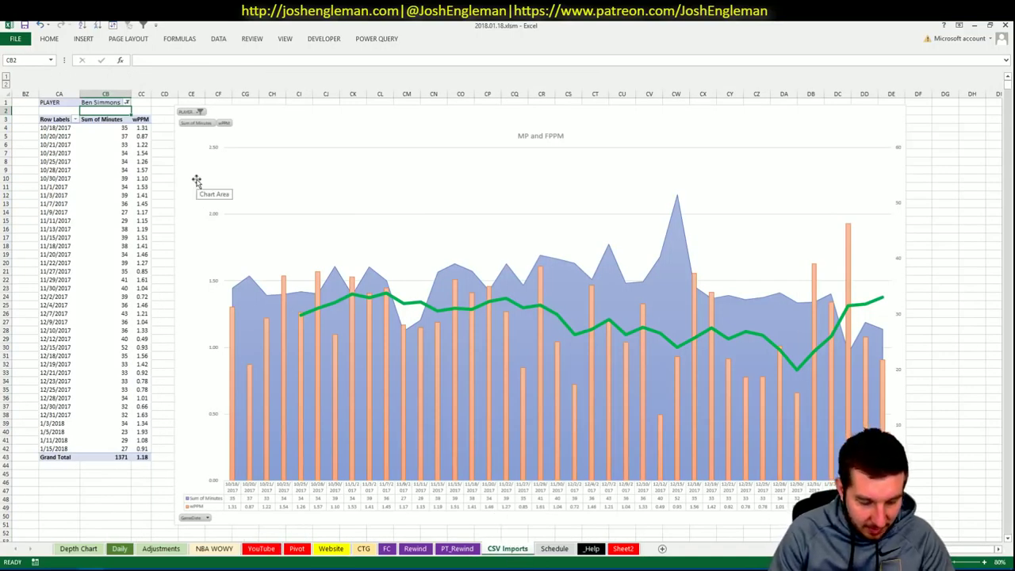
pyautogui.press('Up')
pyautogui.write('Robert Covington')
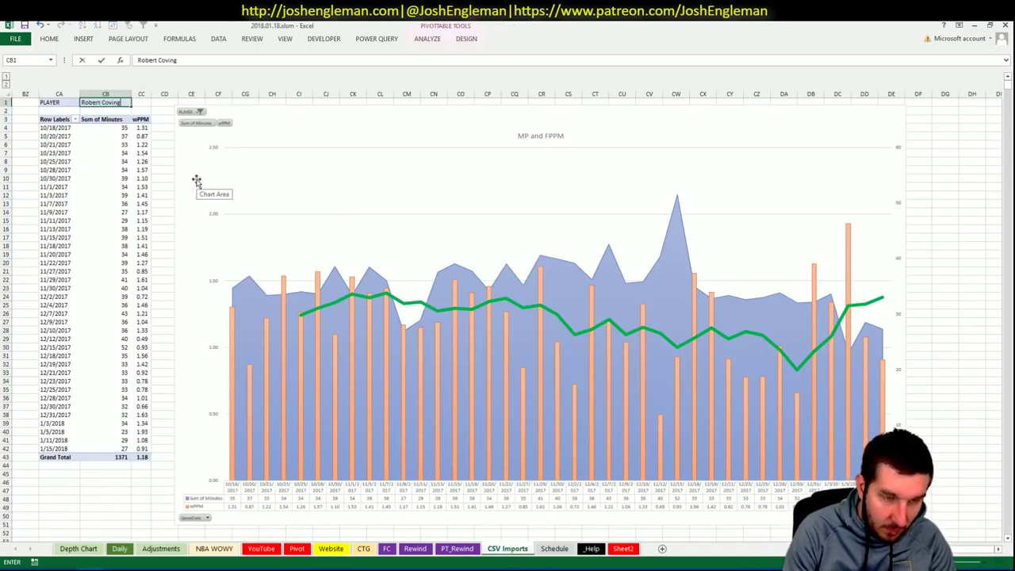
pyautogui.press('Return')
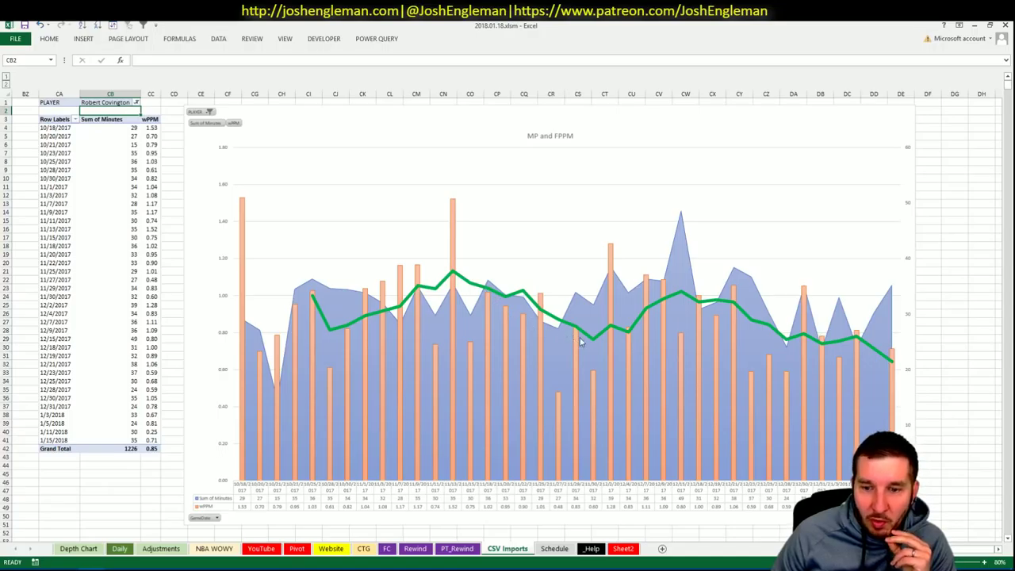
pyautogui.moveTo(610, 341)
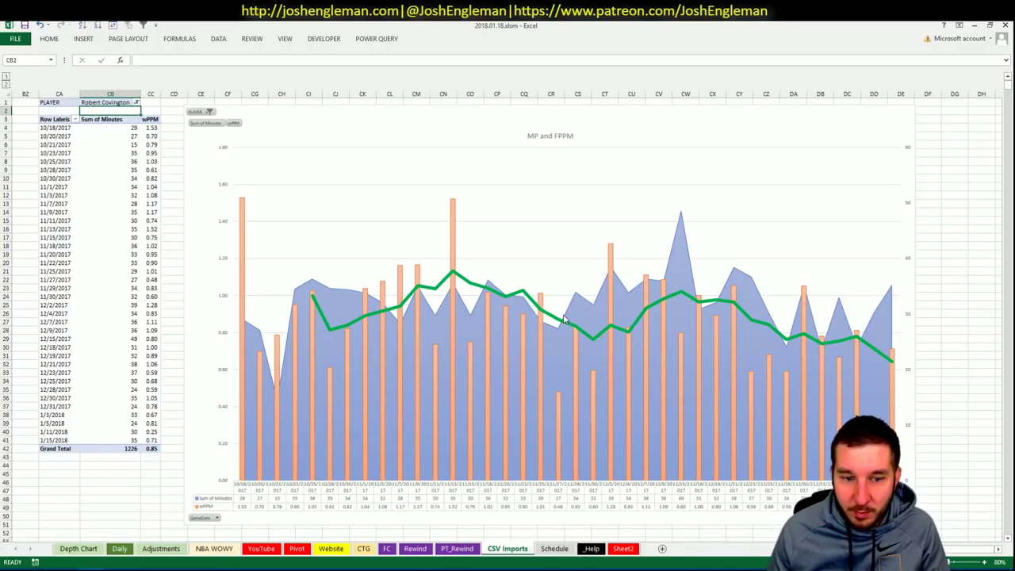
# Step: On the YouTube sheet, add Robert Covington to the picks table as a tier 3 pick with the site left blank
pyautogui.click(214, 548)
pyautogui.click(260, 549)
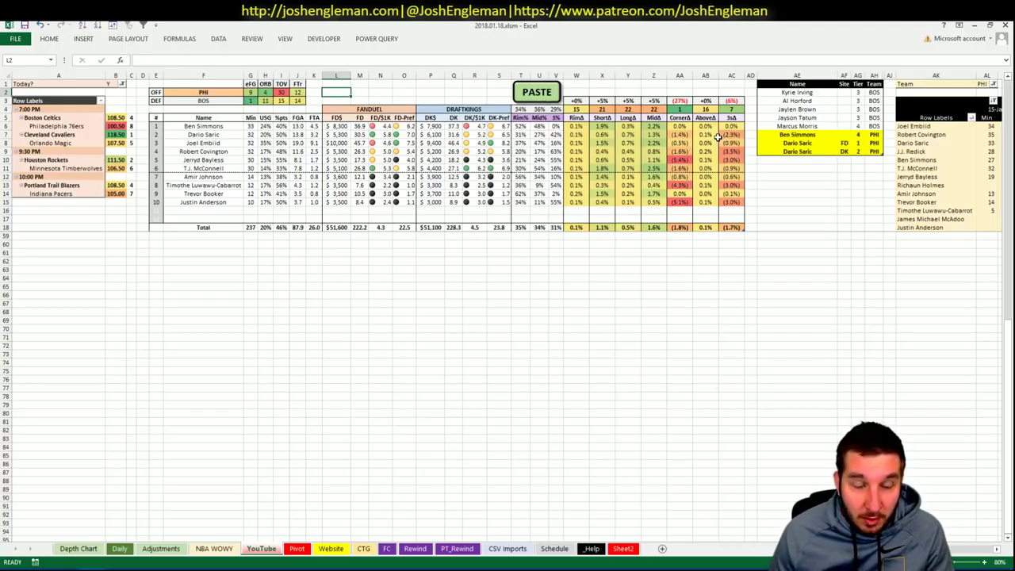
pyautogui.click(775, 159)
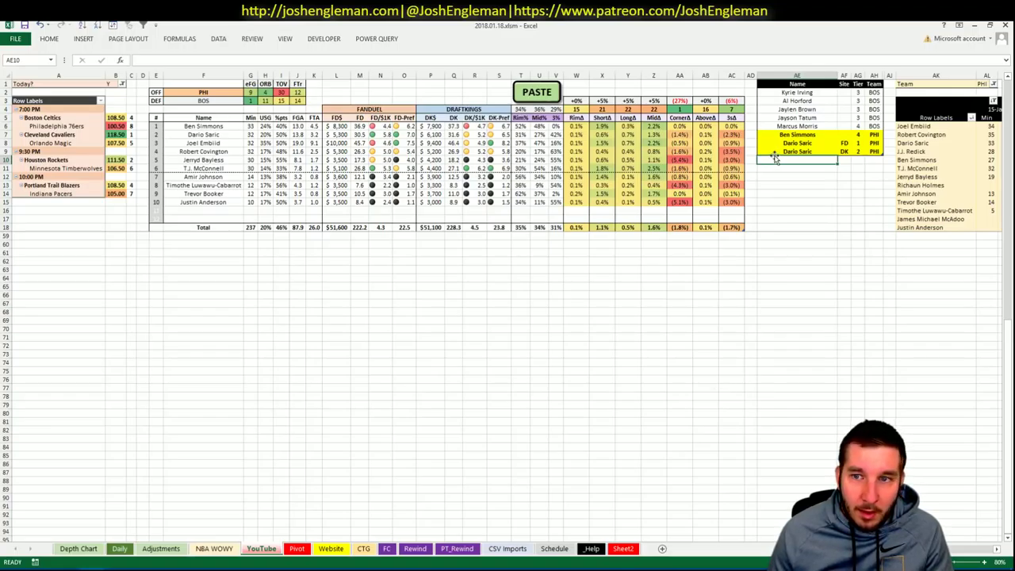
pyautogui.moveTo(359, 151); pyautogui.dragTo(731, 149)
pyautogui.click(785, 151)
pyautogui.click(785, 160)
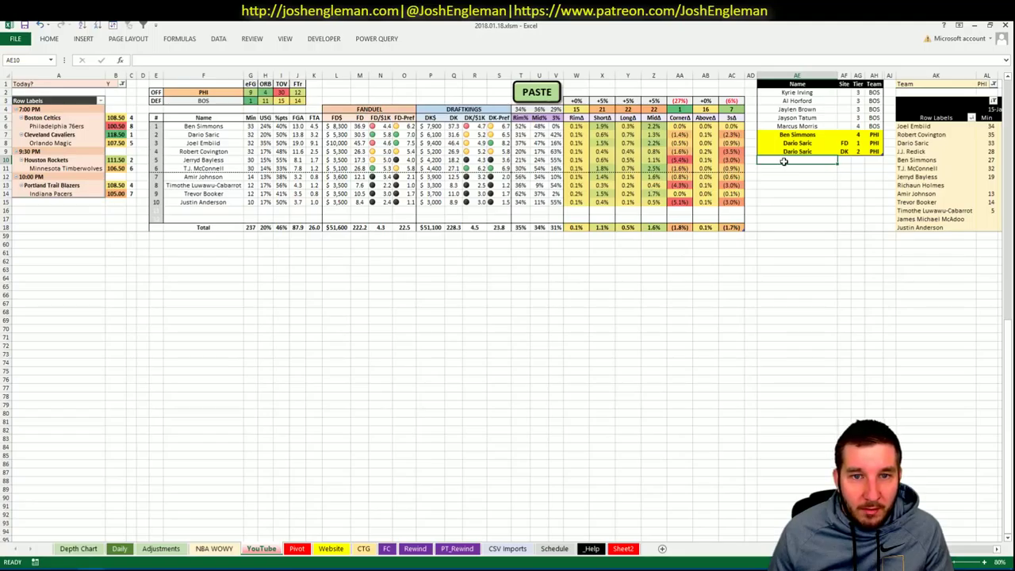
pyautogui.write('Robert COnv')
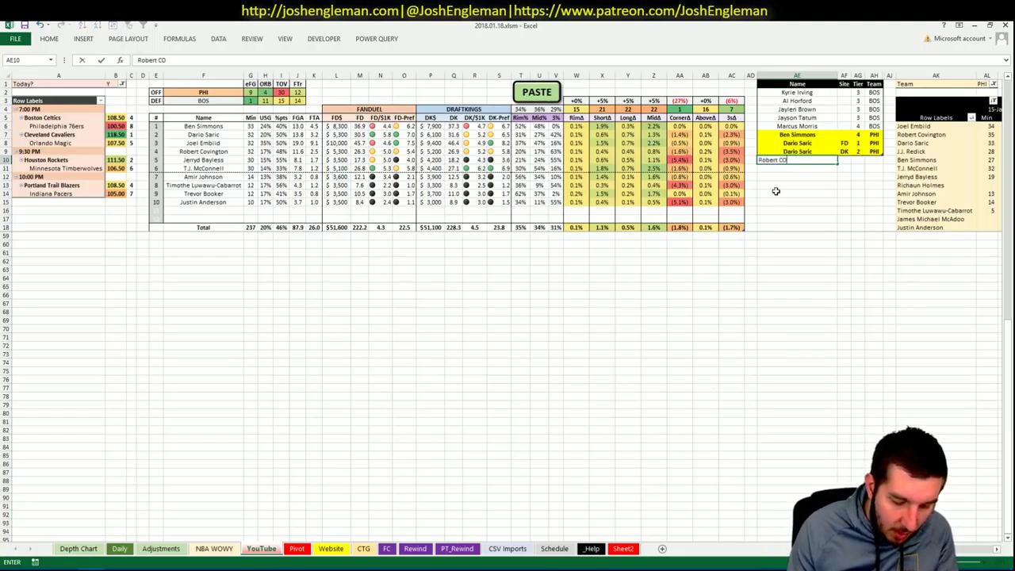
pyautogui.press('BackSpace')
pyautogui.press('BackSpace')
pyautogui.press('BackSpace')
pyautogui.write('ovgtin')
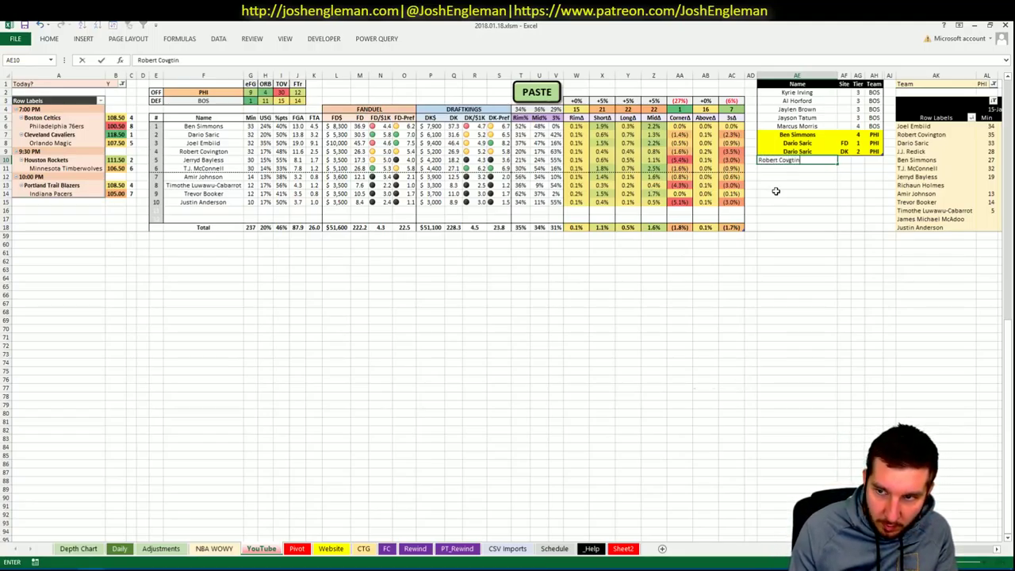
pyautogui.write('gton')
pyautogui.press('Tab')
pyautogui.press('Tab')
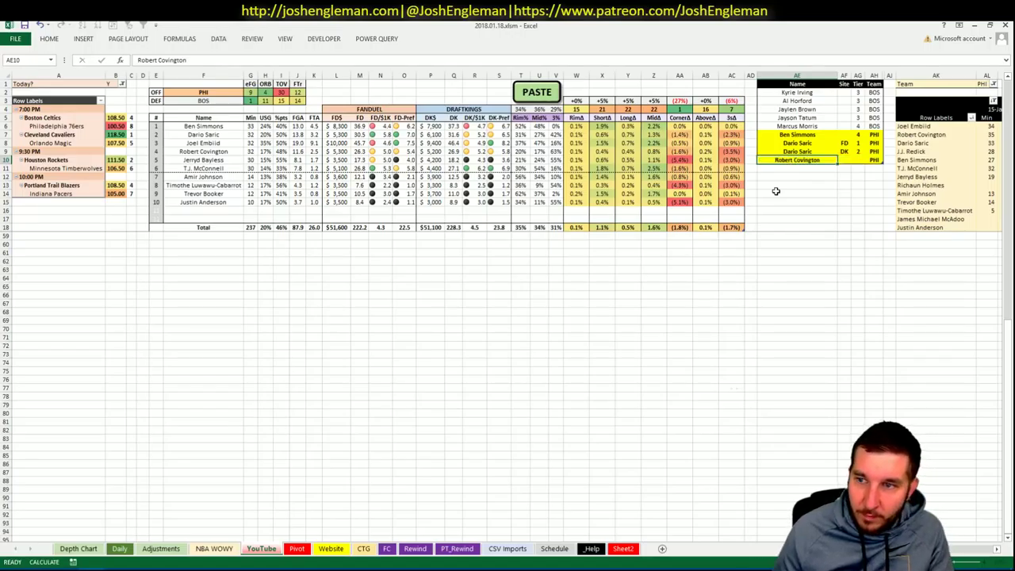
pyautogui.press('Return')
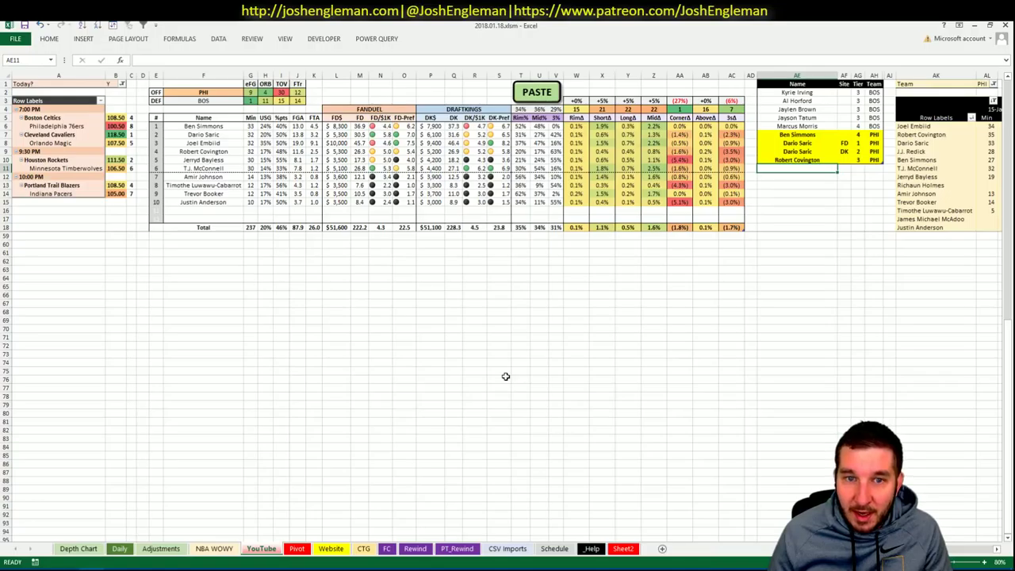
# Step: Check the Philadelphia projections on the Pivot sheet and the Daily sheet, and return to the YouTube sheet
pyautogui.click(297, 549)
pyautogui.click(218, 457)
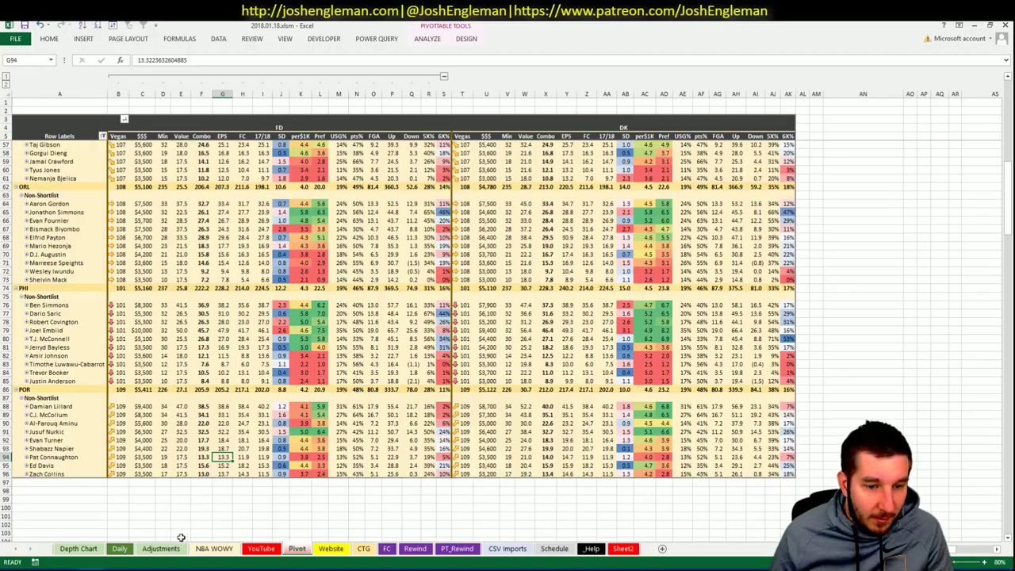
pyautogui.click(120, 548)
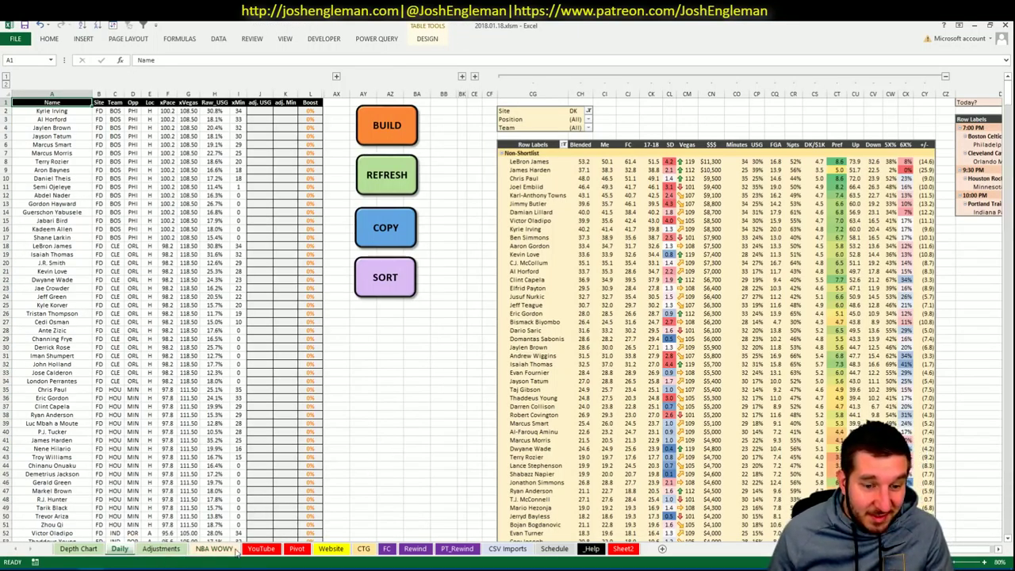
pyautogui.click(261, 549)
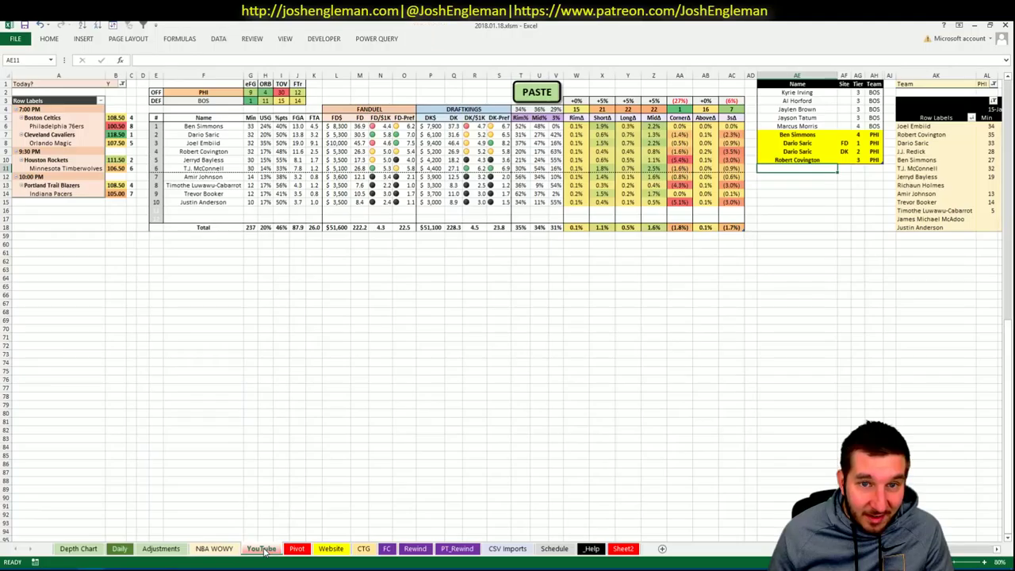
# Step: Set the CSV Imports player filter to Jerryd Bayless and examine his minutes and per-minute chart alongside the Daily sheet
pyautogui.click(509, 550)
pyautogui.click(124, 105)
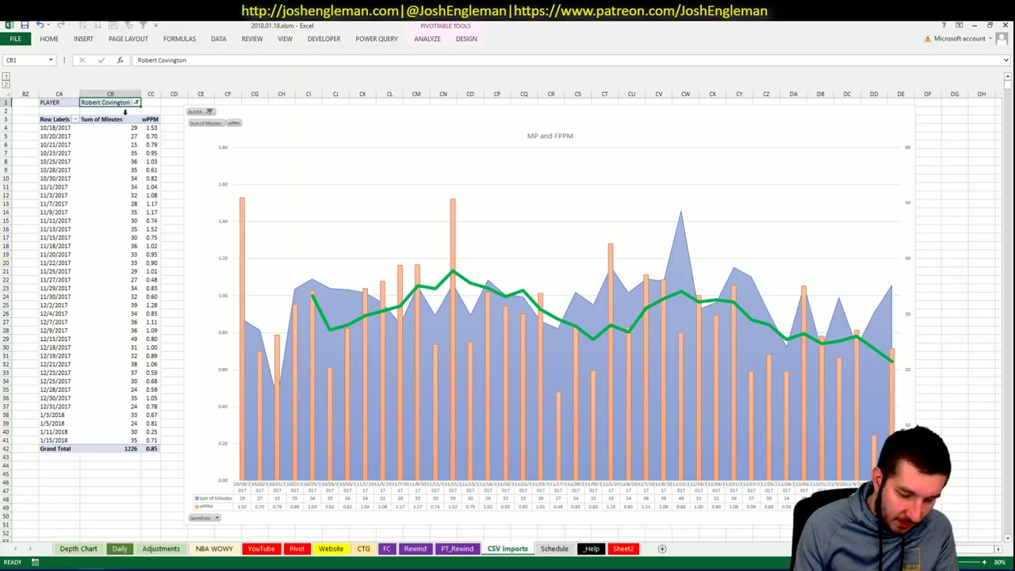
pyautogui.write('Jerryd Bayless')
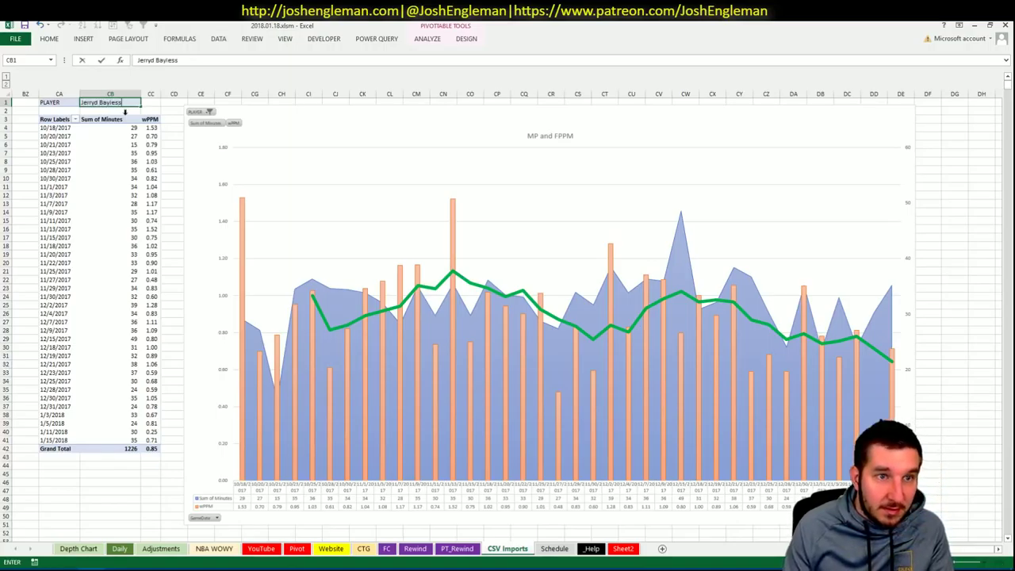
pyautogui.press('Return')
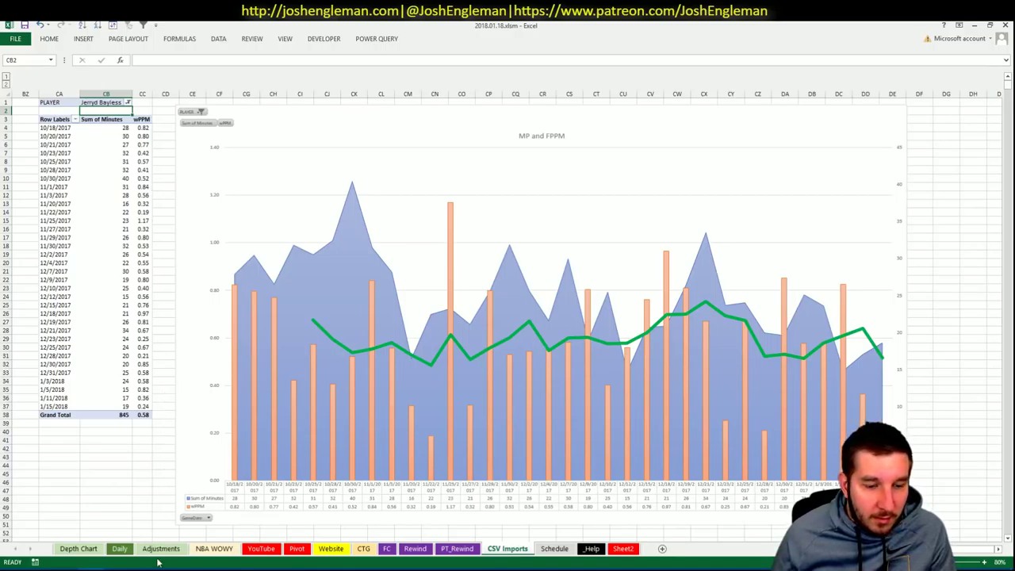
pyautogui.click(115, 550)
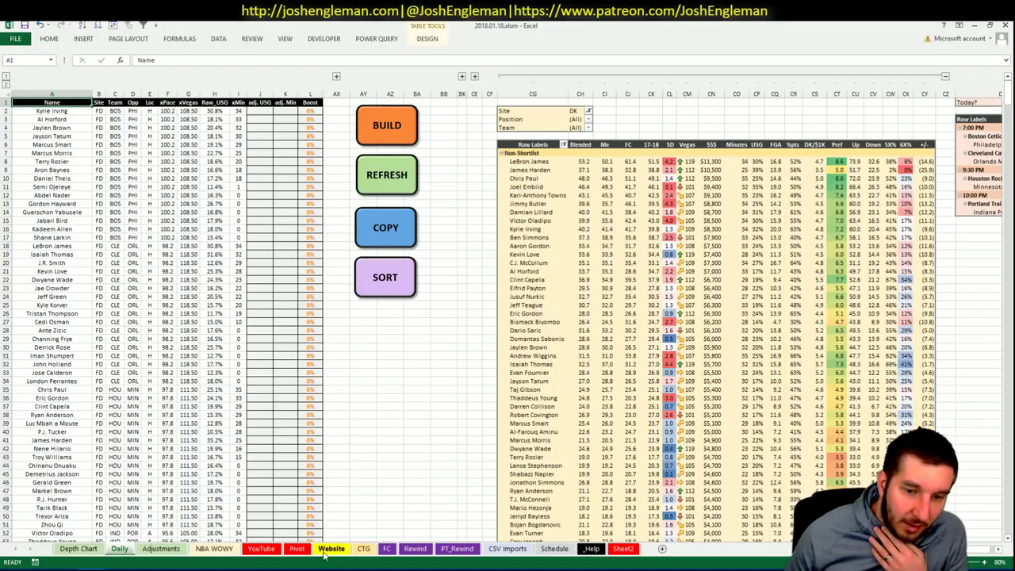
pyautogui.click(508, 549)
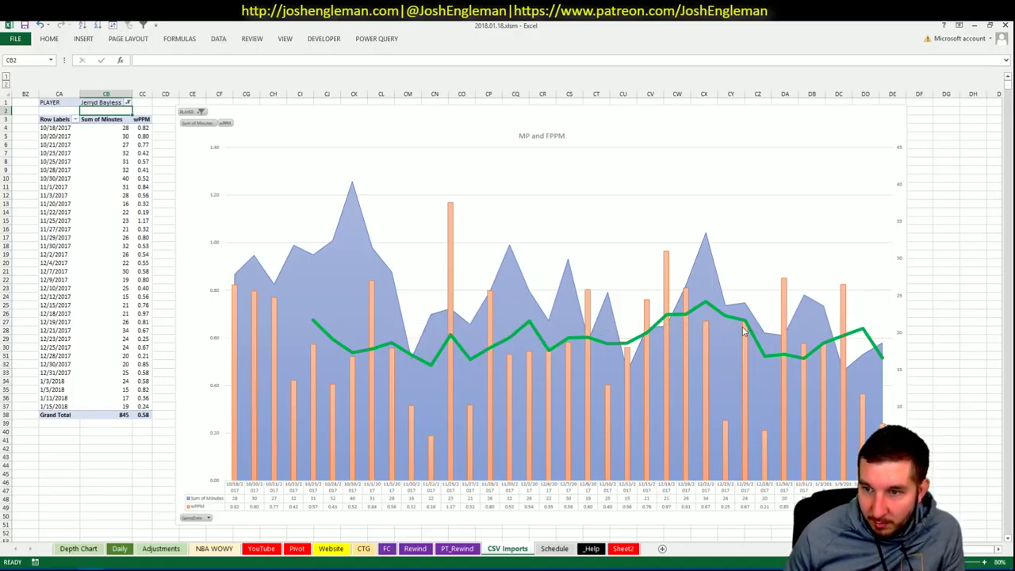
pyautogui.click(120, 549)
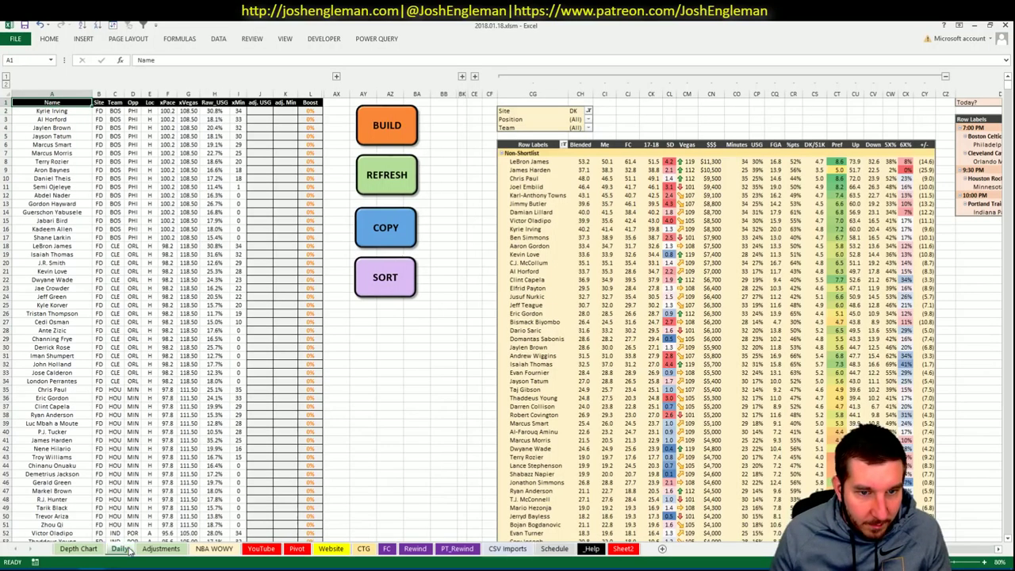
# Step: Add Jerryd Bayless to the picks table on the YouTube sheet with site FD and tier 3
pyautogui.click(262, 548)
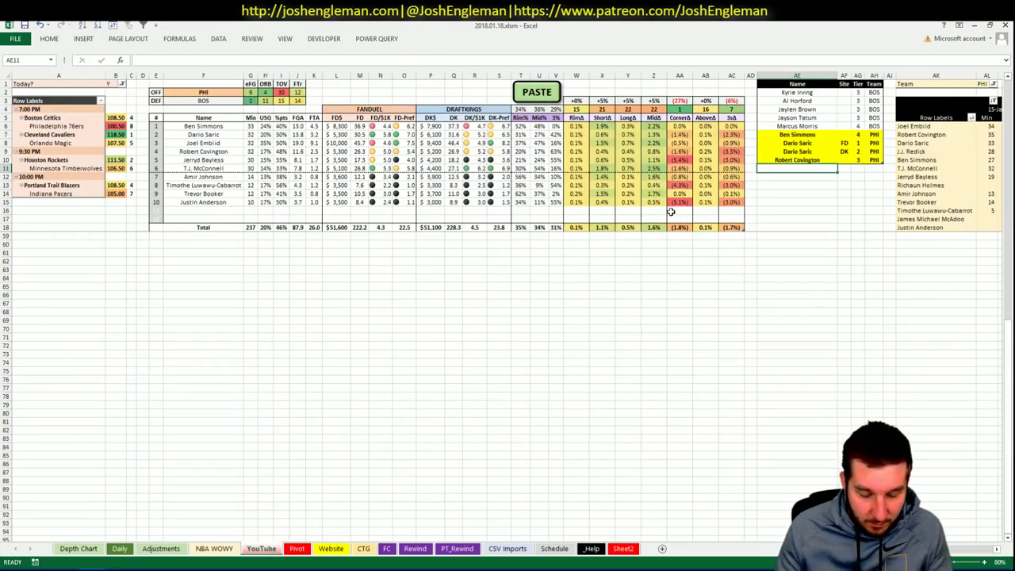
pyautogui.write('Jerryd Bayless')
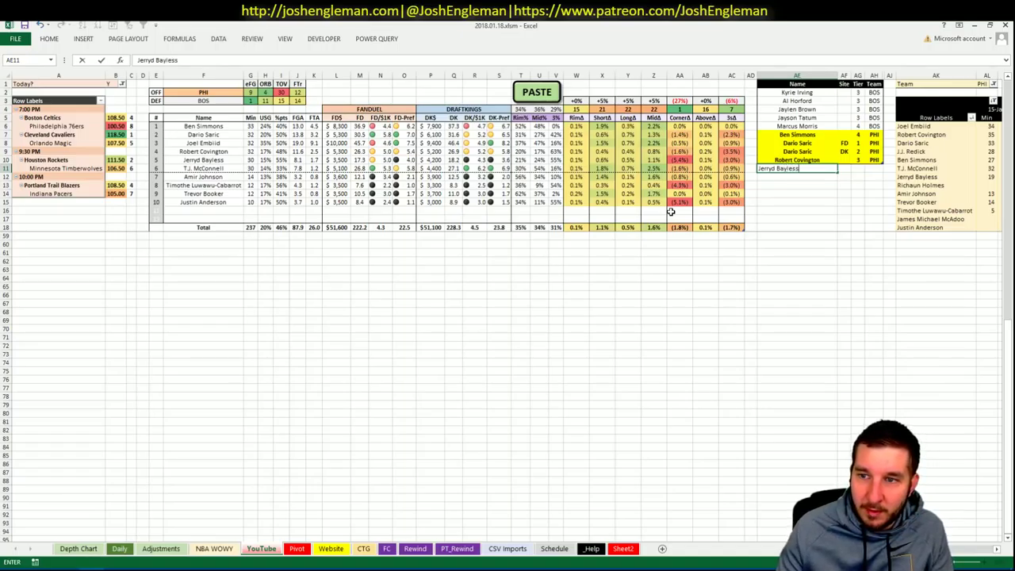
pyautogui.press('Return')
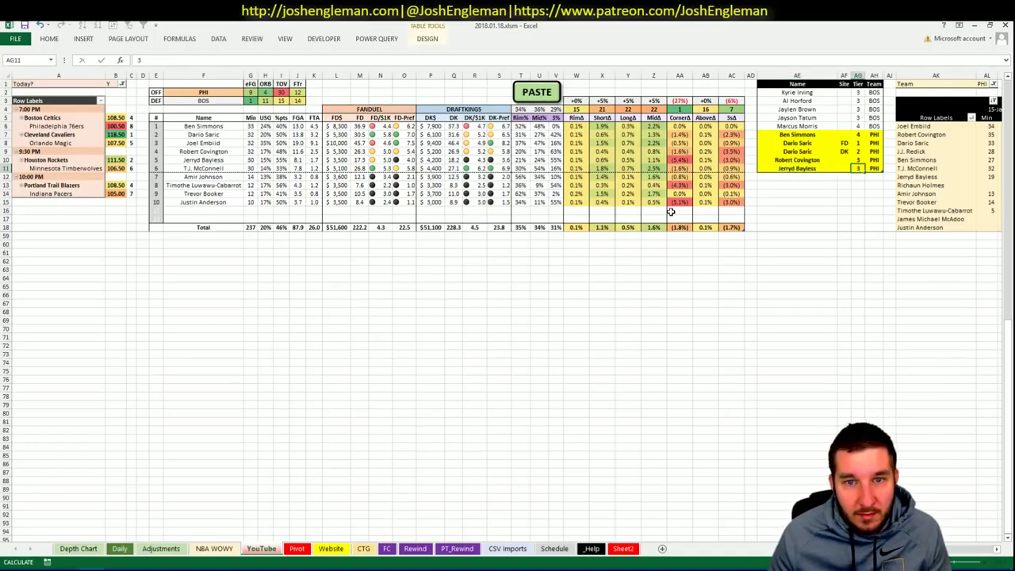
pyautogui.press('Up')
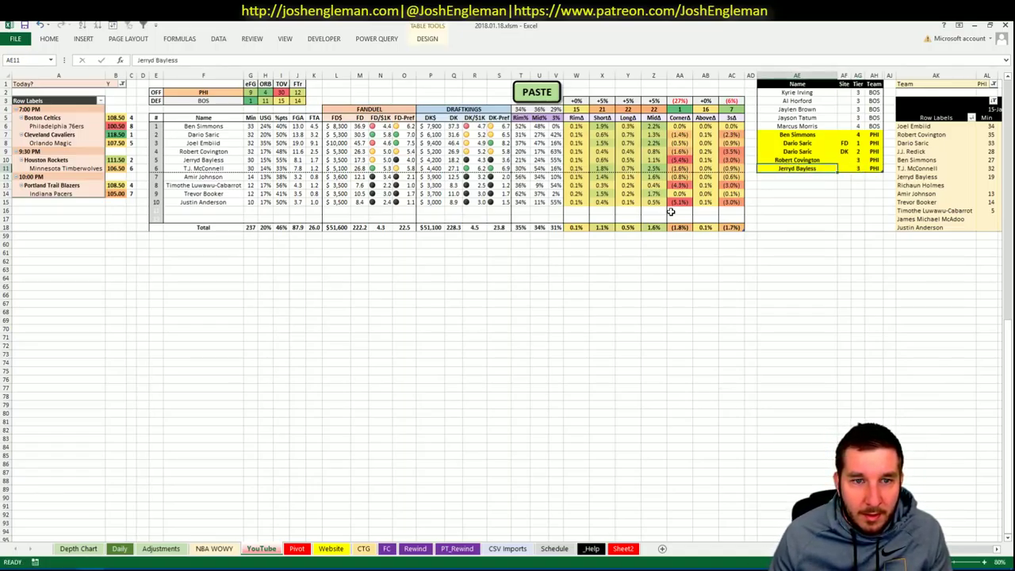
pyautogui.press('Right')
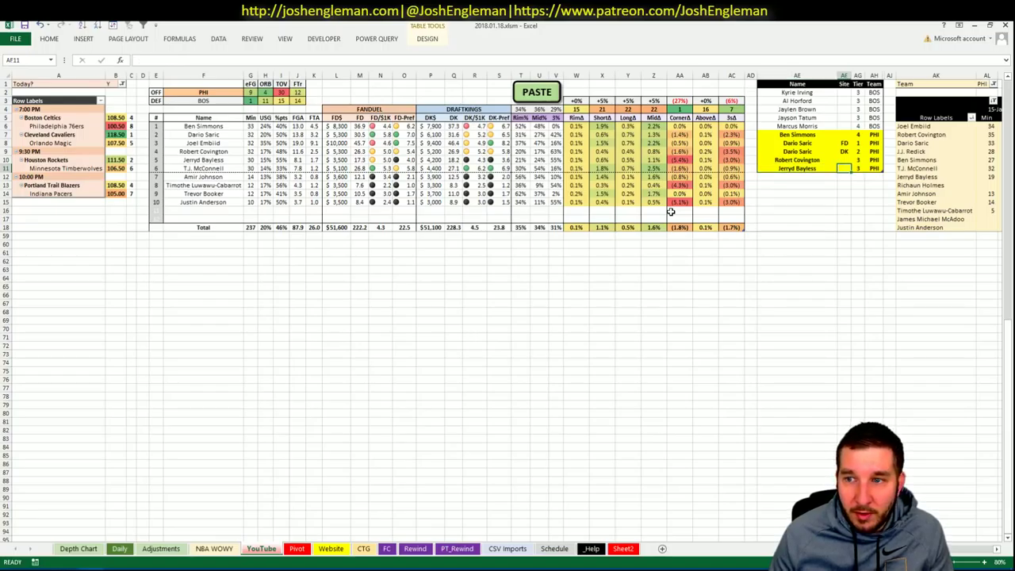
pyautogui.write('FD')
pyautogui.press('Return')
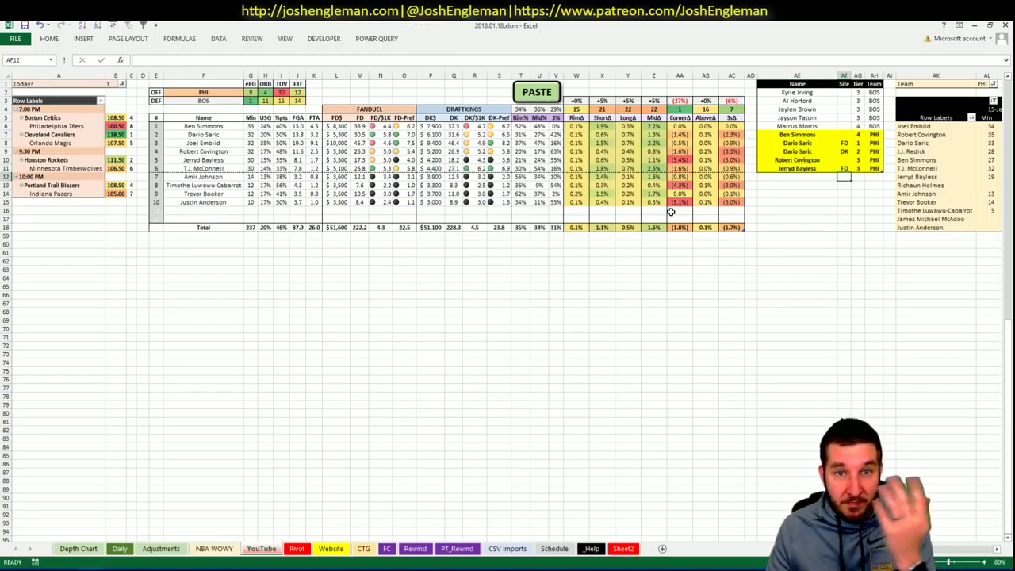
# Step: Add T.J. McConnell to the picks table with site FD and tier 2
pyautogui.press('Left')
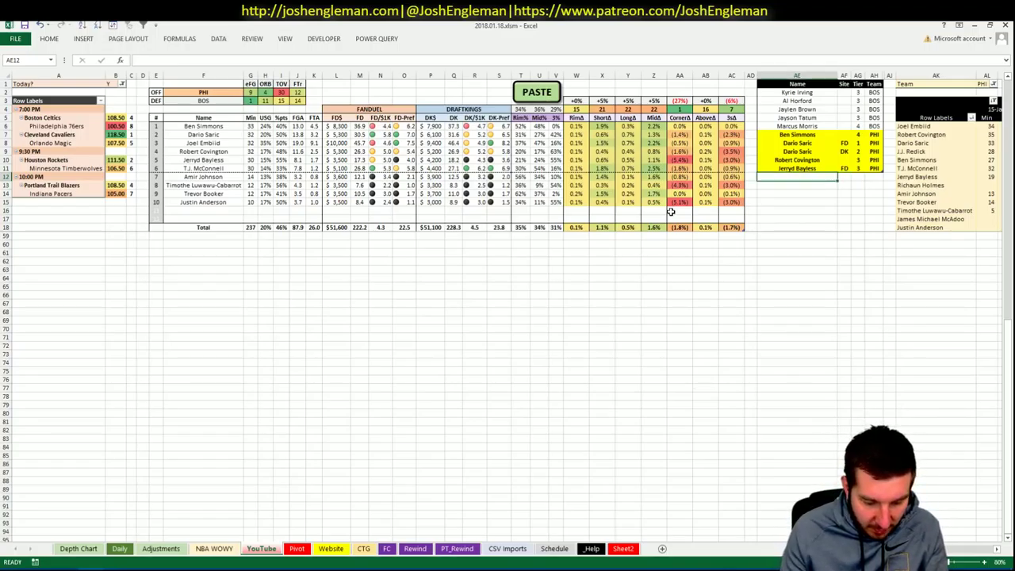
pyautogui.write('T.J. C')
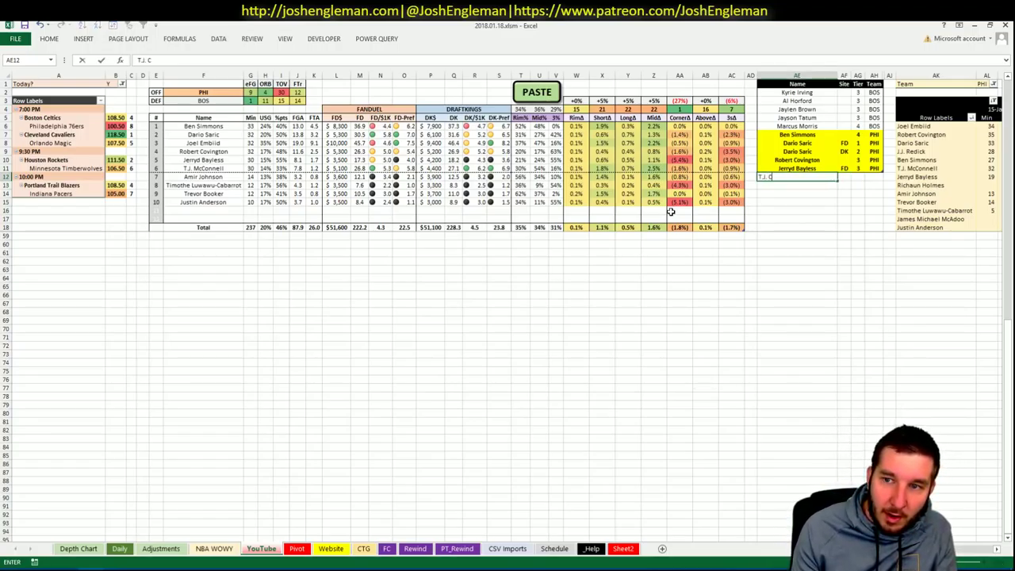
pyautogui.press('BackSpace')
pyautogui.write('McConnell')
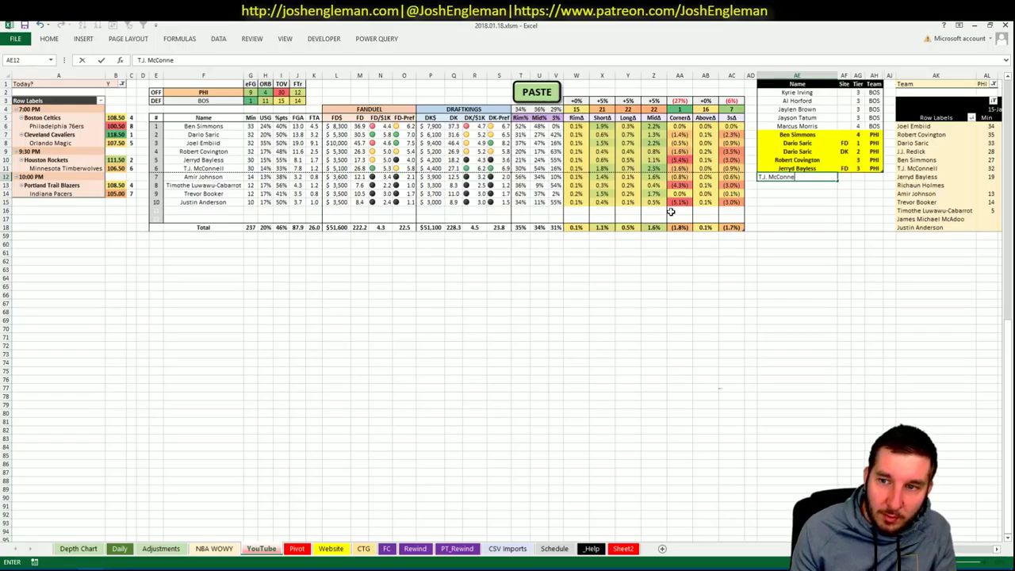
pyautogui.press('Tab')
pyautogui.press('Tab')
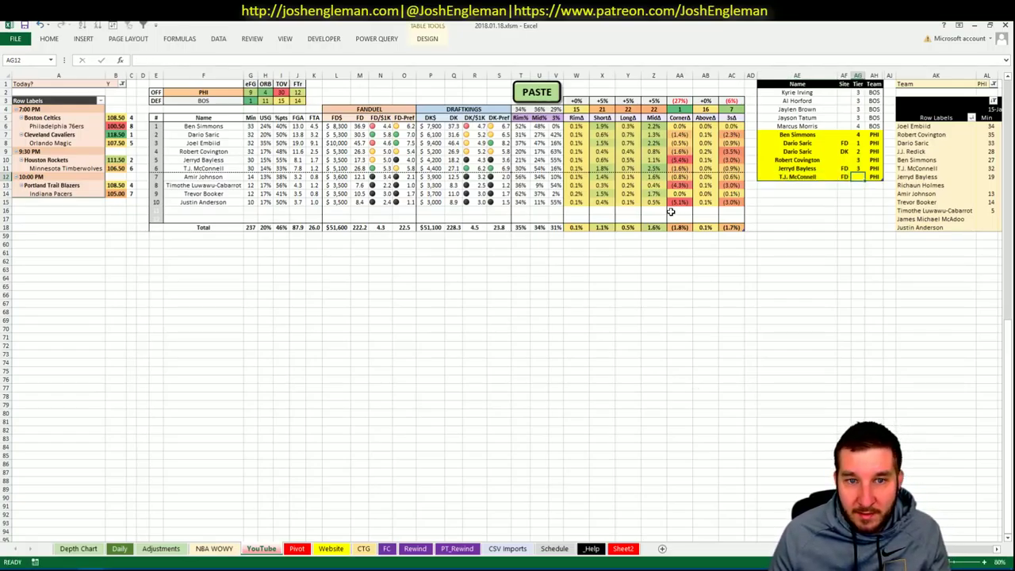
pyautogui.write('2')
pyautogui.press('Return')
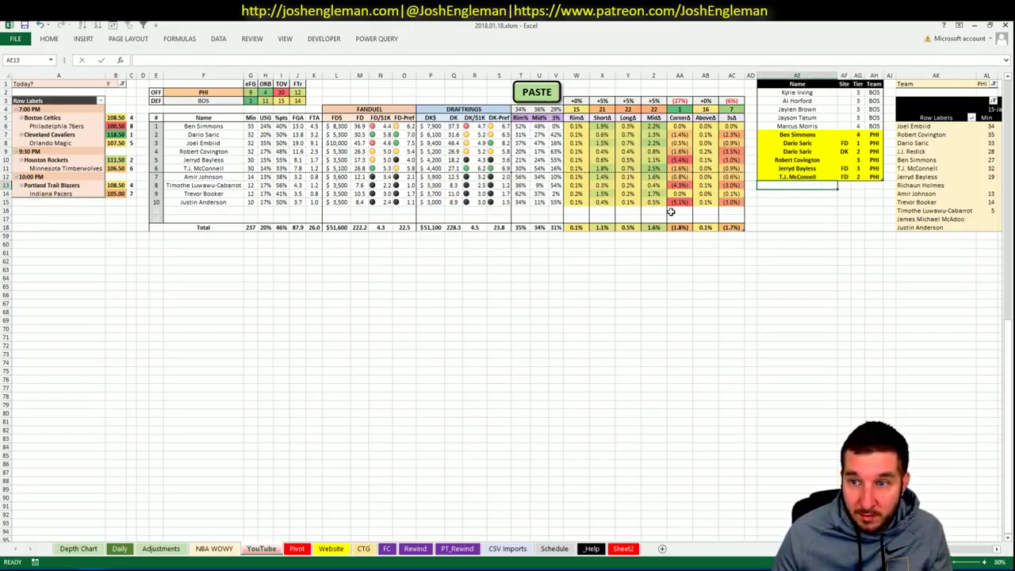
# Step: Add a second T.J. McConnell entry to the picks table with site DK and tier 1
pyautogui.write('T.J. McConnell')
pyautogui.press('Tab')
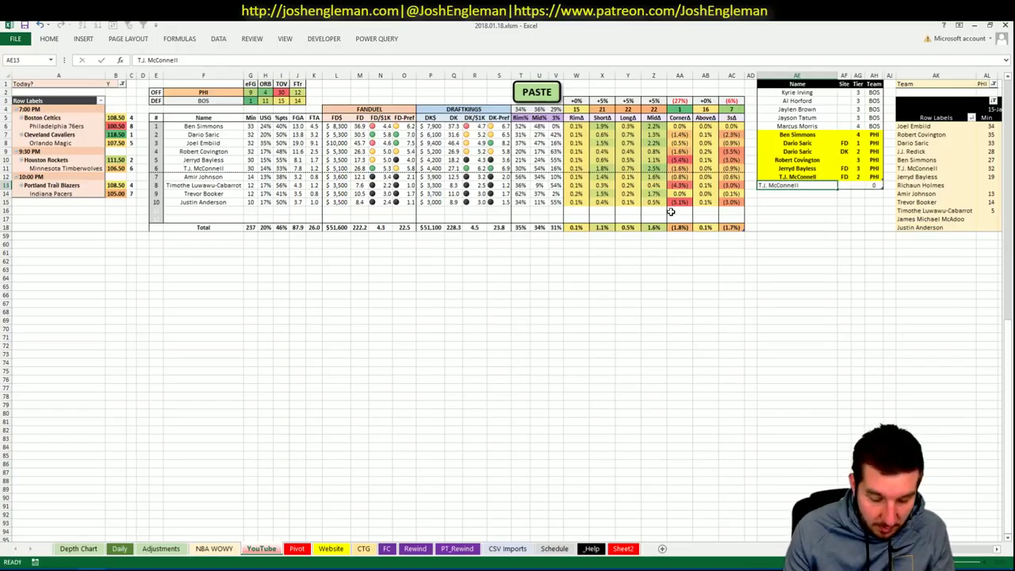
pyautogui.write('DK')
pyautogui.press('Tab')
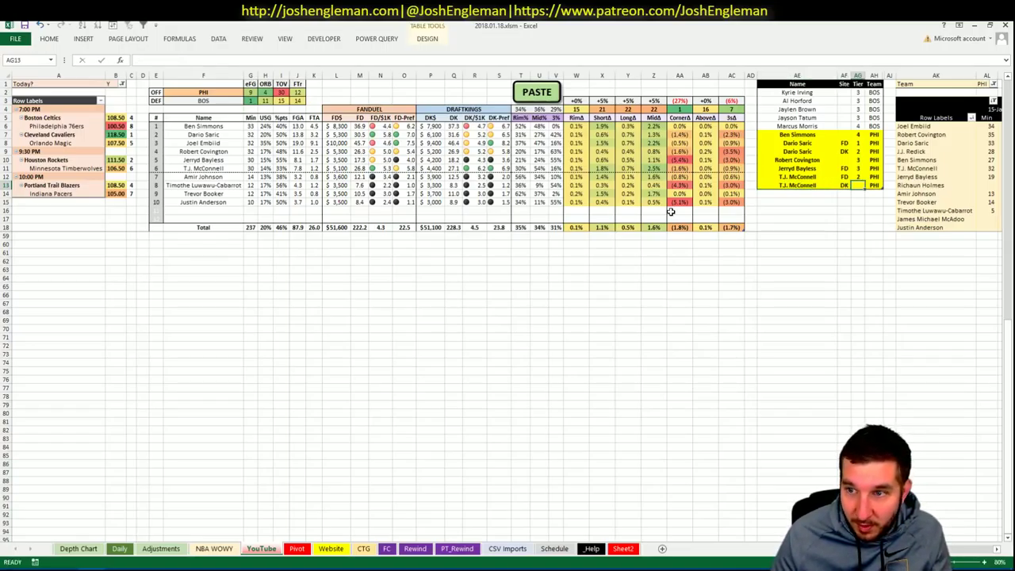
pyautogui.write('1')
pyautogui.press('Tab')
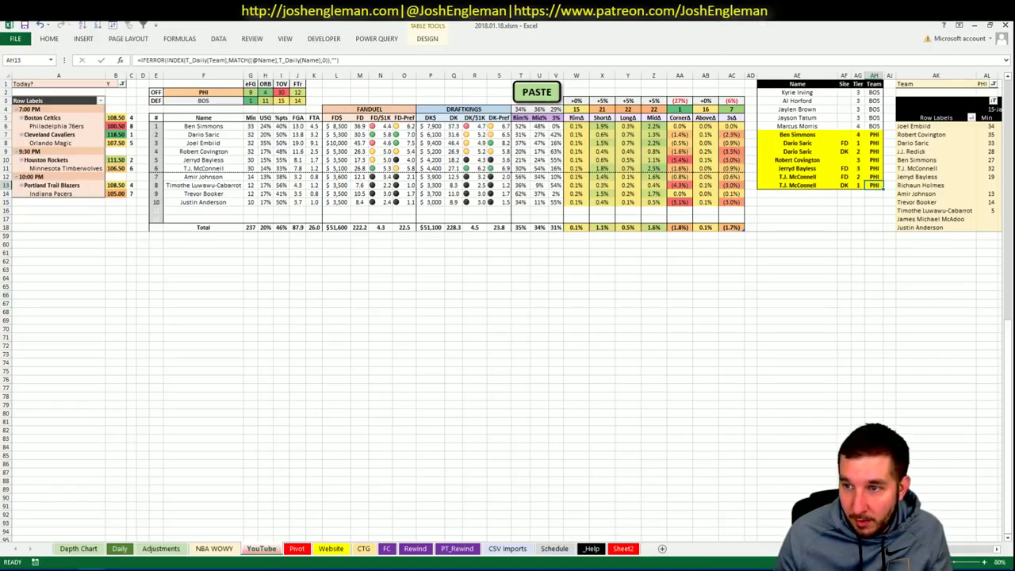
# Step: Check Philadelphia's recent minutes and FanDuel points by game, and switch the matchup's offensive team to CLE
pyautogui.hscroll(3, 843, 179)
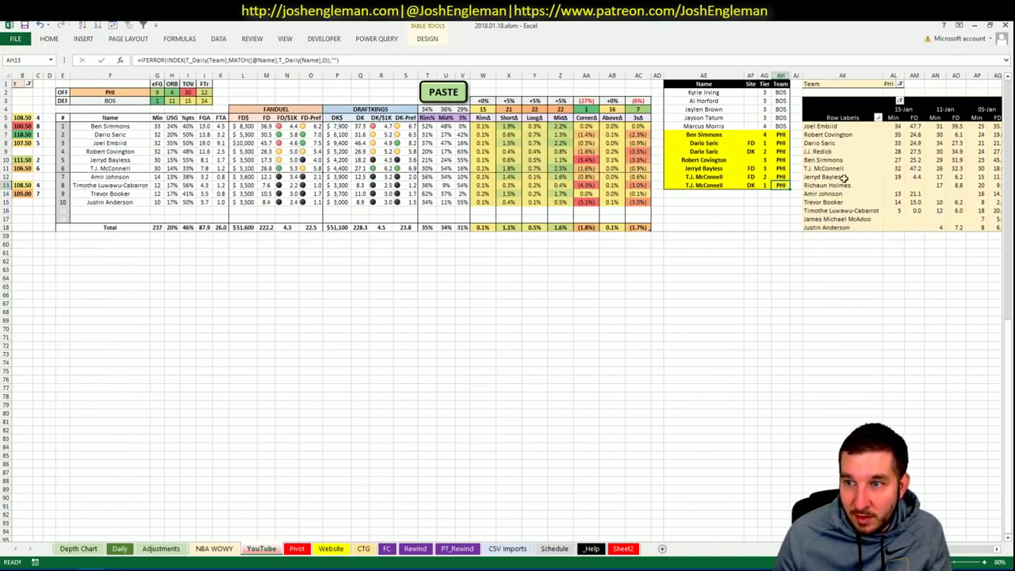
pyautogui.moveTo(911, 168)
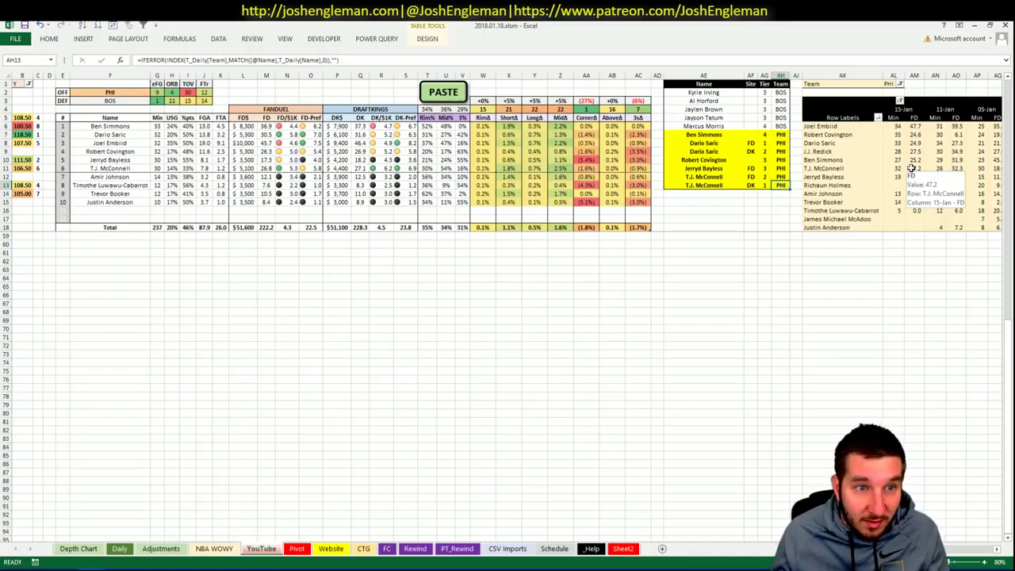
pyautogui.hscroll(6, 507, 307)
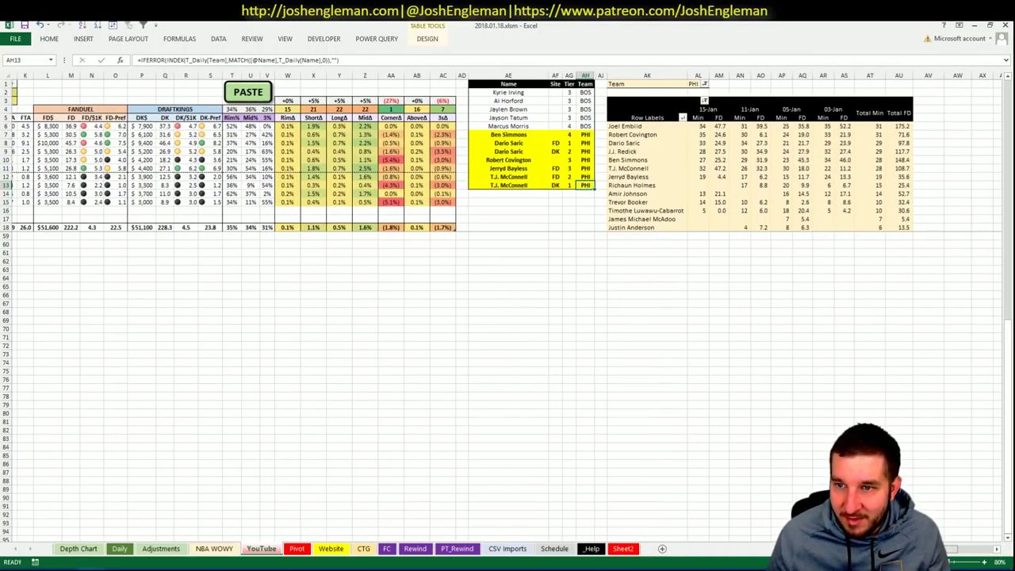
pyautogui.hscroll(-8, 777, 535)
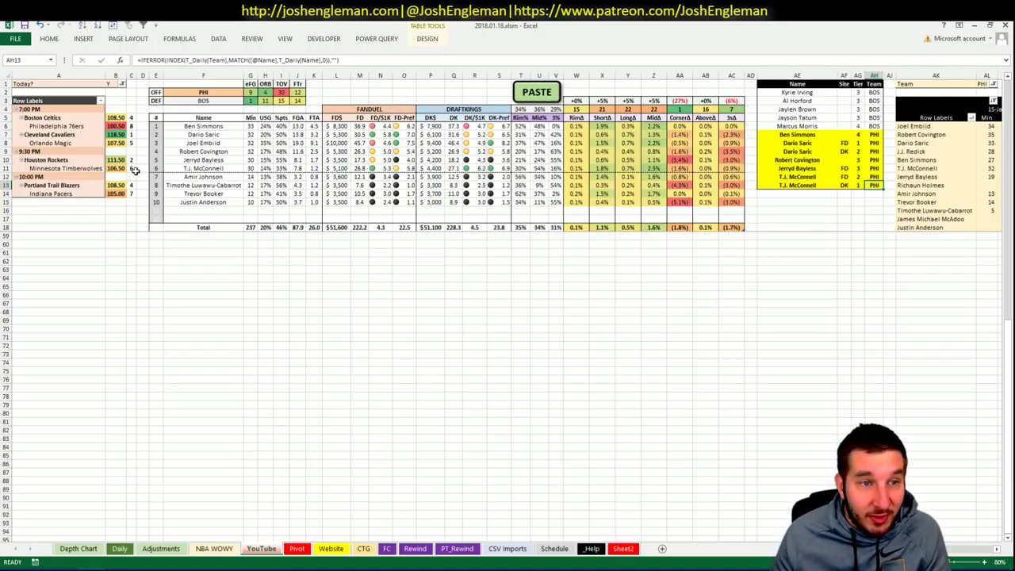
pyautogui.click(204, 93)
pyautogui.write('CLE')
pyautogui.press('Return')
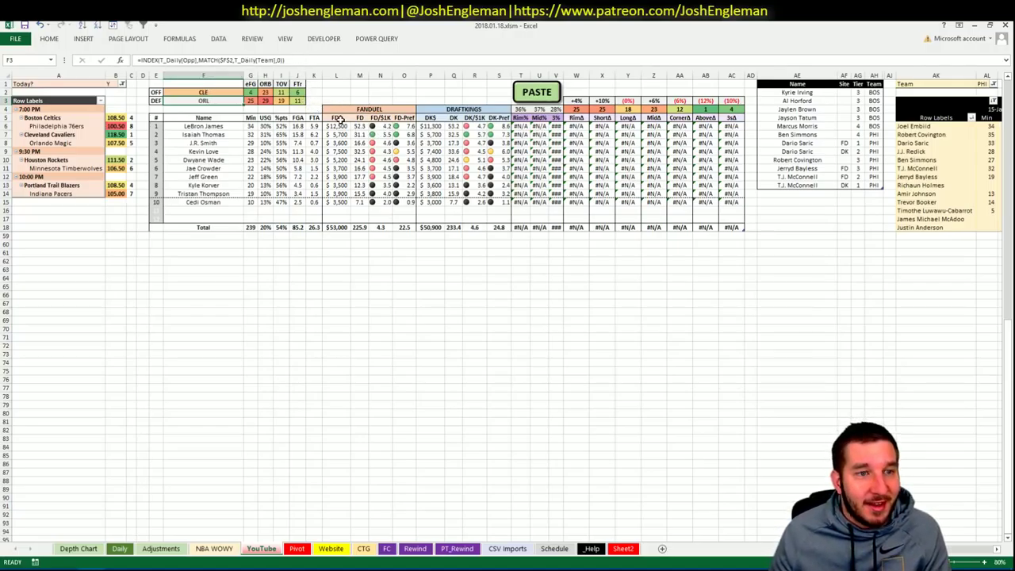
# Step: Switch to Chrome and open the Cleveland Cavaliers' player stats page on Cleaning the Glass using the team search
pyautogui.moveTo(56, 570)
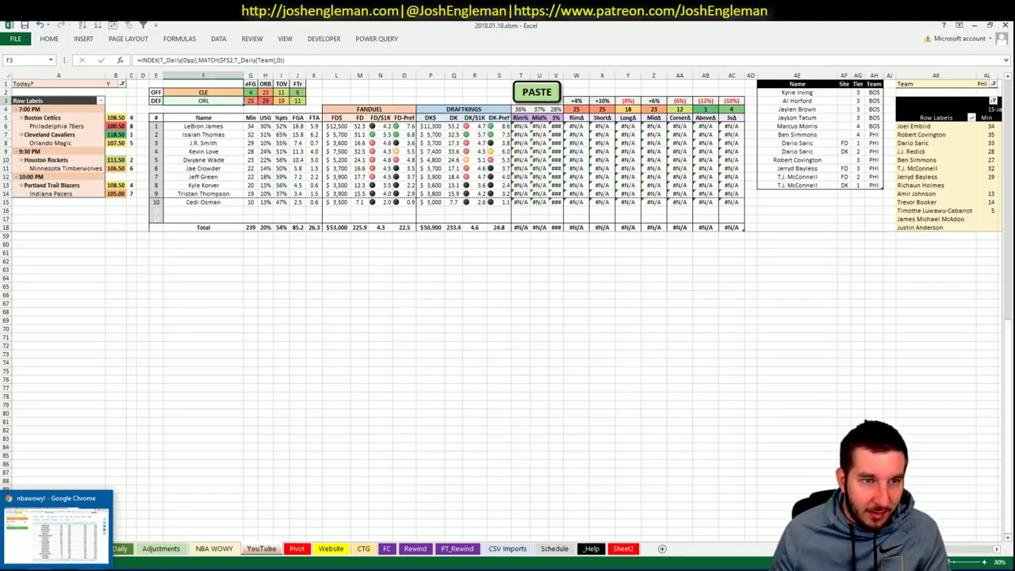
pyautogui.click(56, 523)
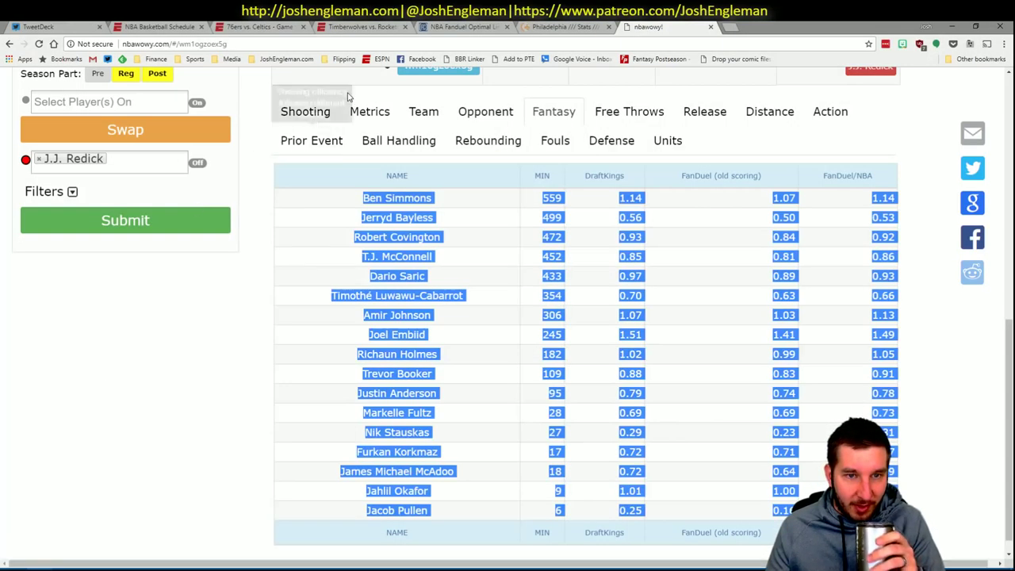
pyautogui.hotkey('ctrl', 'shift', 'Tab')
pyautogui.click(253, 107)
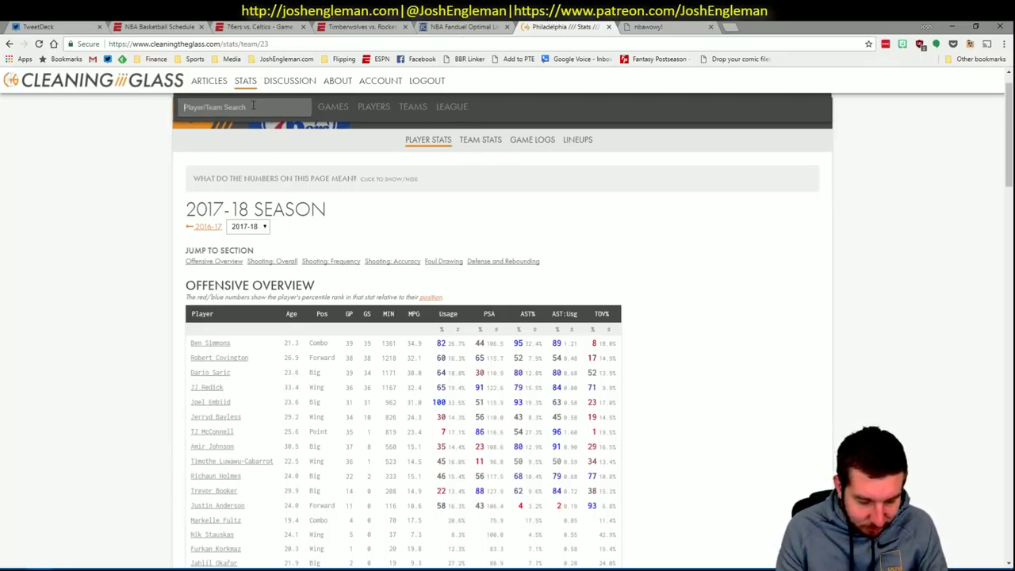
pyautogui.write('de')
pyautogui.press('Down')
pyautogui.press('Down')
pyautogui.press('Down')
pyautogui.press('Down')
pyautogui.press('Down')
pyautogui.press('Down')
pyautogui.press('Down')
pyautogui.press('Down')
pyautogui.press('Down')
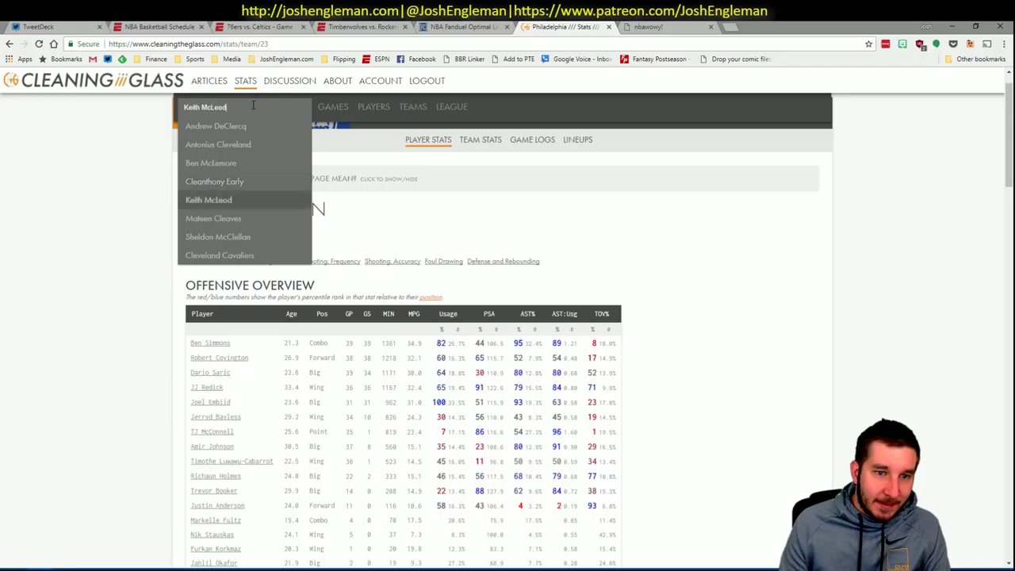
pyautogui.press('Up')
pyautogui.press('Return')
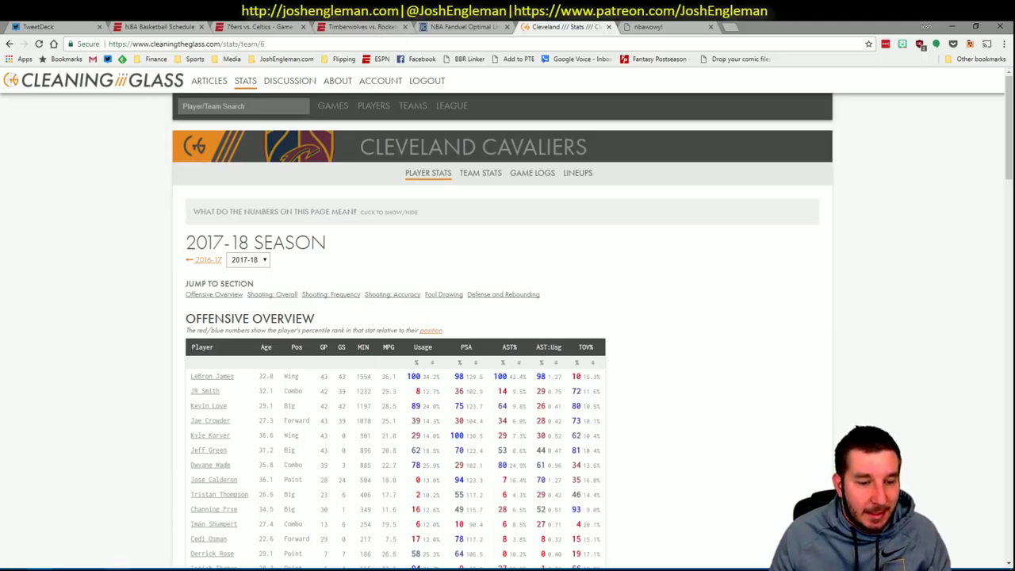
# Step: Copy all player rows of Cleveland's Shooting: Frequency table and paste them into the Excel workbook with its paste macro
pyautogui.moveTo(115, 568)
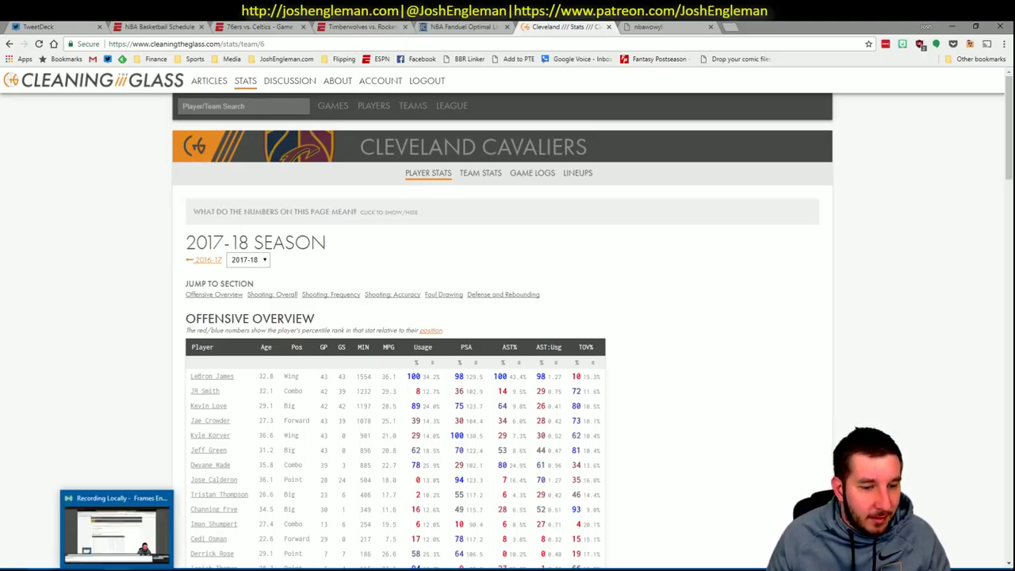
pyautogui.click(331, 294)
pyautogui.moveTo(597, 409); pyautogui.dragTo(190, 249)
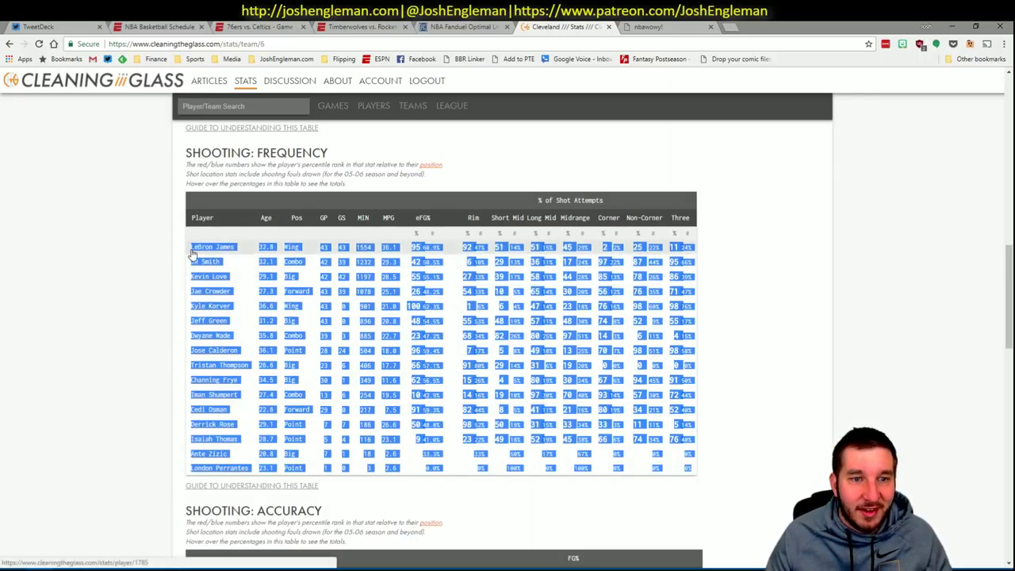
pyautogui.hotkey('alt', 'Tab')
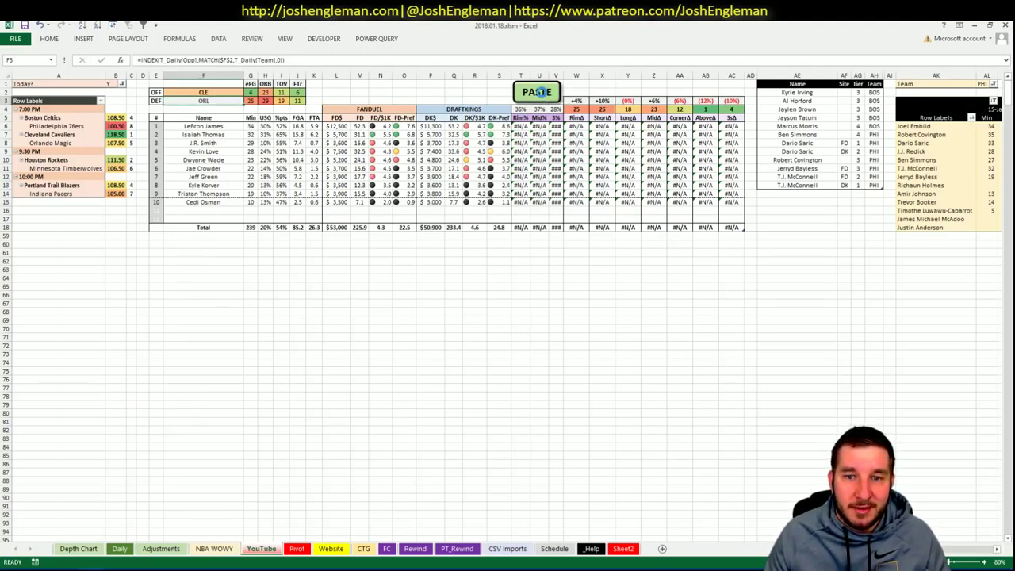
pyautogui.hotkey('ctrl', 'shift', 'v')
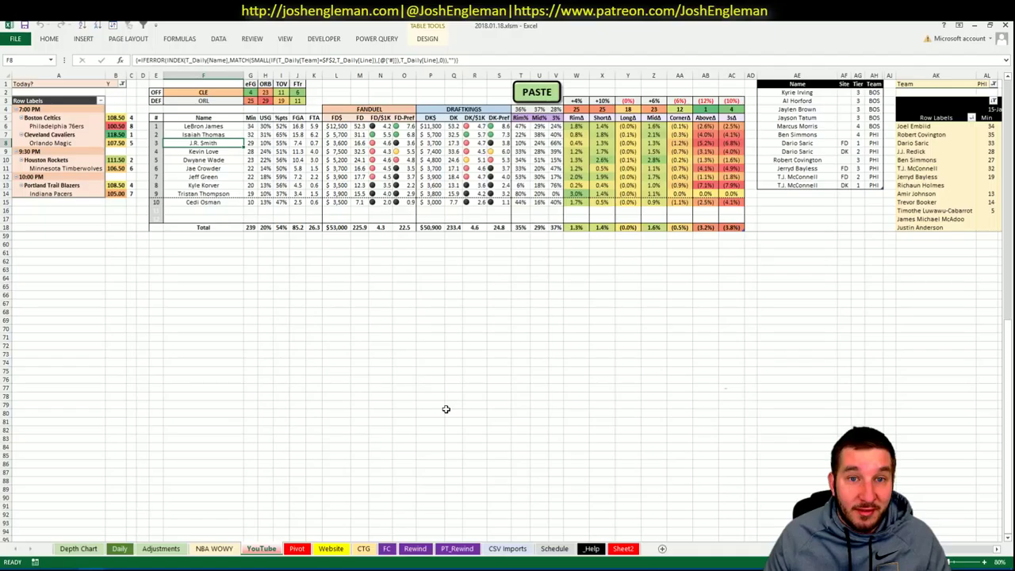
# Step: Filter the recent-games pivot on the YouTube sheet to team CLE and review the players' minutes and FanDuel points
pyautogui.click(984, 83)
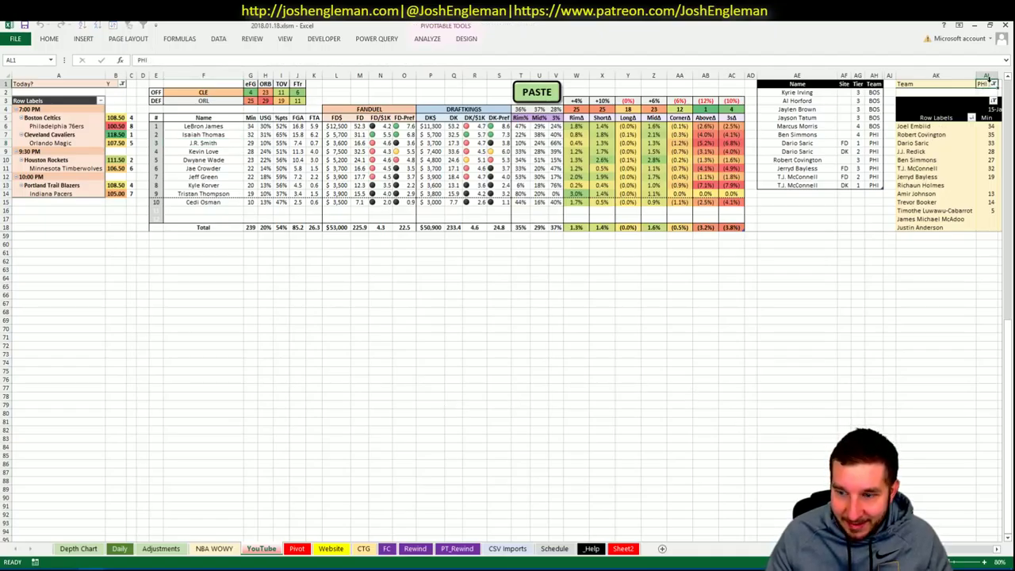
pyautogui.write('CLE')
pyautogui.press('Return')
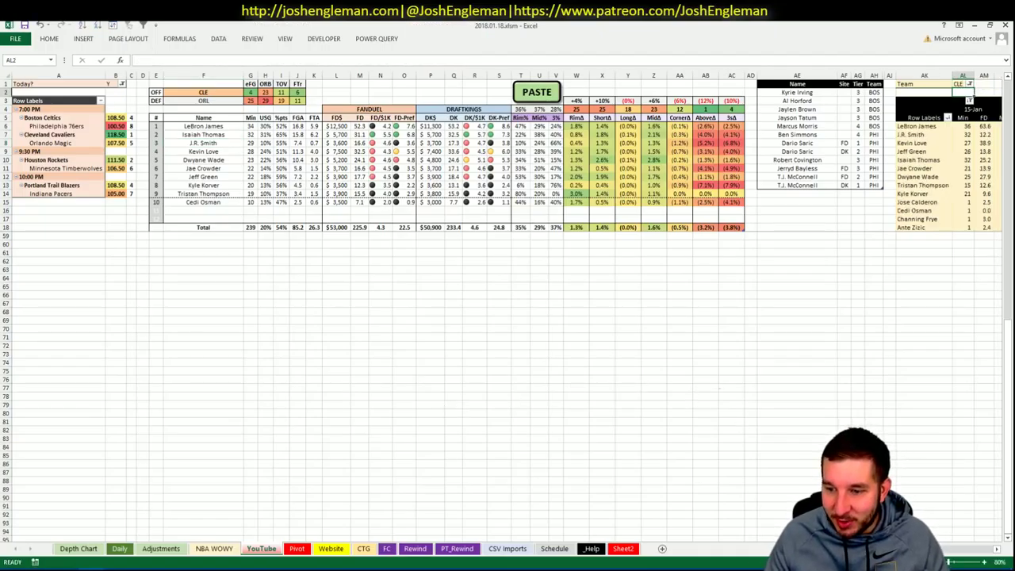
pyautogui.hscroll(4, 507, 317)
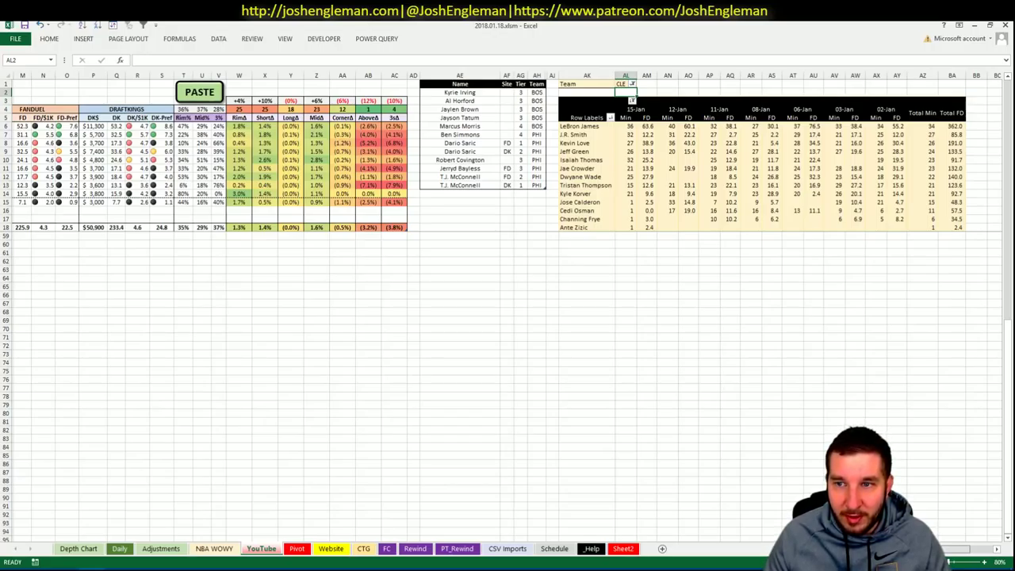
pyautogui.hscroll(1, 507, 317)
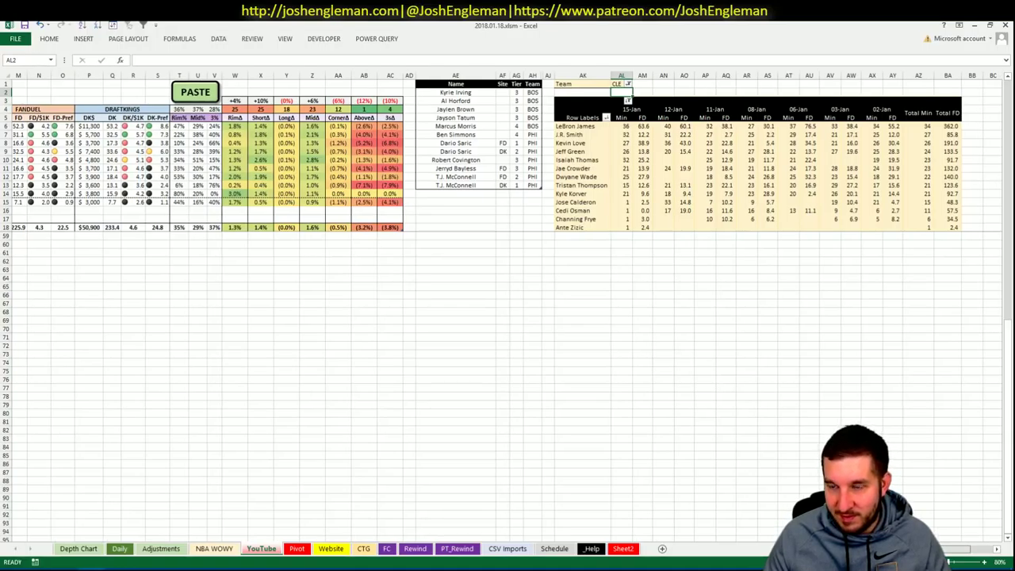
pyautogui.hscroll(-4, 507, 318)
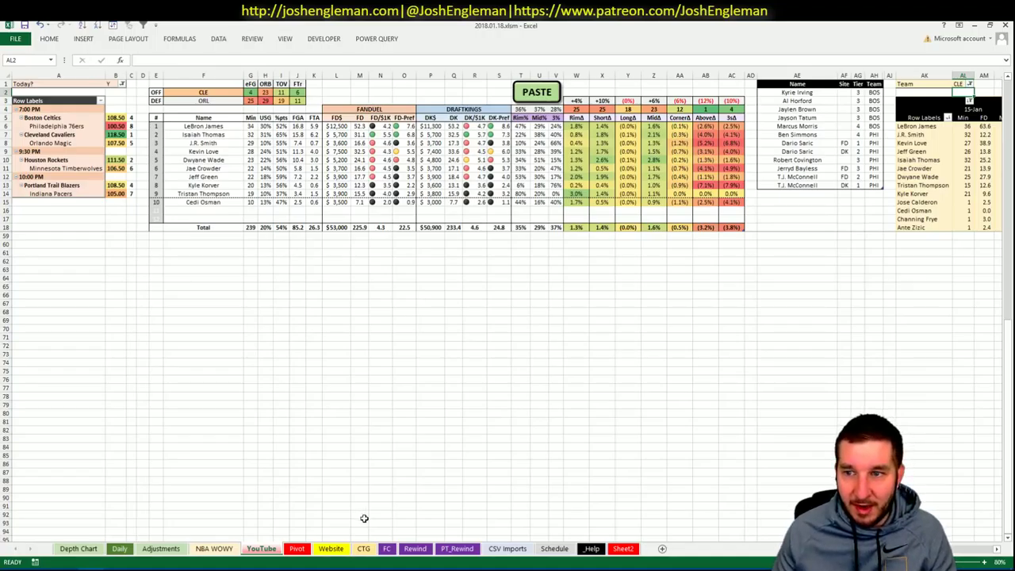
# Step: Add LeBron James to the first empty row of the picks table with site DK and tier 3
pyautogui.click(810, 202)
pyautogui.click(810, 193)
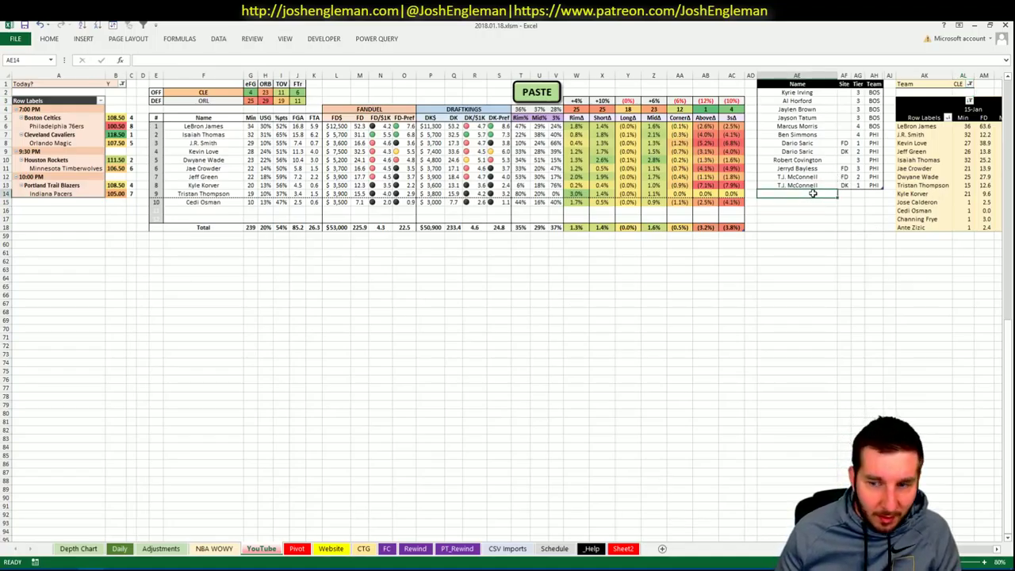
pyautogui.write('LeBron James')
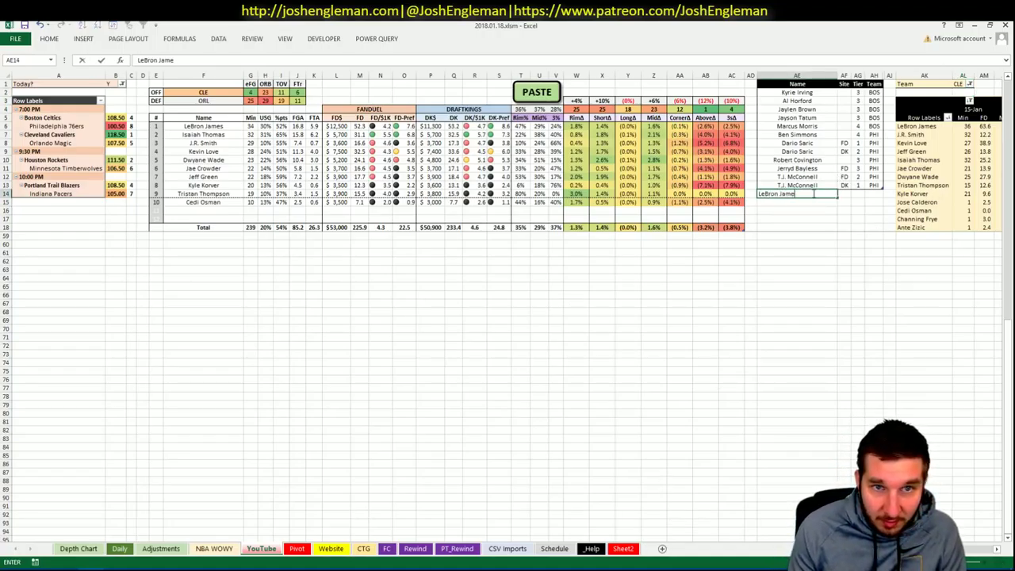
pyautogui.press('Tab')
pyautogui.write('DK')
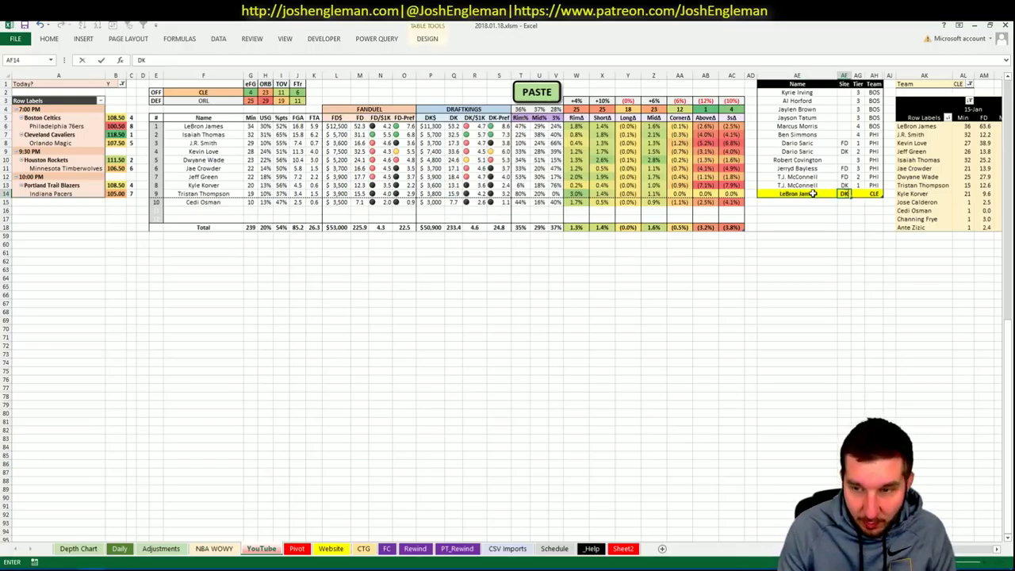
pyautogui.press('Tab')
pyautogui.write('3')
pyautogui.press('Return')
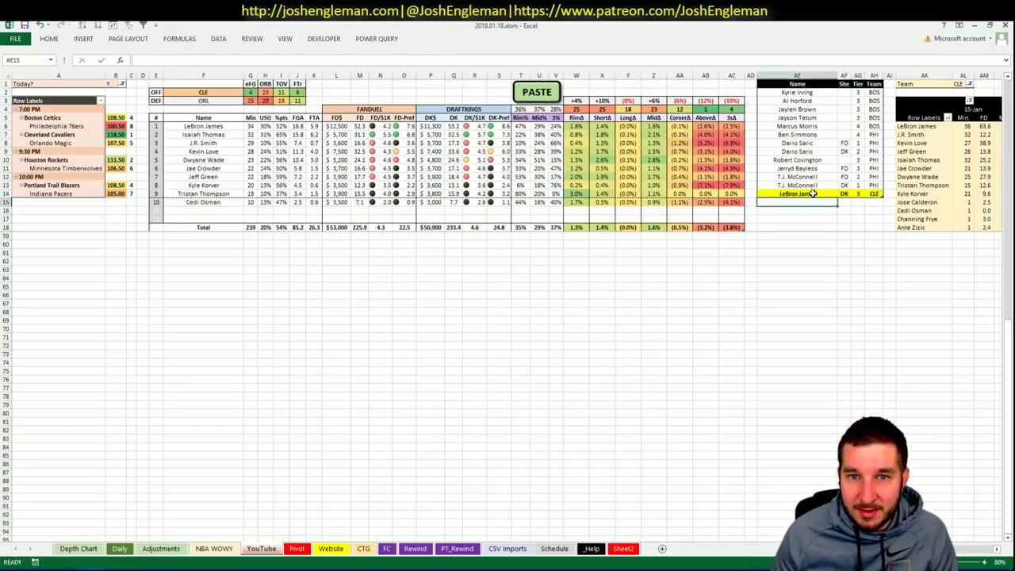
# Step: Add Isaiah Thomas below LeBron James in the picks table with tier 2, leaving the site blank
pyautogui.press('Up')
pyautogui.press('Right')
pyautogui.press('Right')
pyautogui.press('Down')
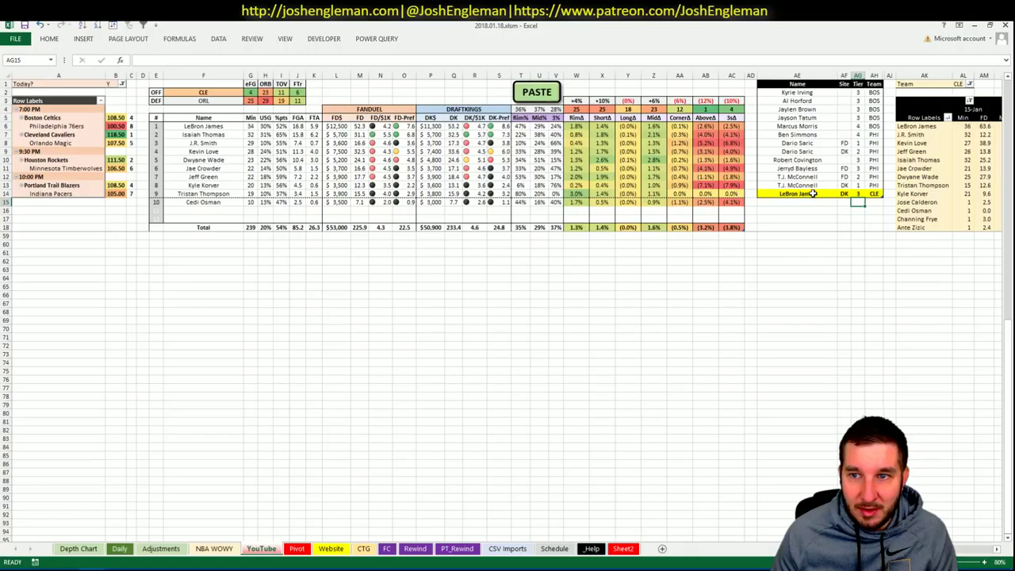
pyautogui.press('Left')
pyautogui.press('Left')
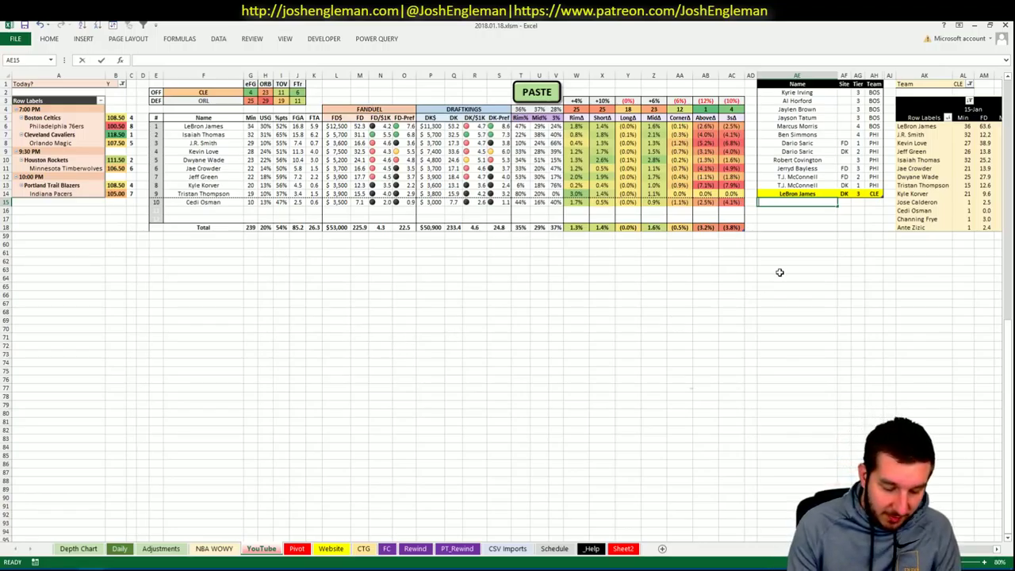
pyautogui.write('Isaiah Thomas')
pyautogui.hotkey('ctrl', 'Return')
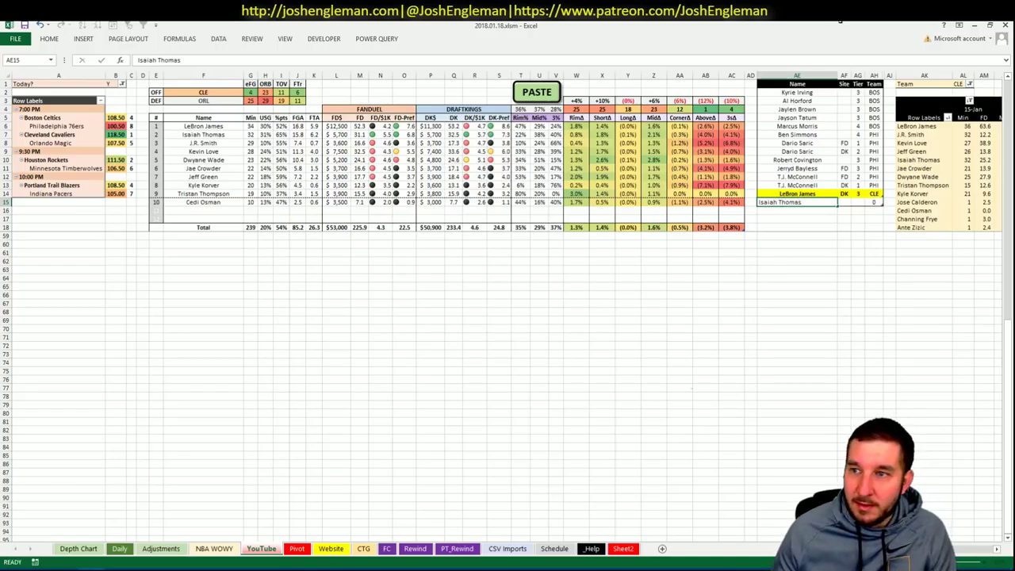
pyautogui.press('Tab')
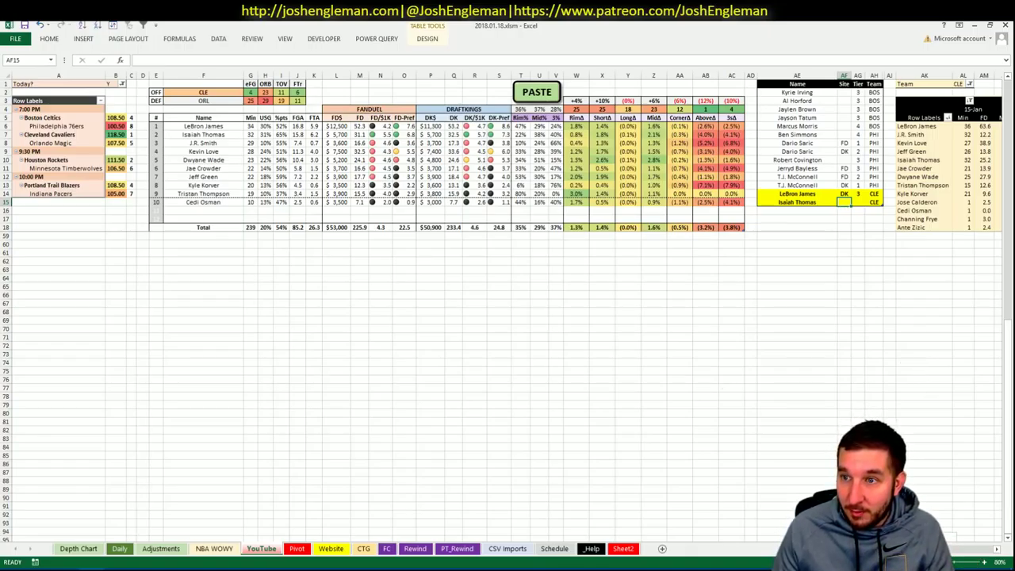
pyautogui.hscroll(5, 956, 553)
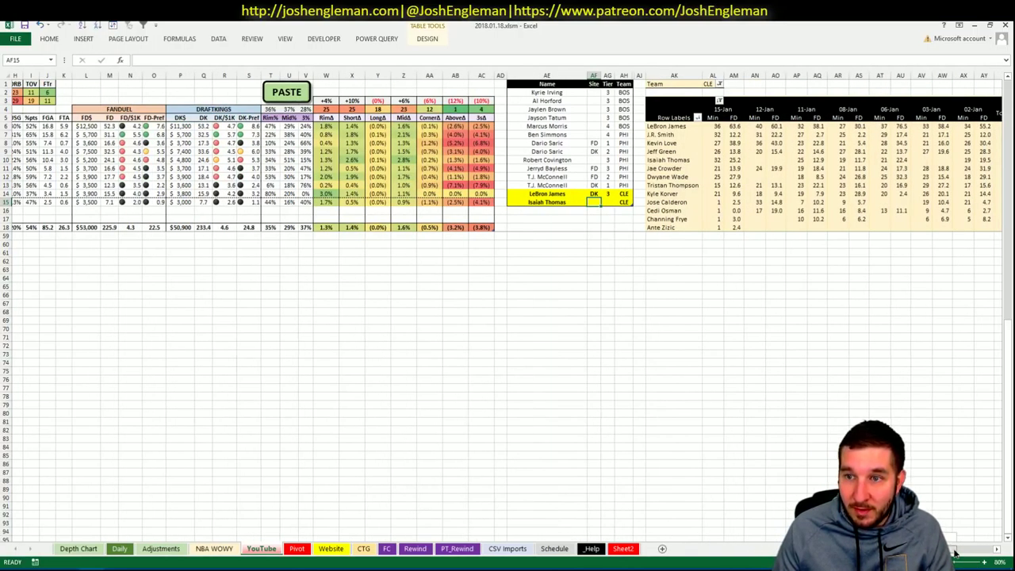
pyautogui.hscroll(-5, 953, 553)
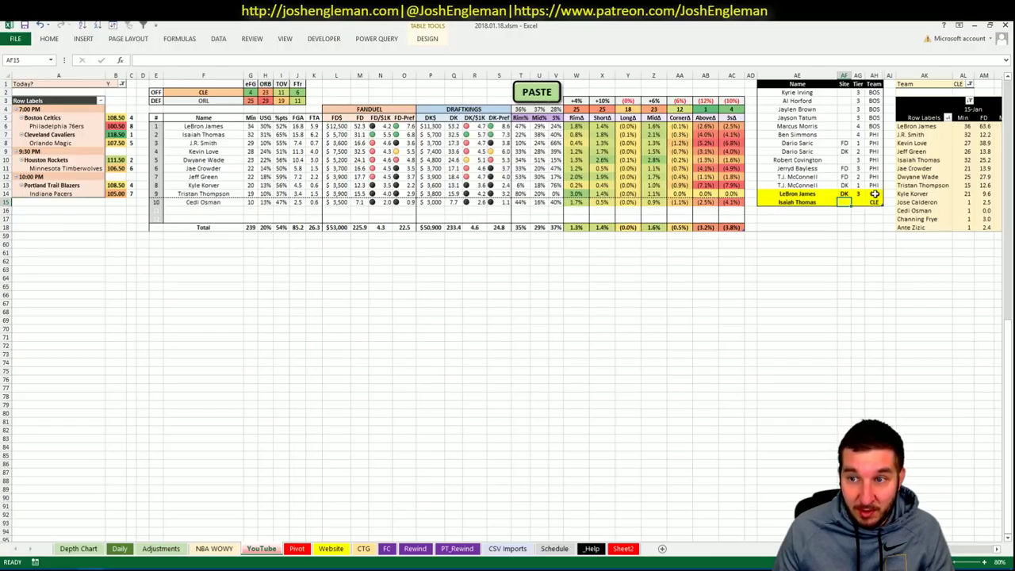
pyautogui.press('Right')
pyautogui.write('2')
pyautogui.press('Return')
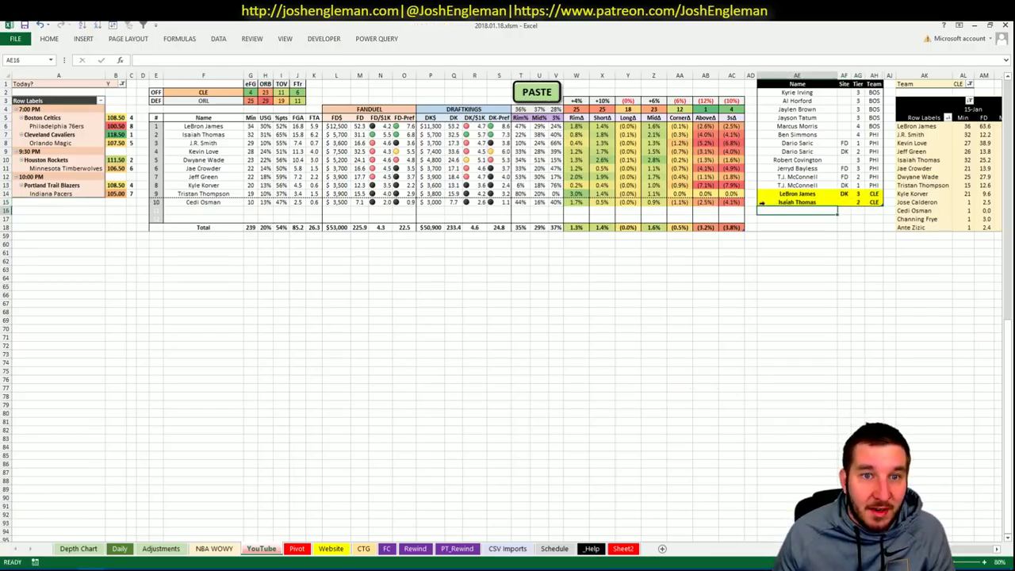
# Step: Examine Cleveland's player projections on the Pivot sheet and return to the YouTube sheet
pyautogui.click(297, 548)
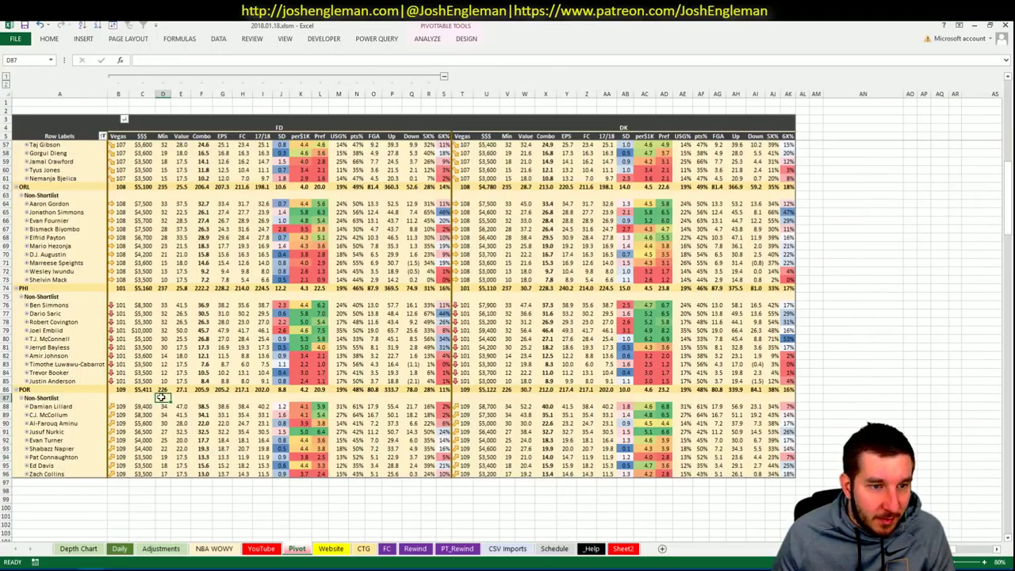
pyautogui.scroll(3, 164, 339)
pyautogui.scroll(8, 163, 338)
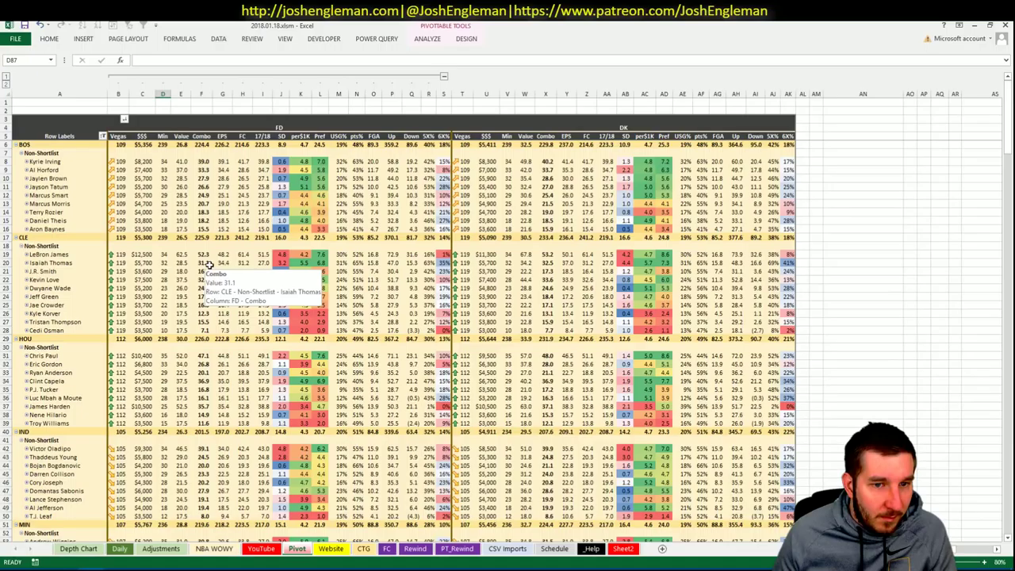
pyautogui.click(161, 551)
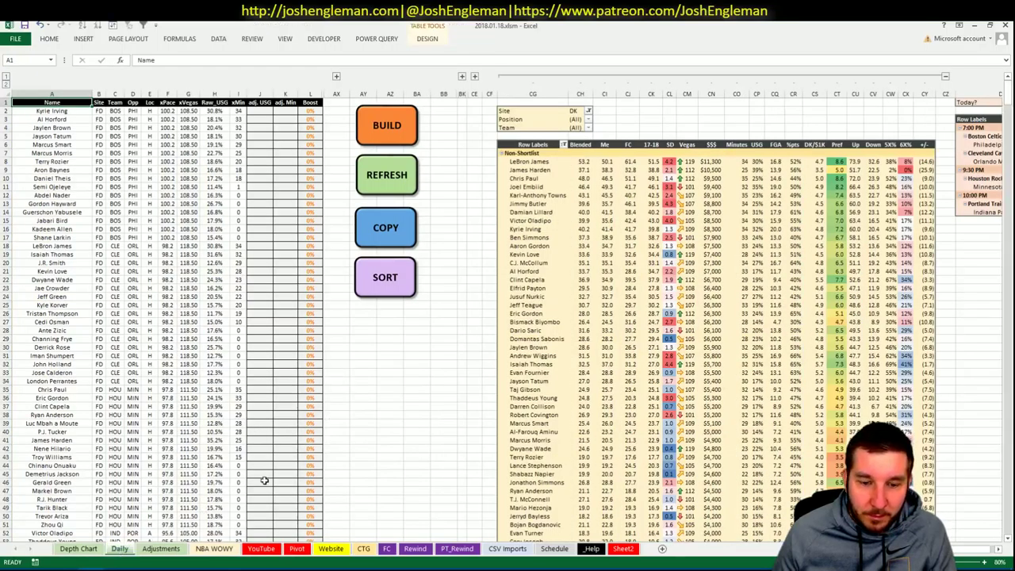
pyautogui.click(227, 546)
pyautogui.click(261, 549)
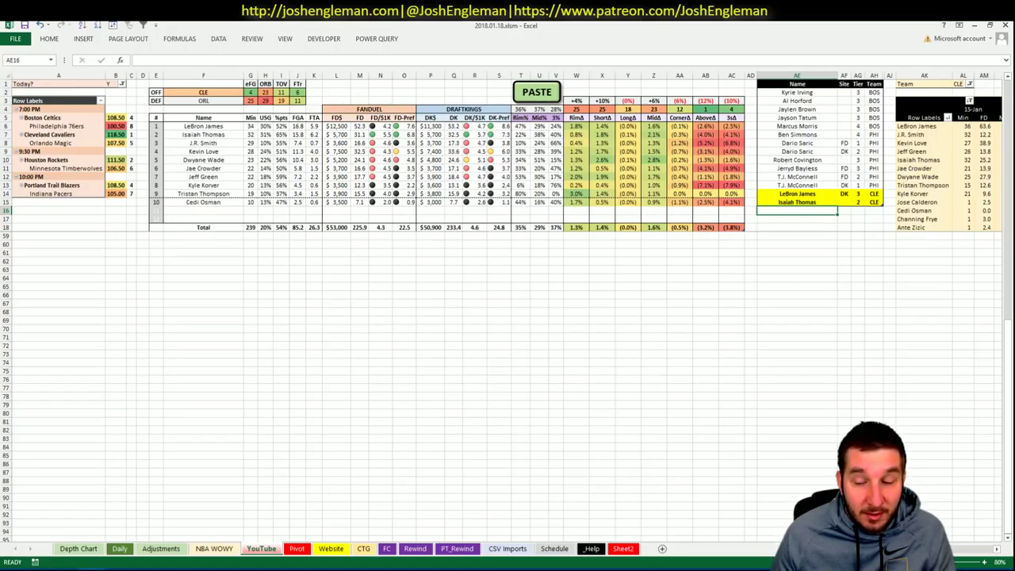
# Step: Check the Cleveland players' recent minutes and FanDuel points by game in the CLE pivot
pyautogui.hscroll(5, 508, 306)
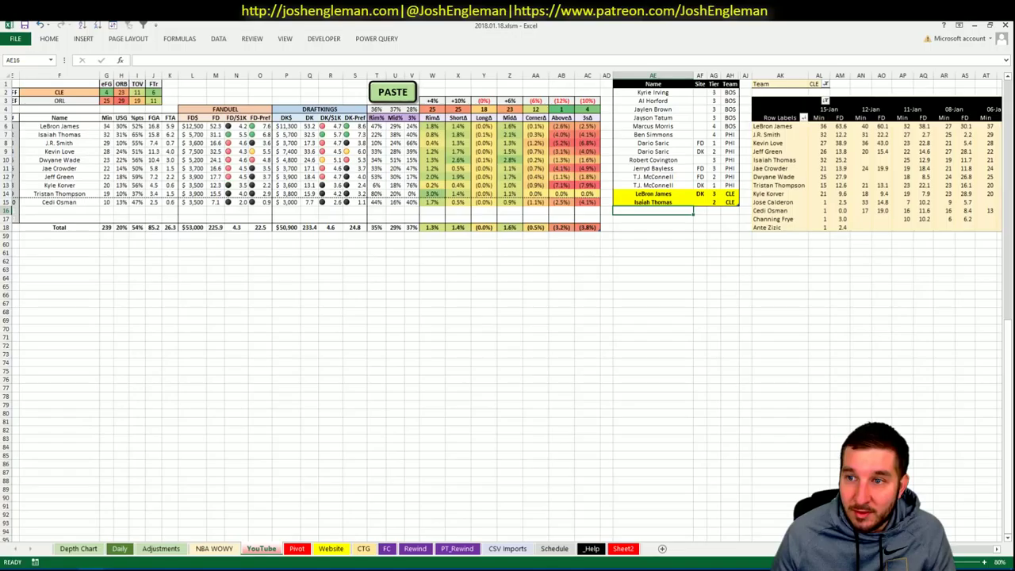
pyautogui.hscroll(3, 507, 306)
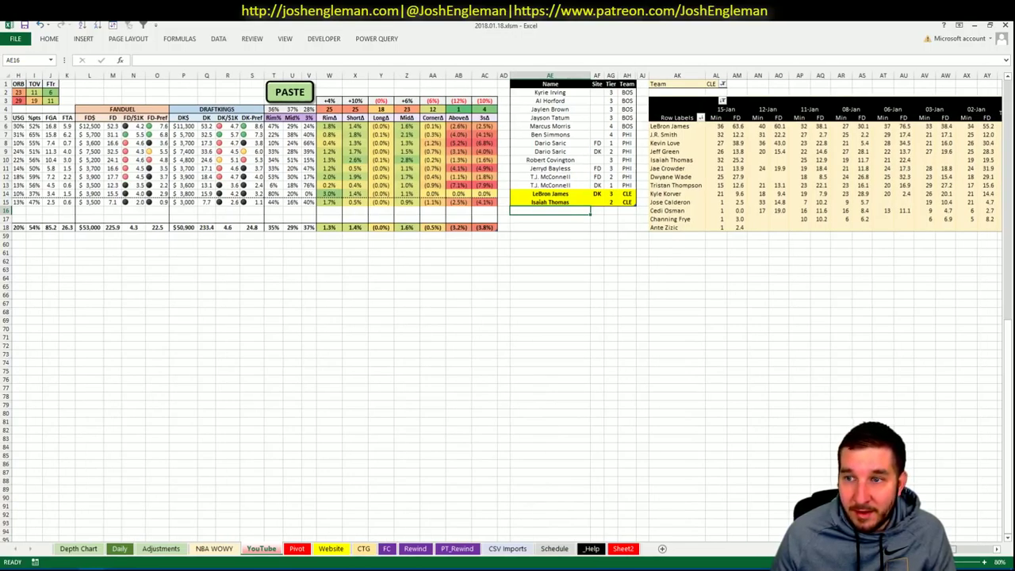
pyautogui.hscroll(-8, 507, 306)
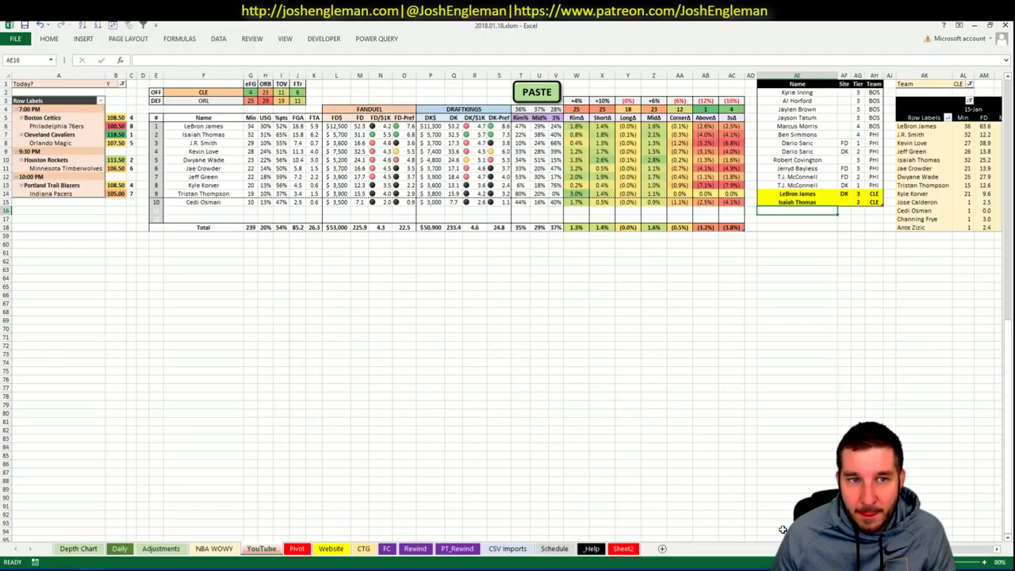
pyautogui.rightClick(782, 528)
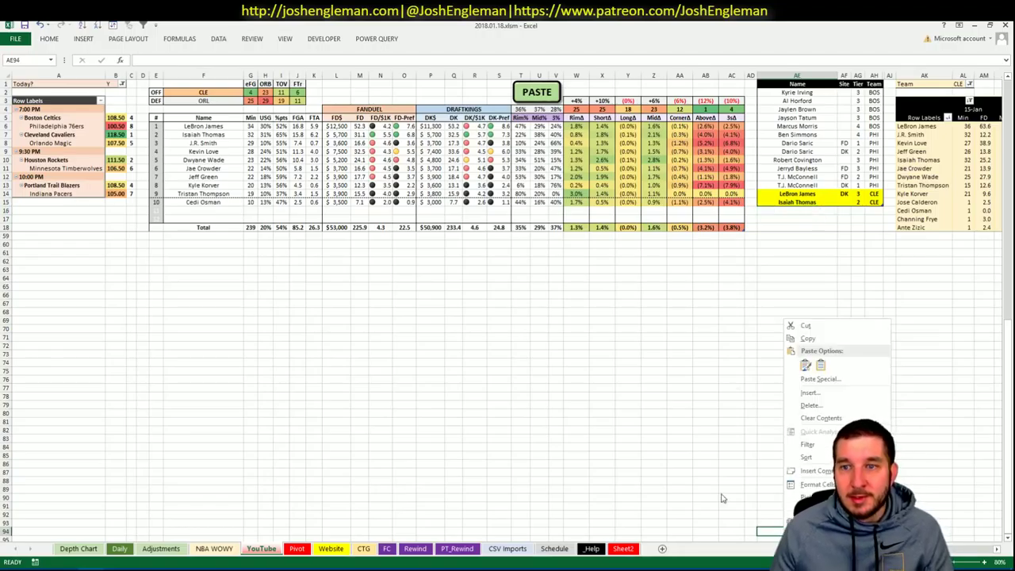
pyautogui.press('Escape')
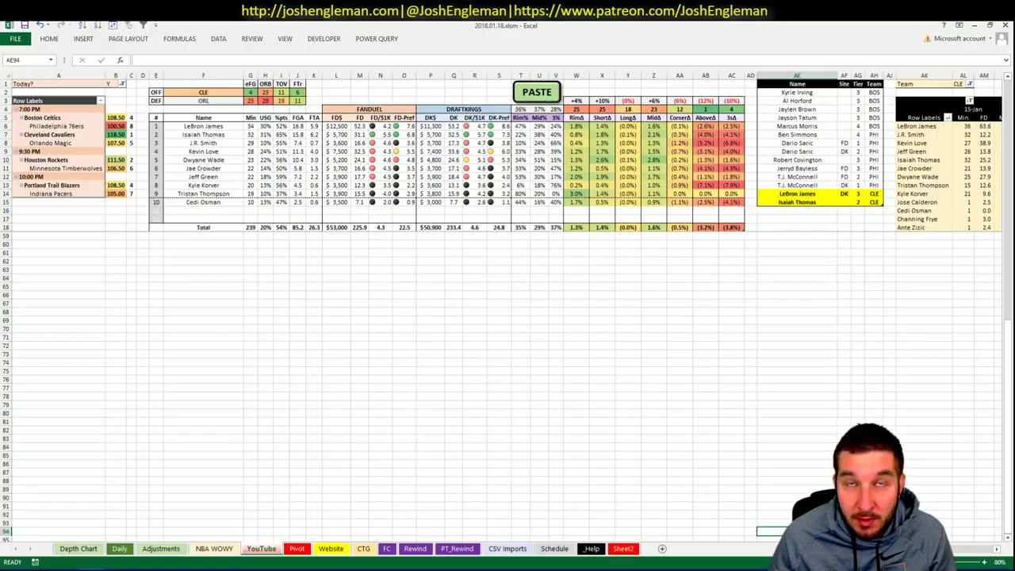
pyautogui.hscroll(5, 507, 309)
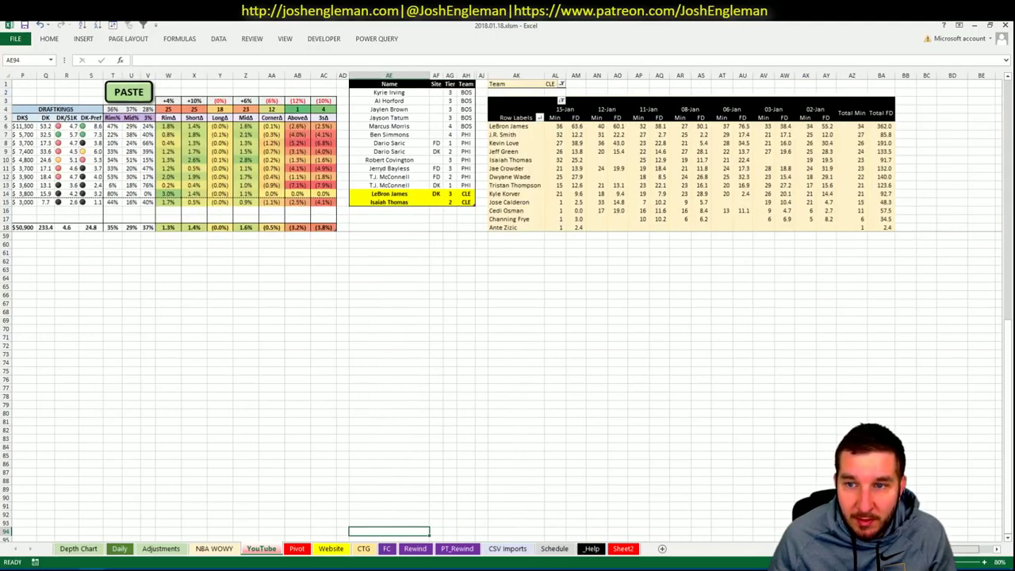
# Step: Set the offense team of the matchup table on the YouTube sheet to ORL
pyautogui.hscroll(-5, 507, 309)
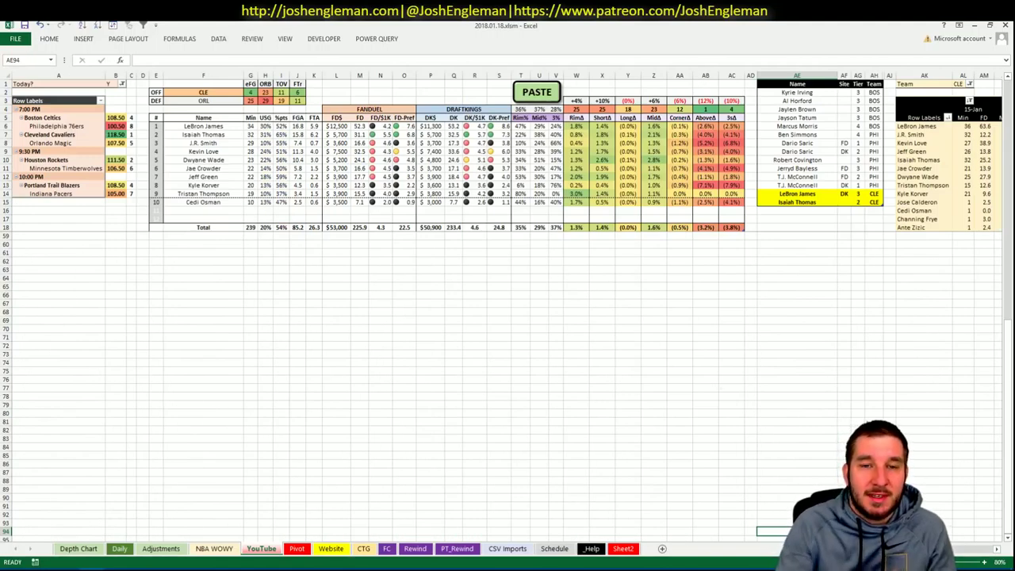
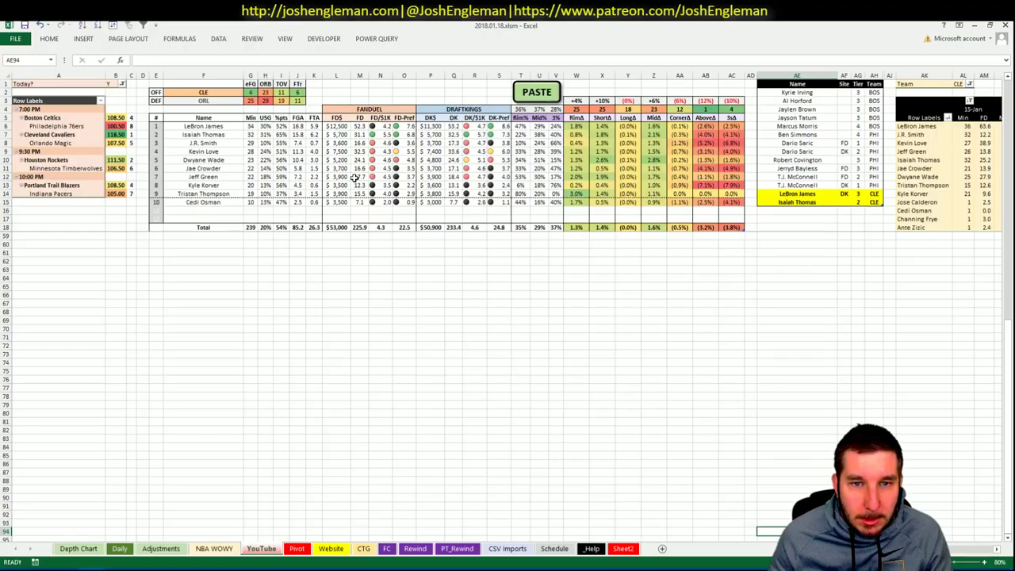
pyautogui.click(186, 91)
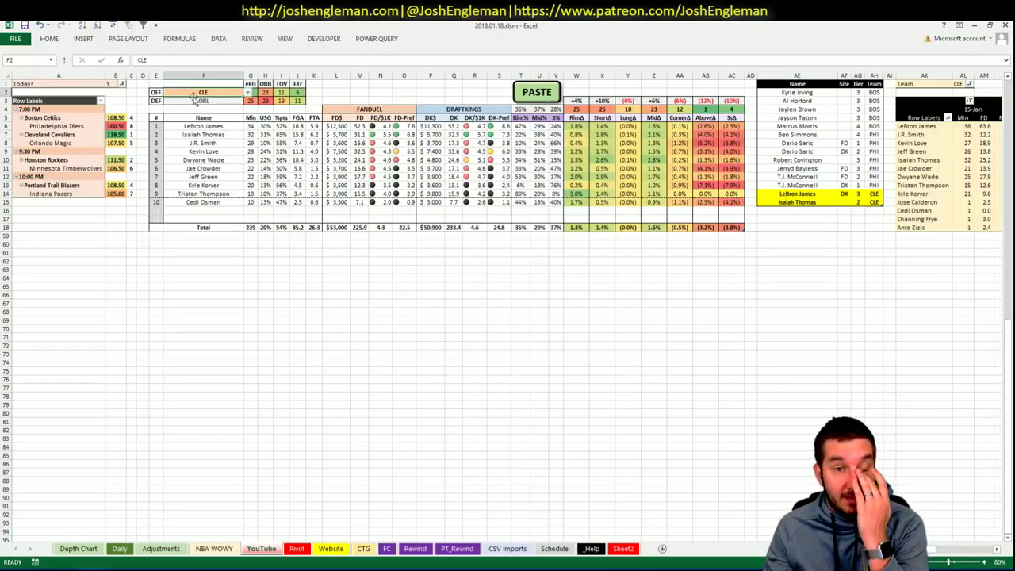
pyautogui.write('ORL')
pyautogui.press('Return')
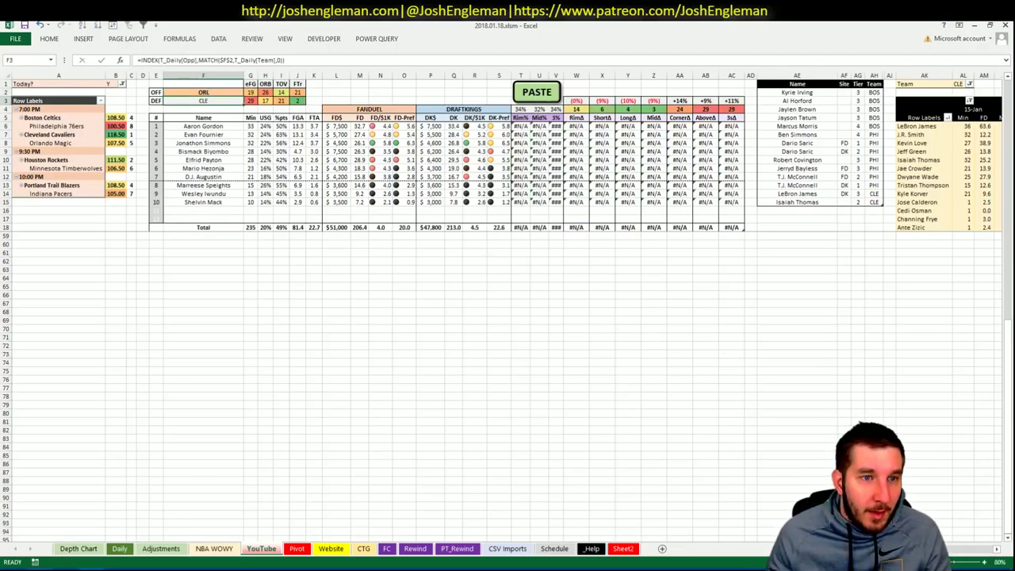
# Step: Switch to the browser and open the Orlando Magic team stats page on Cleaning the Glass
pyautogui.hotkey('alt', 'Tab')
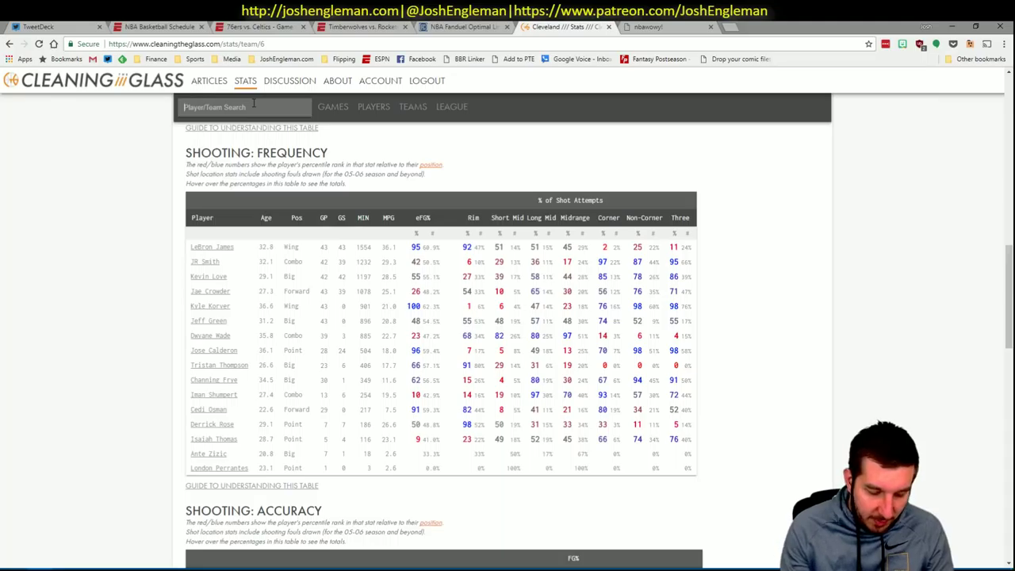
pyautogui.write('orl')
pyautogui.press('Down')
pyautogui.press('Return')
pyautogui.hotkey('alt', 'Tab')
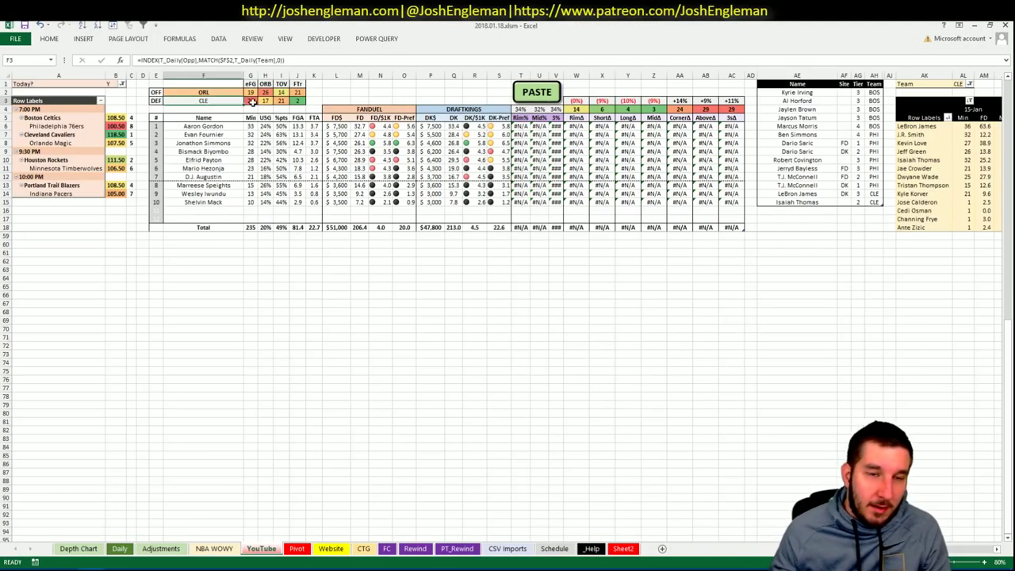
pyautogui.hotkey('alt', 'Tab')
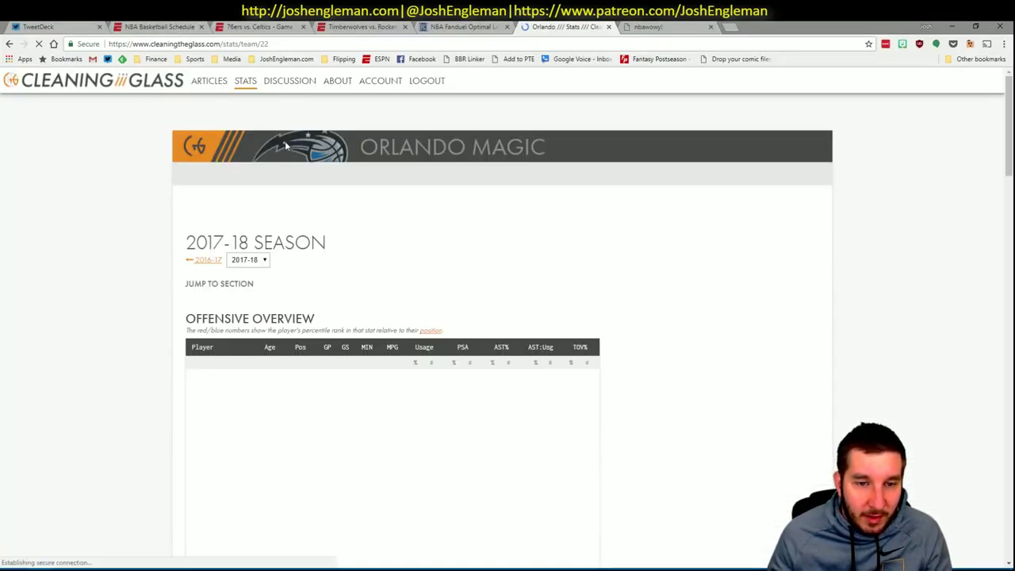
# Step: Copy Orlando's player rows from the shooting frequency table and load them into the Excel matchup table with its paste macro
pyautogui.scroll(-3, 341, 309)
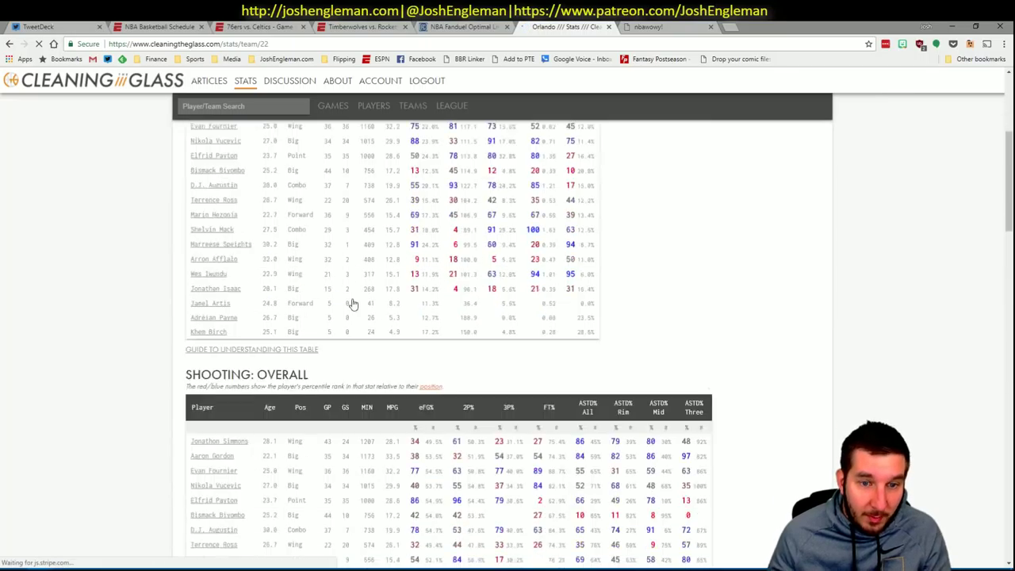
pyautogui.scroll(-7, 352, 305)
pyautogui.moveTo(696, 484); pyautogui.dragTo(192, 244)
pyautogui.hotkey('ctrl', 'c')
pyautogui.hotkey('alt', 'Tab')
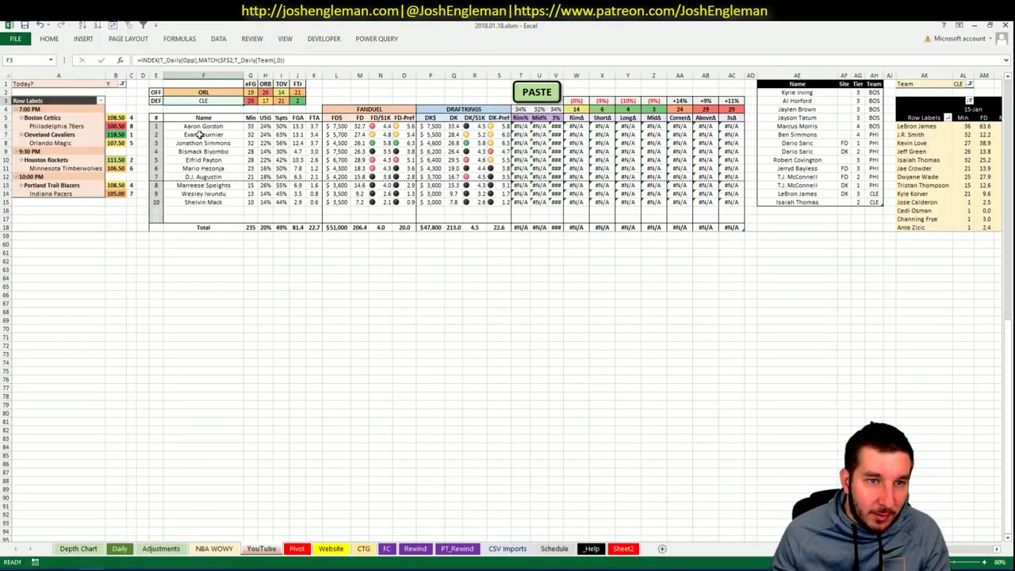
pyautogui.click(545, 92)
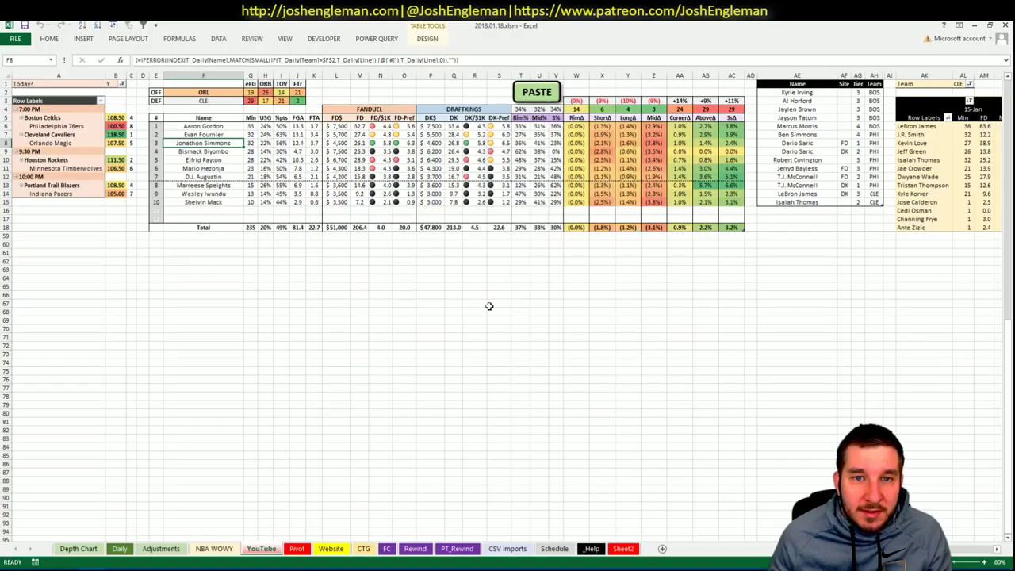
# Step: Examine Orlando's player projections on the Pivot sheet, glance at the Daily sheet, and return to the YouTube sheet
pyautogui.click(295, 547)
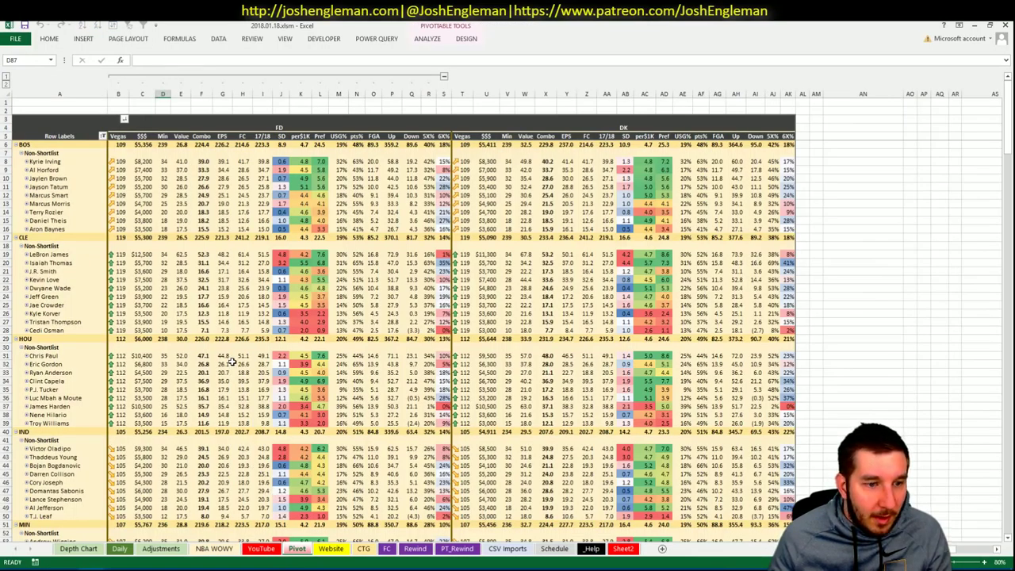
pyautogui.scroll(-11, 233, 365)
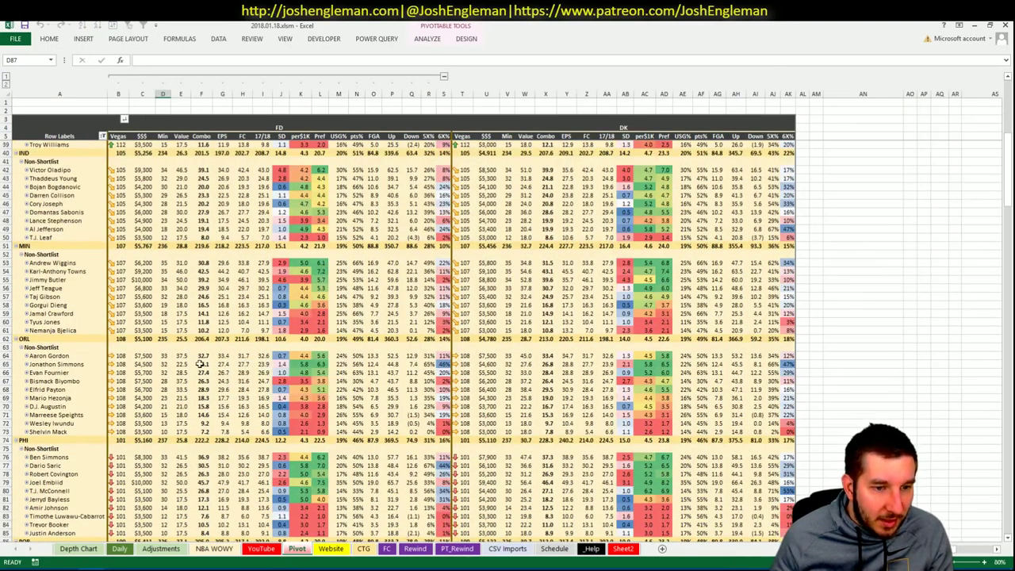
pyautogui.click(217, 355)
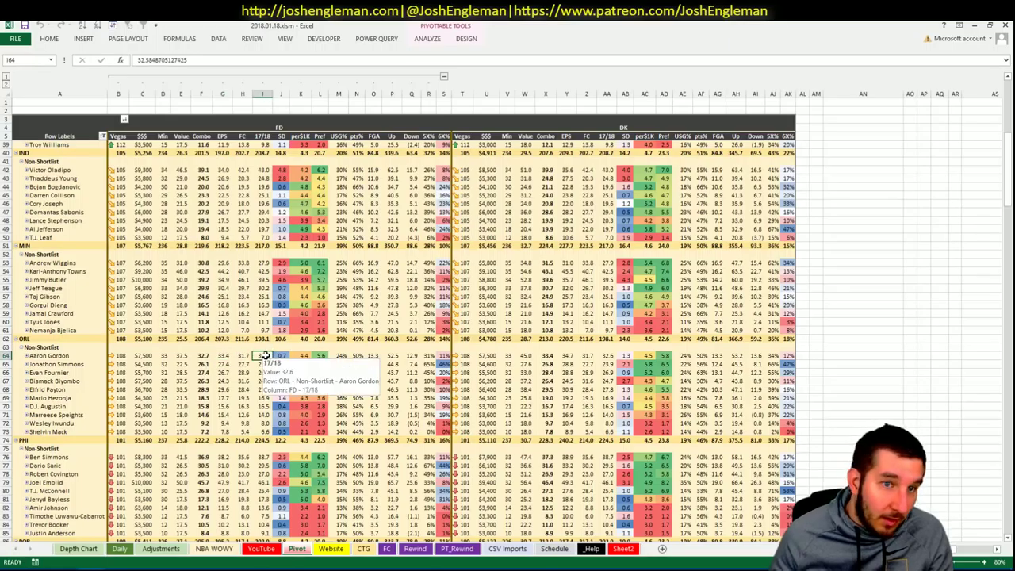
pyautogui.click(123, 548)
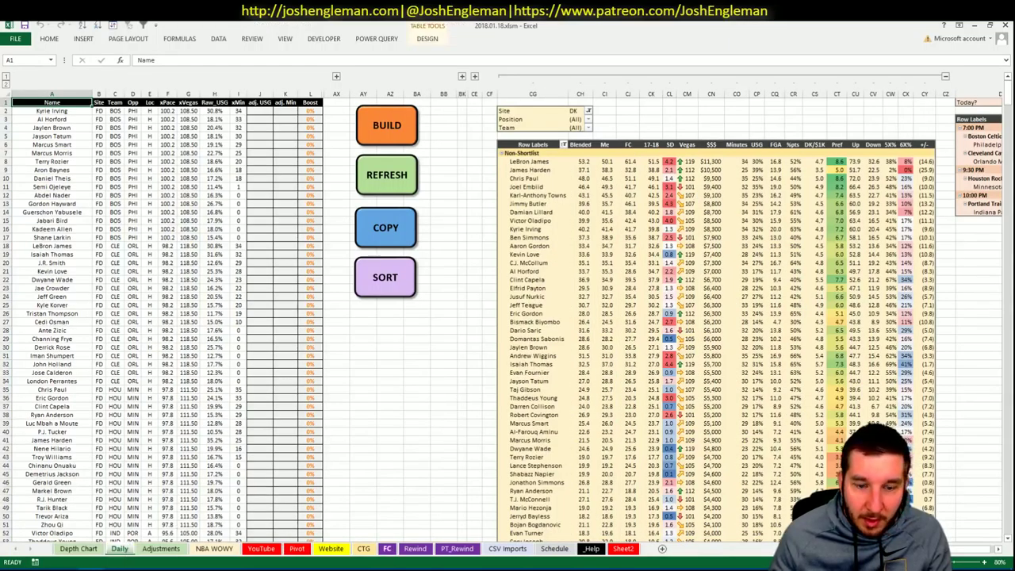
pyautogui.click(261, 549)
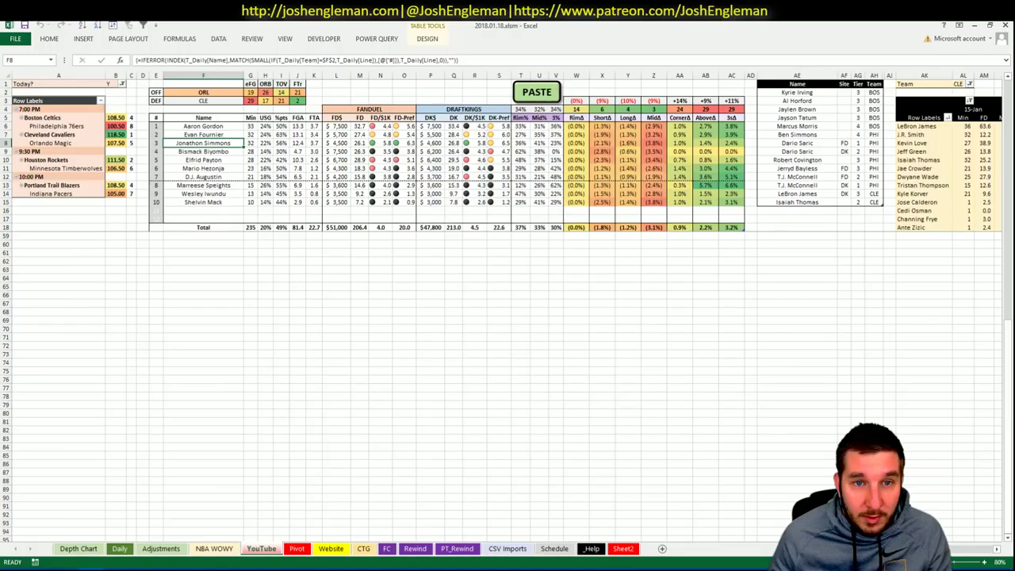
# Step: Filter the recent-games pivot table beside the picks table to team ORL
pyautogui.hscroll(10, 954, 554)
pyautogui.click(441, 84)
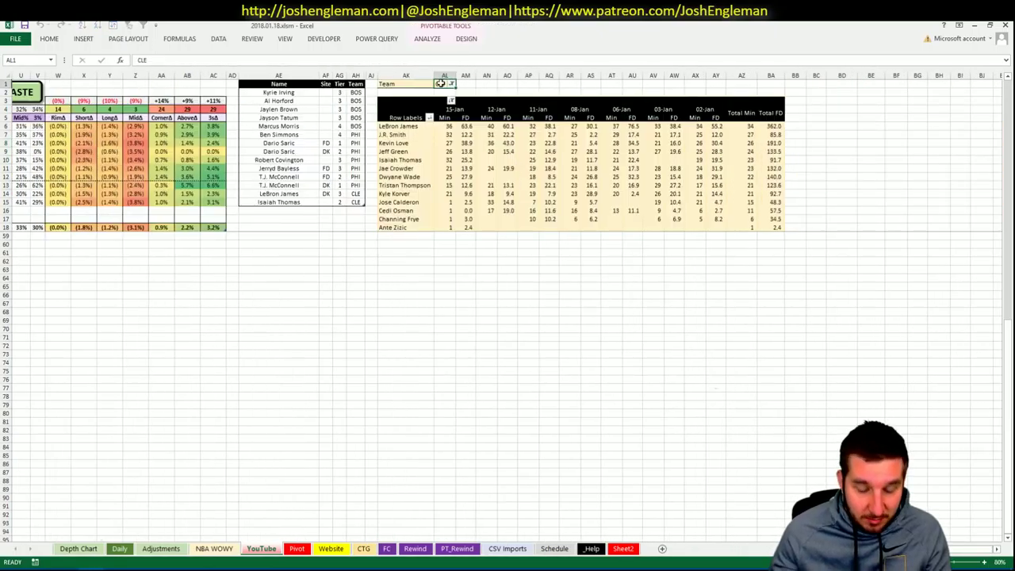
pyautogui.write('ORL')
pyautogui.press('Return')
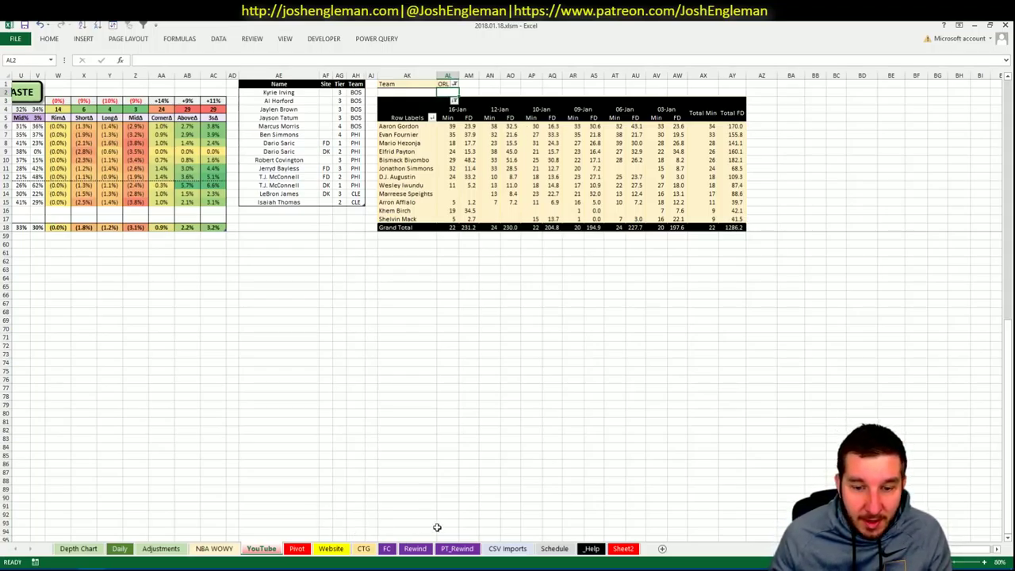
# Step: Set the player filter of the minutes and FPPM chart on the CSV Imports sheet to Aaron Gordon
pyautogui.click(507, 548)
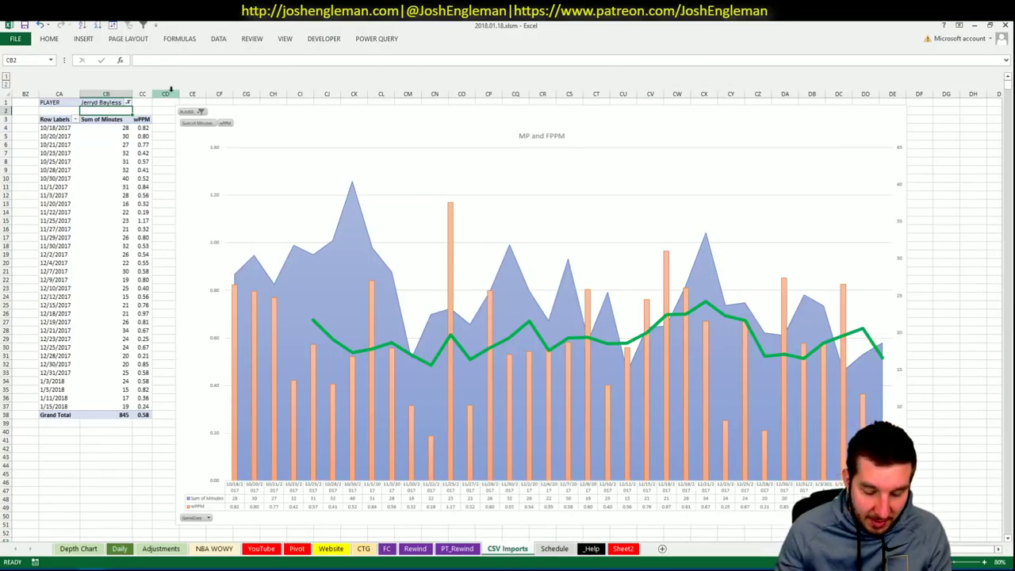
pyautogui.press('Up')
pyautogui.write('Aaron Gordon')
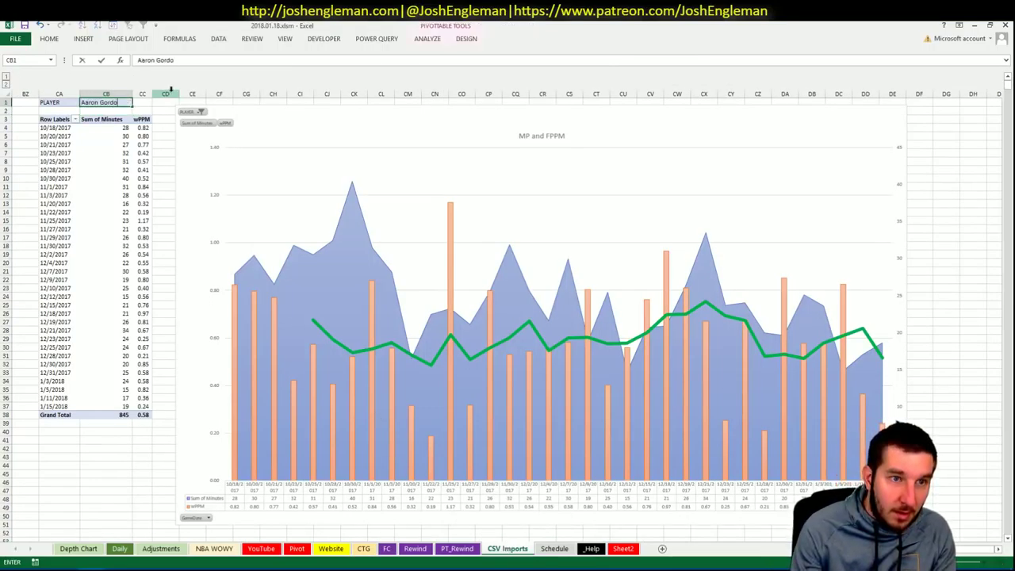
pyautogui.press('Return')
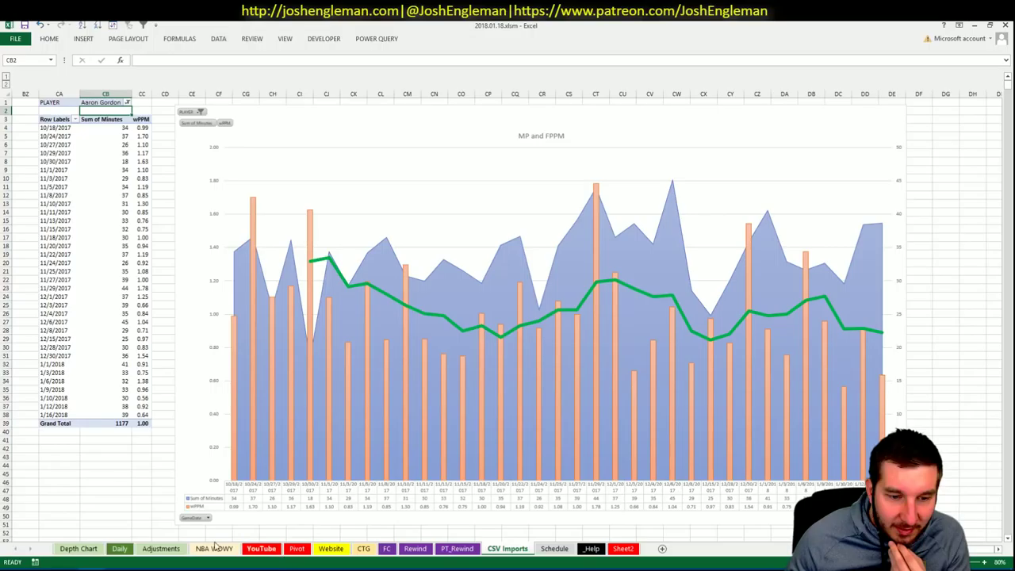
# Step: Return to the YouTube sheet and add Aaron Gordon below Isaiah Thomas in the picks table with tier 4, leaving the site blank
pyautogui.click(119, 548)
pyautogui.click(214, 549)
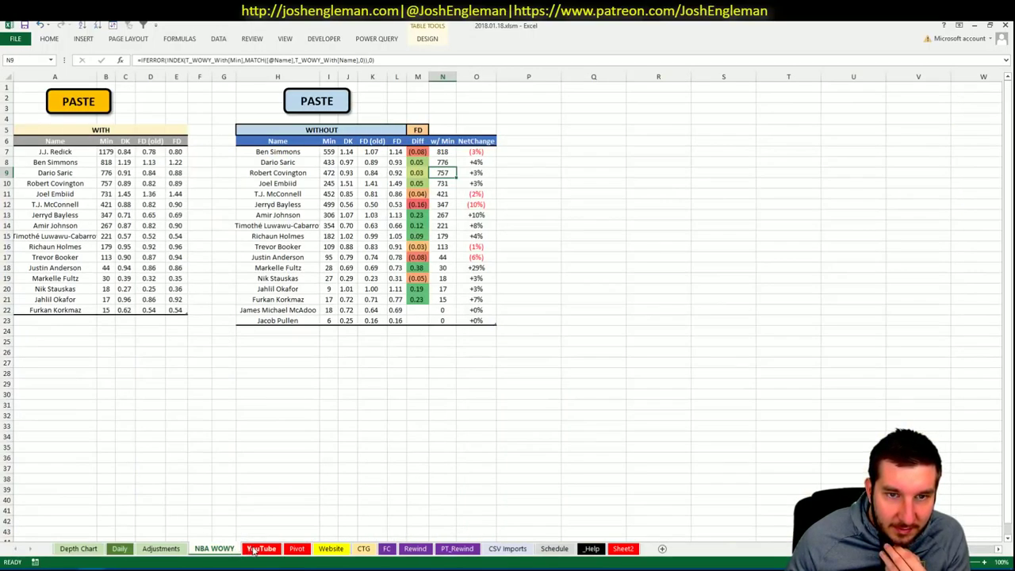
pyautogui.click(258, 548)
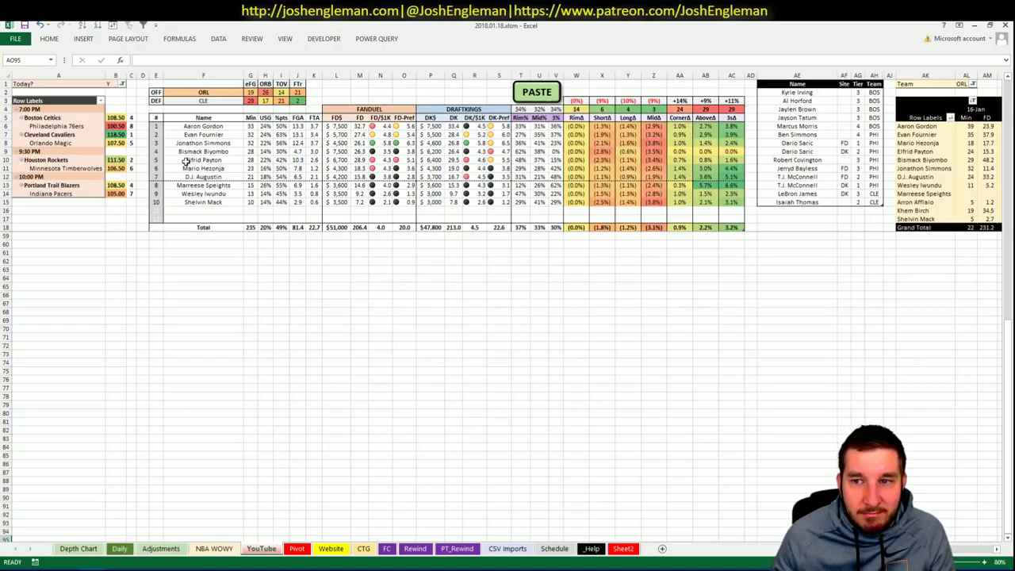
pyautogui.click(802, 210)
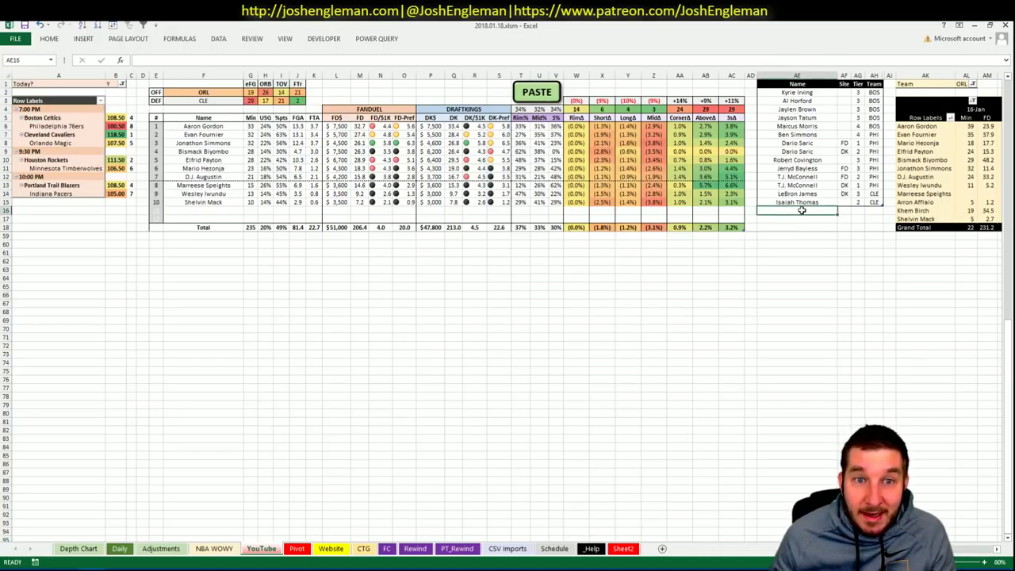
pyautogui.write('Aaron Gordon')
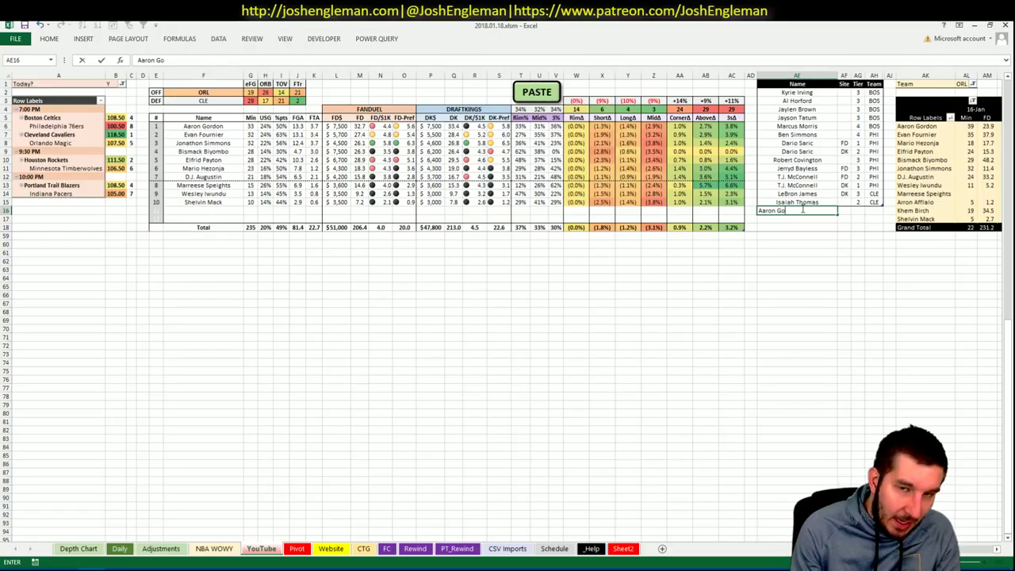
pyautogui.press('Tab')
pyautogui.press('Tab')
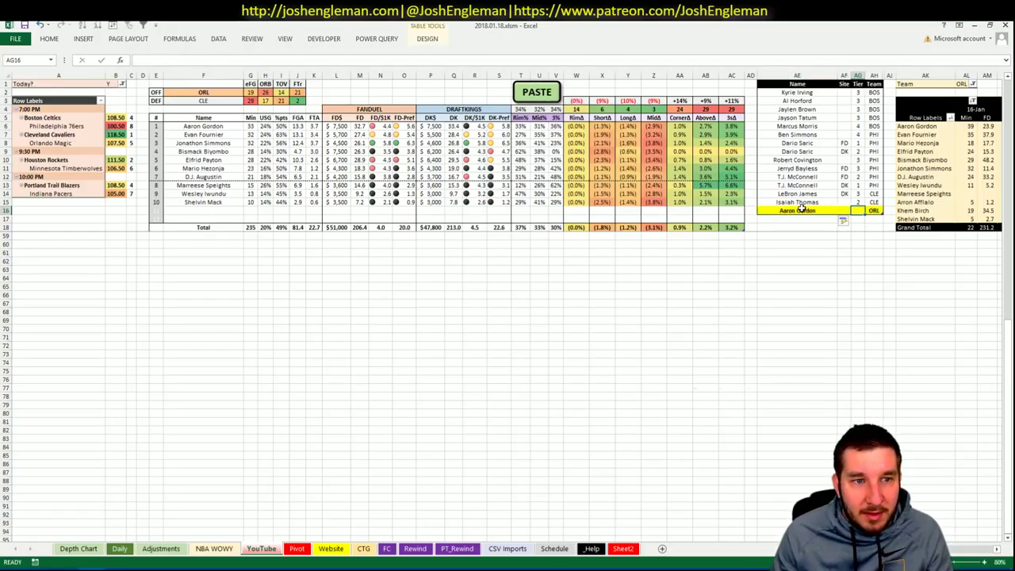
pyautogui.write('4')
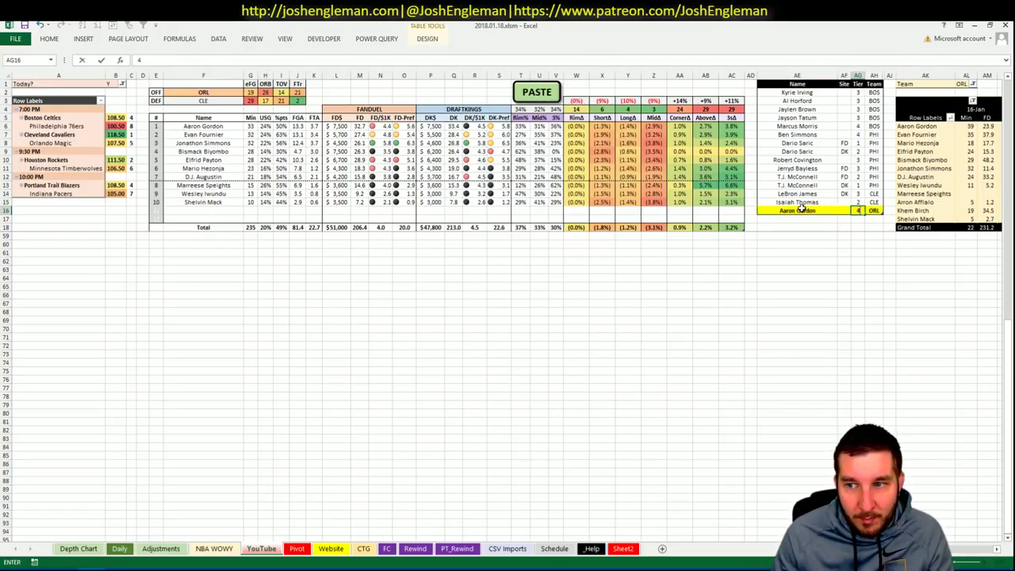
pyautogui.press('Return')
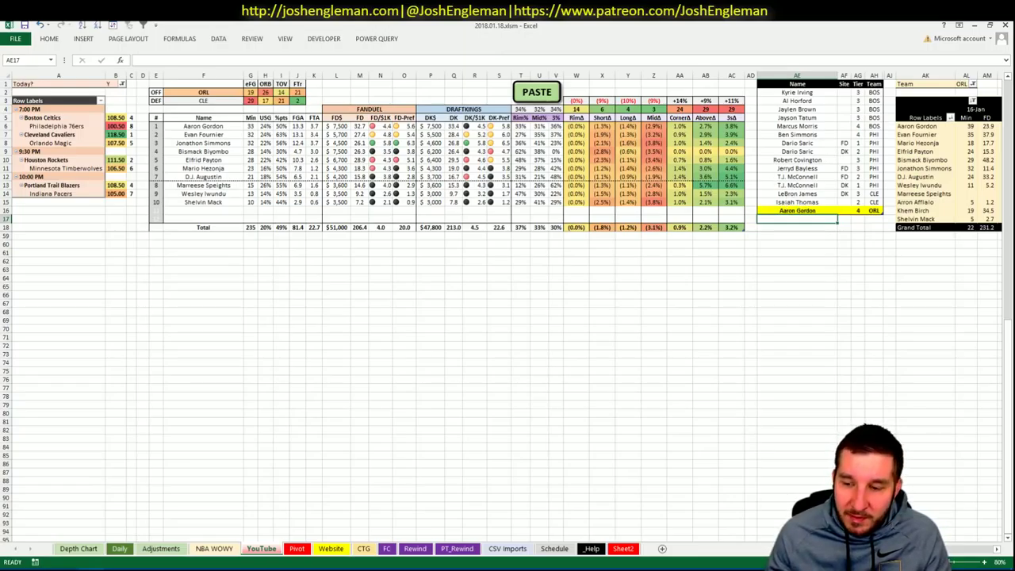
# Step: Add Evan Fournier below Aaron Gordon in the picks table with tier 3, leaving the site blank
pyautogui.hscroll(5, 507, 317)
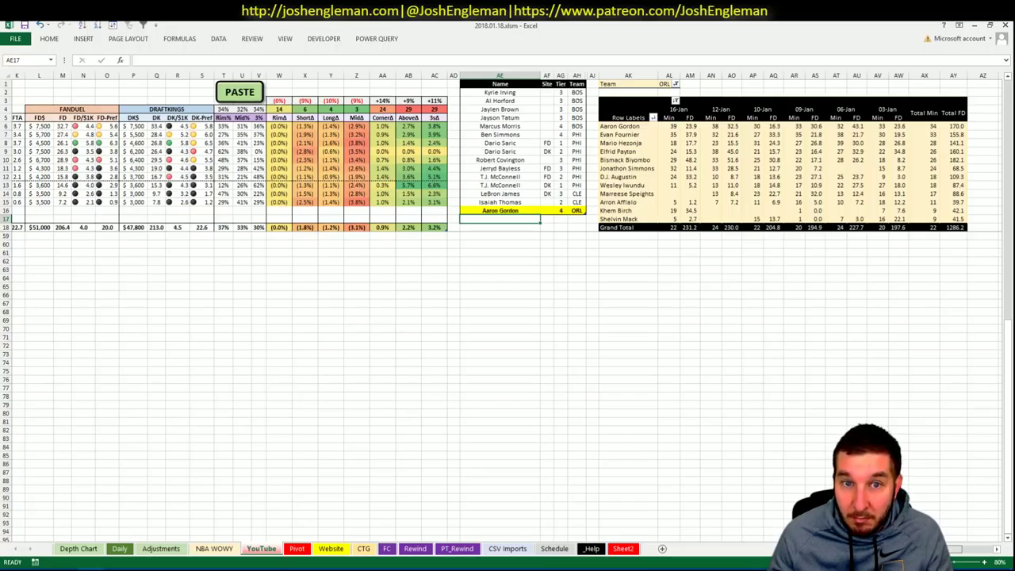
pyautogui.hscroll(-5, 761, 530)
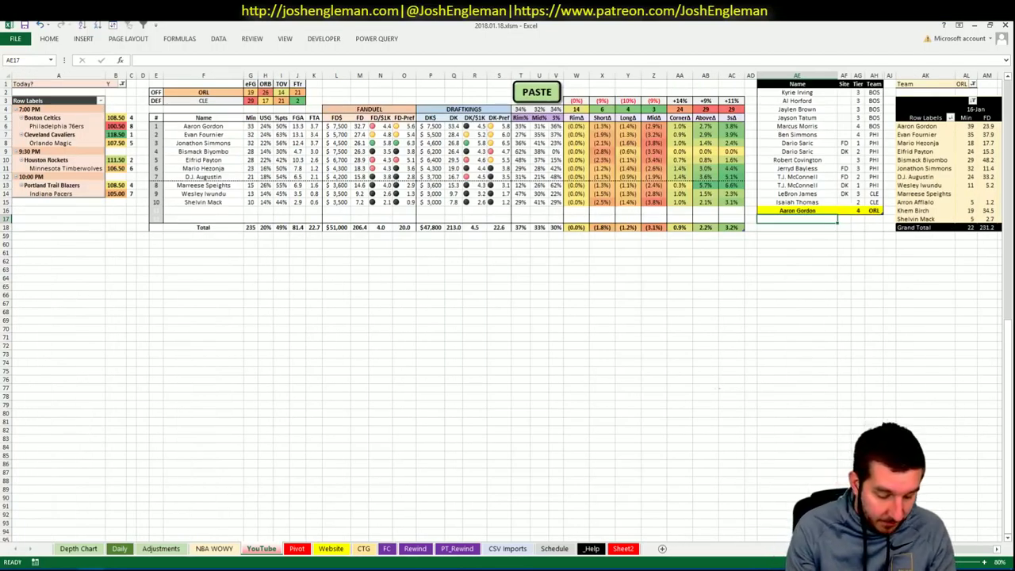
pyautogui.write('Evan Fournie')
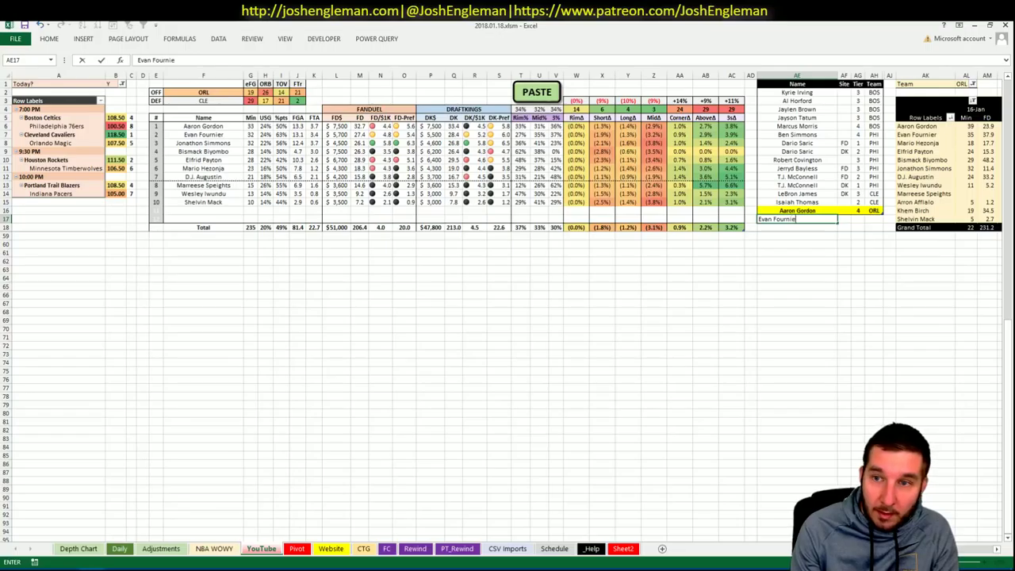
pyautogui.write('r')
pyautogui.press('Tab')
pyautogui.press('Tab')
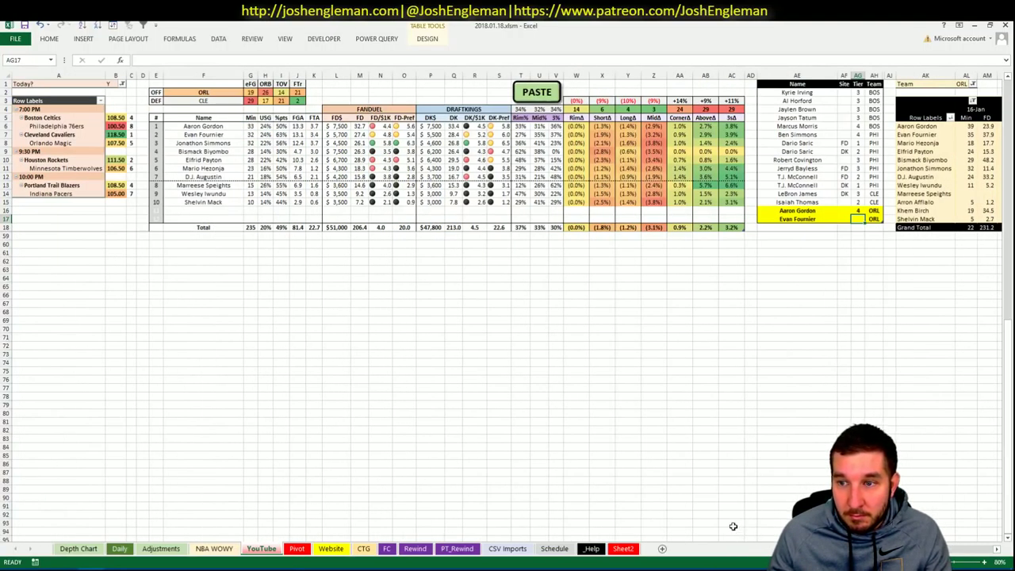
pyautogui.write('3')
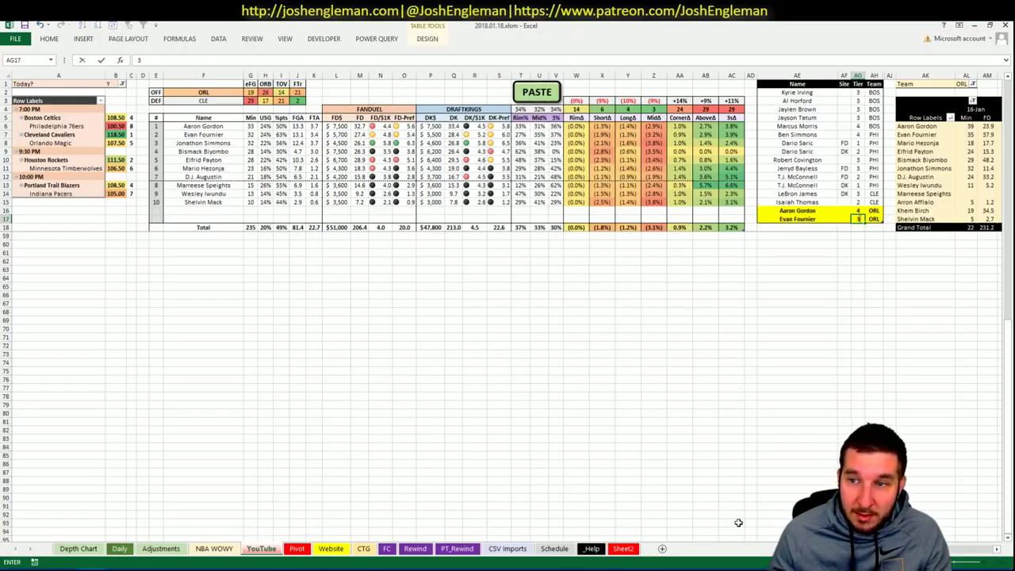
pyautogui.press('Tab')
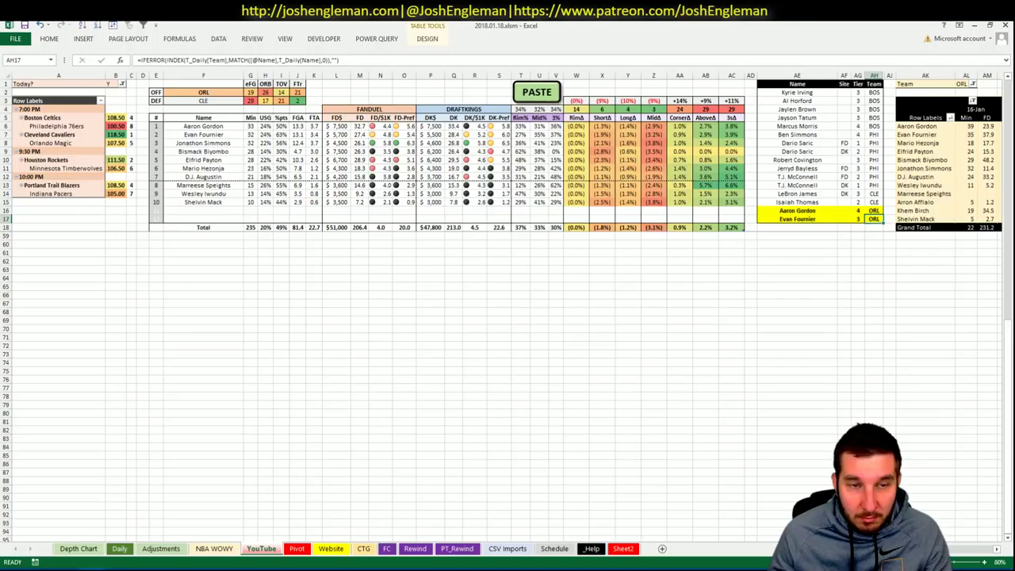
# Step: Switch to FantasyCruncher in the browser and review Jonathon Simmons's game log among the small forwards
pyautogui.click(773, 229)
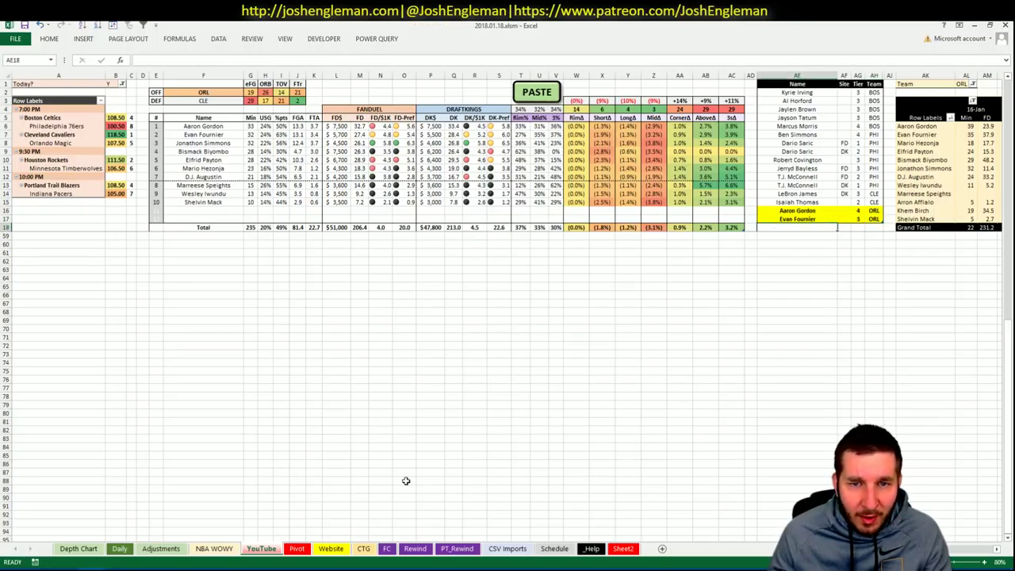
pyautogui.hotkey('alt', 'Tab')
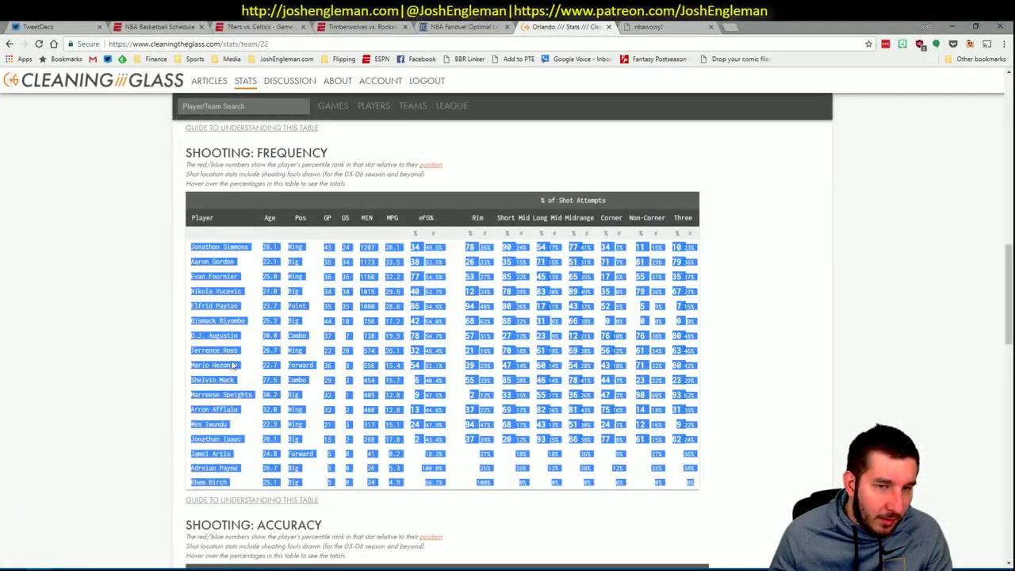
pyautogui.hotkey('ctrl', 'shift', 'Tab')
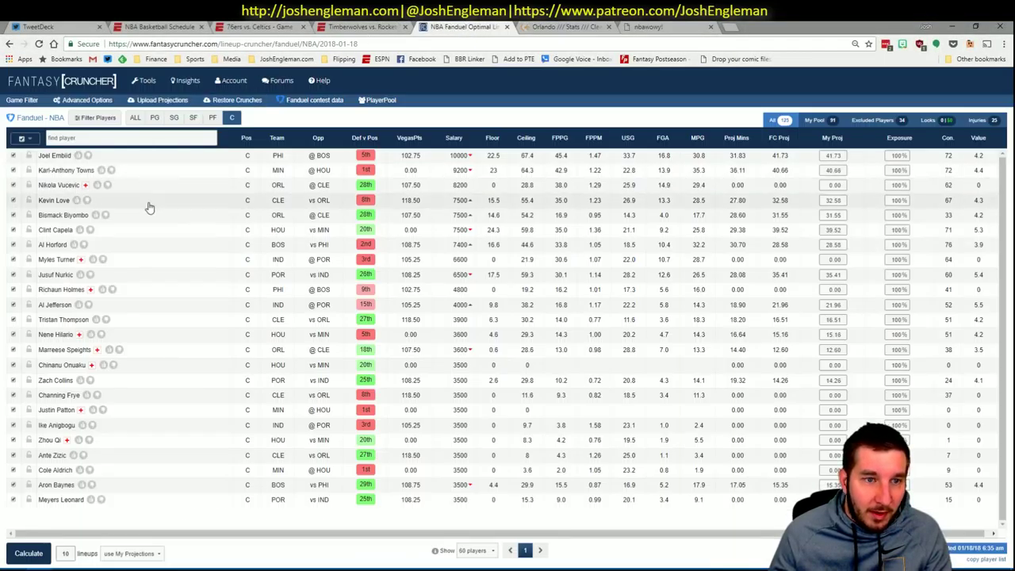
pyautogui.click(175, 119)
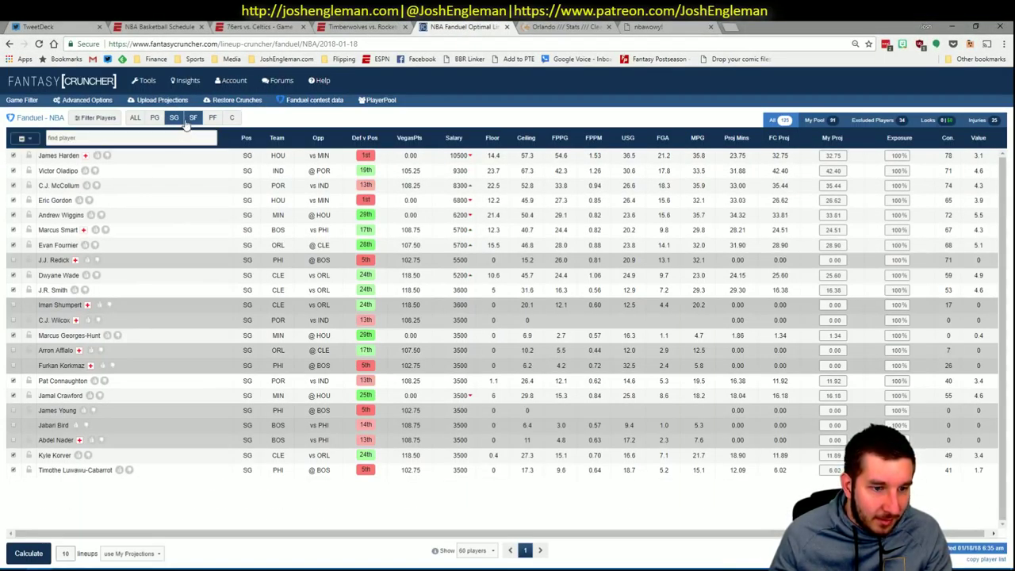
pyautogui.click(191, 119)
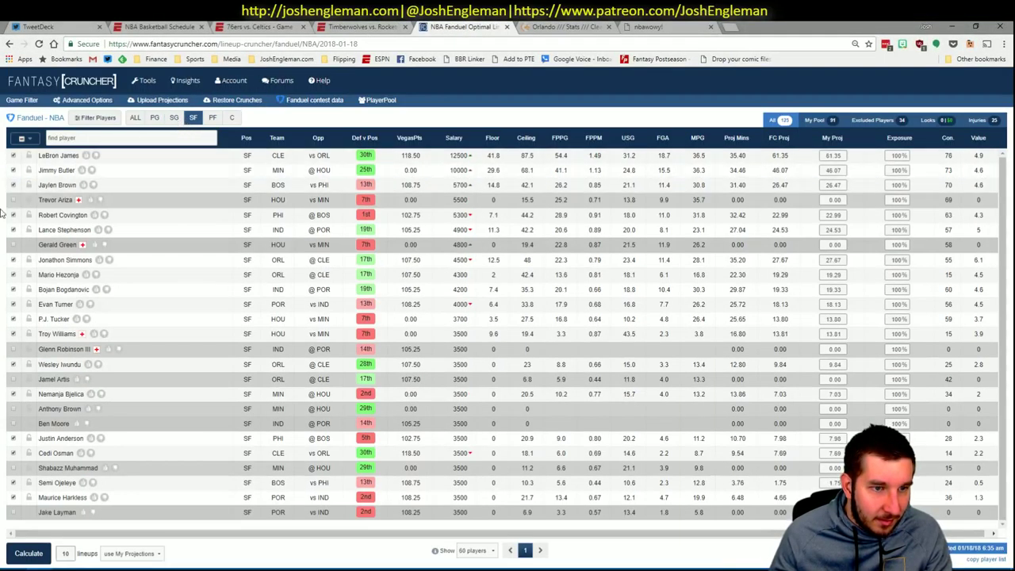
pyautogui.click(53, 262)
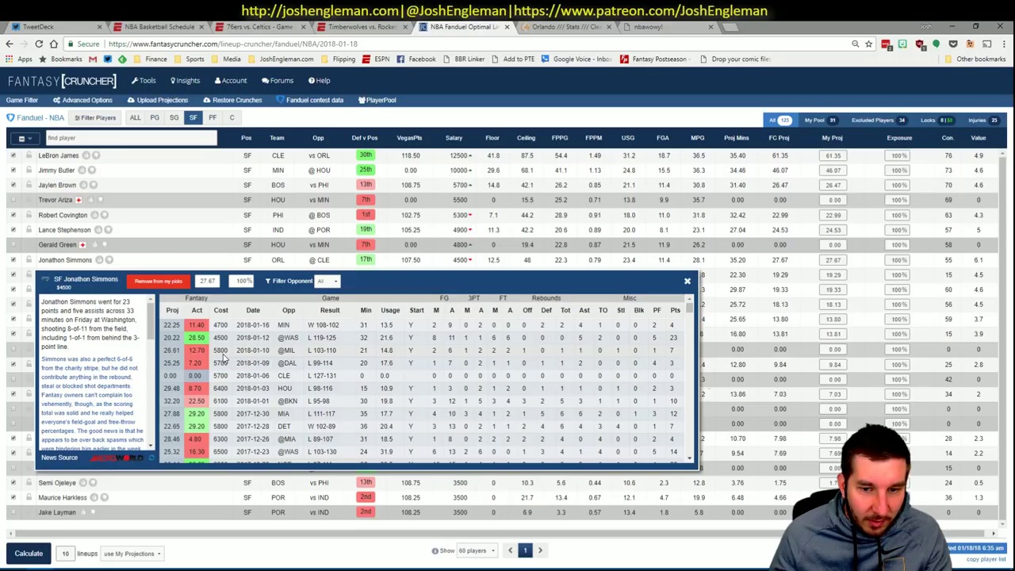
pyautogui.click(686, 282)
# Step: Return to the Excel workbook and add Jonathon Simmons to the player shortlist below Evan Fournier
pyautogui.hotkey('alt', 'Tab')
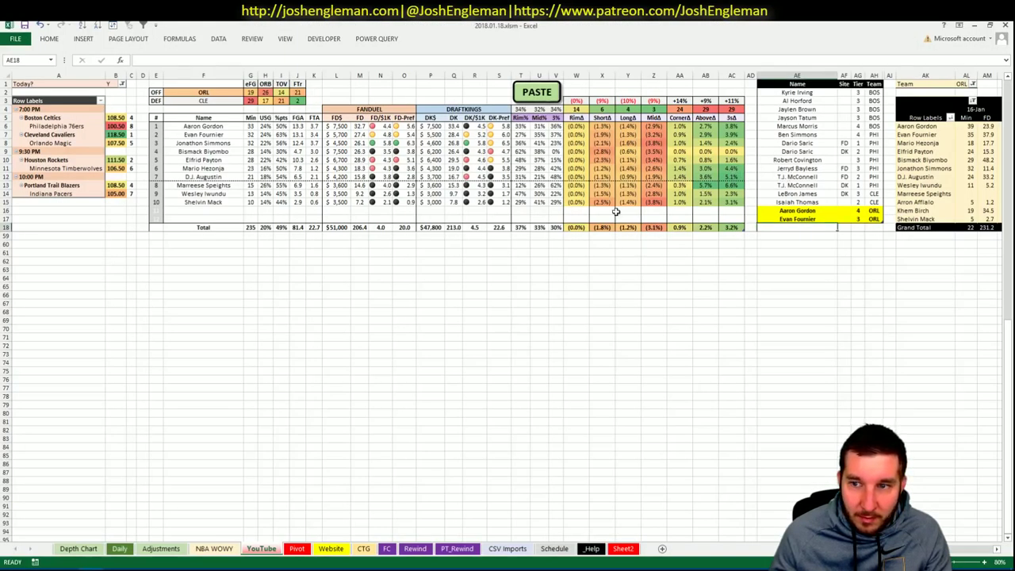
pyautogui.write('Jonath')
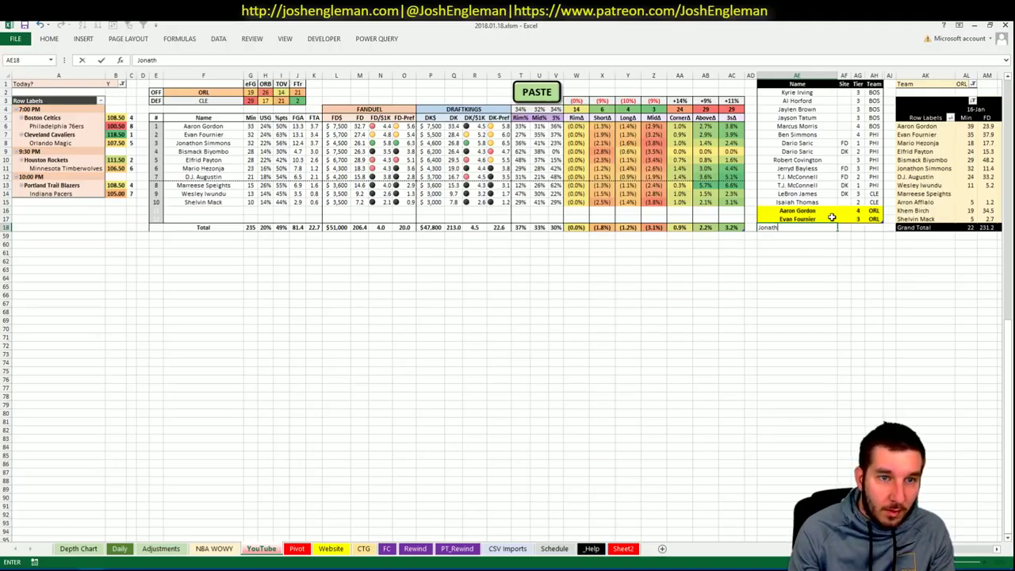
pyautogui.write('on Si')
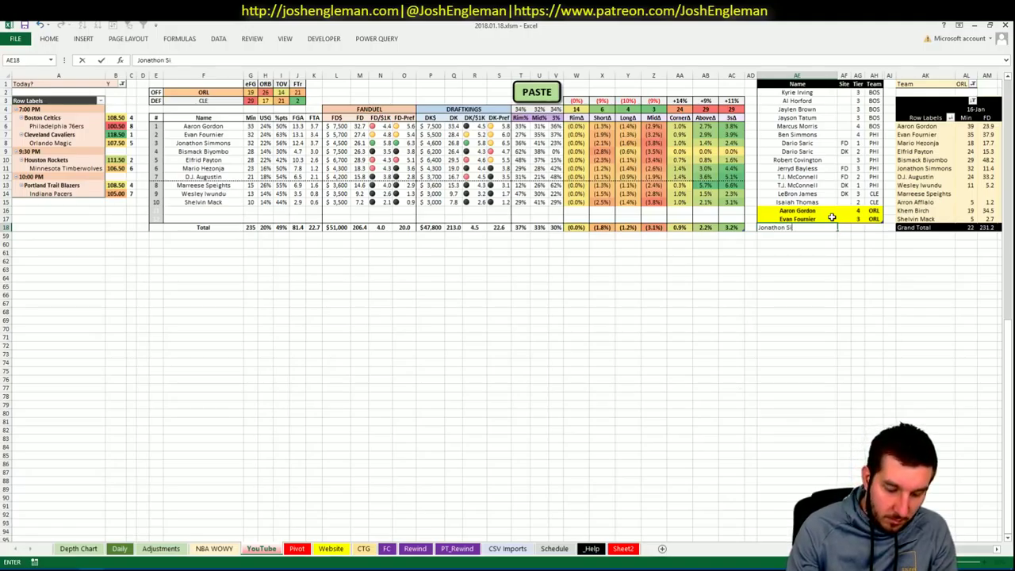
pyautogui.write('mmons')
pyautogui.press('Return')
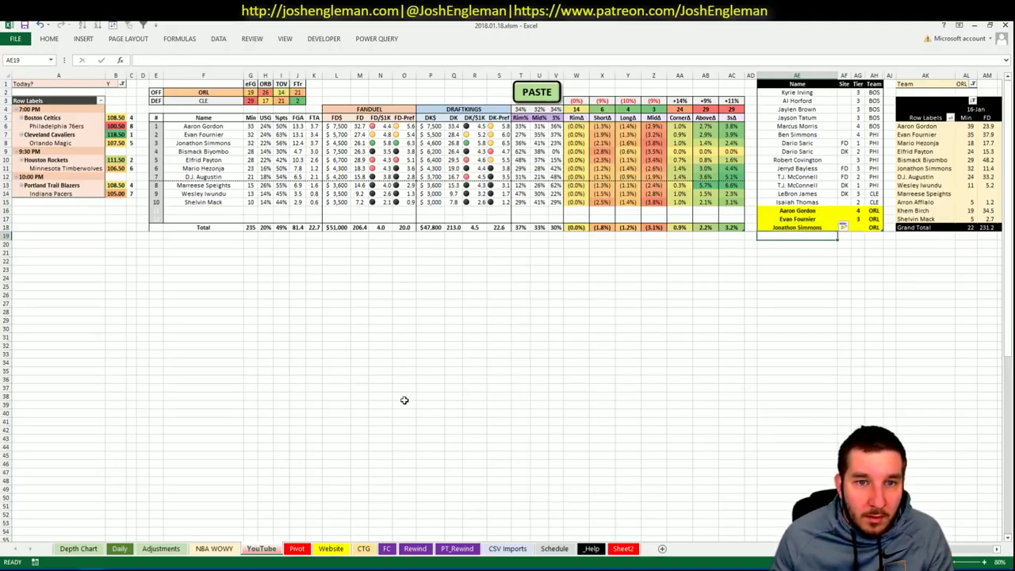
# Step: Copy Jonathon Simmons's name from the ORL group on the Pivot sheet
pyautogui.hscroll(5, 843, 226)
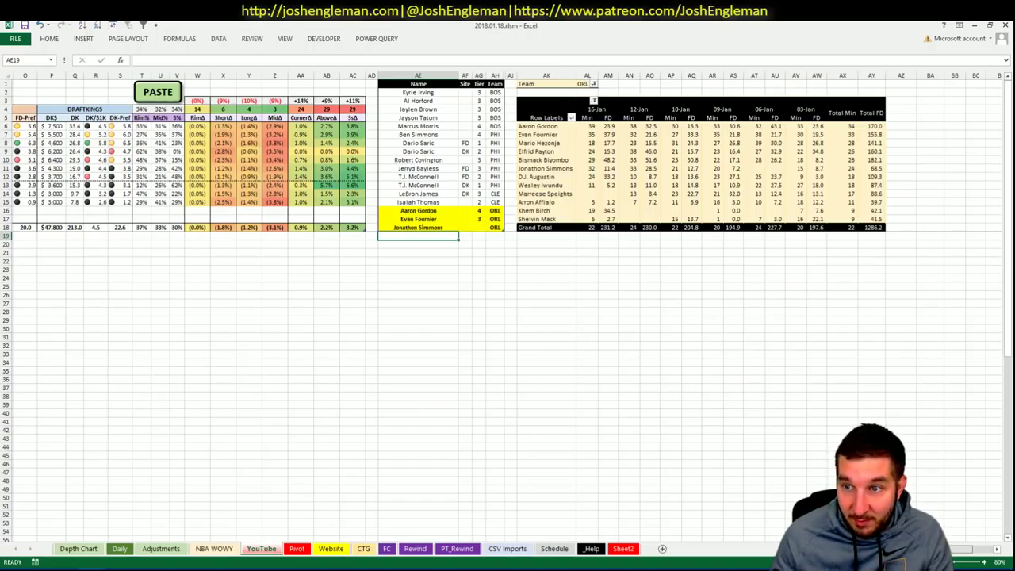
pyautogui.hscroll(1, 508, 159)
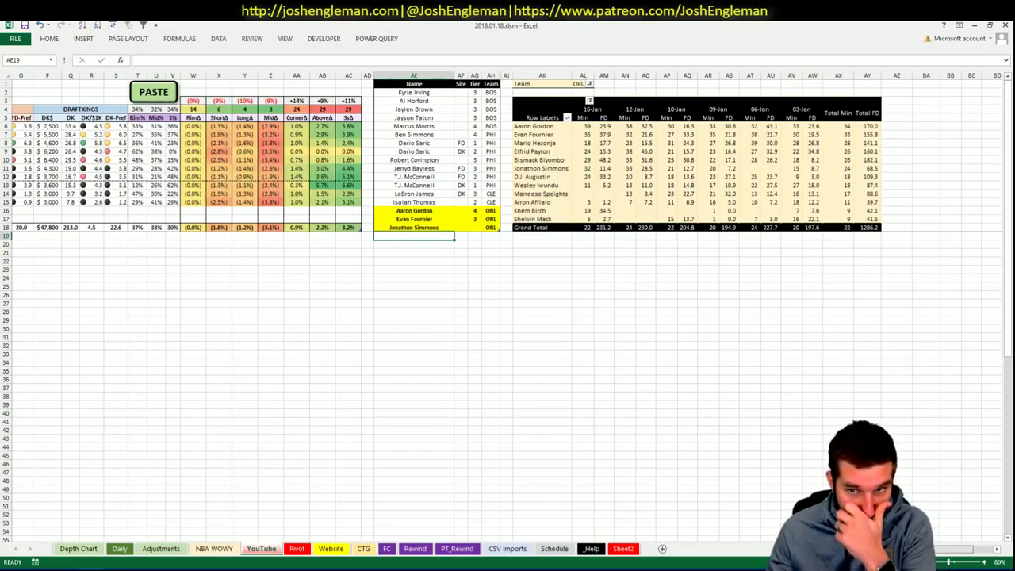
pyautogui.hscroll(-5, 553, 459)
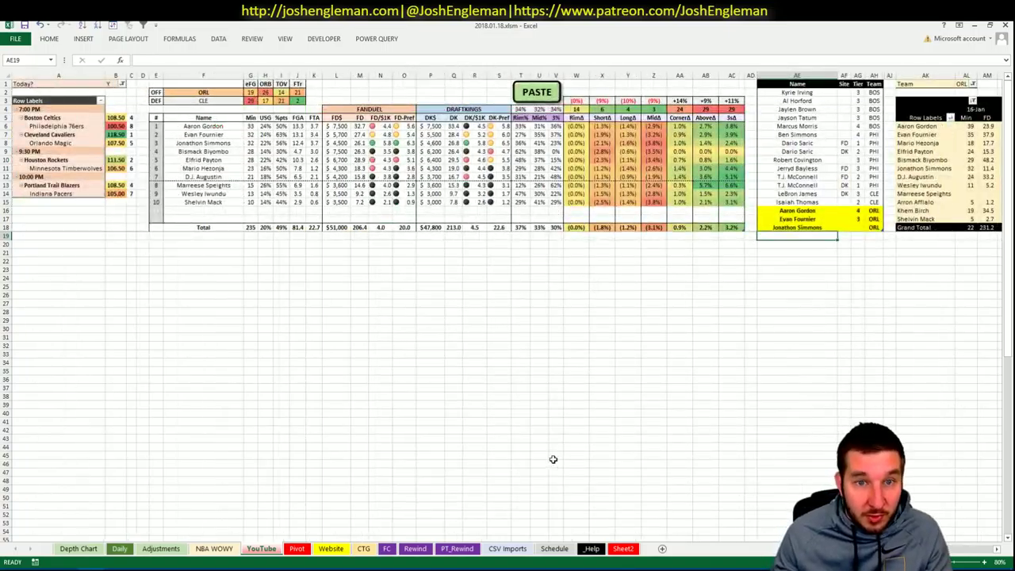
pyautogui.click(298, 549)
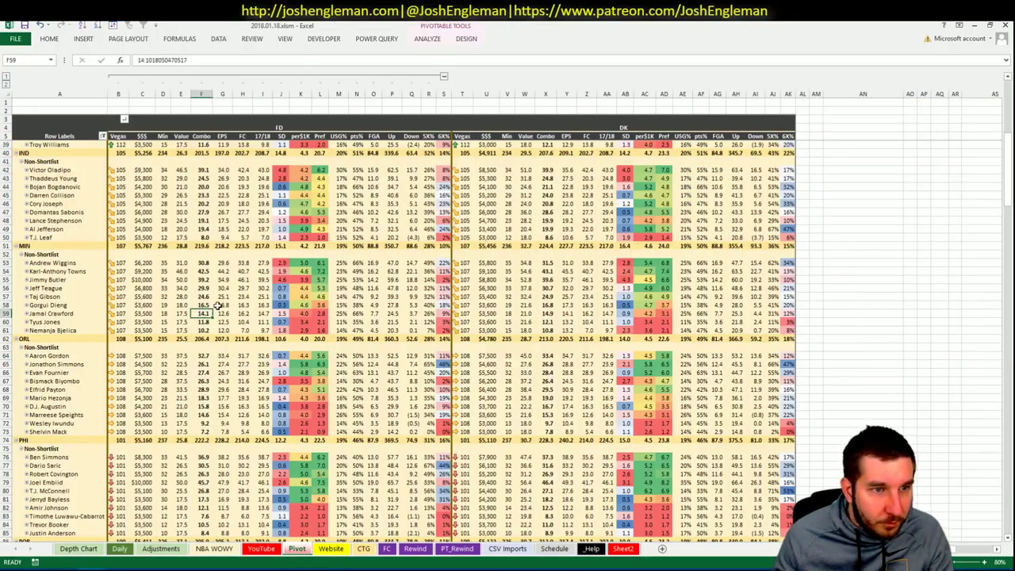
pyautogui.scroll(-3, 198, 314)
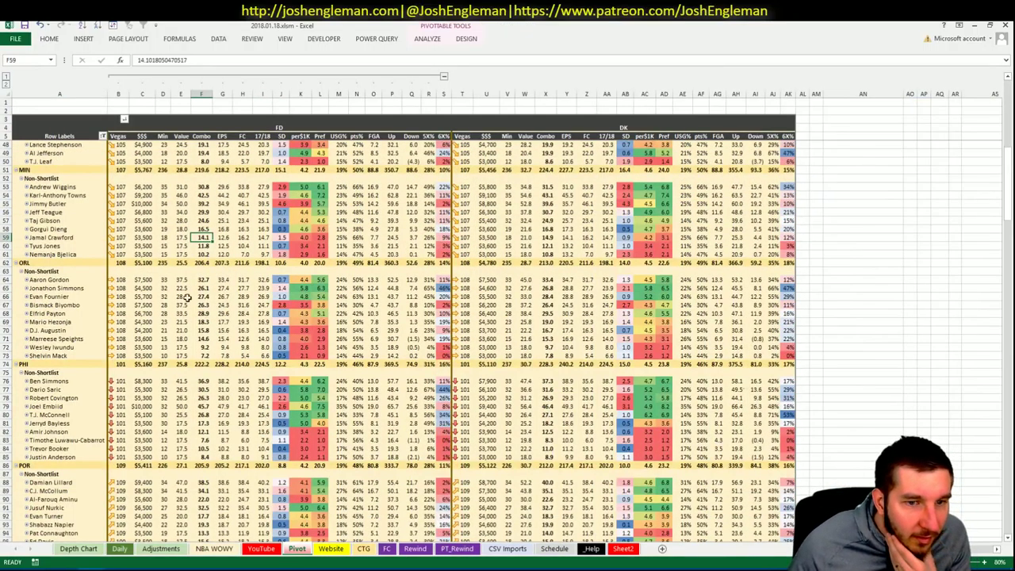
pyautogui.click(83, 290)
pyautogui.hotkey('ctrl', 'c')
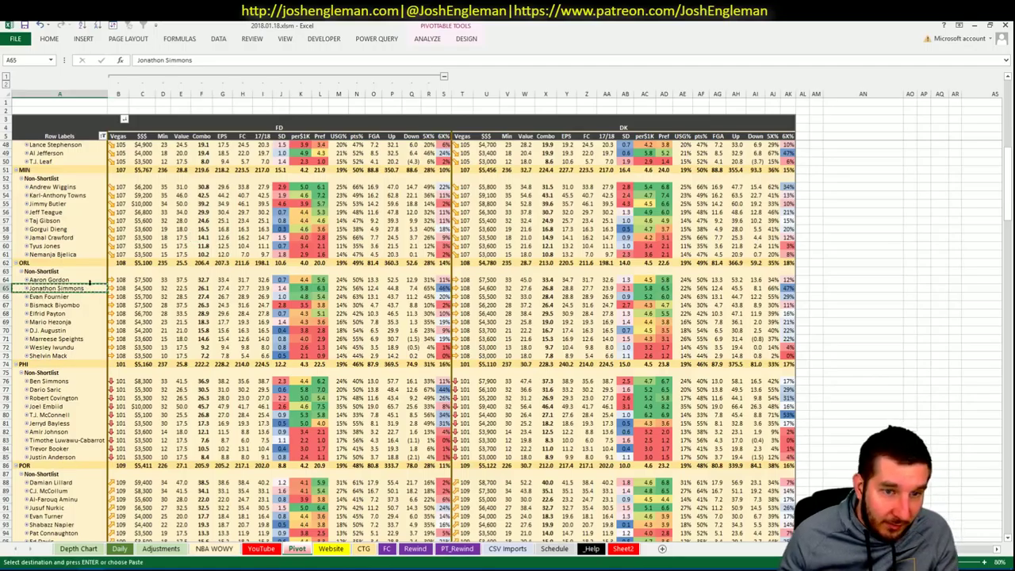
# Step: Filter the minutes and FPPM chart's pivot table on the CSV Imports sheet to the player Jonathon Simmons
pyautogui.click(363, 548)
pyautogui.click(507, 548)
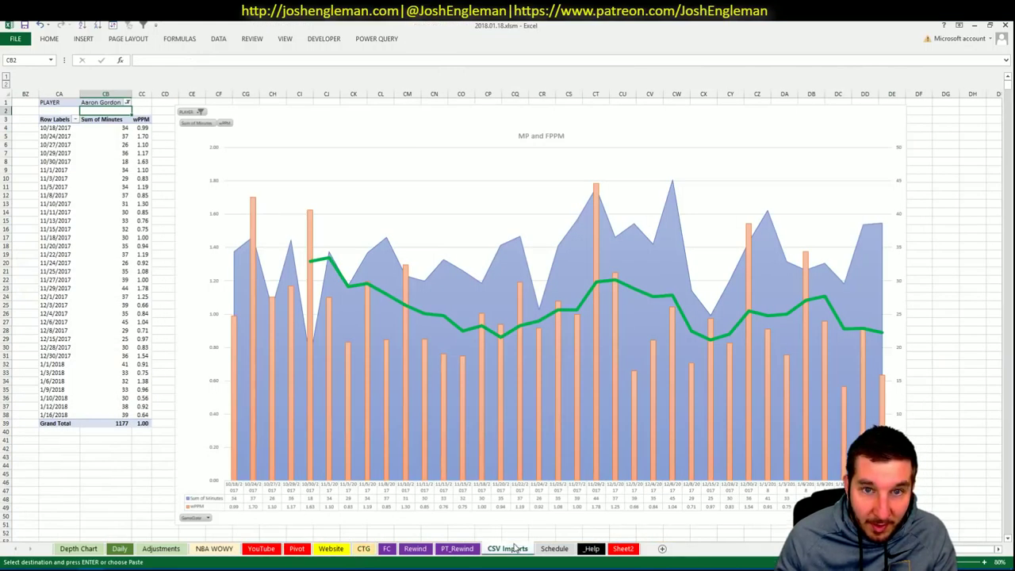
pyautogui.click(103, 103)
pyautogui.rightClick(104, 102)
pyautogui.press('Escape')
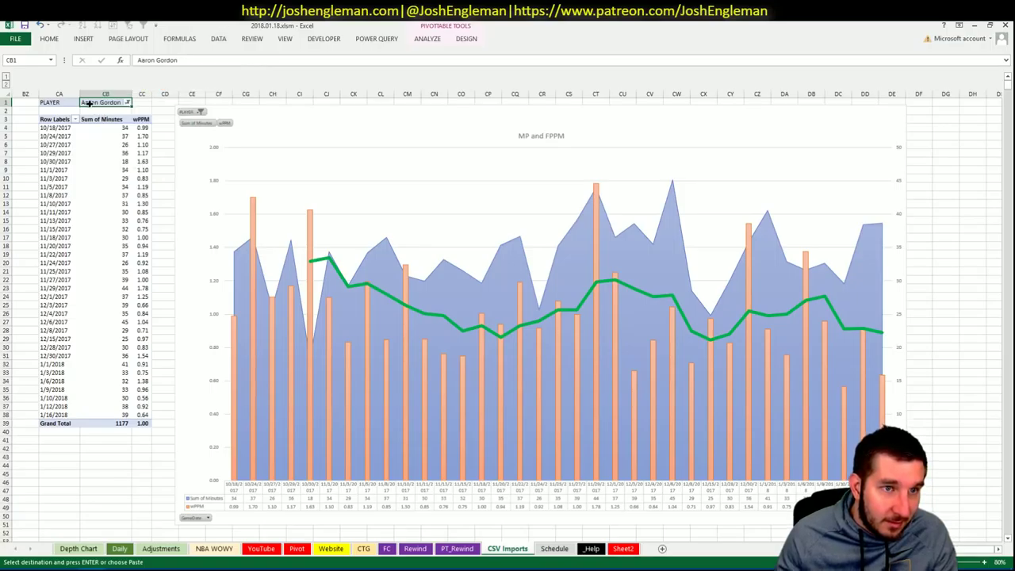
pyautogui.write('Jonathon Si')
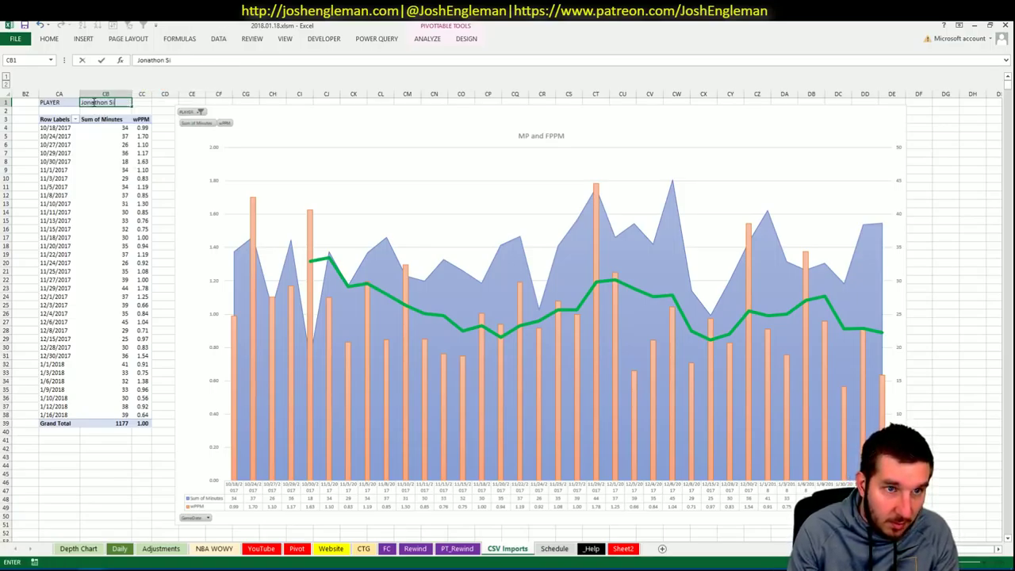
pyautogui.write('mmons')
pyautogui.press('Return')
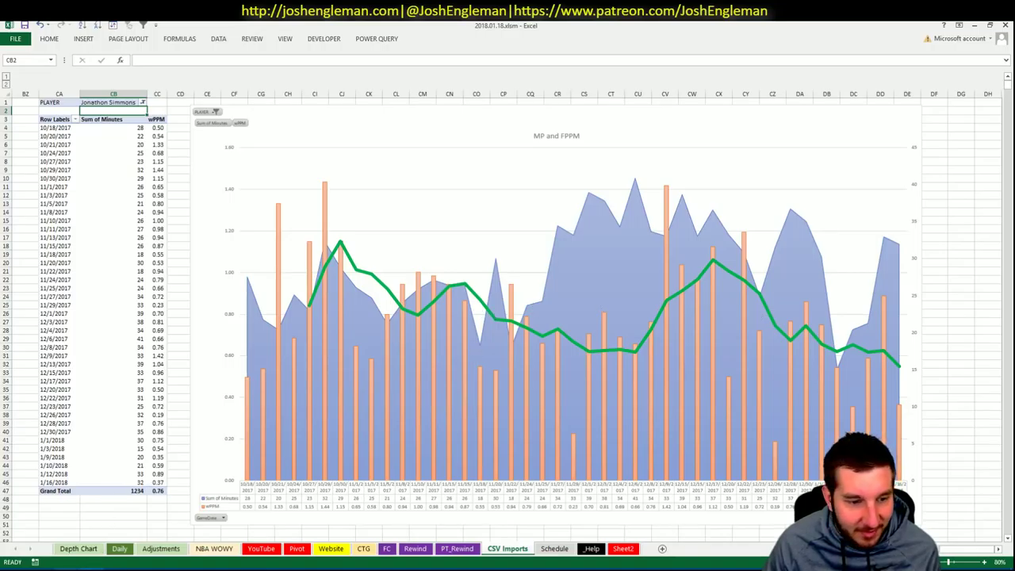
pyautogui.hotkey('alt', 'Tab')
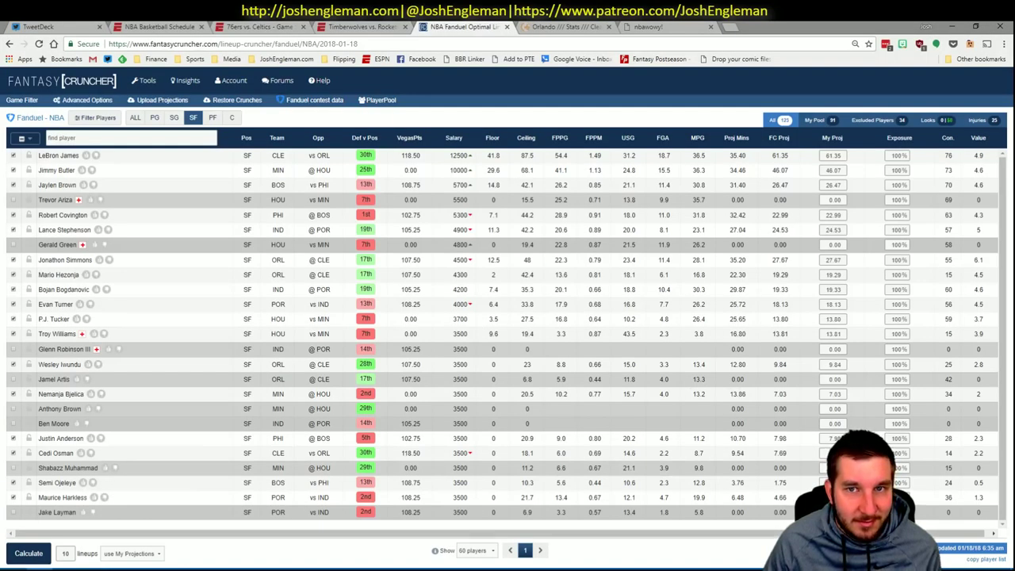
pyautogui.hotkey('alt', 'Tab')
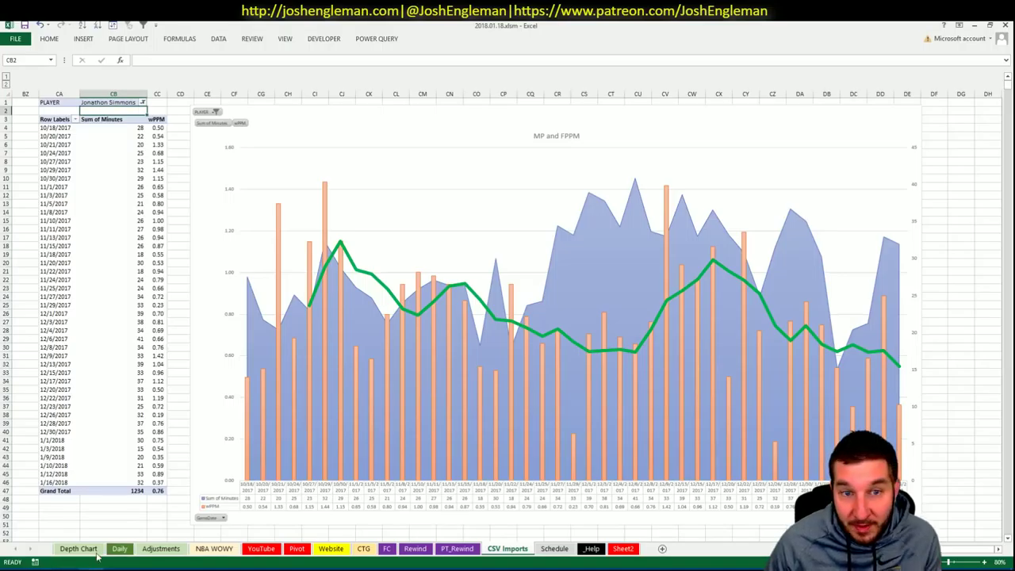
pyautogui.click(161, 548)
pyautogui.click(215, 549)
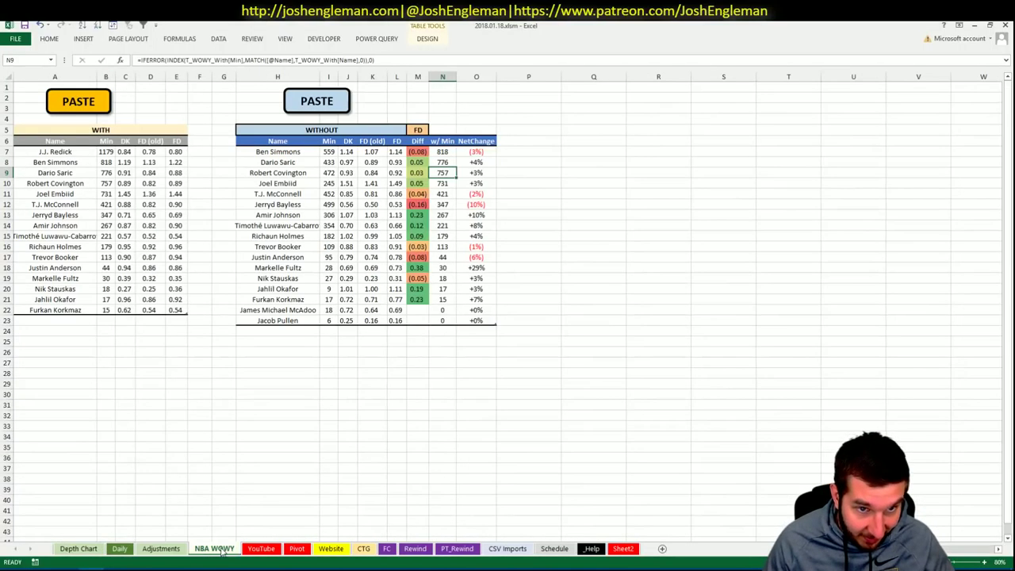
# Step: Give Jonathon Simmons tier 2 in the shortlist on the YouTube sheet
pyautogui.click(261, 549)
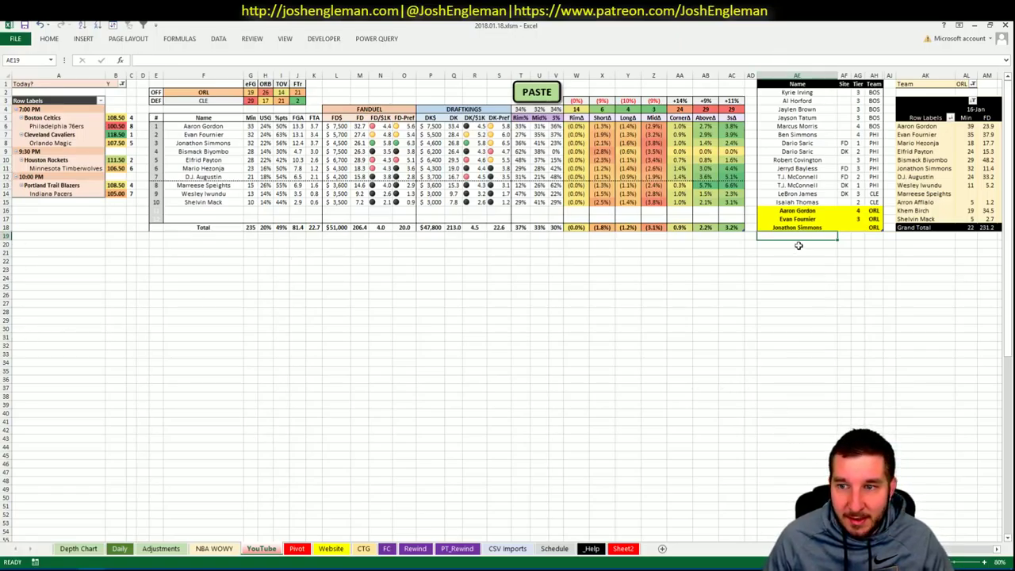
pyautogui.click(857, 227)
pyautogui.write('2')
pyautogui.press('Return')
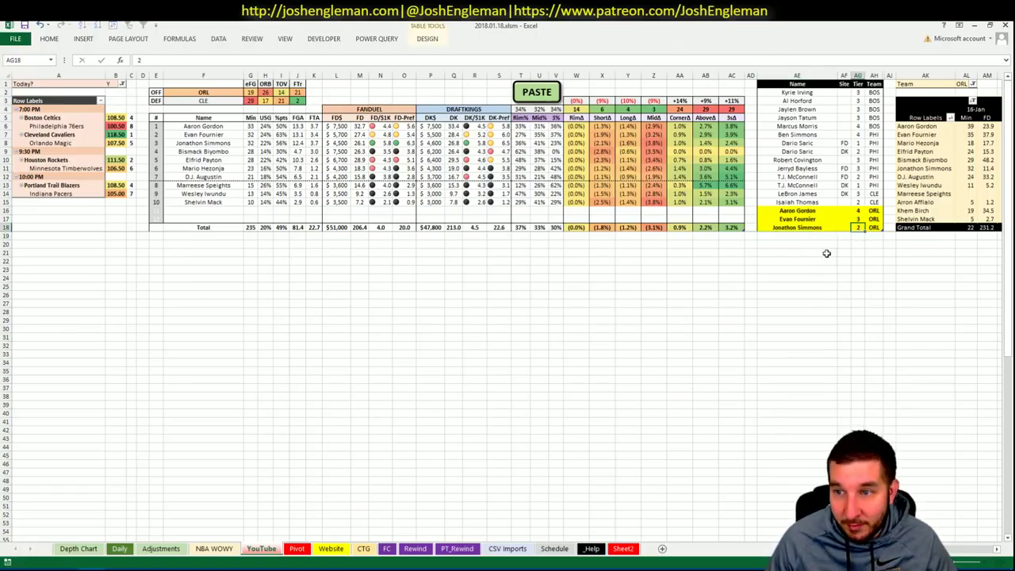
pyautogui.click(815, 234)
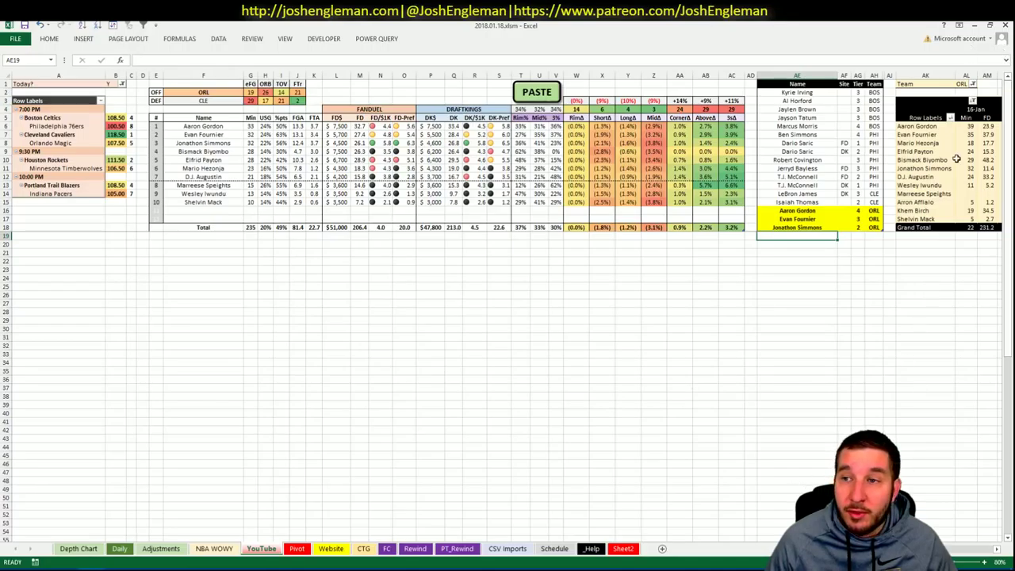
# Step: Review Orlando's recent game minutes and FD points, and change the offensive team above the player table to HOU
pyautogui.hscroll(7, 507, 309)
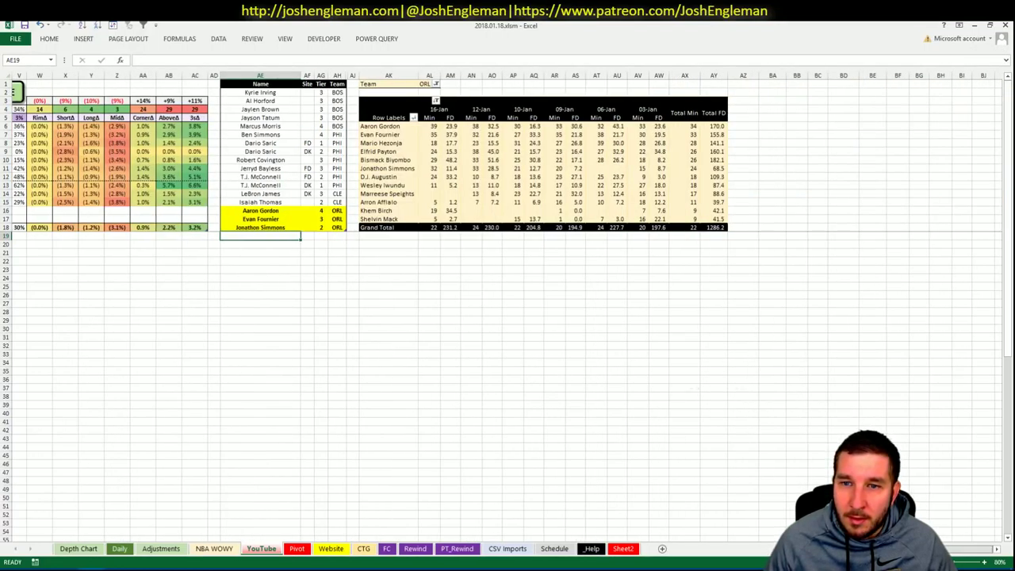
pyautogui.hscroll(-7, 720, 484)
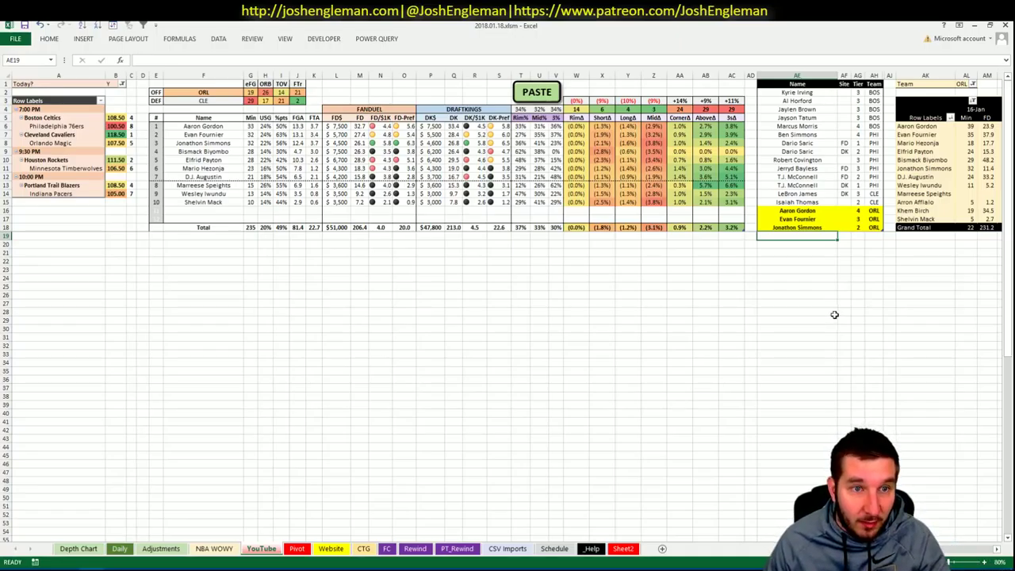
pyautogui.click(231, 92)
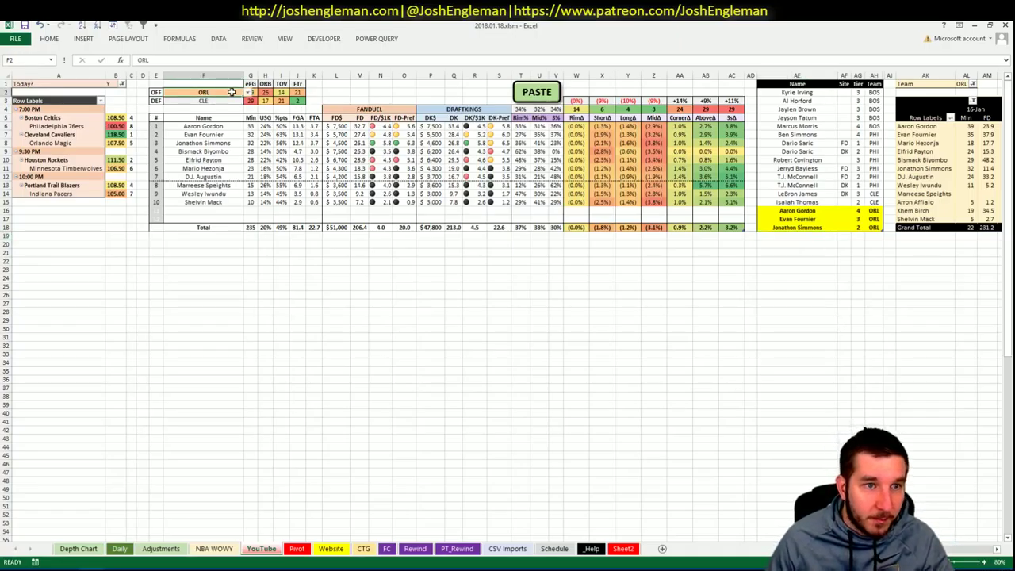
pyautogui.write('HOU')
pyautogui.press('Return')
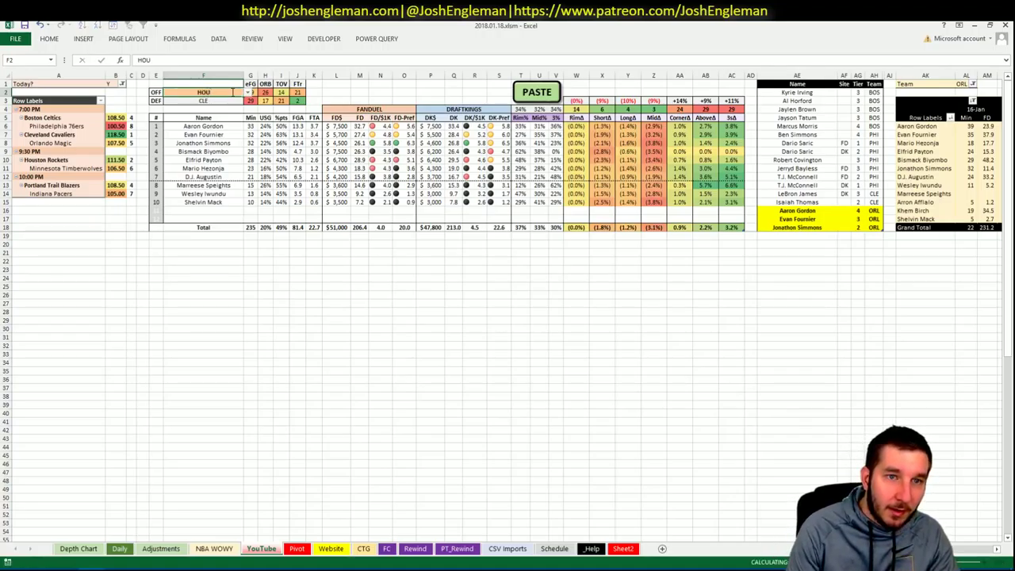
# Step: Switch to Cleaning the Glass in the browser and open the stats page of the Houston Rockets
pyautogui.hotkey('alt', 'Tab')
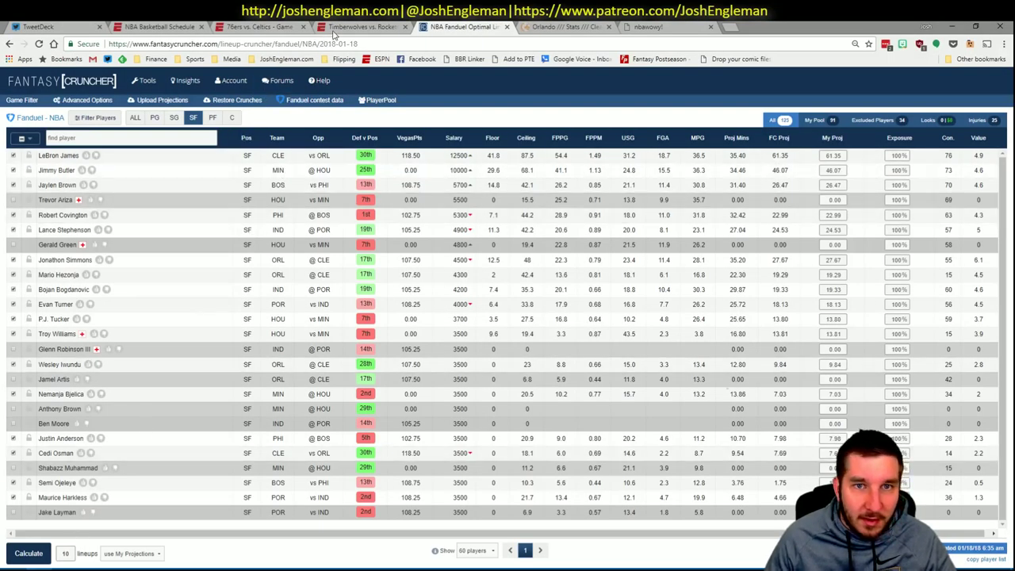
pyautogui.hotkey('ctrl', 'Tab')
pyautogui.click(247, 108)
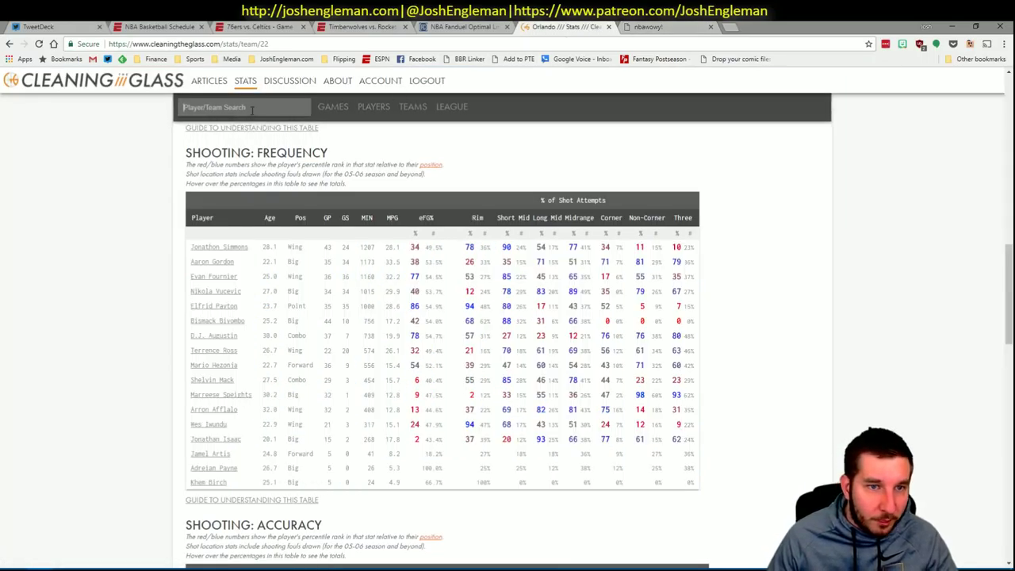
pyautogui.write('Houston Rockets')
pyautogui.press('Return')
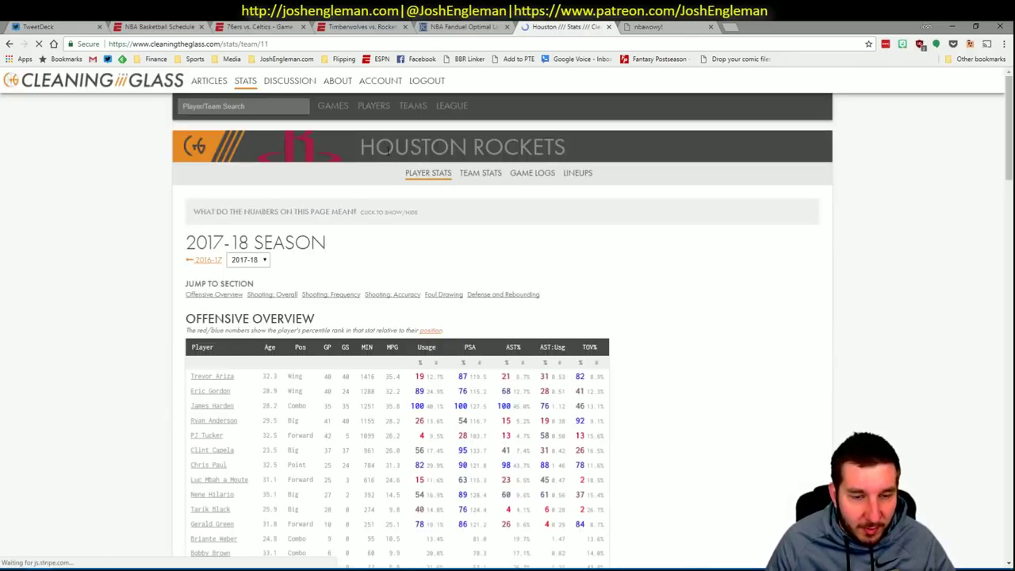
# Step: Copy Houston's Shooting: Frequency player rows from Cleaning the Glass and paste them into the YouTube sheet in Excel with its paste macro
pyautogui.click(321, 295)
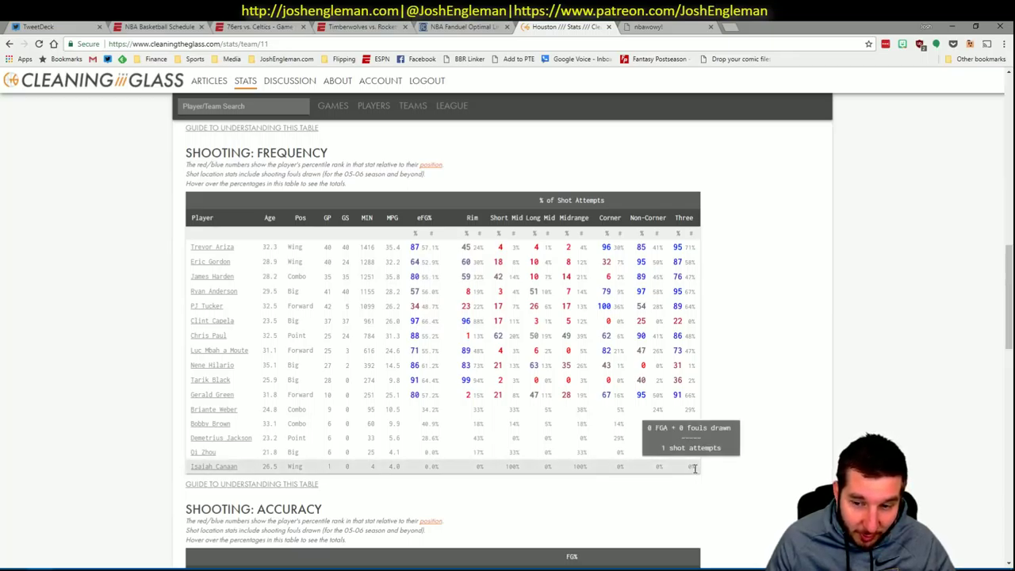
pyautogui.moveTo(699, 475); pyautogui.dragTo(193, 248)
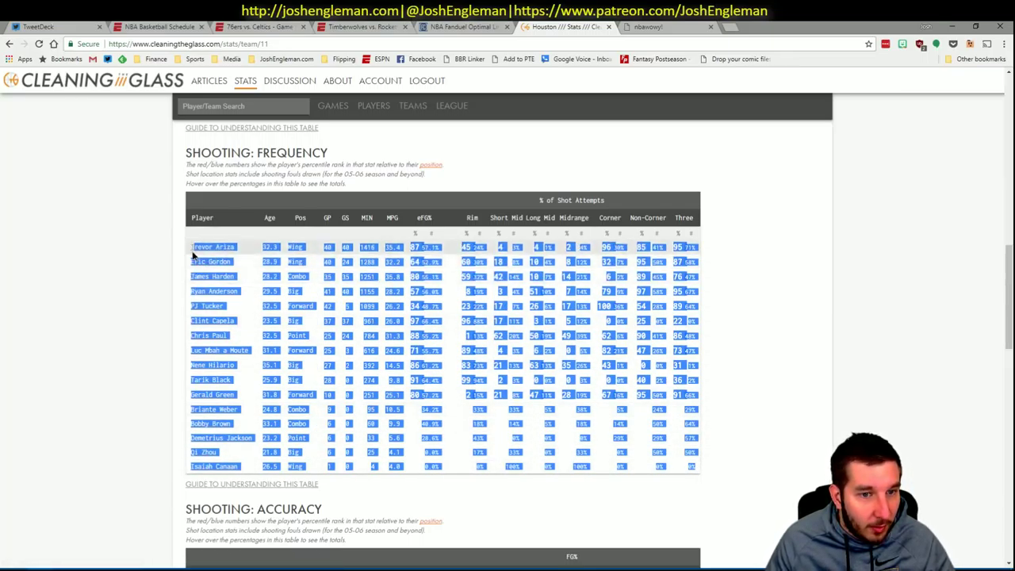
pyautogui.hotkey('alt', 'Tab')
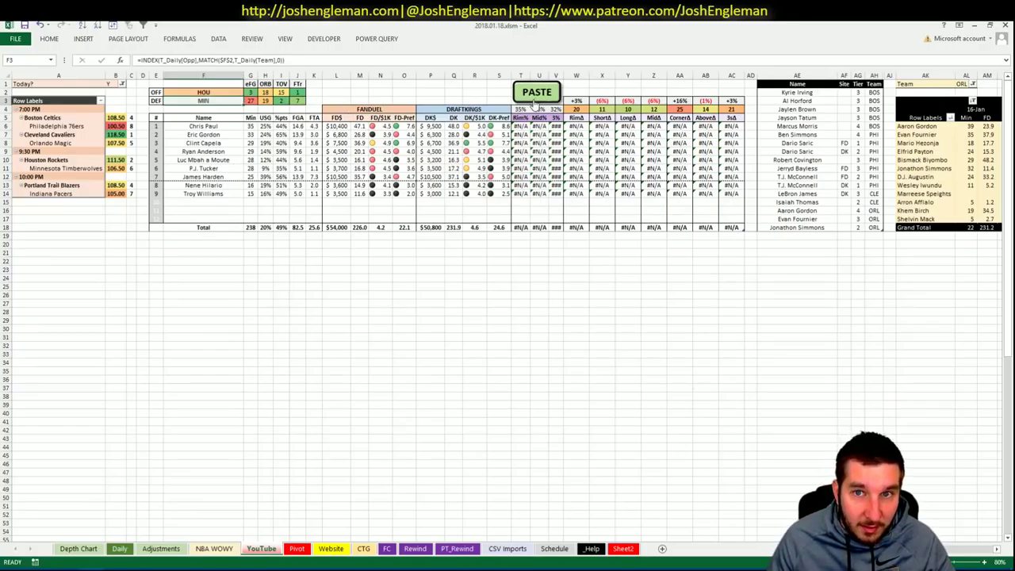
pyautogui.click(535, 93)
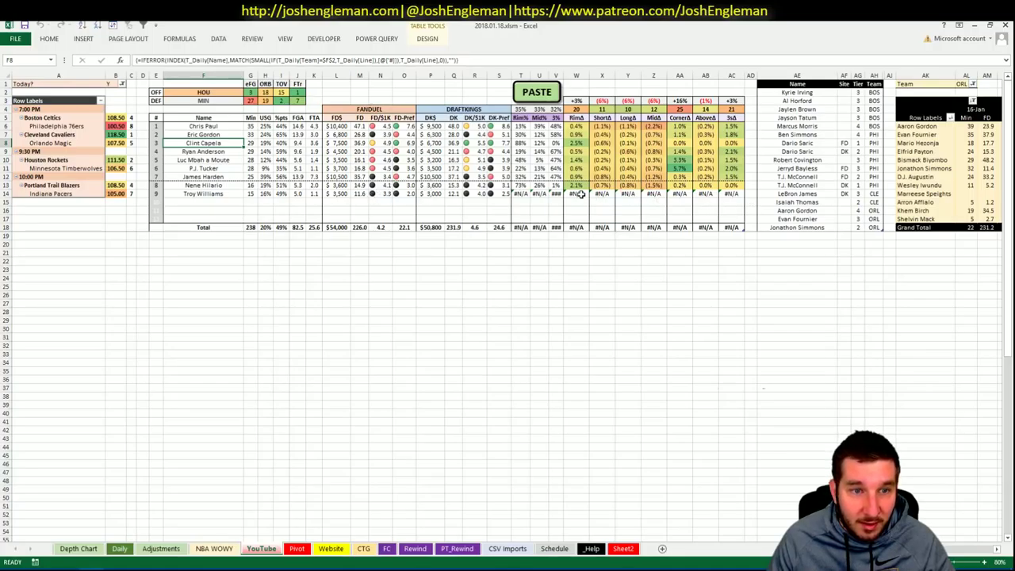
pyautogui.click(406, 219)
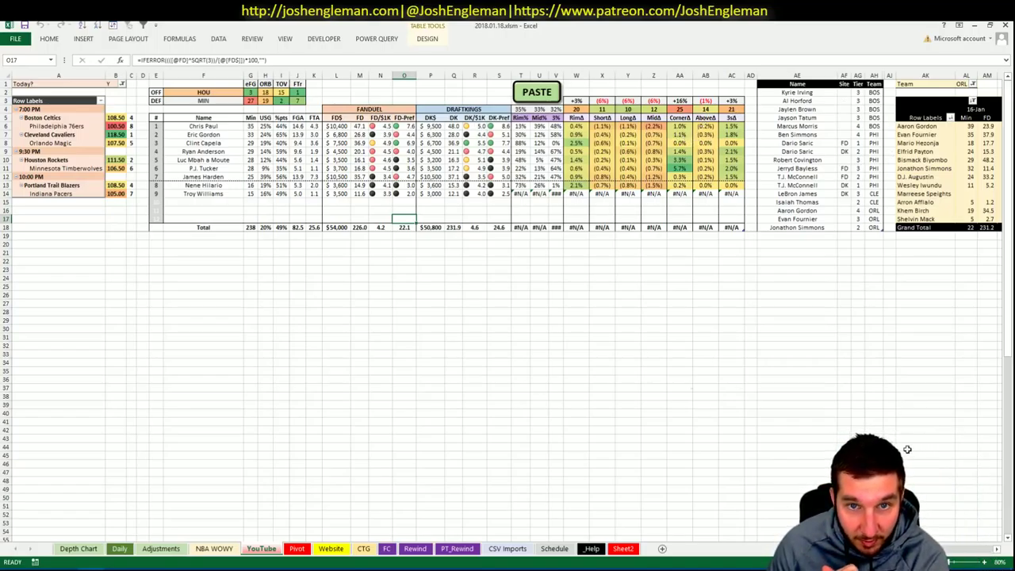
# Step: Filter the recent-games pivot table to team HOU and review its players' minutes and FD points by game date
pyautogui.click(961, 84)
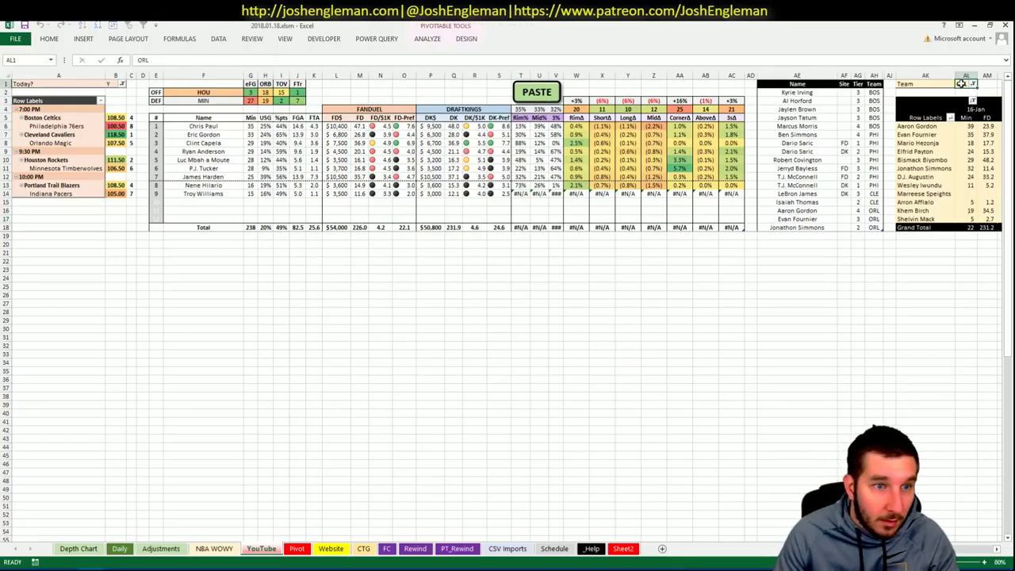
pyautogui.write('HOU')
pyautogui.press('Return')
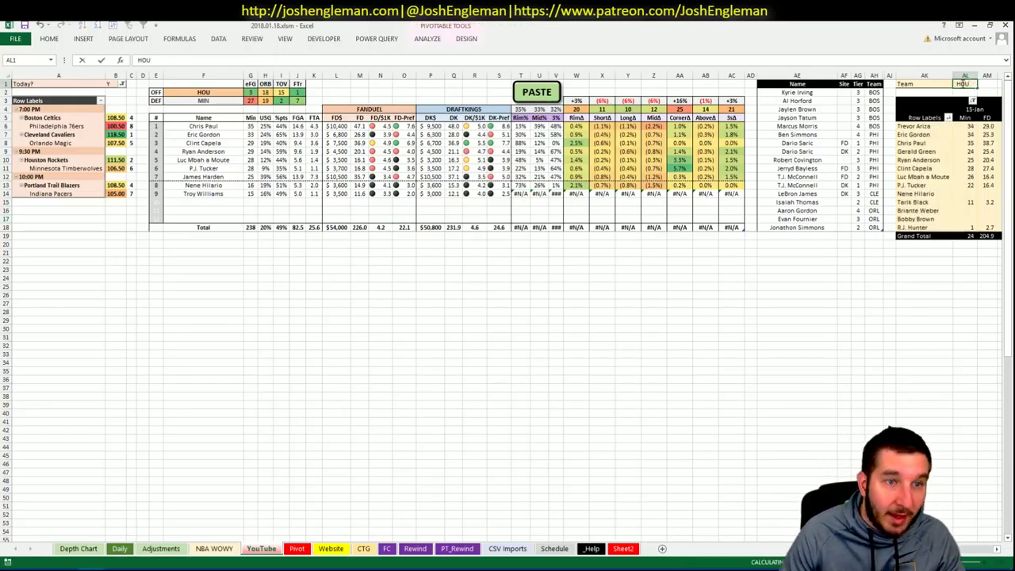
pyautogui.press('Return')
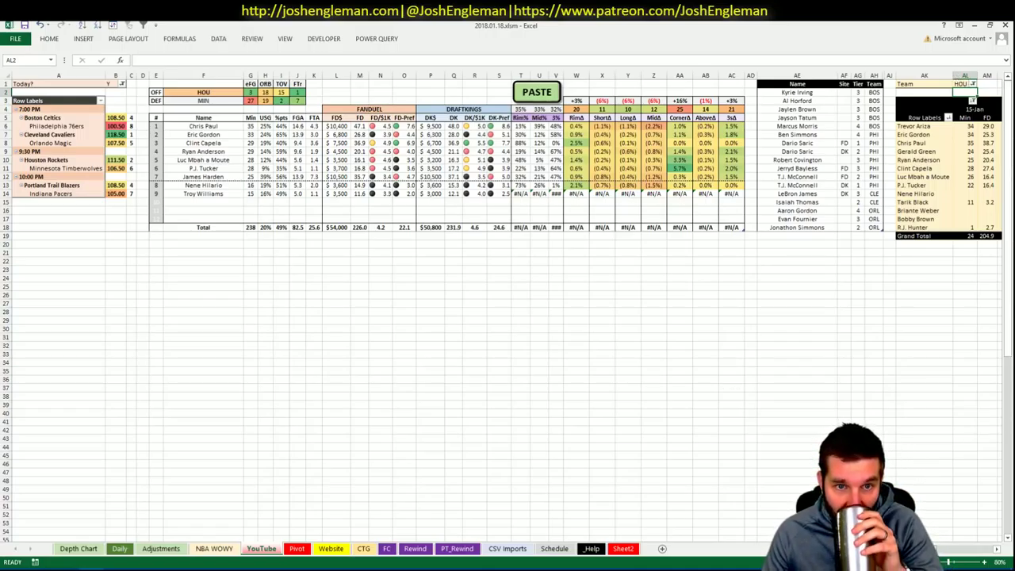
pyautogui.hscroll(10, 507, 317)
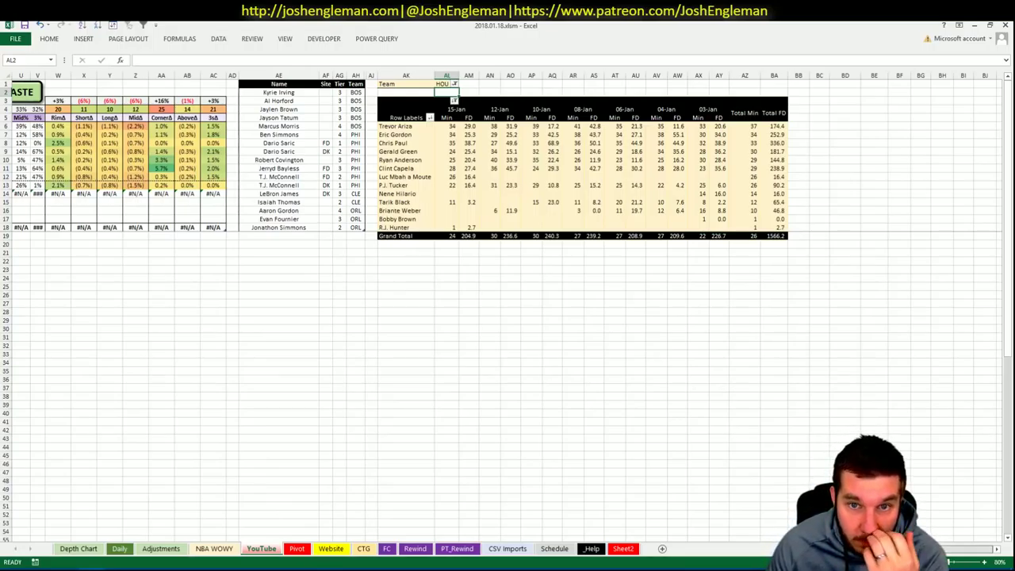
pyautogui.hscroll(-10, 507, 317)
pyautogui.hscroll(10, 967, 561)
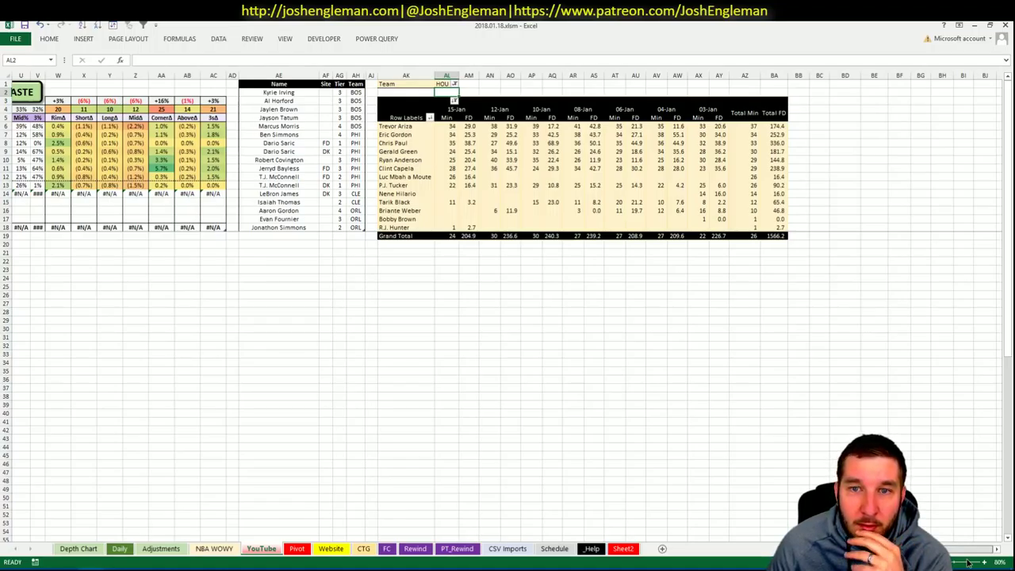
pyautogui.hscroll(-10, 967, 562)
pyautogui.hscroll(-2, 967, 561)
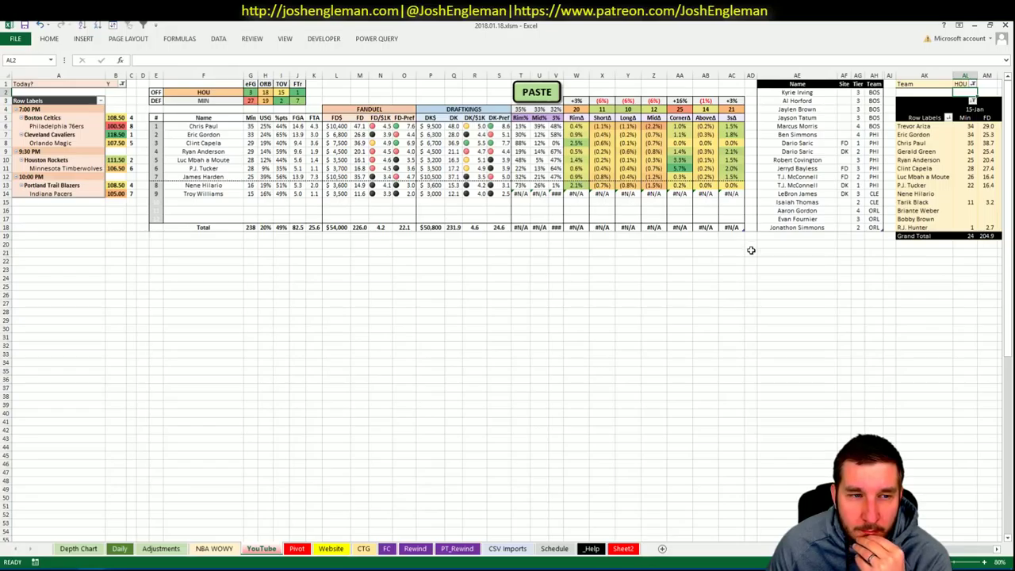
# Step: Add Chris Paul to the shortlist below Jonathon Simmons with tier 3 and no site
pyautogui.click(783, 283)
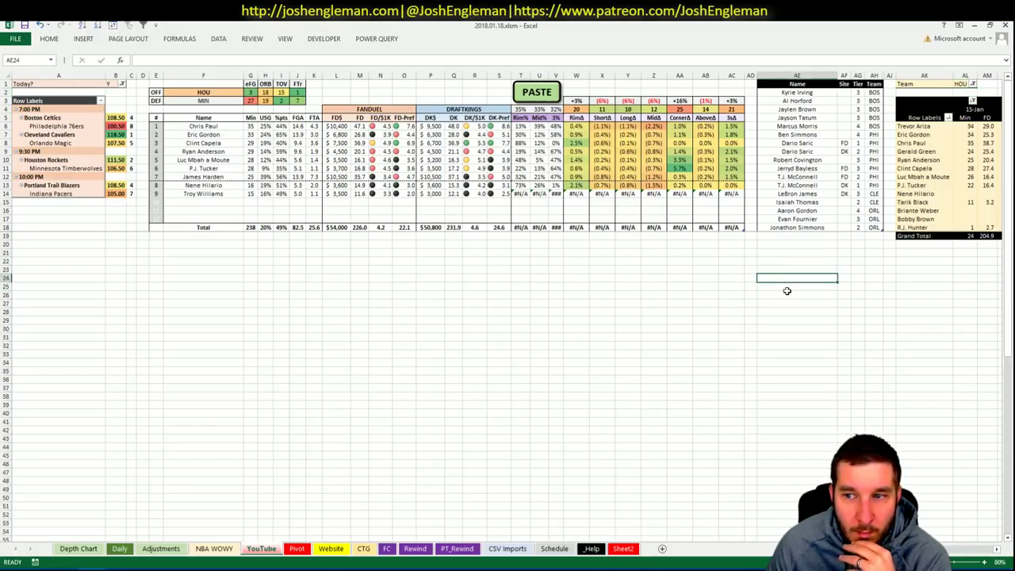
pyautogui.click(770, 234)
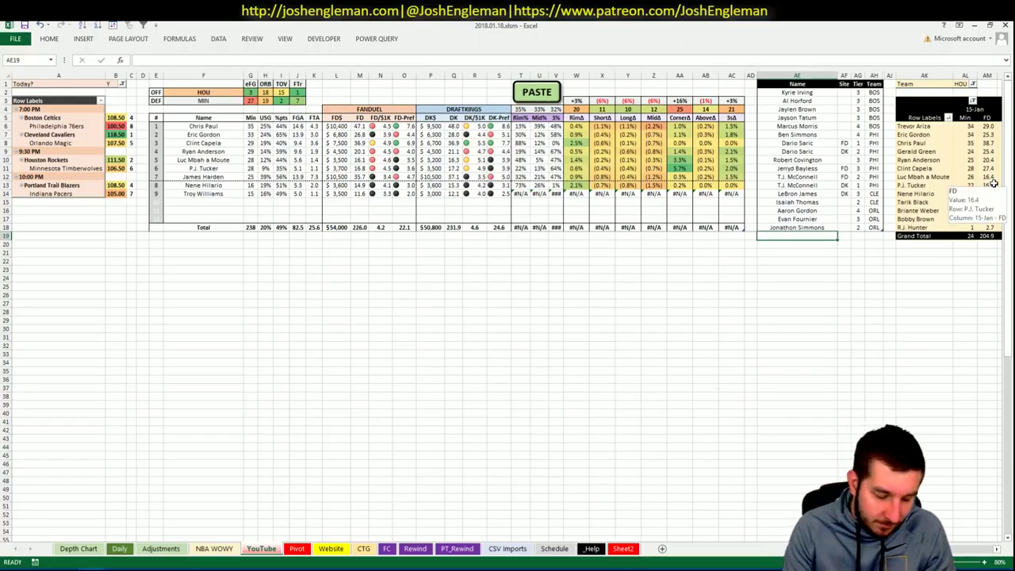
pyautogui.write('Chris Pau')
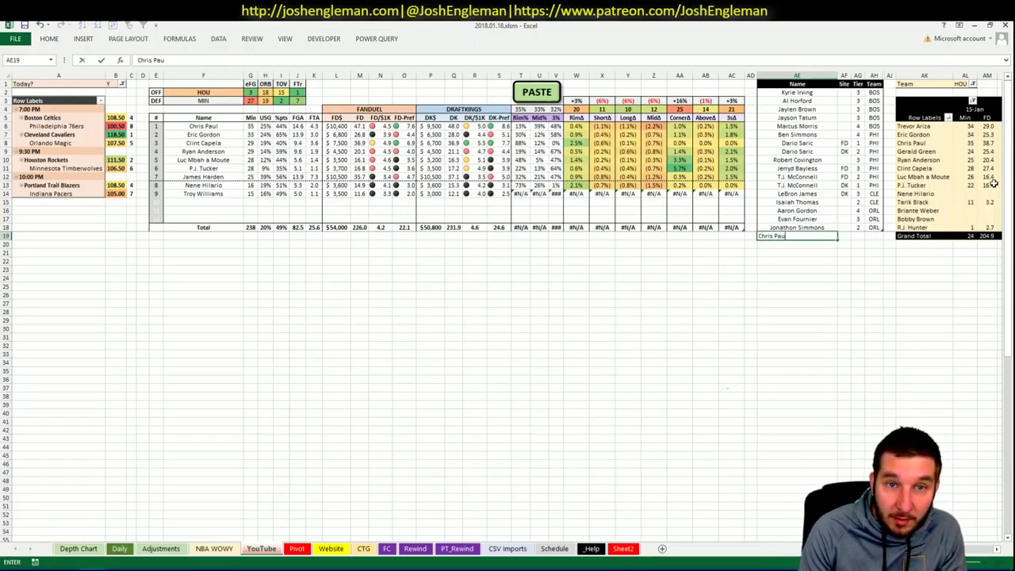
pyautogui.write('l')
pyautogui.press('Tab')
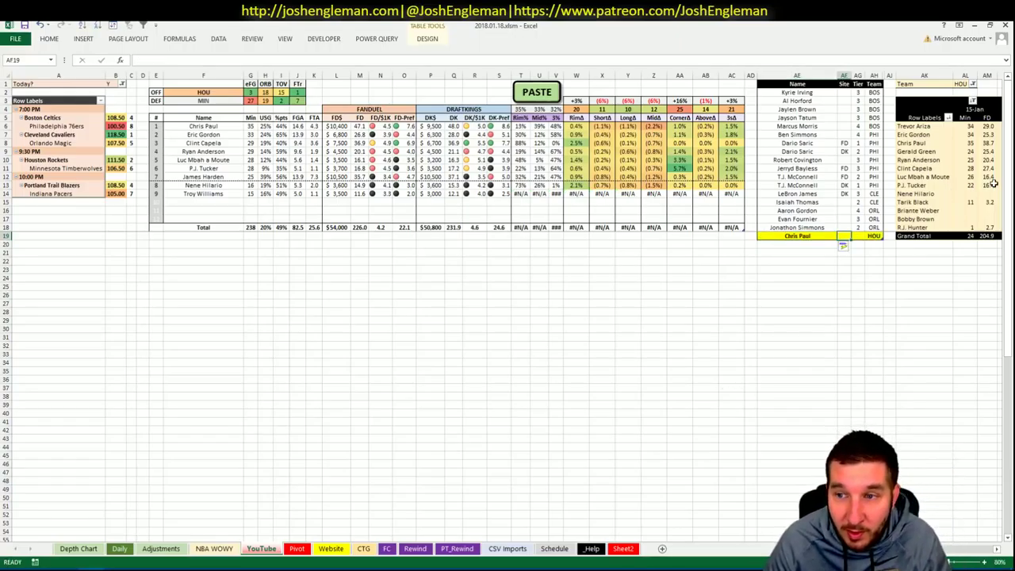
pyautogui.write('3')
pyautogui.press('Return')
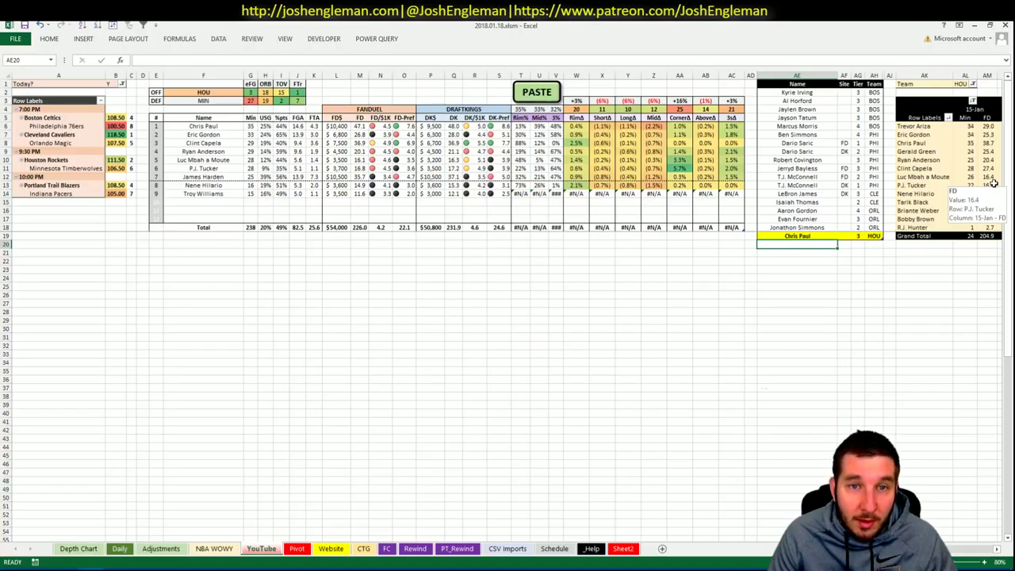
# Step: Add Clint Capela to the shortlist for site DK with tier 2, checking Houston's recent games before rating him
pyautogui.write('Clint Cape')
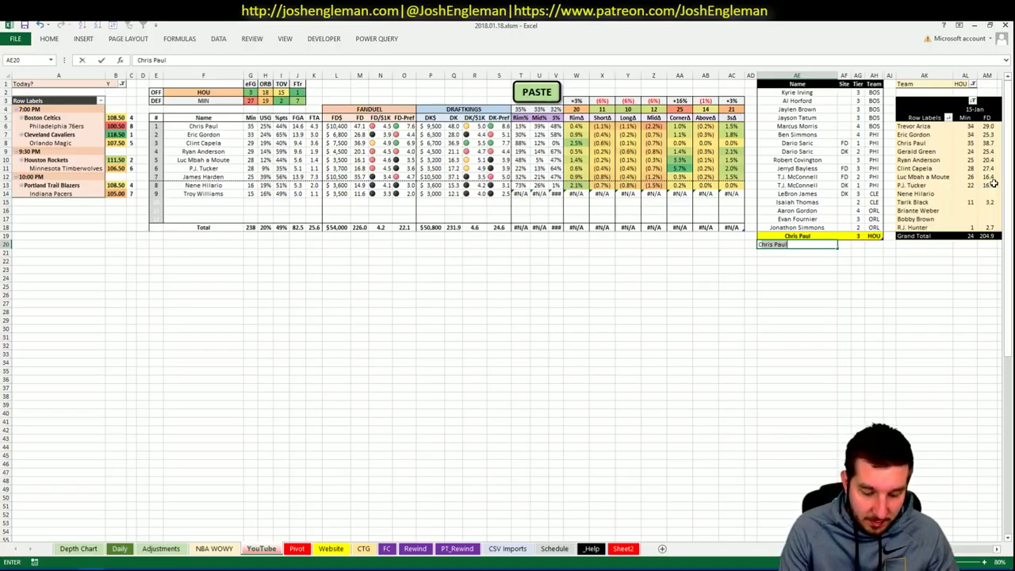
pyautogui.write('la')
pyautogui.press('Tab')
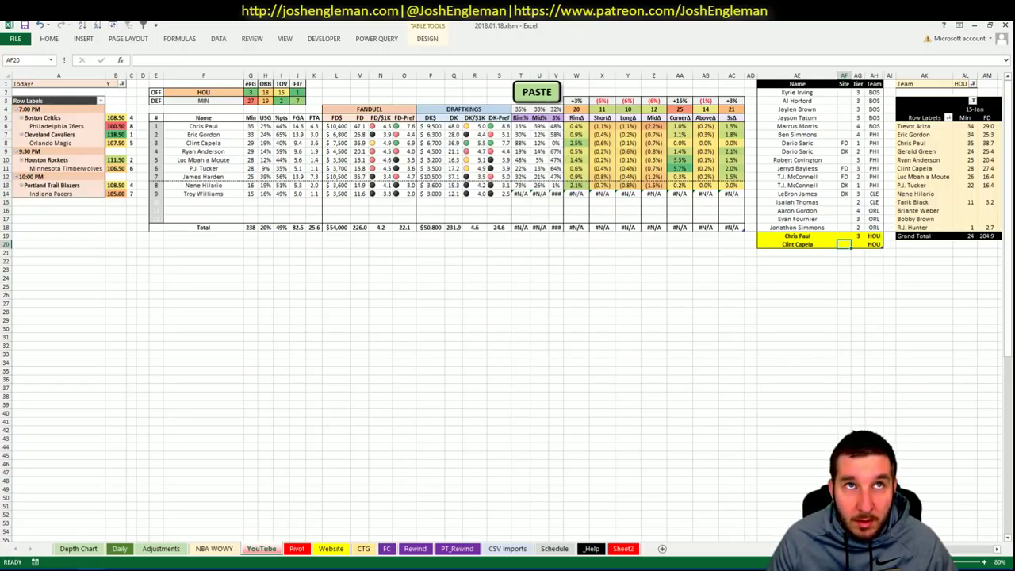
pyautogui.hscroll(5, 963, 553)
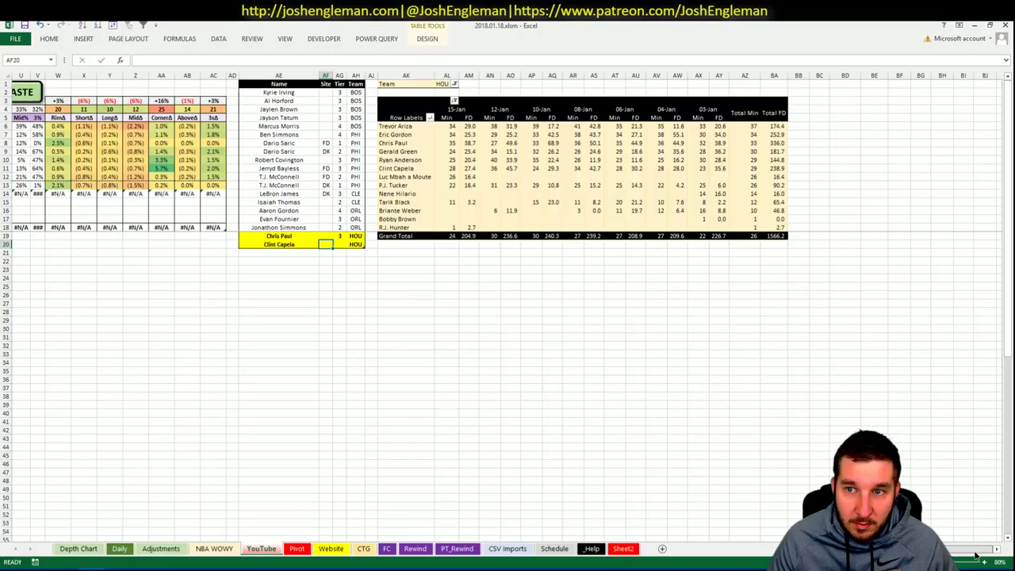
pyautogui.hscroll(-10, 785, 527)
pyautogui.press('Right')
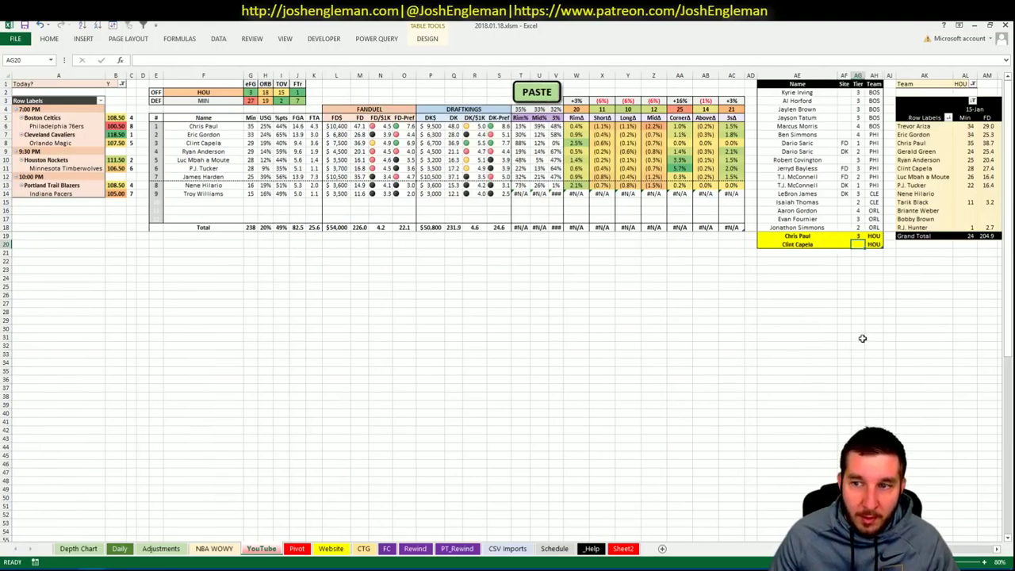
pyautogui.write('2')
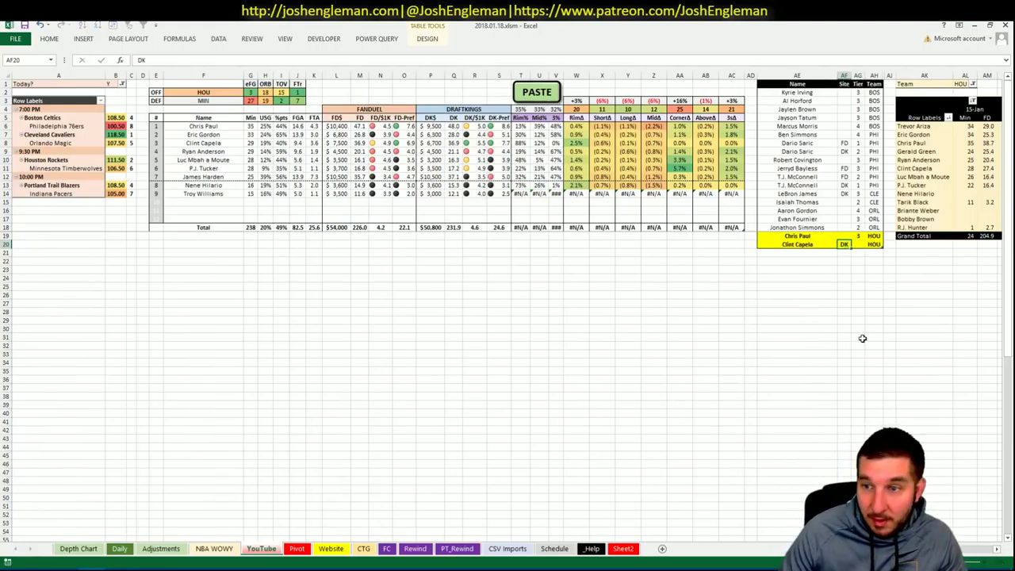
pyautogui.hotkey('ctrl', 'Return')
pyautogui.press('Return')
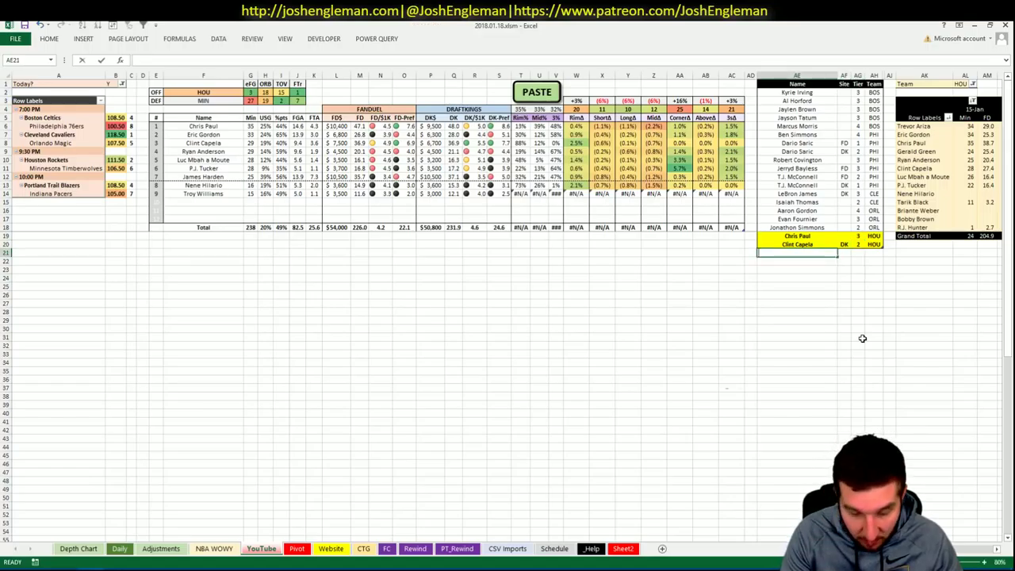
# Step: Add a second Clint Capela row to the shortlist for site FD with tier 3
pyautogui.write('Clint Capela')
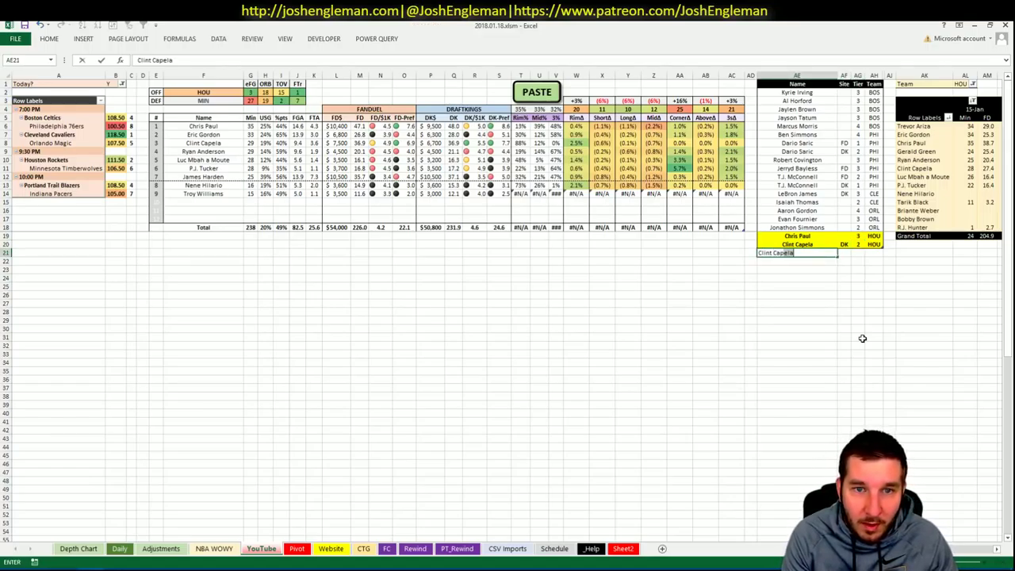
pyautogui.press('Tab')
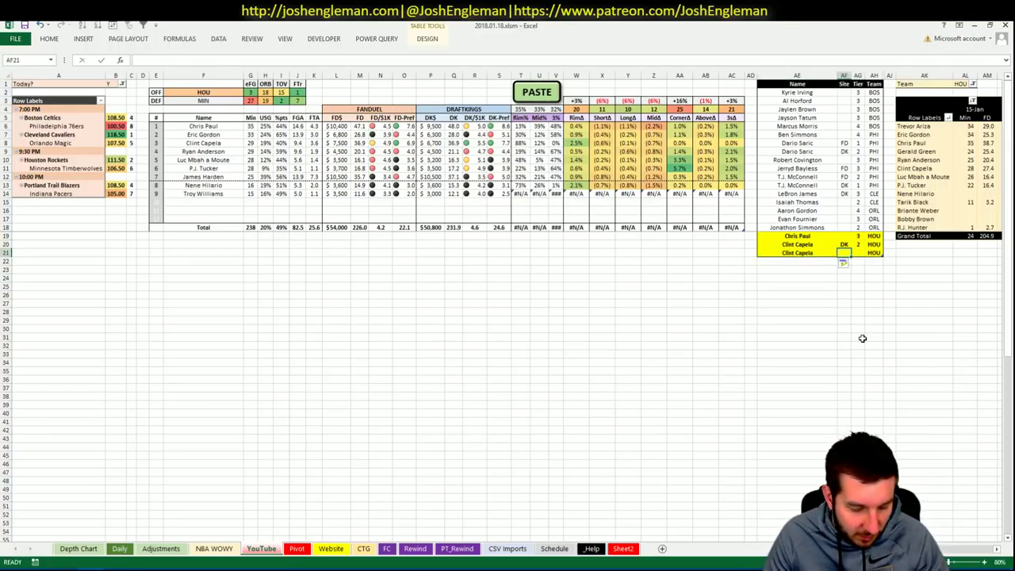
pyautogui.write('FD')
pyautogui.press('Return')
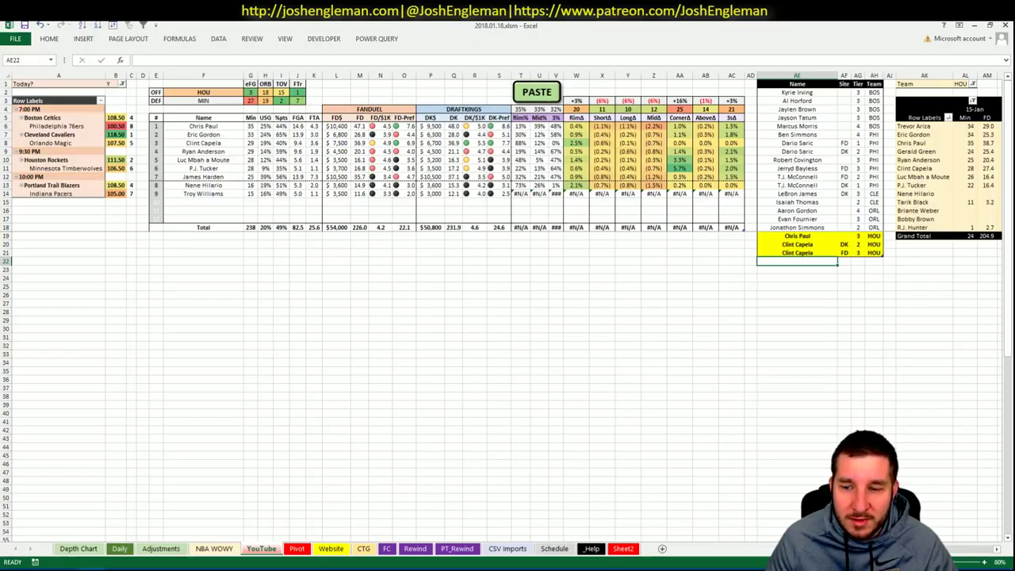
# Step: Check Houston's recent game minutes, and add Ryan Anderson to the shortlist with tier 4 and no site
pyautogui.hscroll(5, 507, 310)
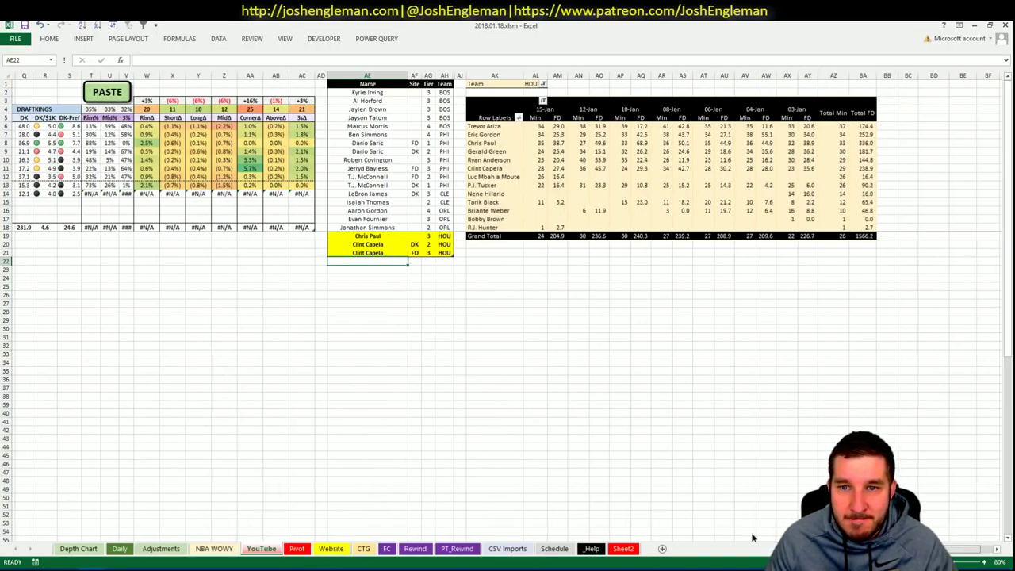
pyautogui.hscroll(-5, 753, 537)
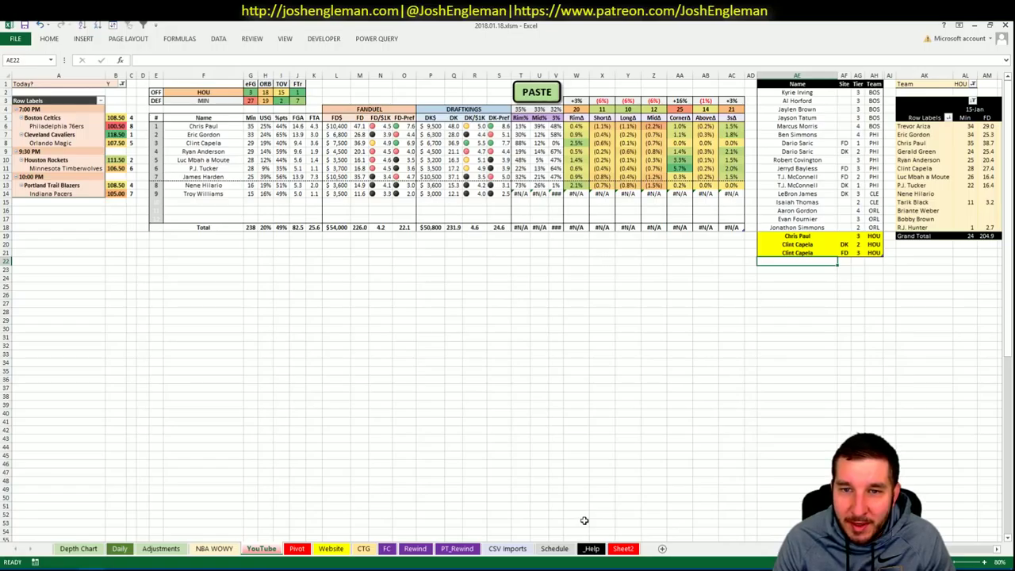
pyautogui.write('Ryan Anderson')
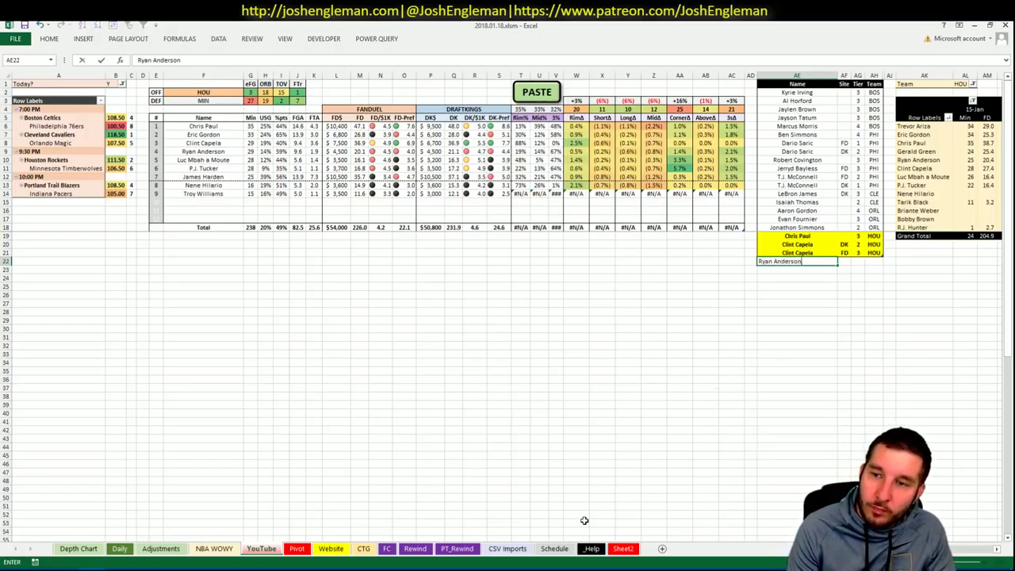
pyautogui.hotkey('ctrl', 'Return')
pyautogui.press('Tab')
pyautogui.write('4')
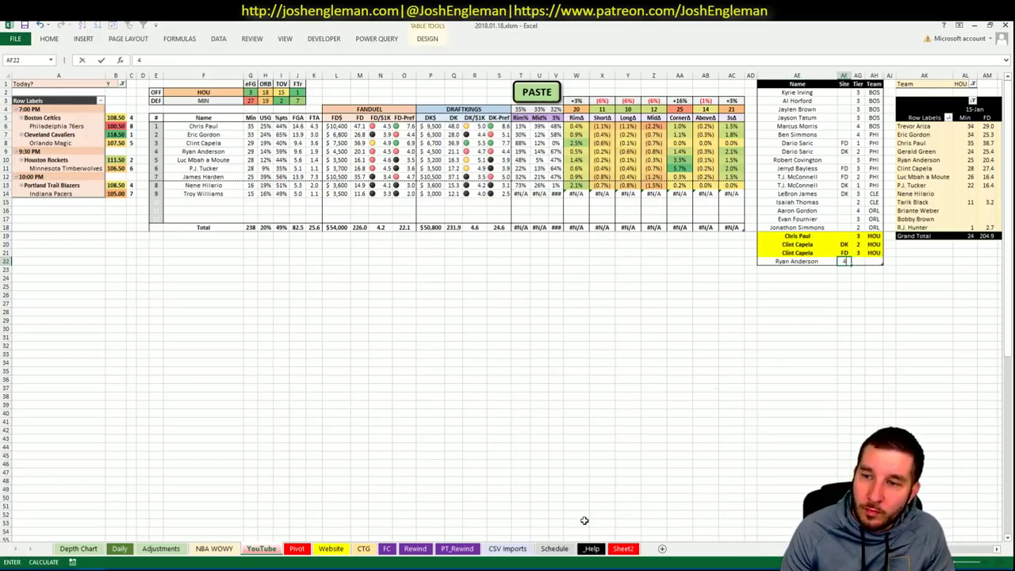
pyautogui.press('Return')
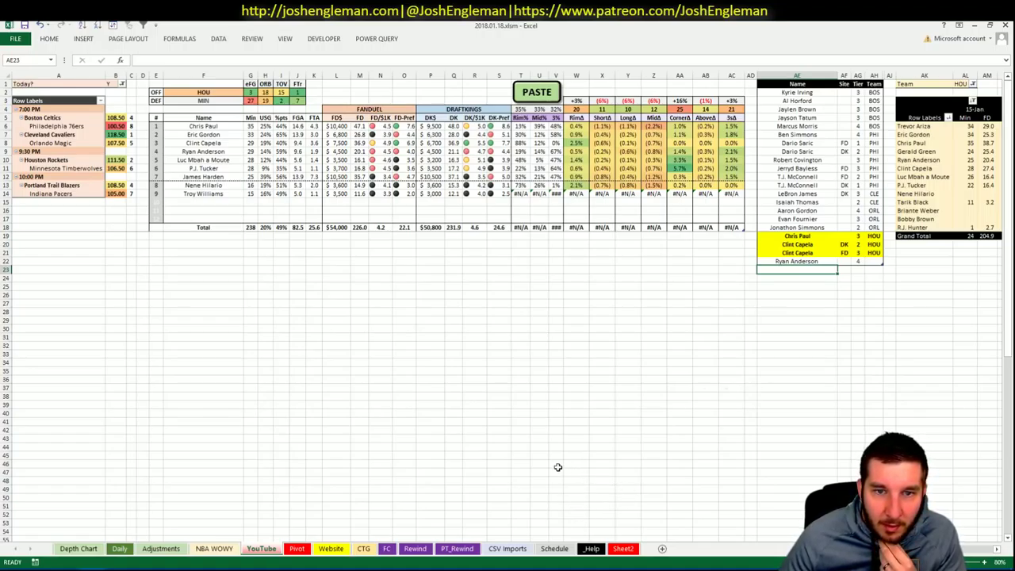
# Step: Examine the Houston players' FD and DK projections on the Pivot sheet and return to the YouTube sheet
pyautogui.click(220, 548)
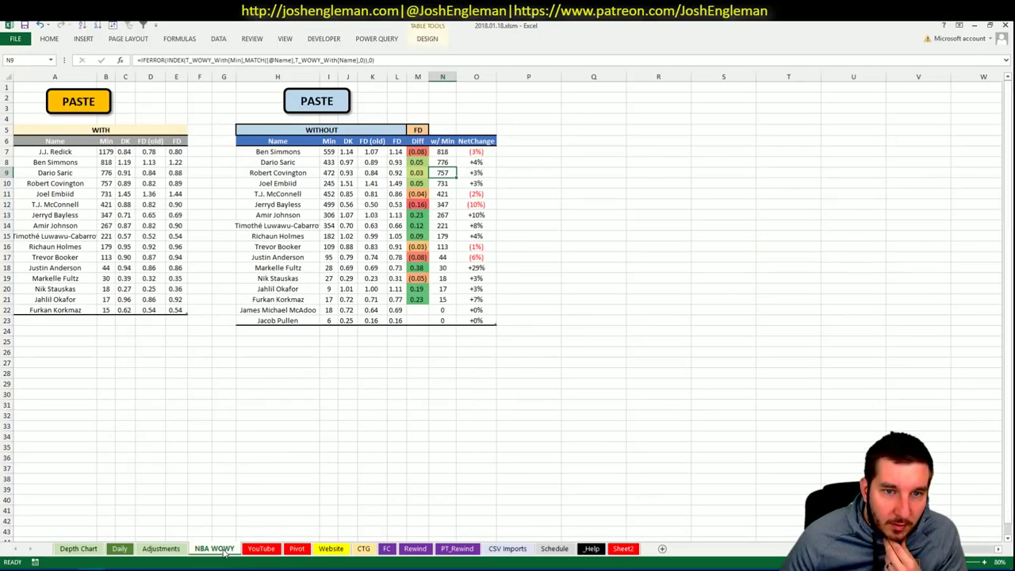
pyautogui.click(268, 549)
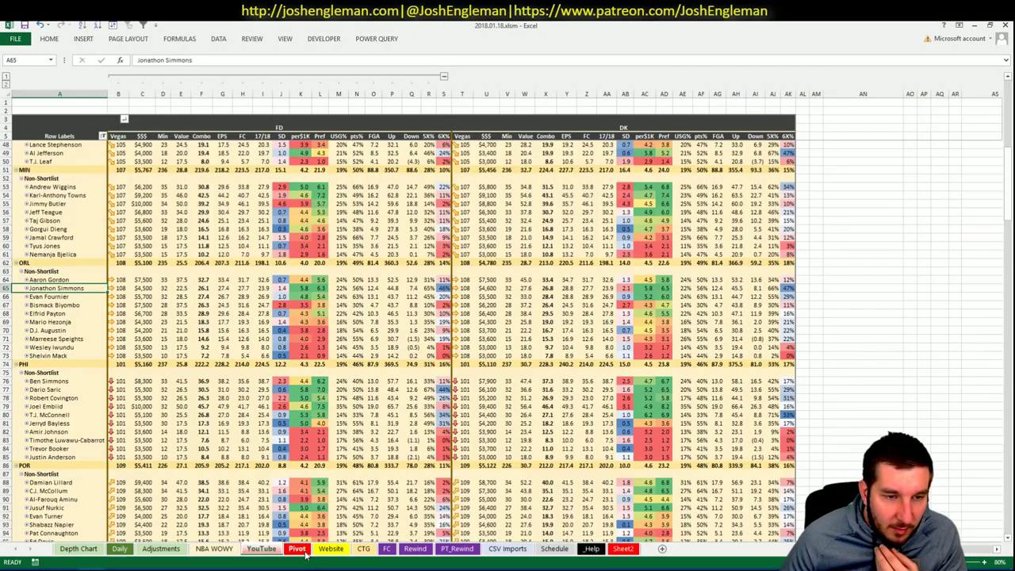
pyautogui.click(297, 549)
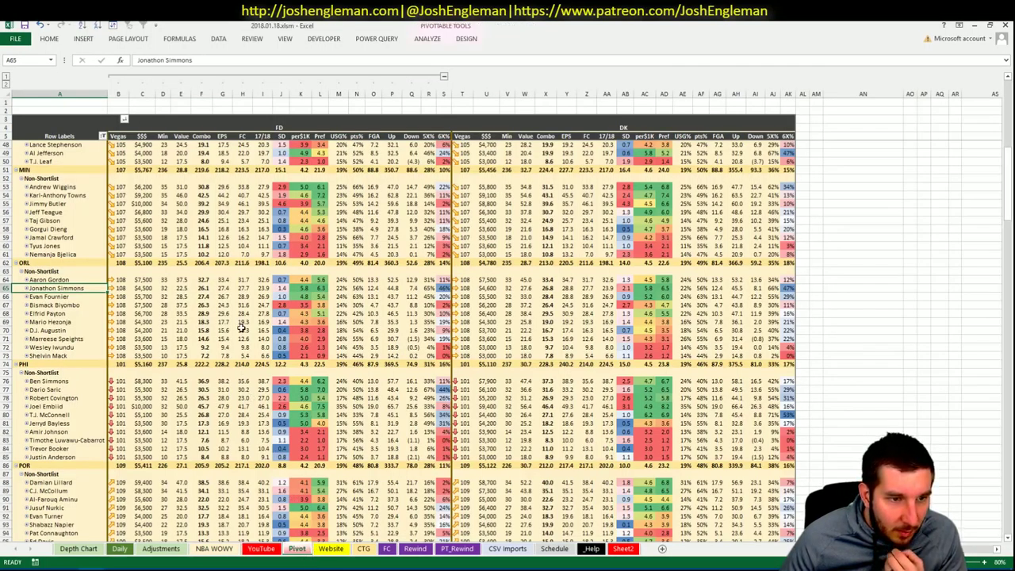
pyautogui.scroll(10, 248, 326)
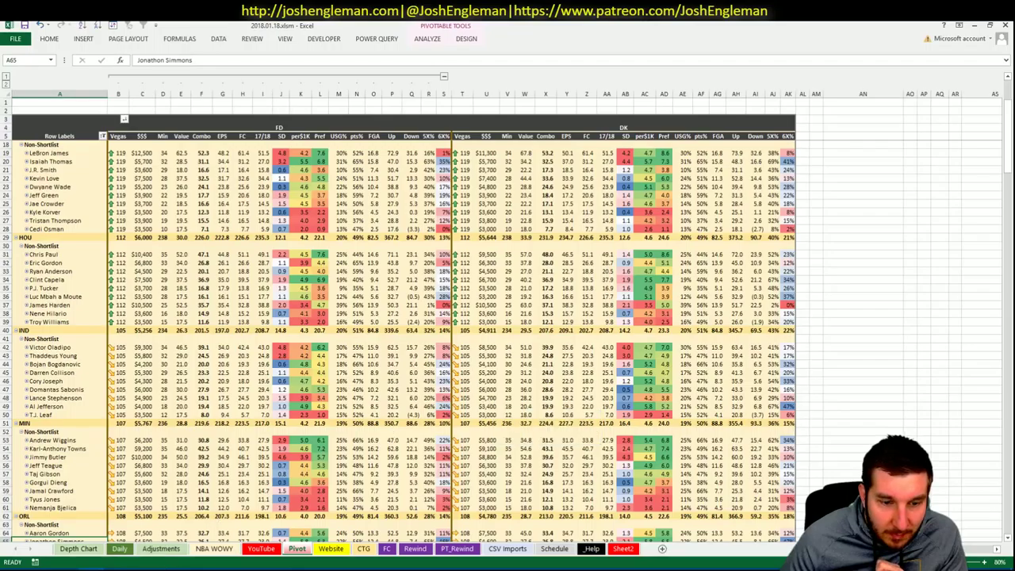
pyautogui.click(119, 548)
pyautogui.click(258, 548)
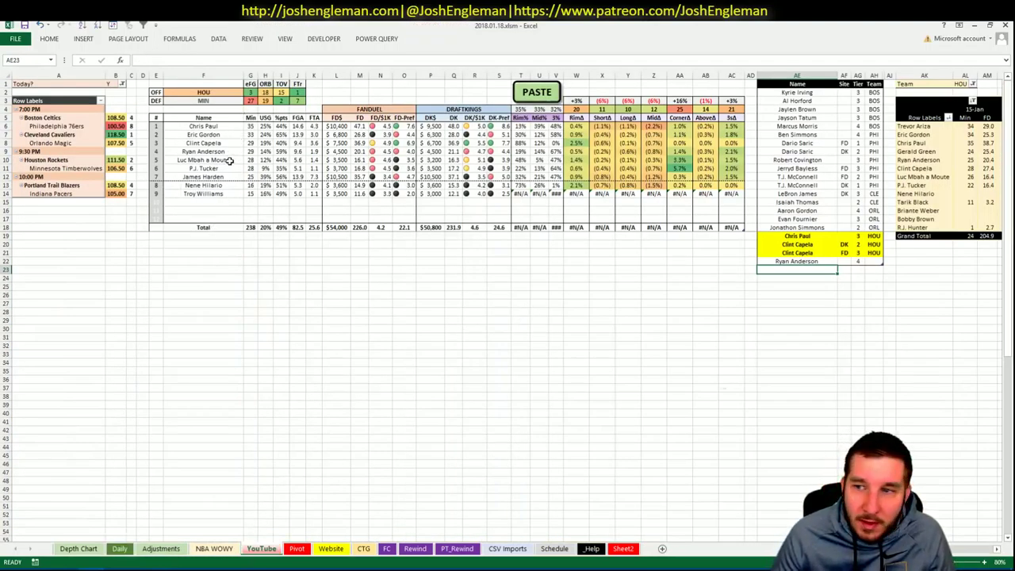
# Step: Check Houston's recent game minutes, and copy Luc Mbah a Moute from the Houston player table into the next shortlist row as values
pyautogui.hscroll(4, 237, 309)
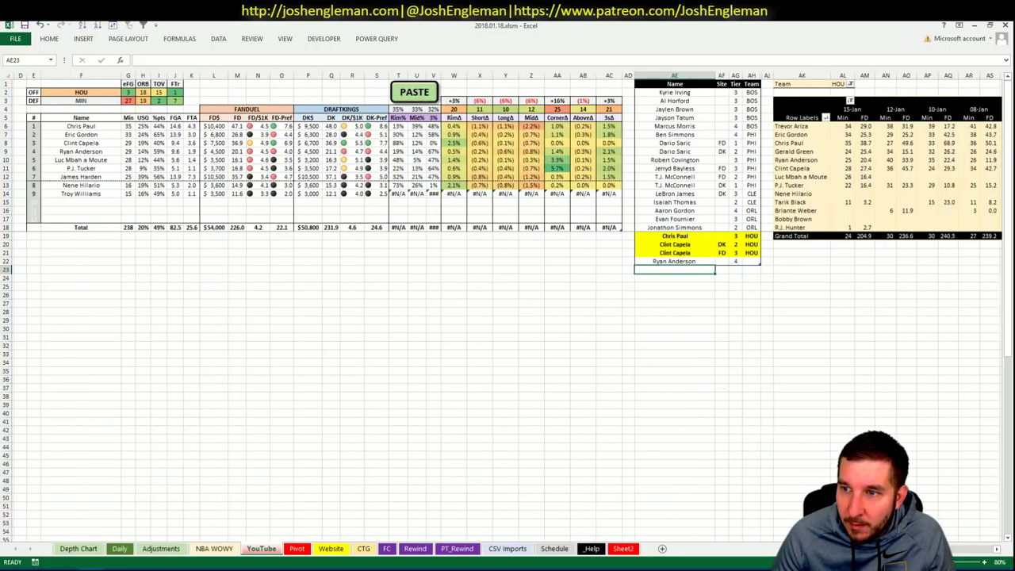
pyautogui.hscroll(-4, 238, 309)
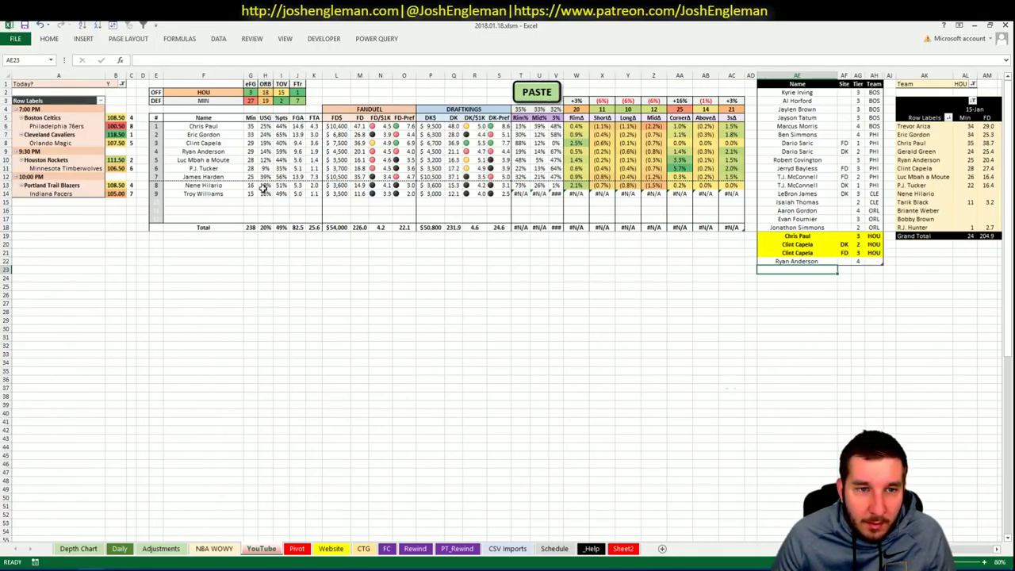
pyautogui.click(208, 160)
pyautogui.hotkey('ctrl', 'c')
pyautogui.rightClick(797, 269)
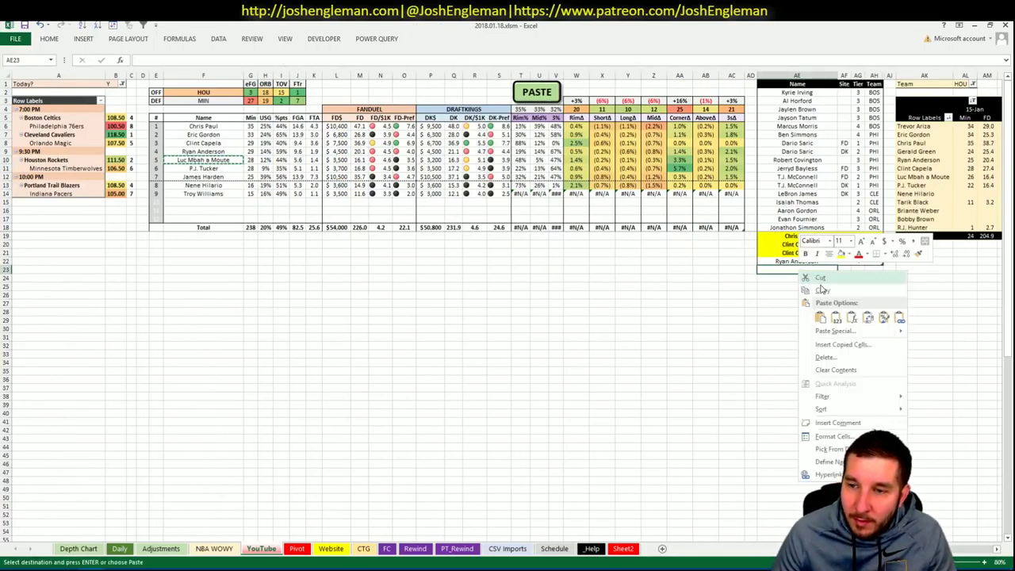
pyautogui.click(829, 317)
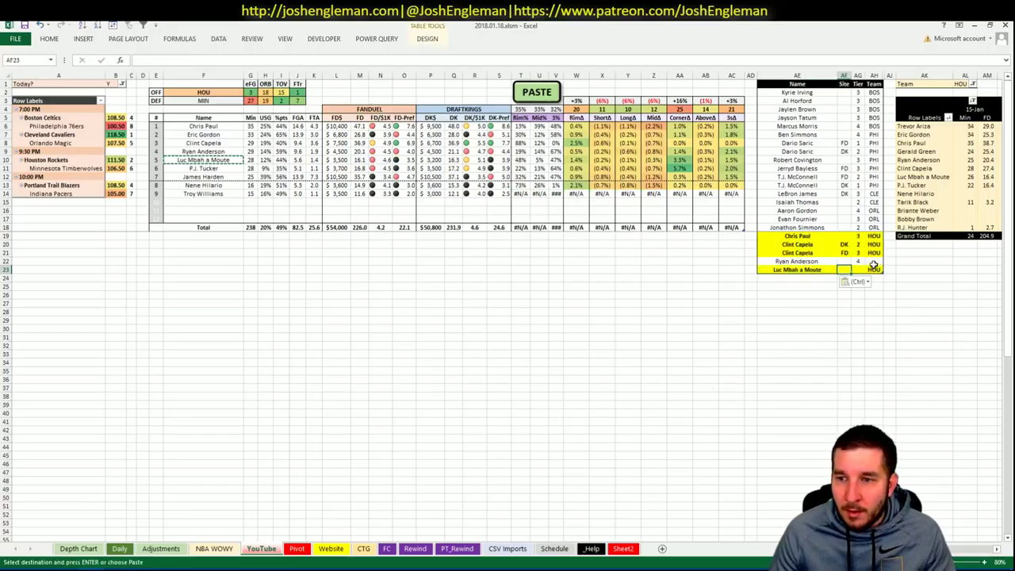
# Step: Set Luc Mbah a Moute's tier to 4 in the shortlist, leaving the site blank
pyautogui.click(866, 270)
pyautogui.click(798, 294)
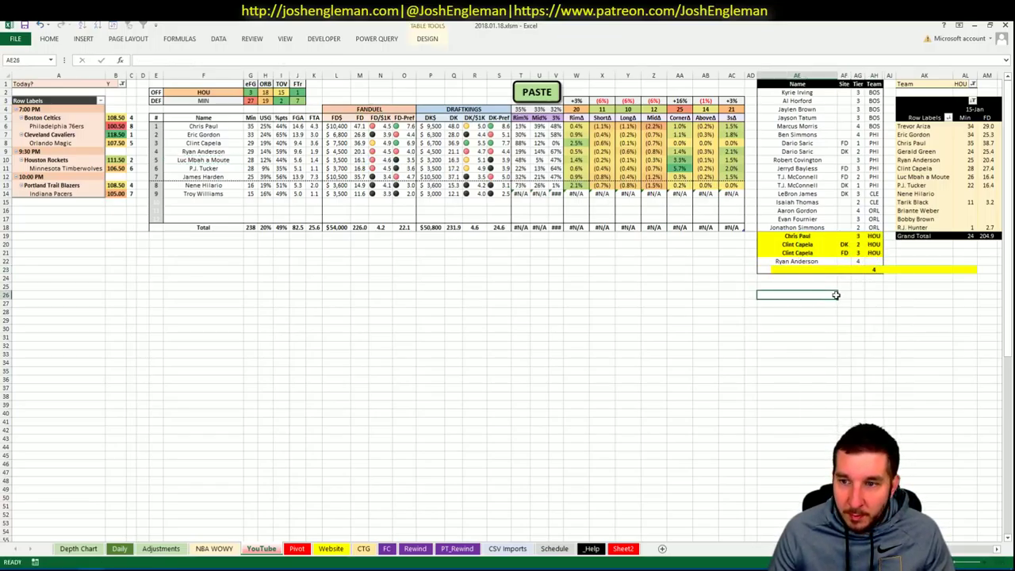
pyautogui.hotkey('ctrl', 'z')
pyautogui.hotkey('ctrl', 'y')
pyautogui.press('Left')
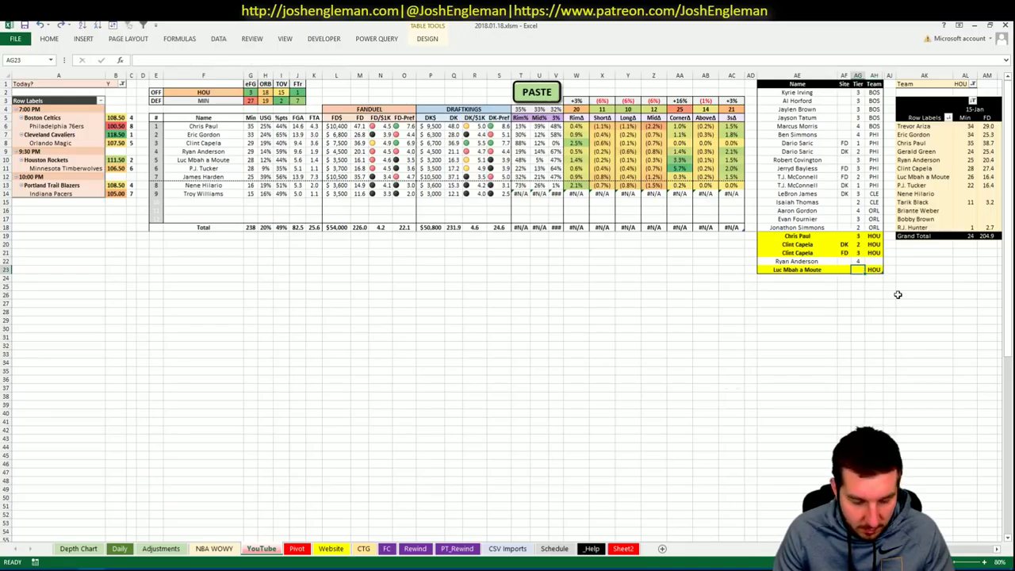
pyautogui.write('4')
pyautogui.press('Up')
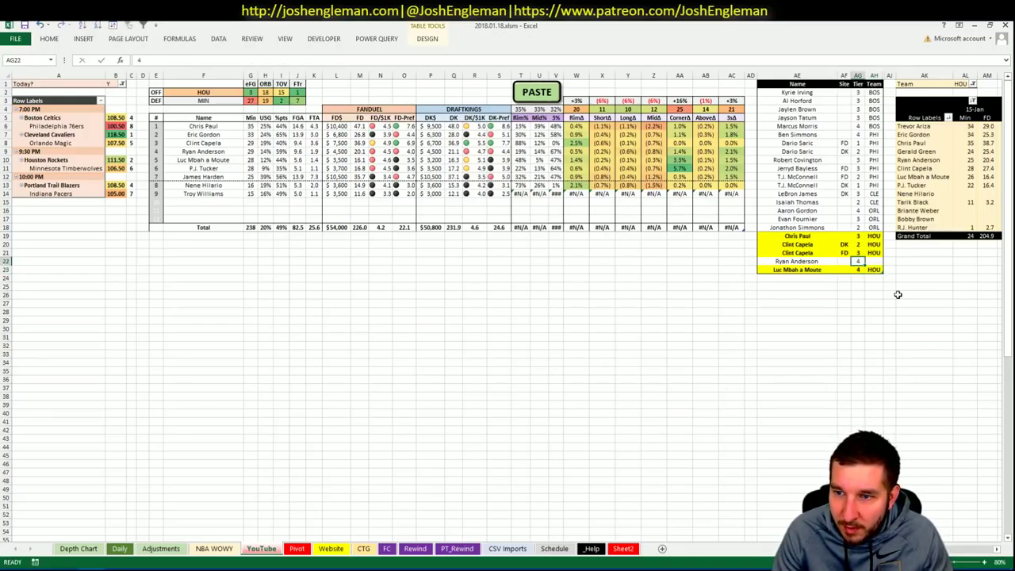
# Step: Re-enter the name Ryan Anderson in his shortlist row so the team lookup can match it
pyautogui.press('Left')
pyautogui.press('Left')
pyautogui.press('Right')
pyautogui.press('Right')
pyautogui.press('Right')
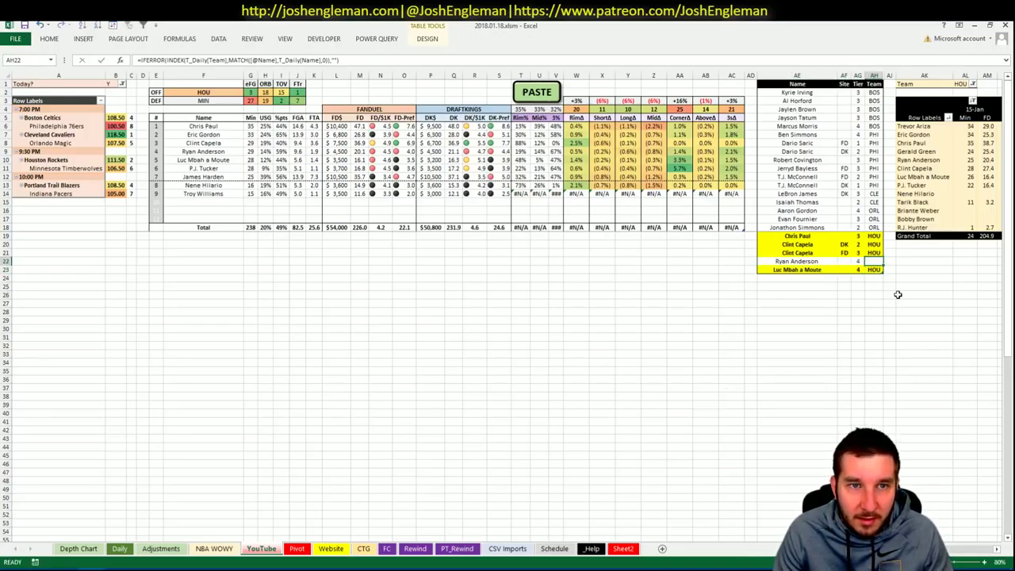
pyautogui.press('Left')
pyautogui.press('Left')
pyautogui.press('Left')
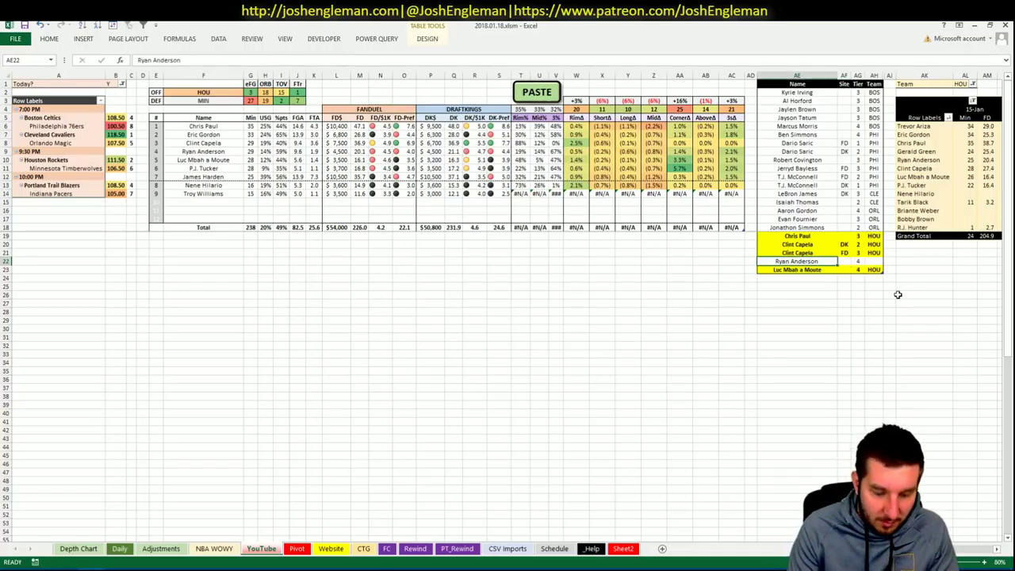
pyautogui.write('Ryan Anderson')
pyautogui.press('Return')
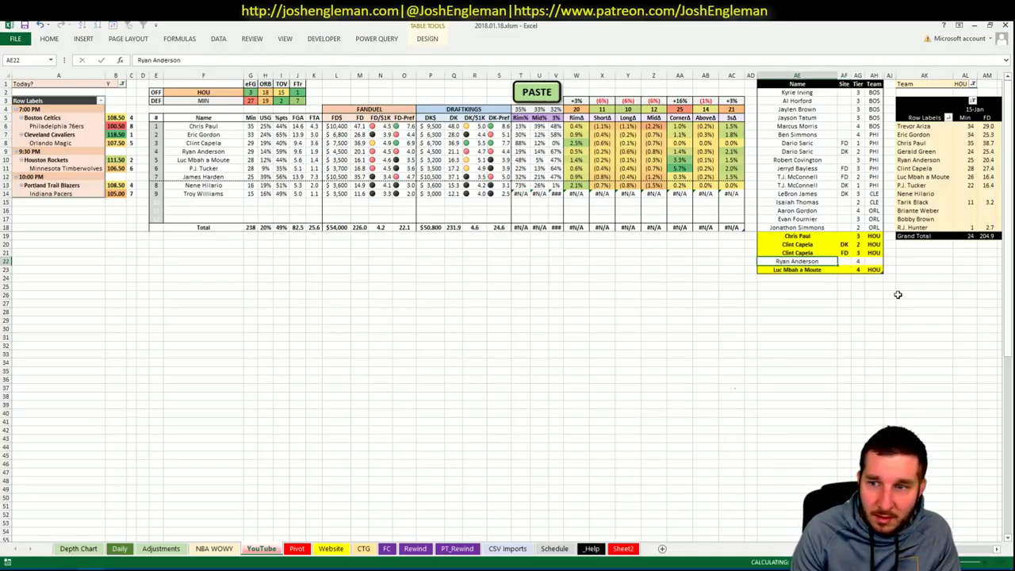
pyautogui.click(824, 300)
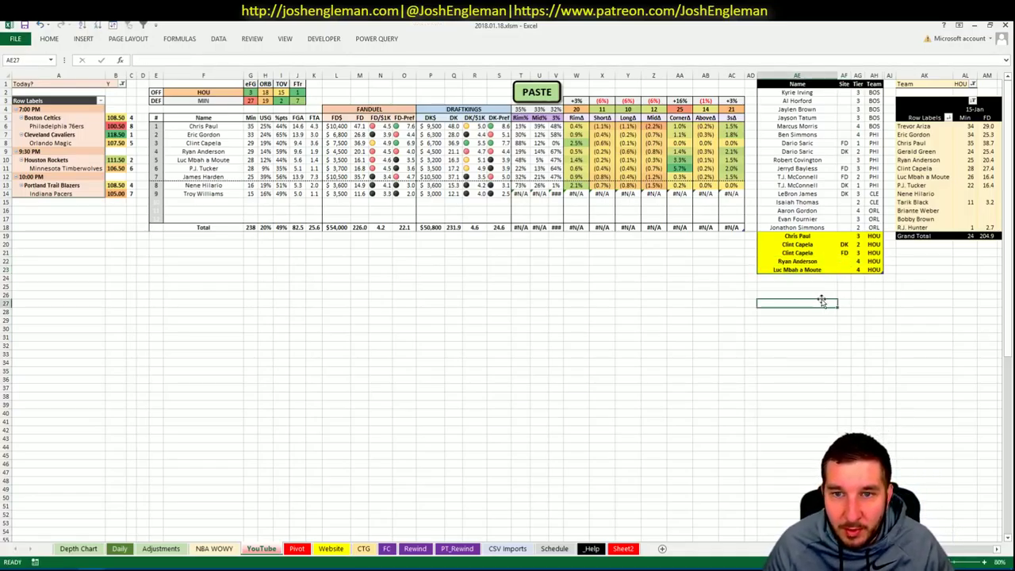
pyautogui.click(844, 277)
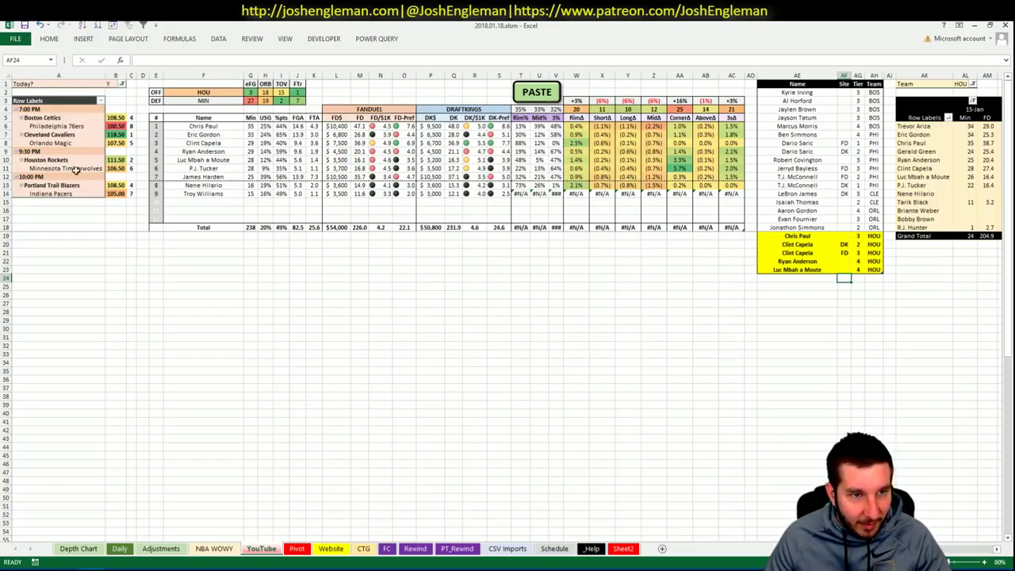
# Step: Set the offense team of the matchup table to MIN
pyautogui.click(218, 92)
pyautogui.write('MIN')
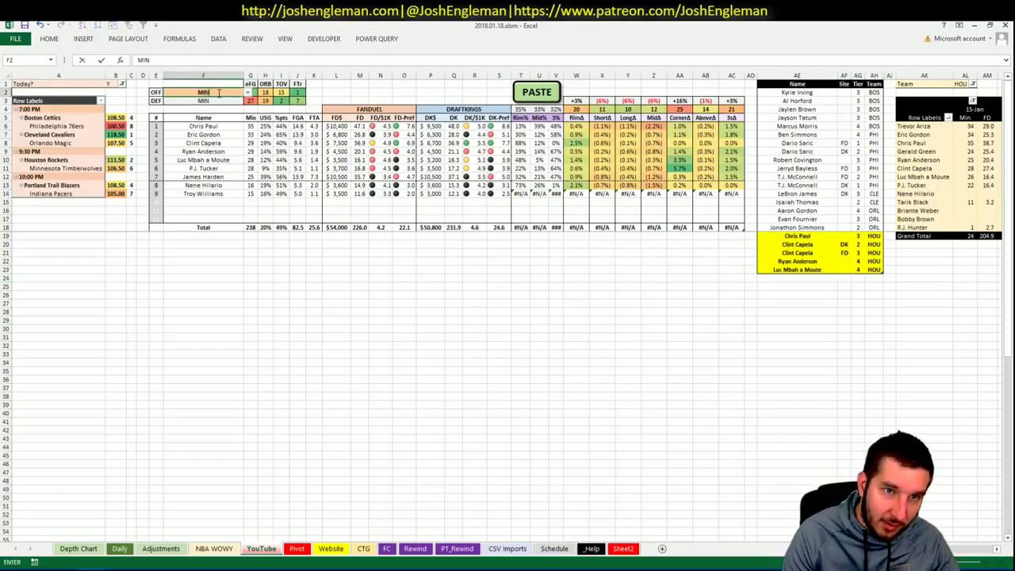
pyautogui.press('Return')
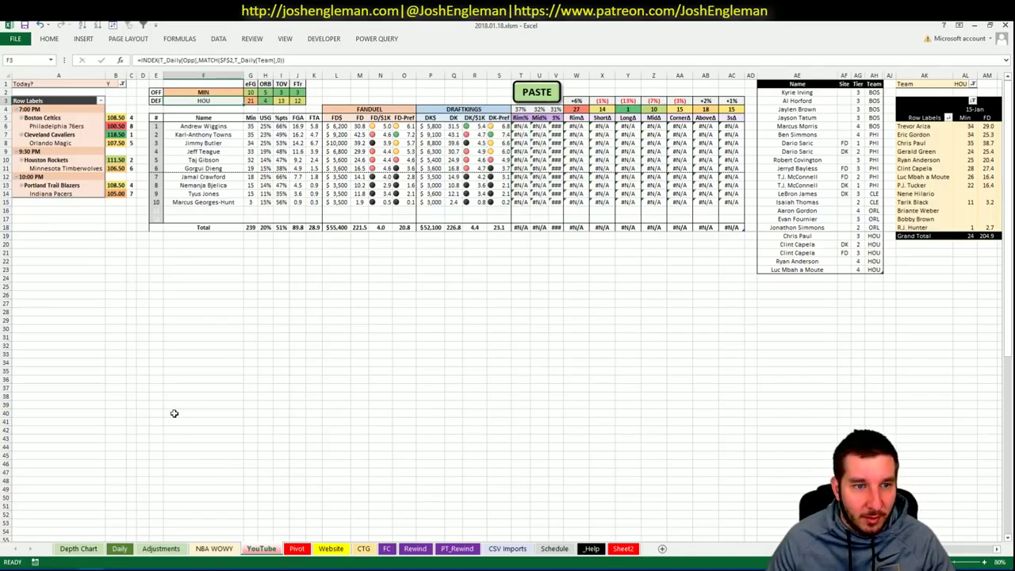
# Step: Switch to Cleaning the Glass in the browser and open the Minnesota Timberwolves' Shooting: Frequency table
pyautogui.click(40, 569)
pyautogui.click(248, 106)
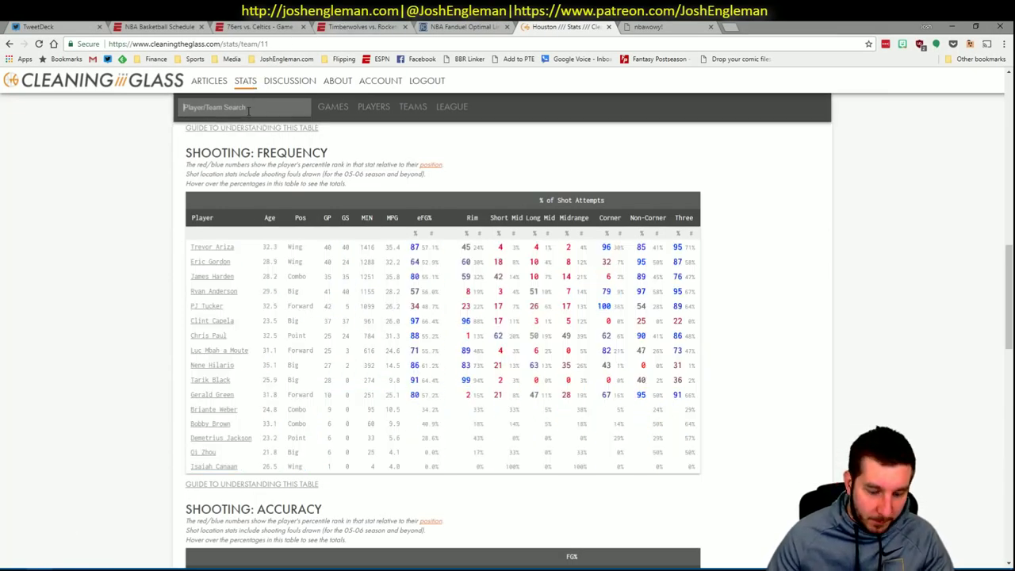
pyautogui.write('min')
pyautogui.click(248, 111)
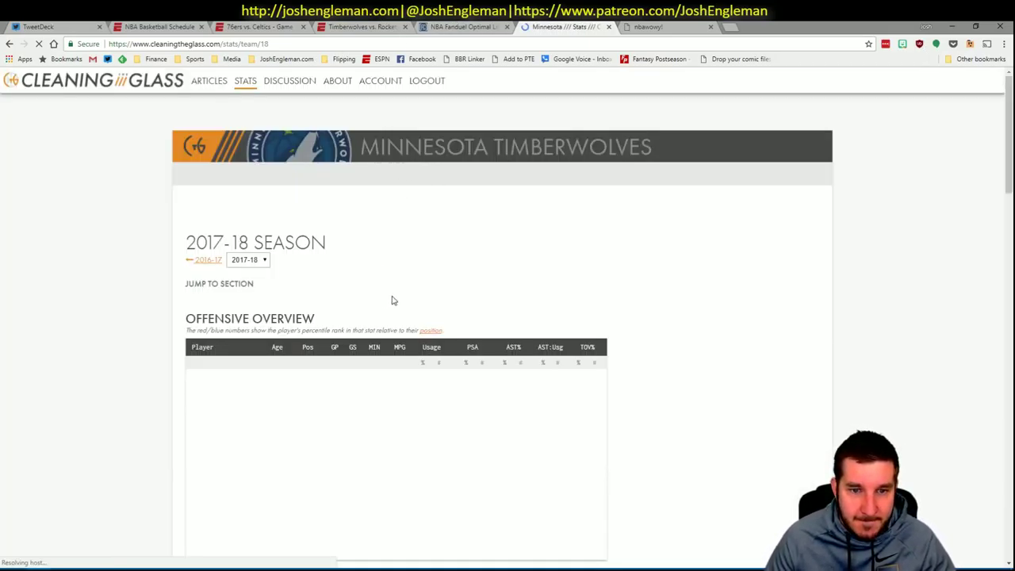
pyautogui.scroll(-3, 584, 386)
pyautogui.scroll(-6, 583, 385)
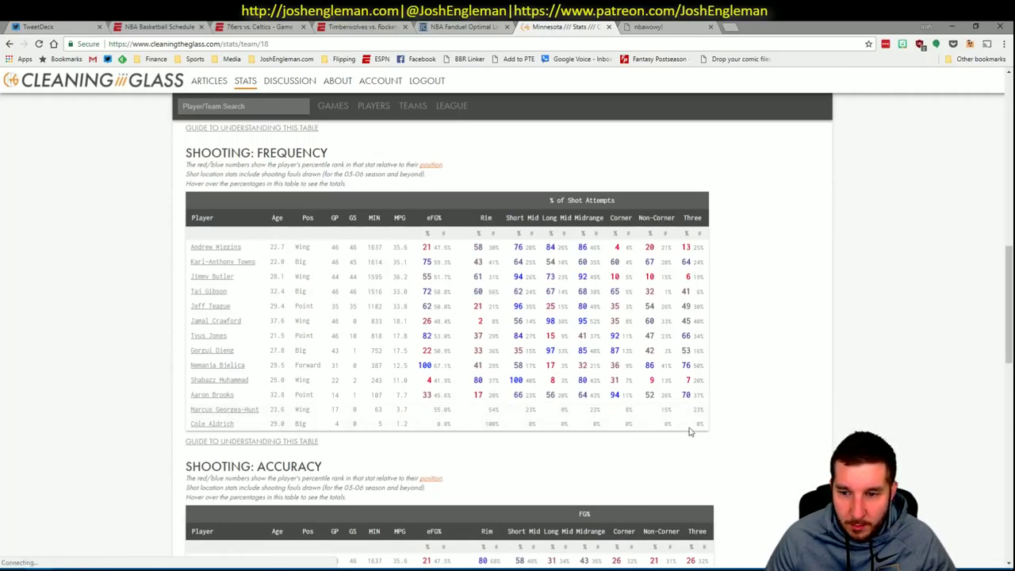
# Step: Copy all Minnesota player rows of the Shooting: Frequency table and load them into the Excel matchup table with the paste macro
pyautogui.moveTo(704, 425); pyautogui.dragTo(191, 247)
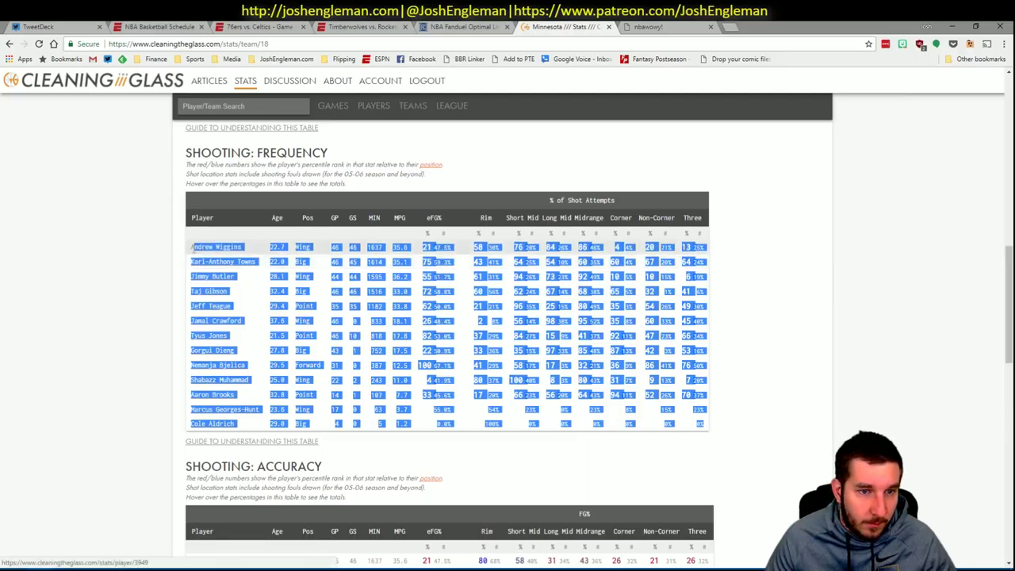
pyautogui.hotkey('ctrl', 'c')
pyautogui.hotkey('alt', 'Tab')
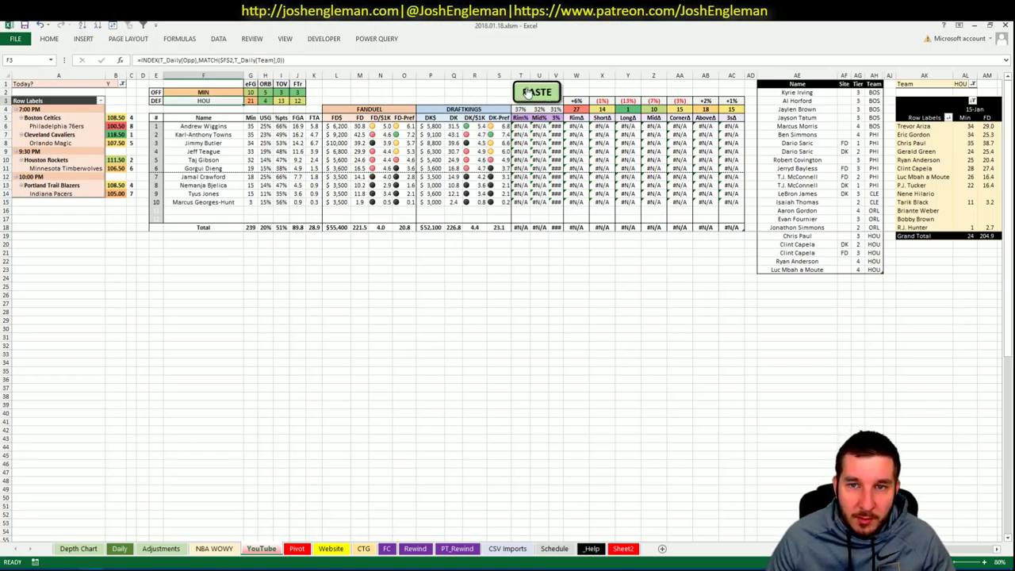
pyautogui.click(527, 90)
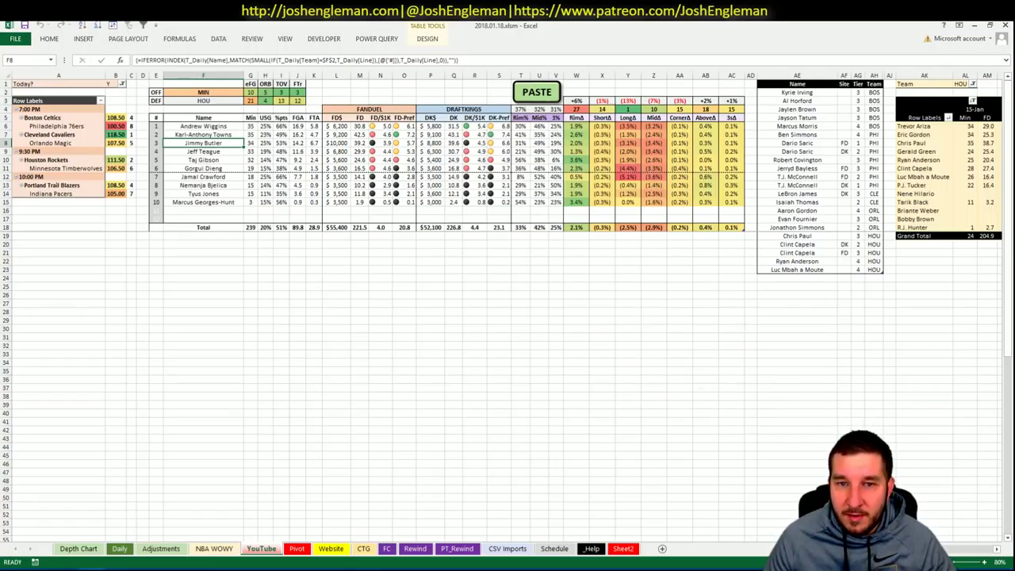
# Step: Set the team filter of the recent games pivot table to MIN and review Minnesota's minutes and FD points
pyautogui.hscroll(10, 507, 318)
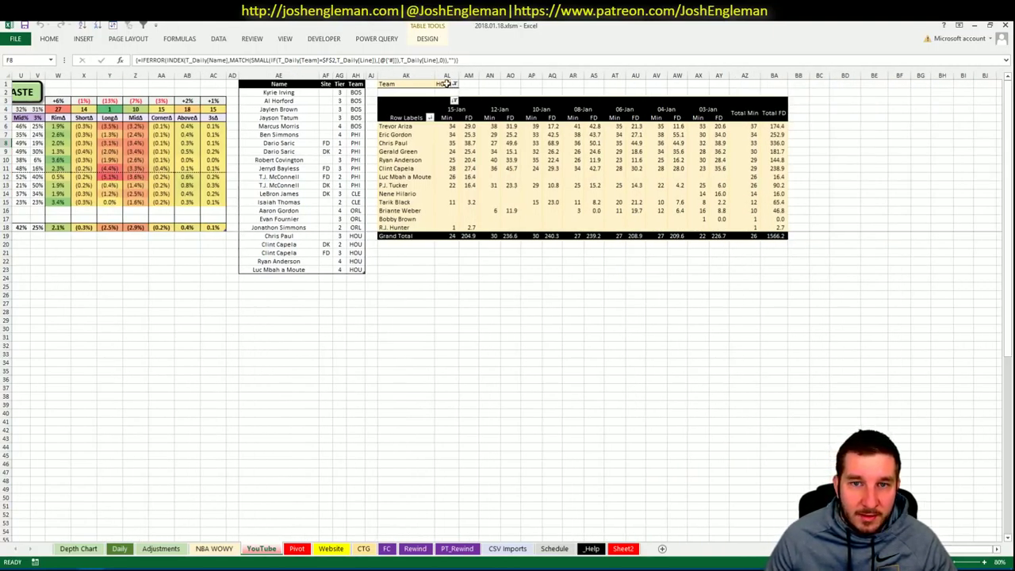
pyautogui.click(445, 83)
pyautogui.write('MIN')
pyautogui.press('Return')
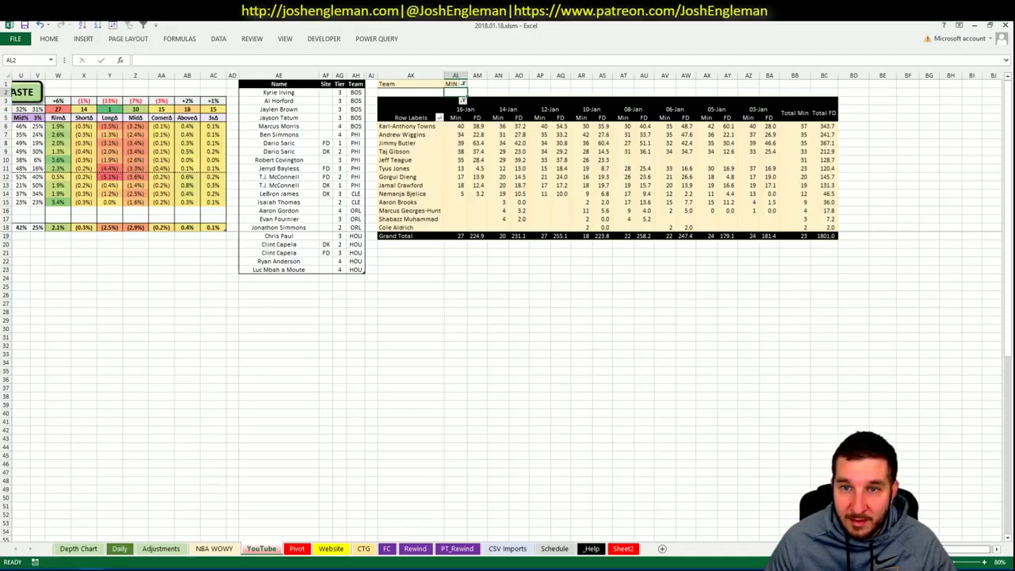
pyautogui.hscroll(-10, 755, 218)
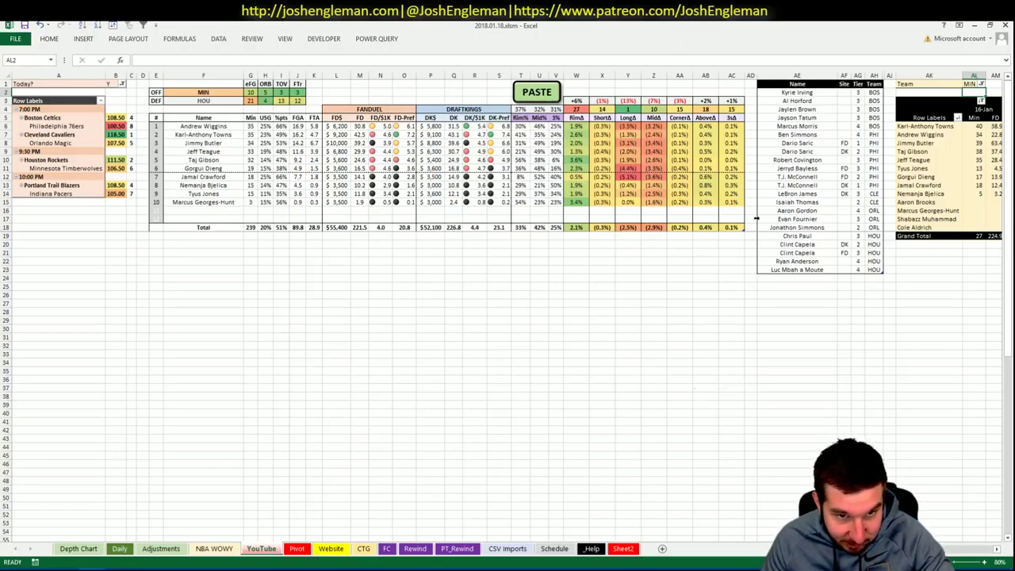
# Step: Add Andrew Wiggins to the shortlist with tier 3 and no site
pyautogui.click(785, 279)
pyautogui.write('Andrew')
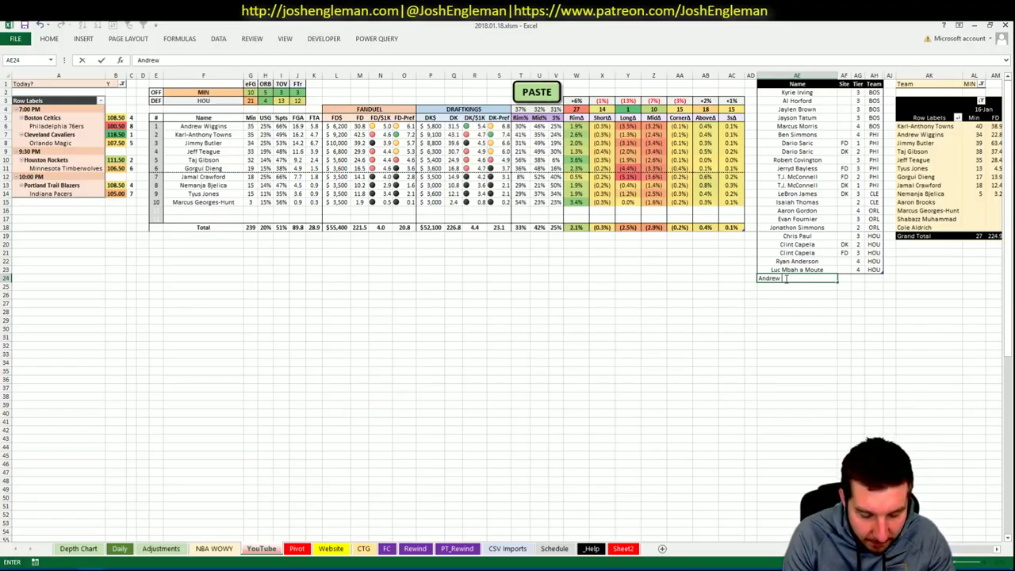
pyautogui.write(' Wiggins')
pyautogui.press('Tab')
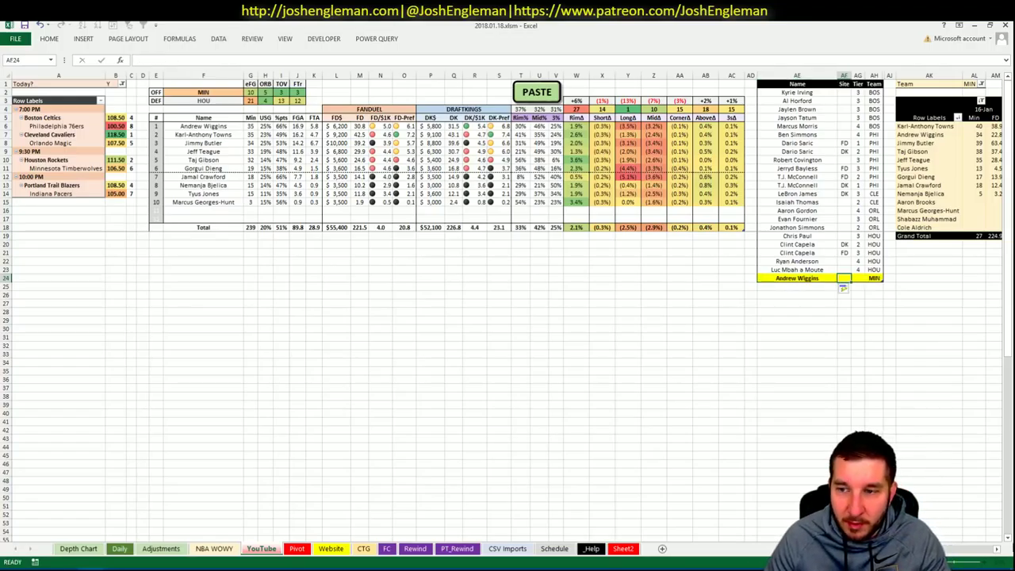
pyautogui.write('3')
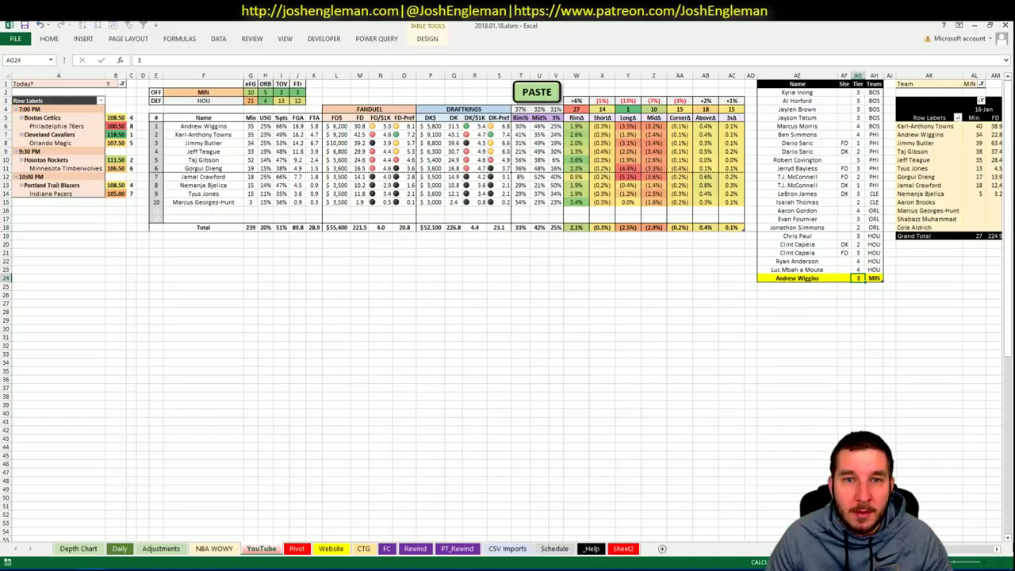
pyautogui.press('Return')
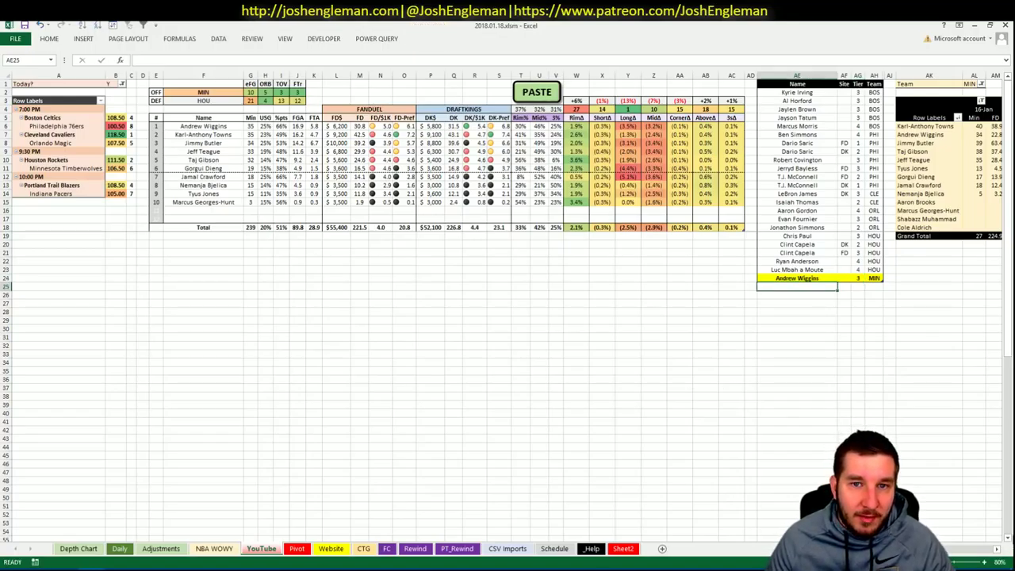
# Step: Check Minnesota's recent games, and add Karl-Anthony Towns to the shortlist with tier 3 and no site
pyautogui.hscroll(7, 507, 309)
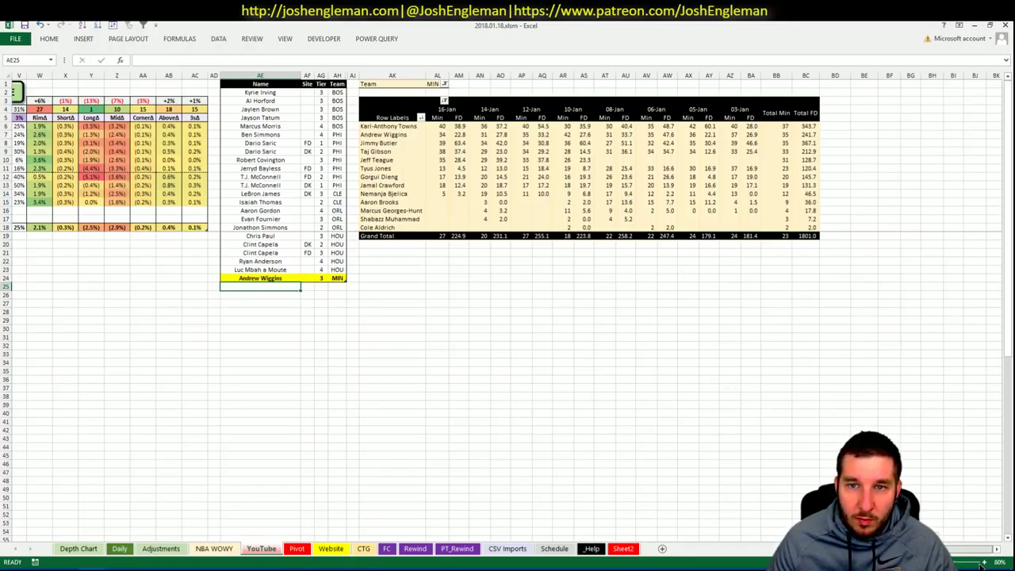
pyautogui.hscroll(-7, 507, 309)
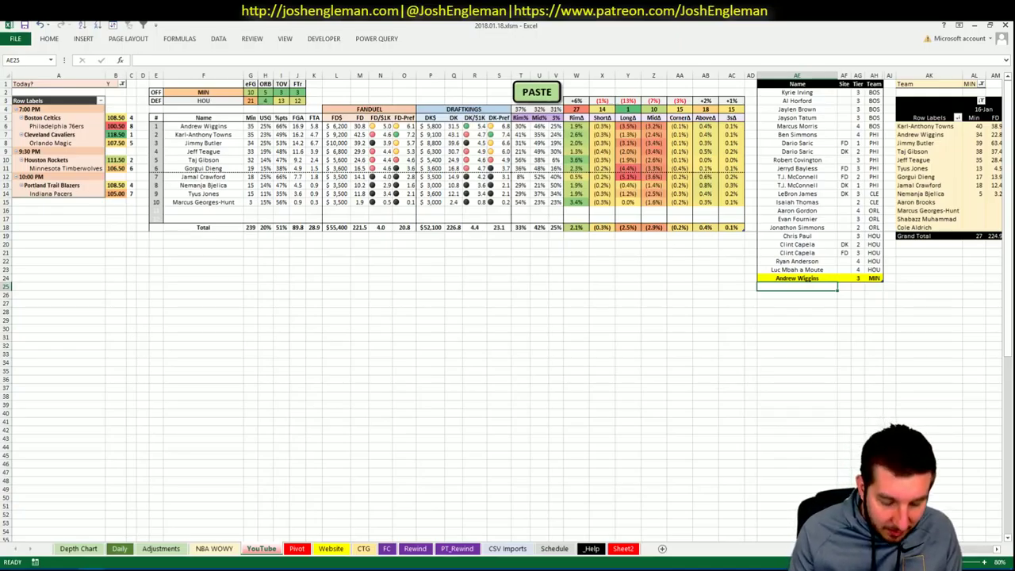
pyautogui.write('Karl-Anthony T')
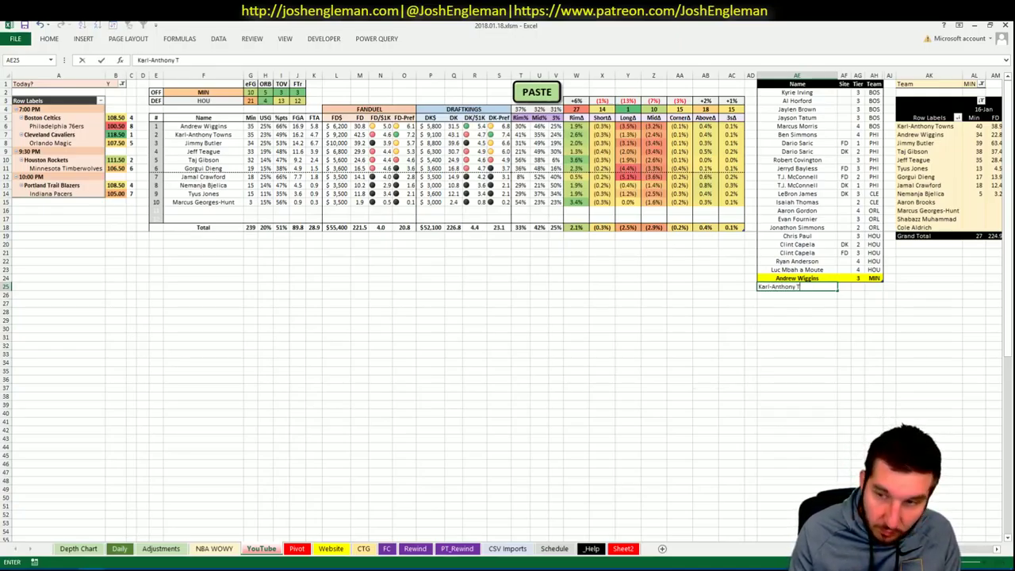
pyautogui.write('owns')
pyautogui.press('Tab')
pyautogui.press('Tab')
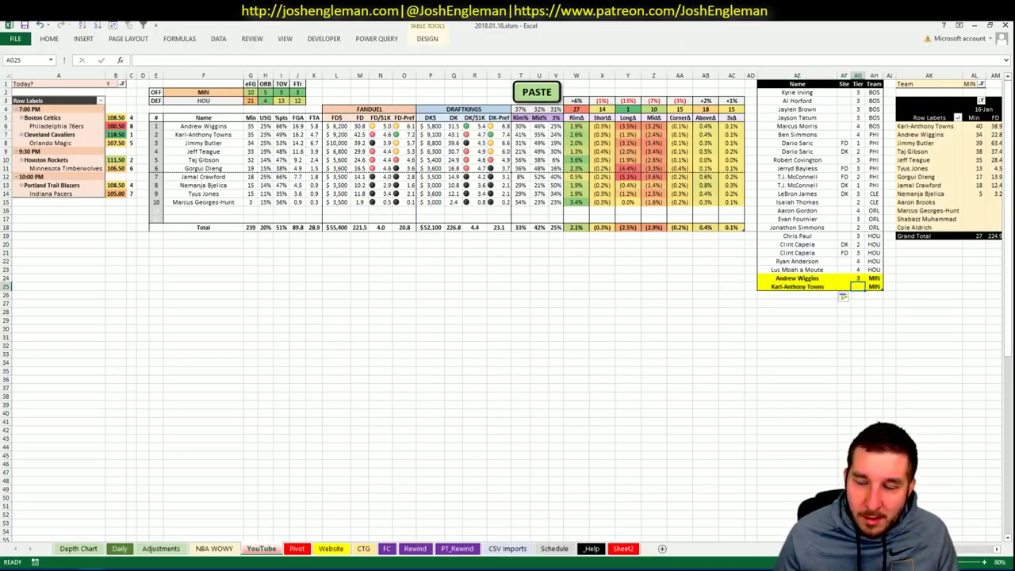
pyautogui.write('3')
pyautogui.press('Return')
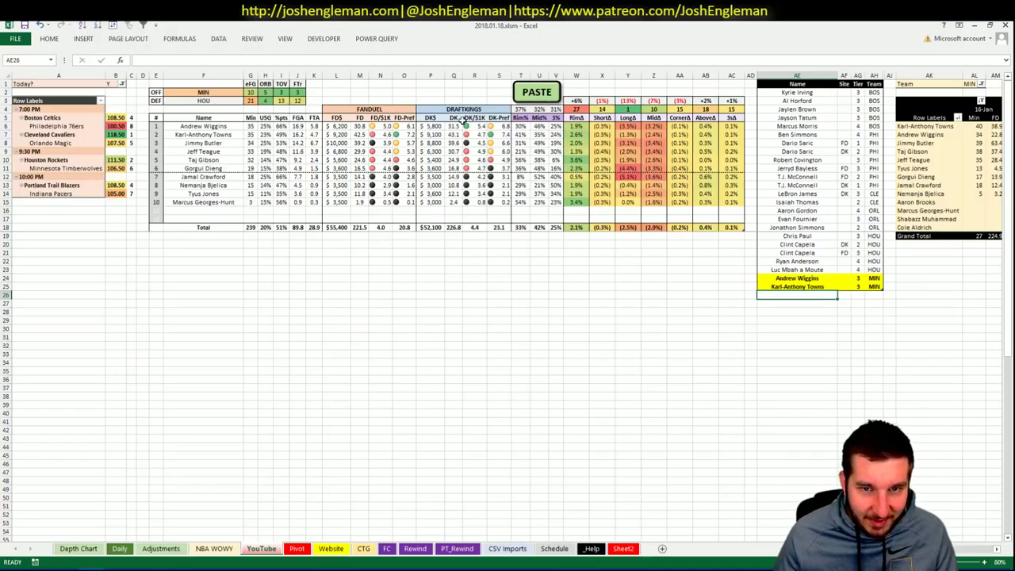
# Step: Examine the Minnesota players' FD and DK projections on the Pivot sheet, especially Jimmy Butler's
pyautogui.click(297, 549)
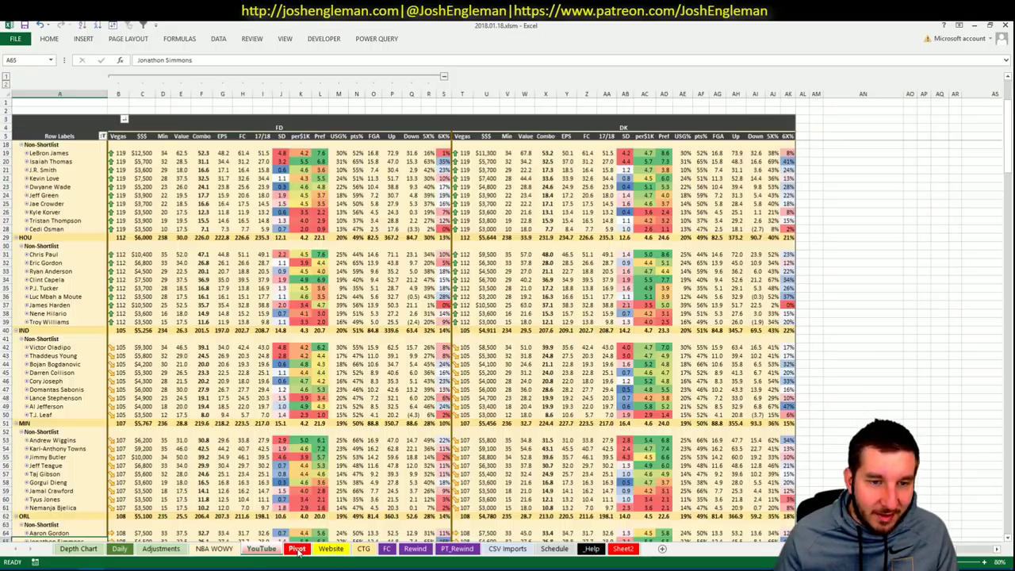
pyautogui.click(263, 229)
pyautogui.scroll(-5, 266, 234)
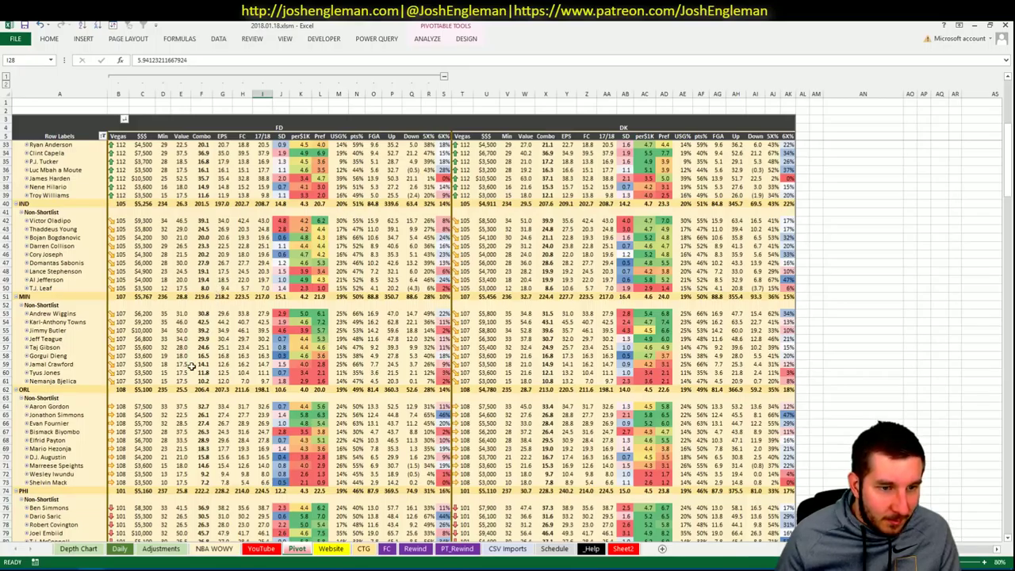
pyautogui.click(219, 330)
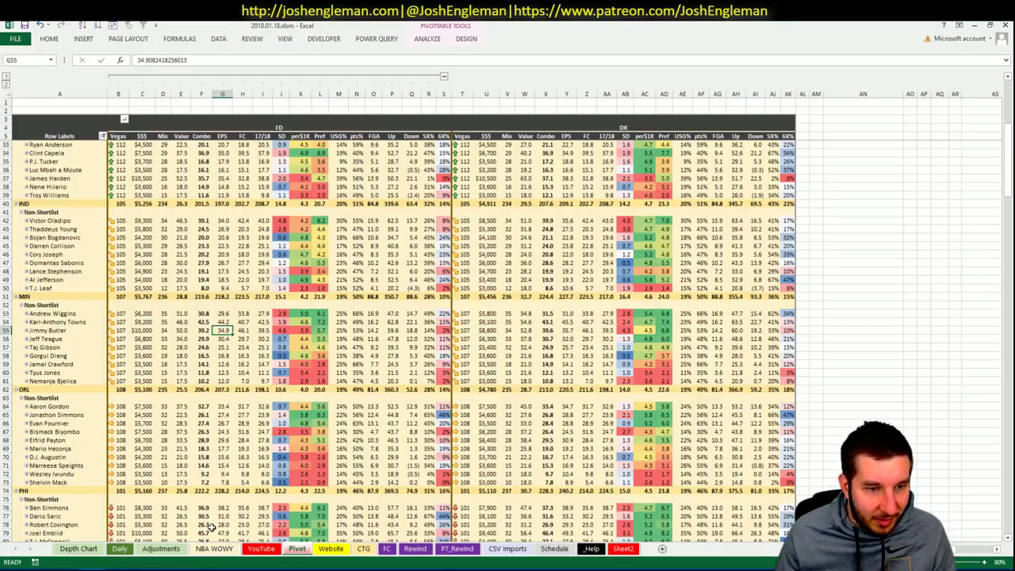
# Step: Set the player filter on the CSV Imports sheet to Jimmy Butler and review the minutes and FPPM chart
pyautogui.click(260, 549)
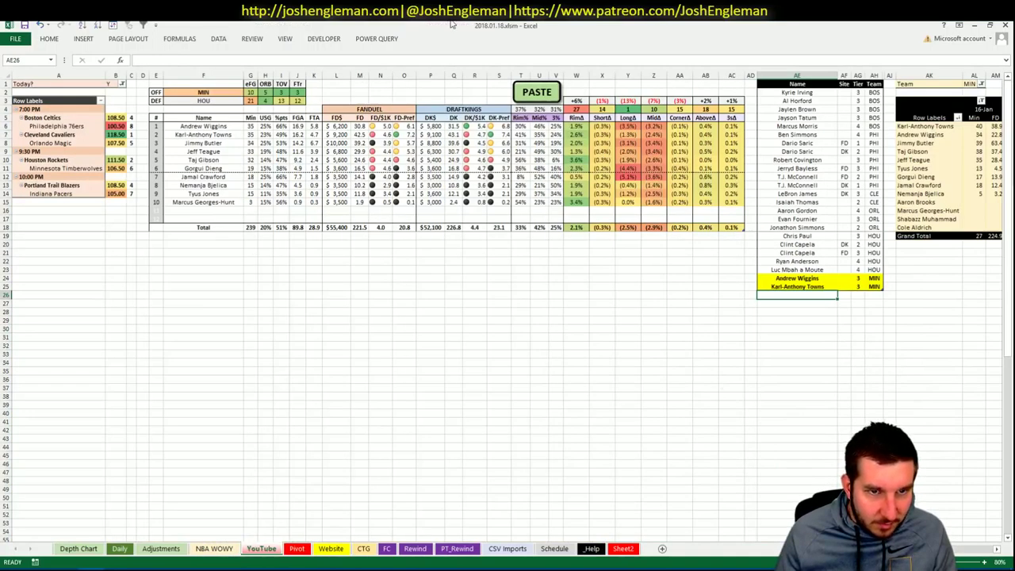
pyautogui.click(363, 548)
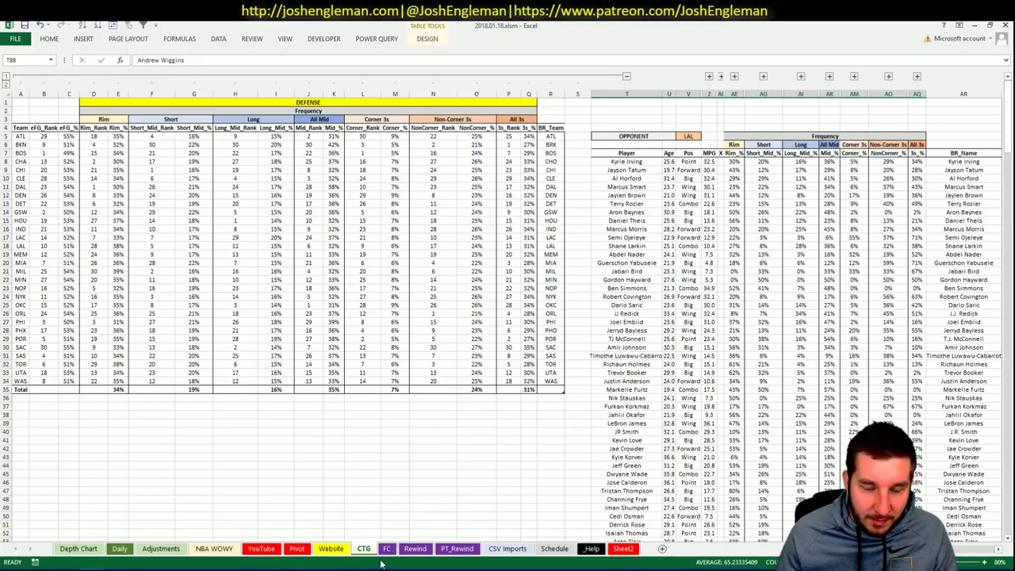
pyautogui.click(507, 549)
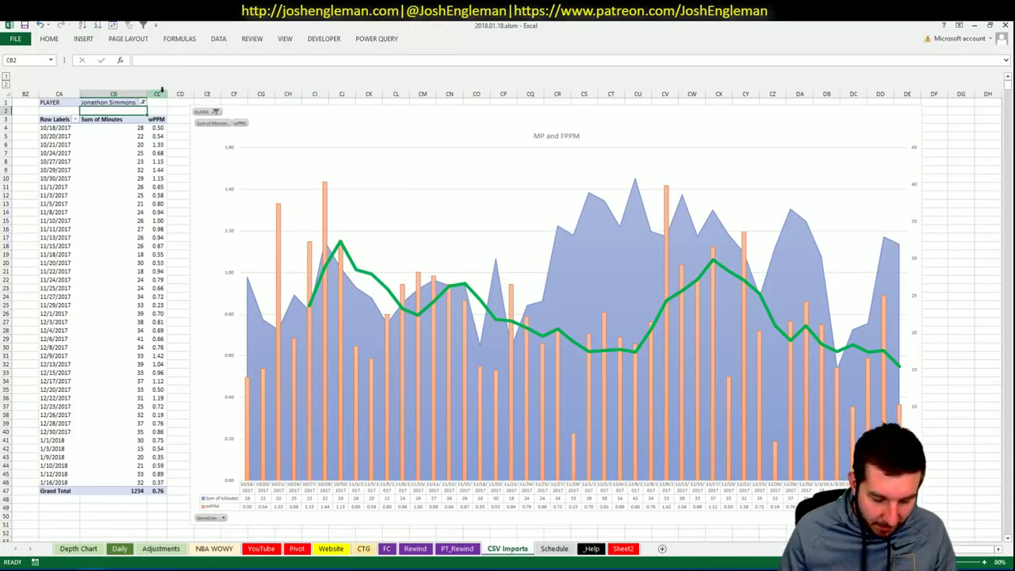
pyautogui.press('Up')
pyautogui.write('Jimmy Butler')
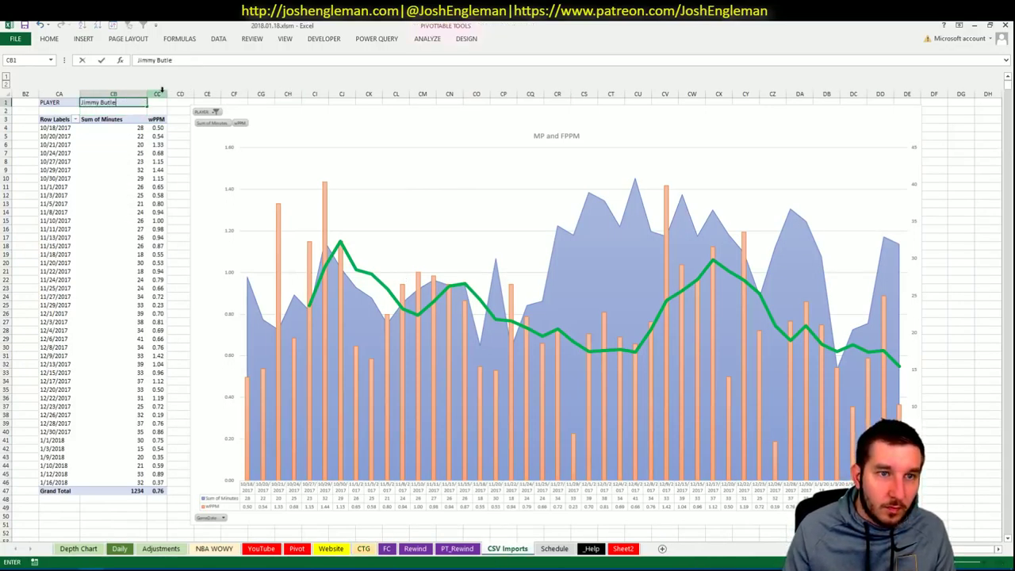
pyautogui.press('Return')
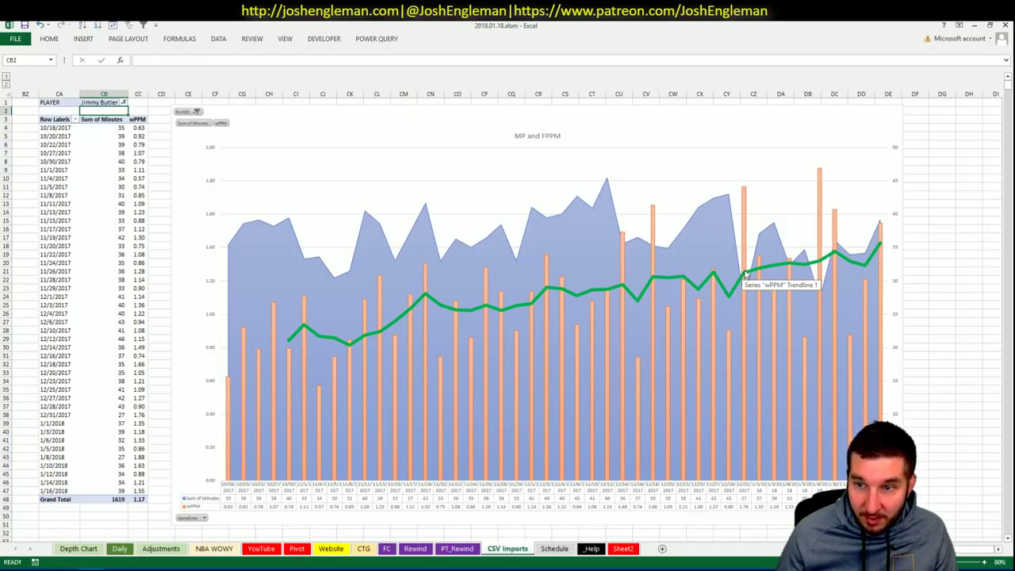
# Step: Add Jimmy Butler to the YouTube sheet's shortlist with site DK and tier 2
pyautogui.click(119, 549)
pyautogui.click(260, 548)
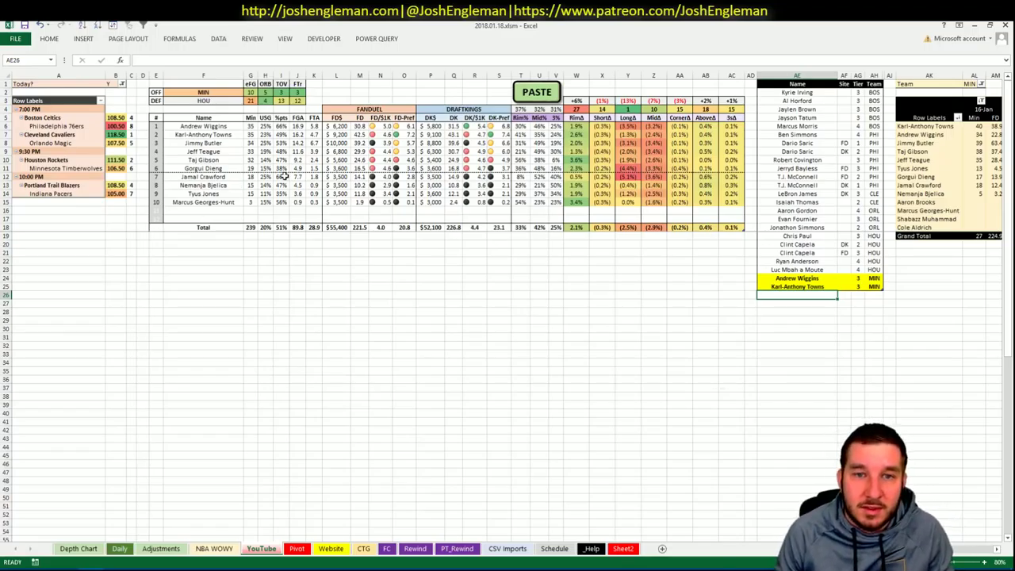
pyautogui.write('Jimmy')
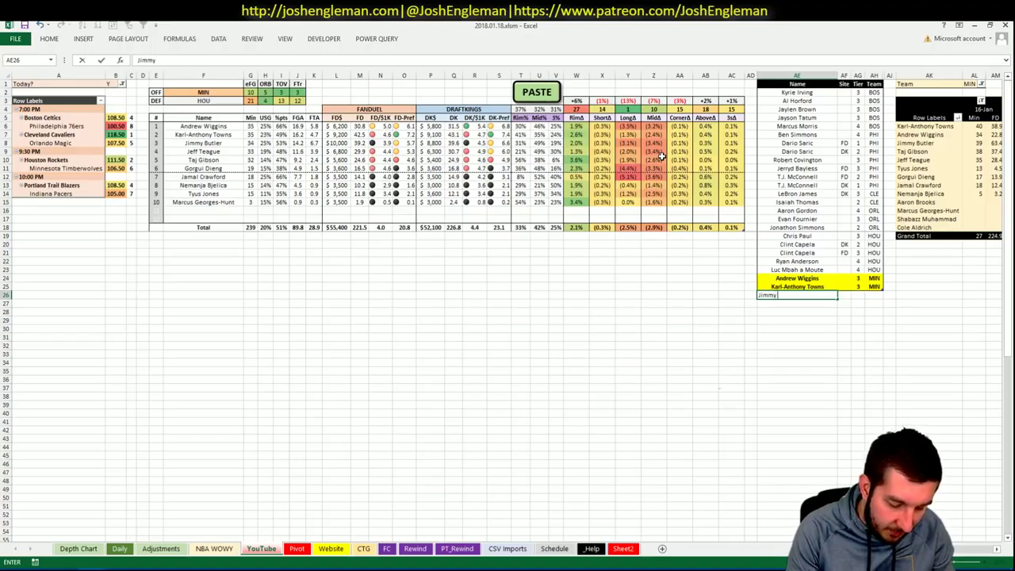
pyautogui.write(' Butler')
pyautogui.press('Return')
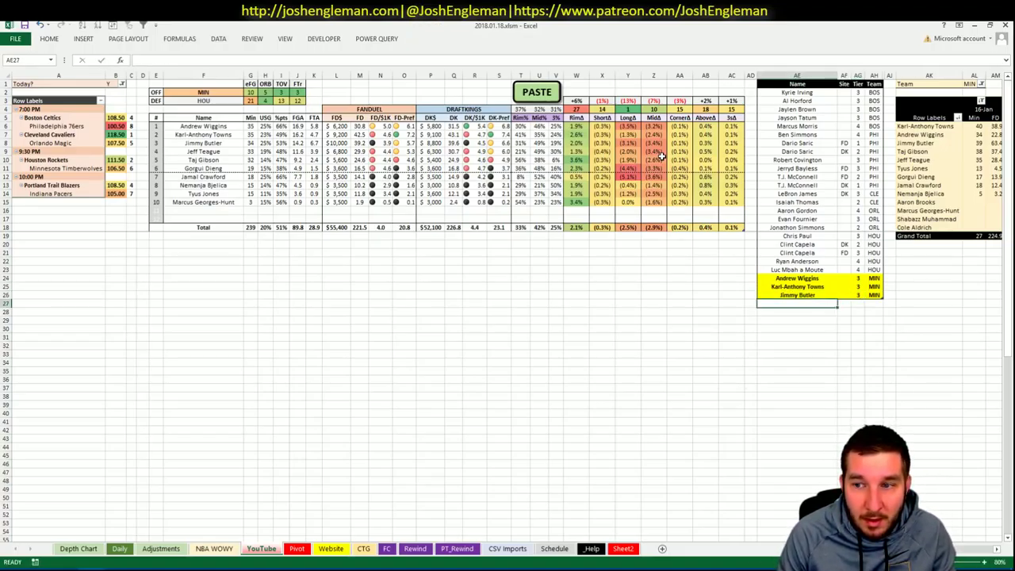
pyautogui.press('Up')
pyautogui.press('Right')
pyautogui.write('DK')
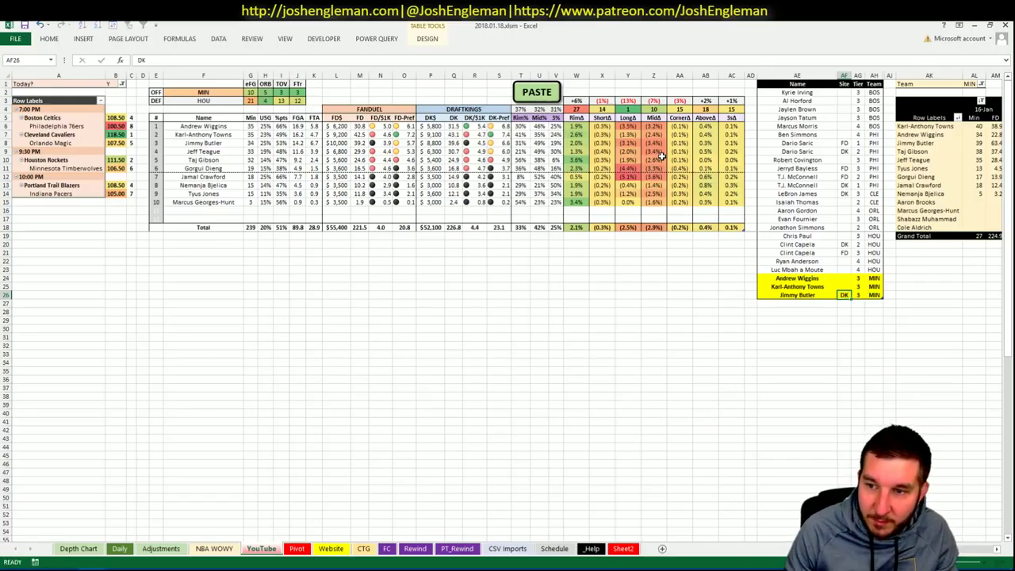
pyautogui.press('Tab')
pyautogui.press('Return')
# Step: Add a second Jimmy Butler entry to the shortlist with site FD and tier 3
pyautogui.write('Jimmy Butler')
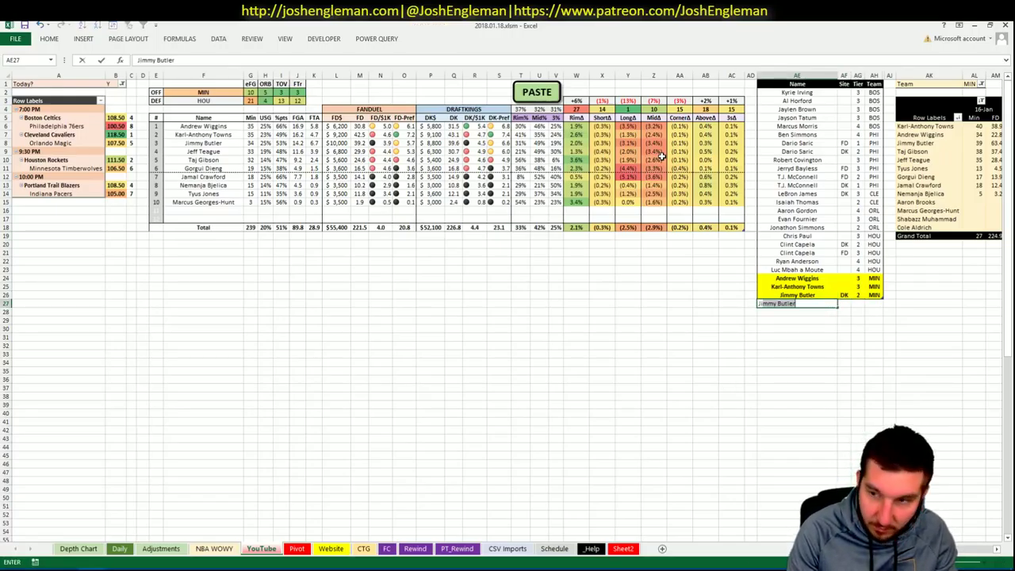
pyautogui.press('Tab')
pyautogui.write('FD')
pyautogui.press('Tab')
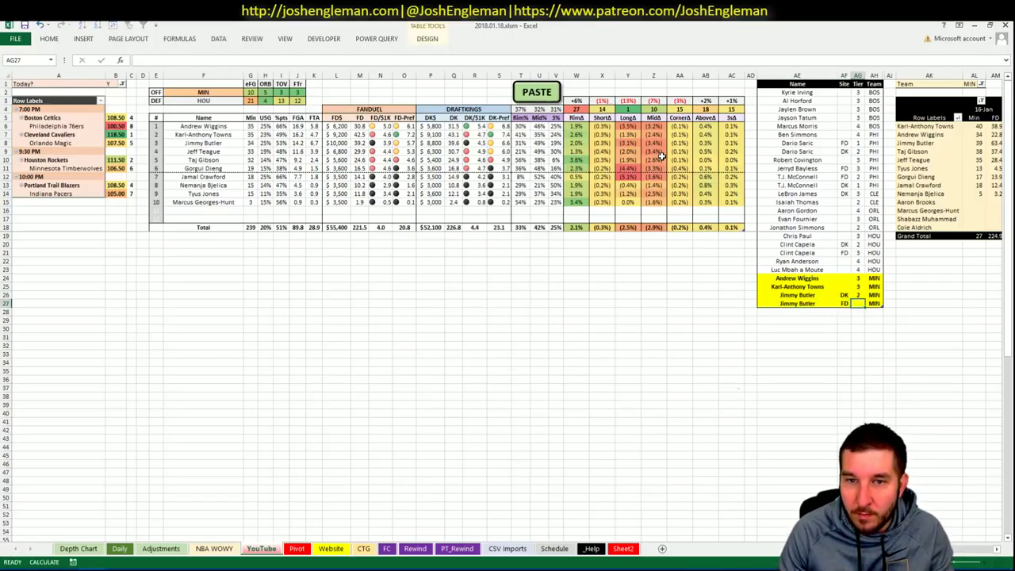
pyautogui.press('Return')
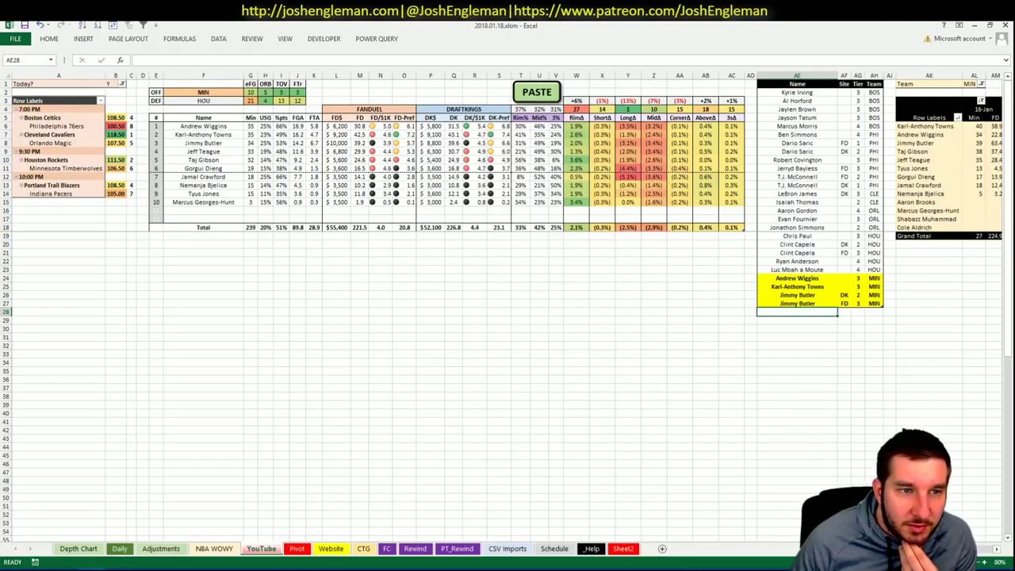
# Step: Check Minnesota's recent games, and add Taj Gibson to the shortlist with tier 3 and no site
pyautogui.click(969, 84)
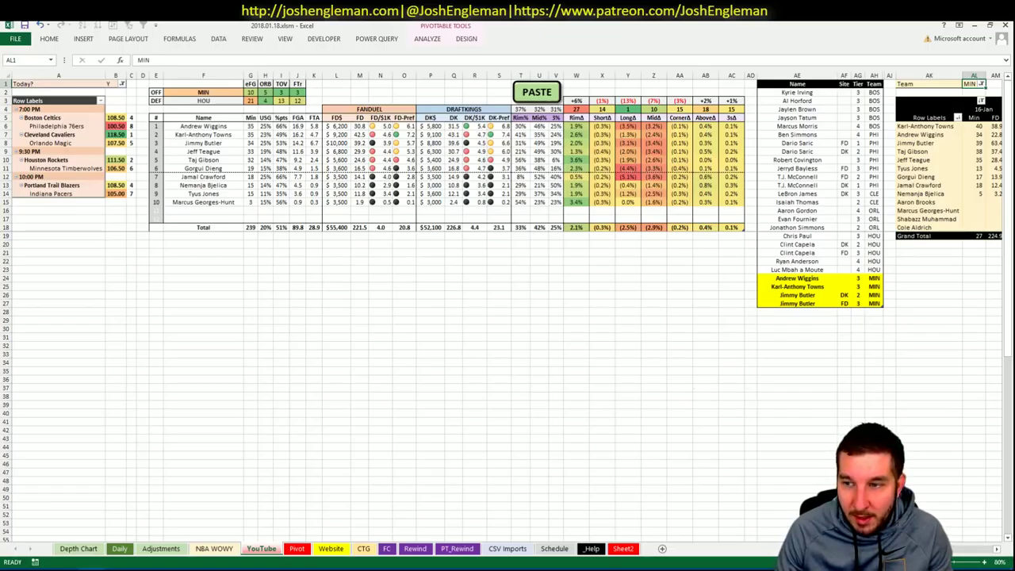
pyautogui.hscroll(7, 957, 553)
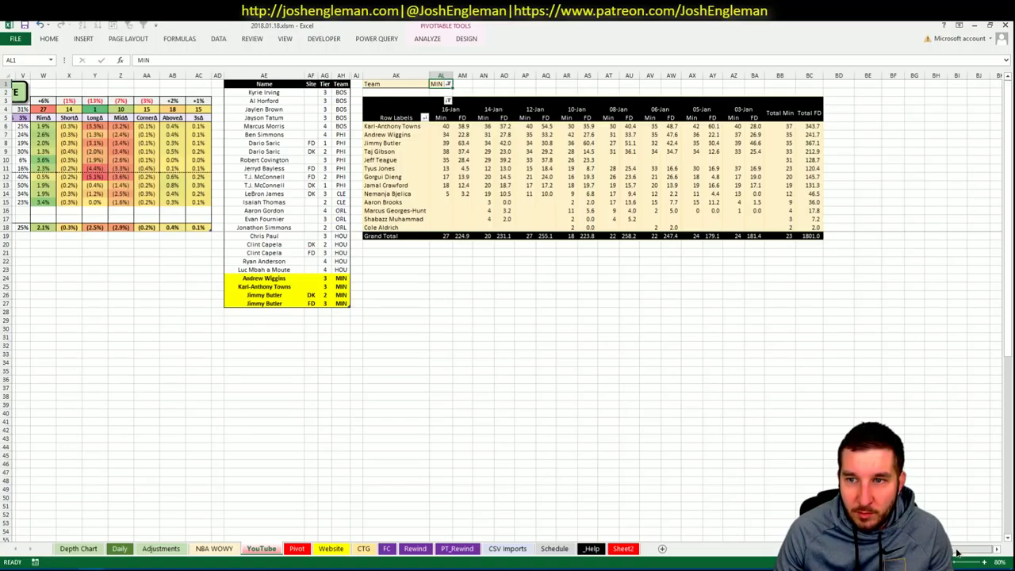
pyautogui.hscroll(-7, 957, 553)
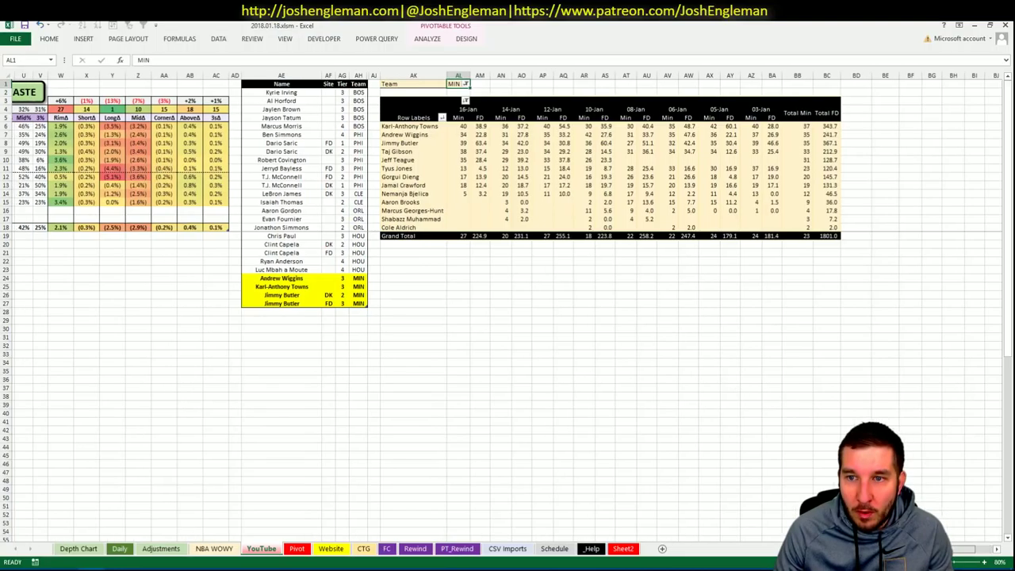
pyautogui.click(790, 313)
pyautogui.write('Taj Gibson')
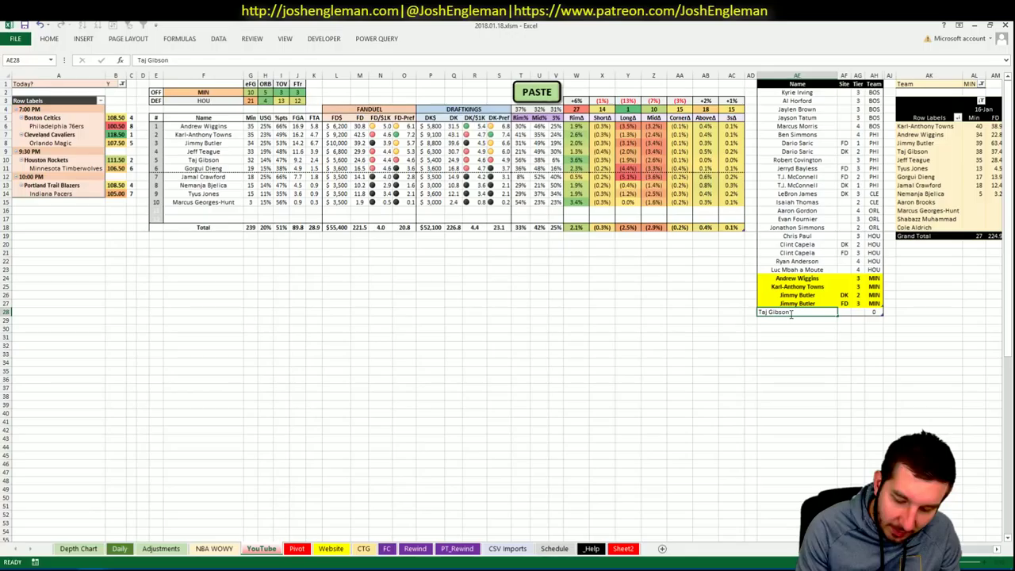
pyautogui.press('Tab')
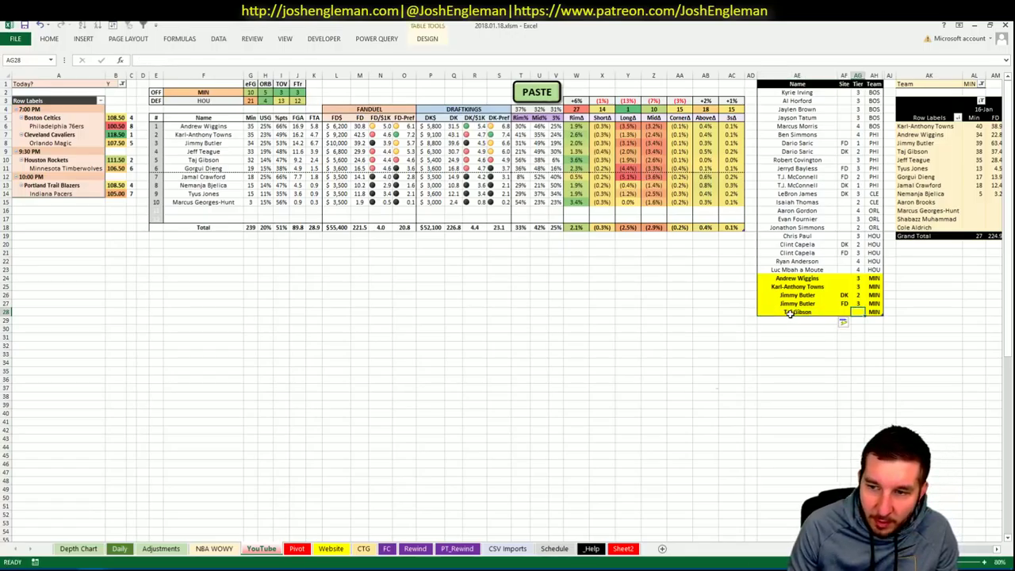
pyautogui.press('Return')
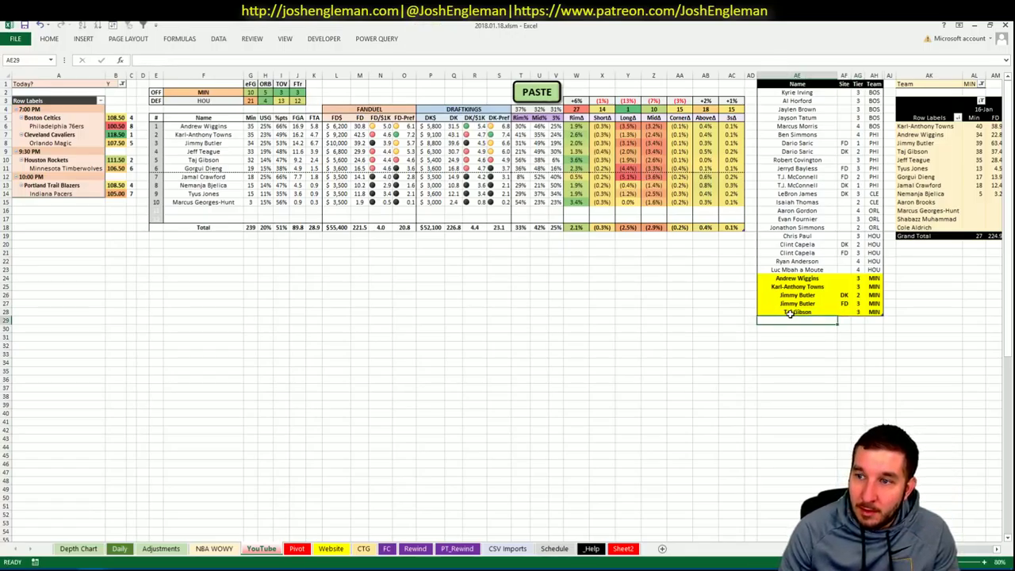
# Step: Set the offensive team of the matchup table to POR
pyautogui.click(233, 91)
pyautogui.write('POR')
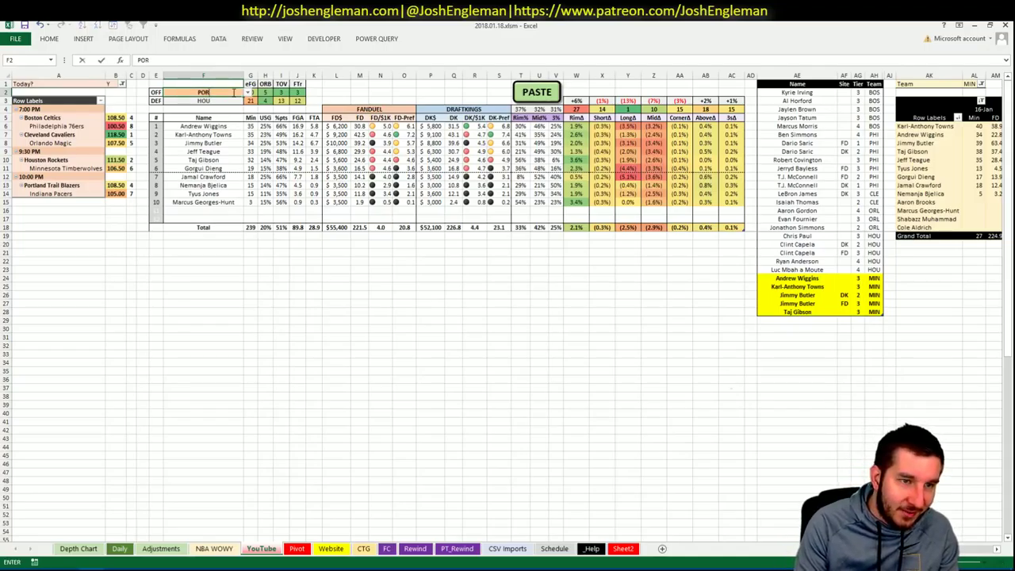
pyautogui.press('Return')
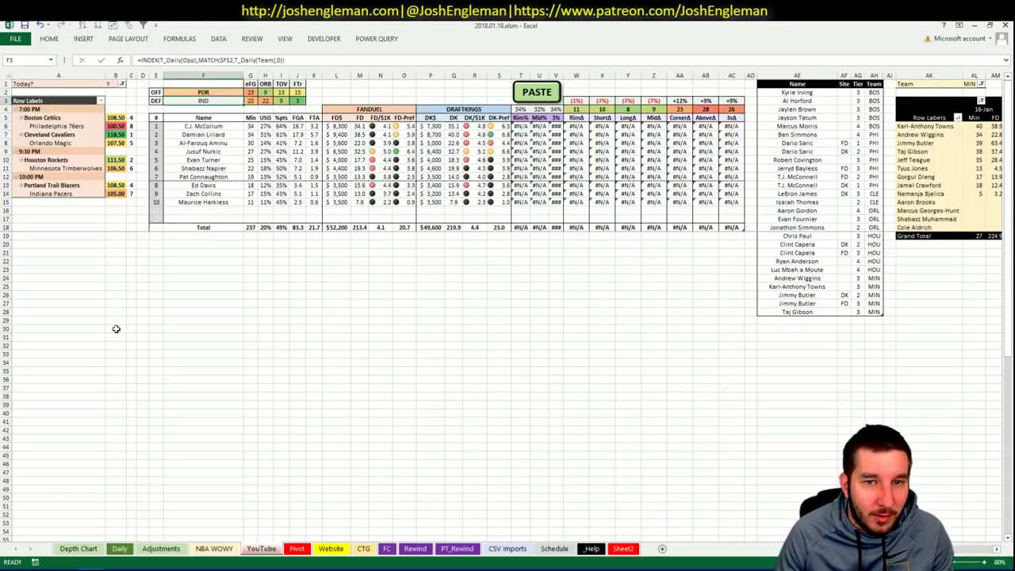
# Step: Switch to Cleaning the Glass in the browser and open the Portland Trail Blazers' player stats
pyautogui.hotkey('alt', 'Tab')
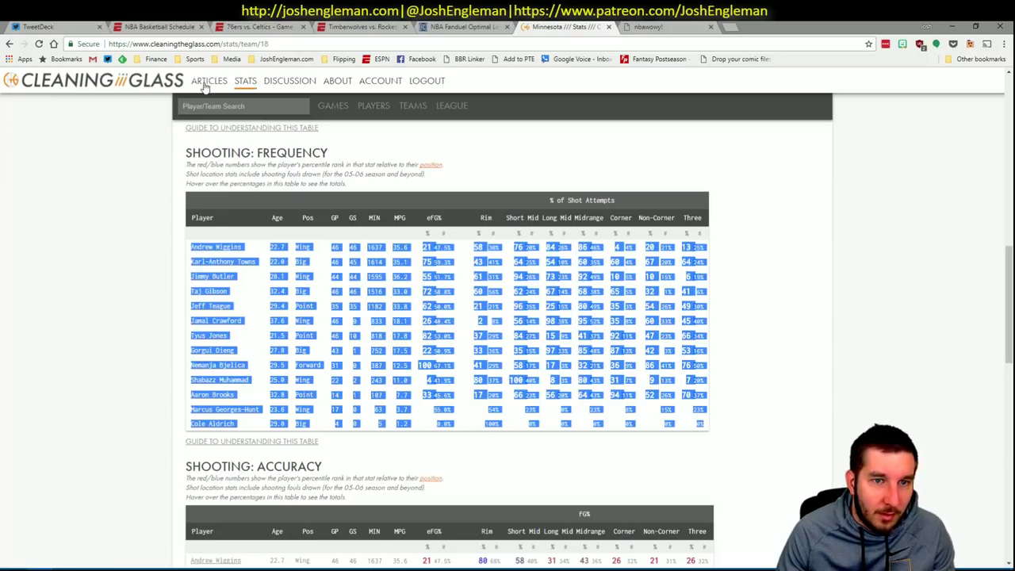
pyautogui.click(204, 107)
pyautogui.write('blaz')
pyautogui.press('Return')
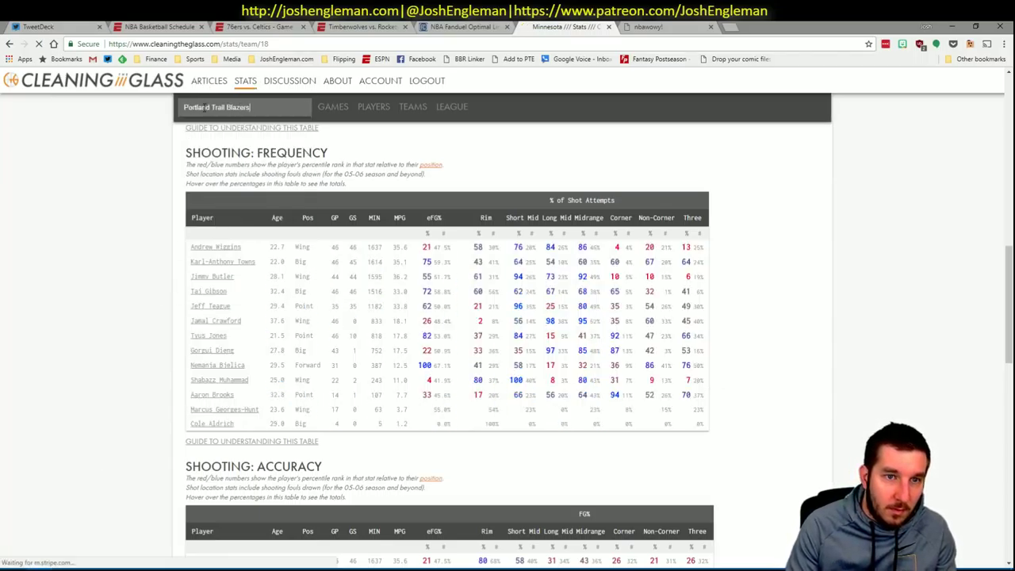
pyautogui.hotkey('alt', 'Tab')
pyautogui.hotkey('alt', 'Tab')
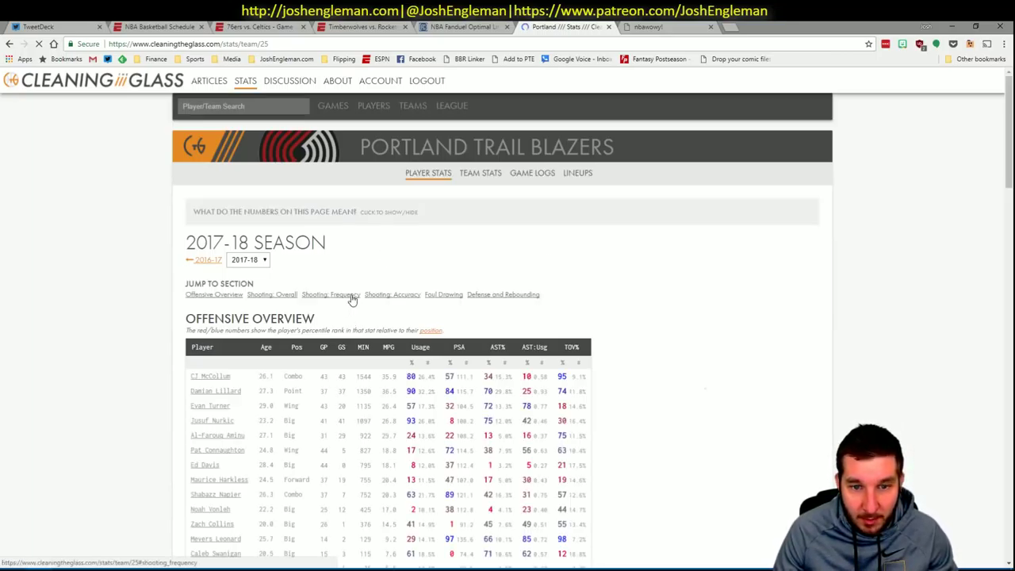
# Step: Copy the player rows of Portland's Shooting: Frequency table and paste them into the workbook with its paste macro
pyautogui.click(351, 296)
pyautogui.moveTo(681, 438); pyautogui.dragTo(192, 247)
pyautogui.hotkey('alt', 'Tab')
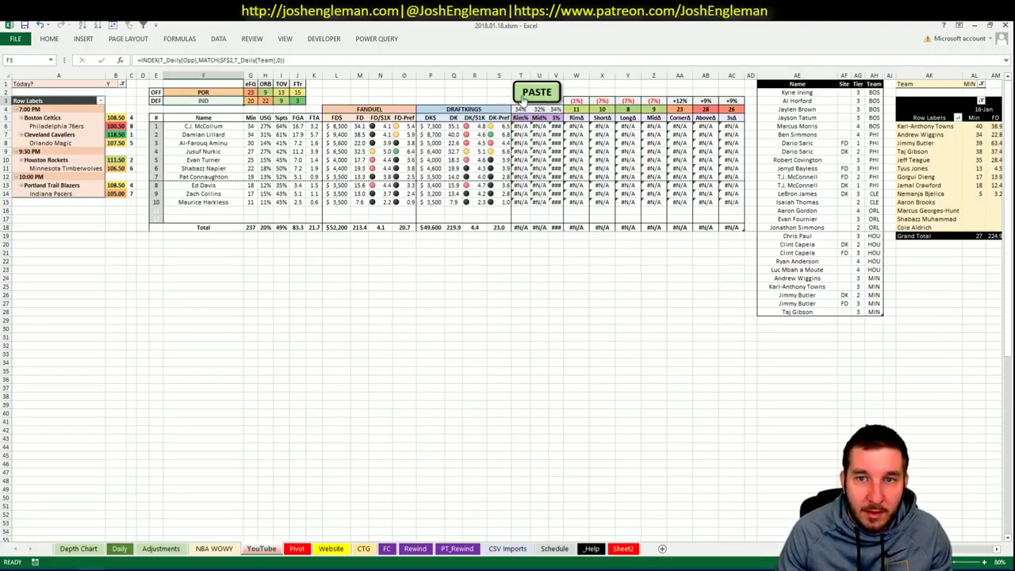
pyautogui.click(523, 99)
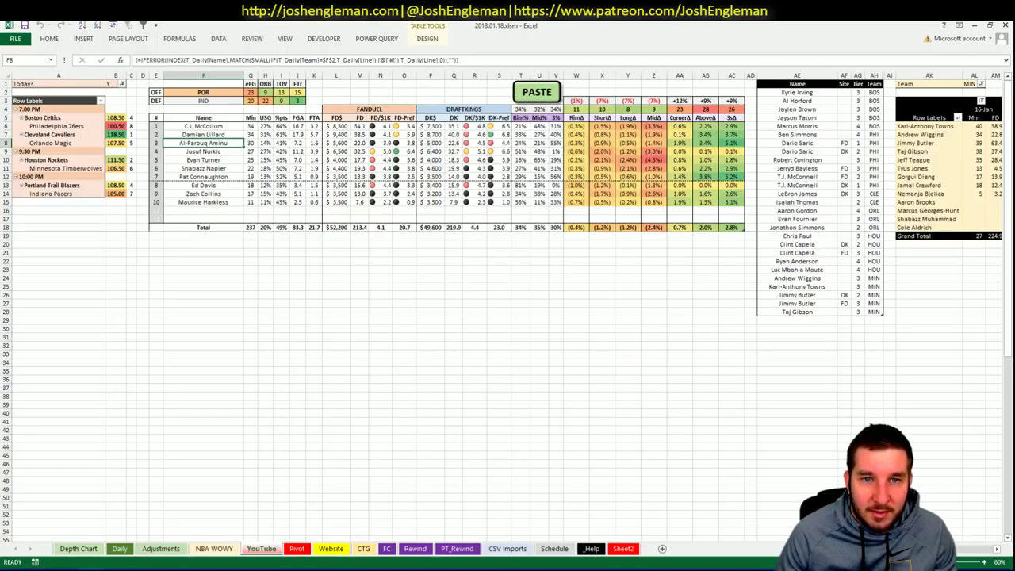
# Step: Examine the Portland players' FD and DK projections on the Pivot sheet
pyautogui.click(296, 547)
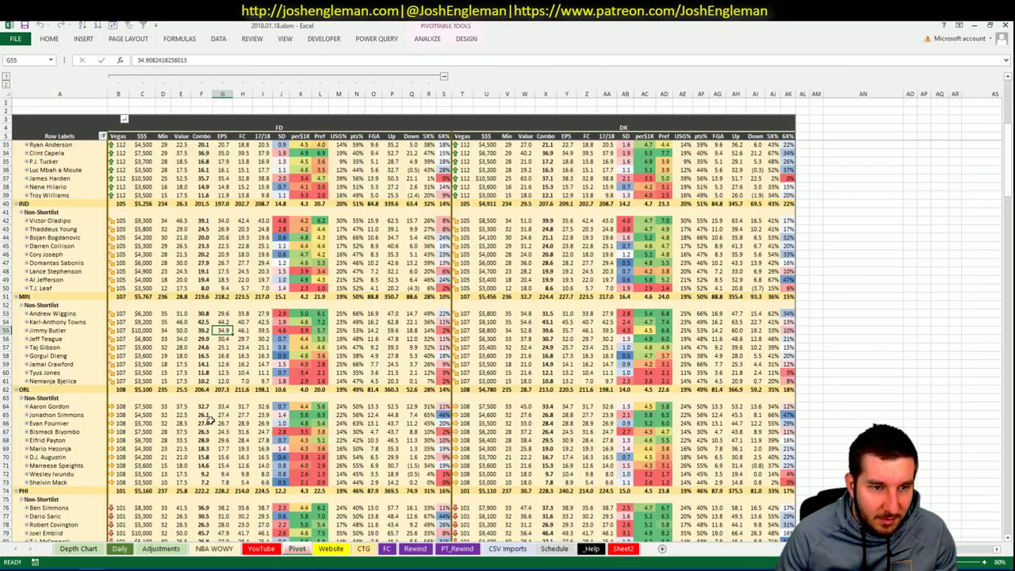
pyautogui.scroll(-8, 226, 403)
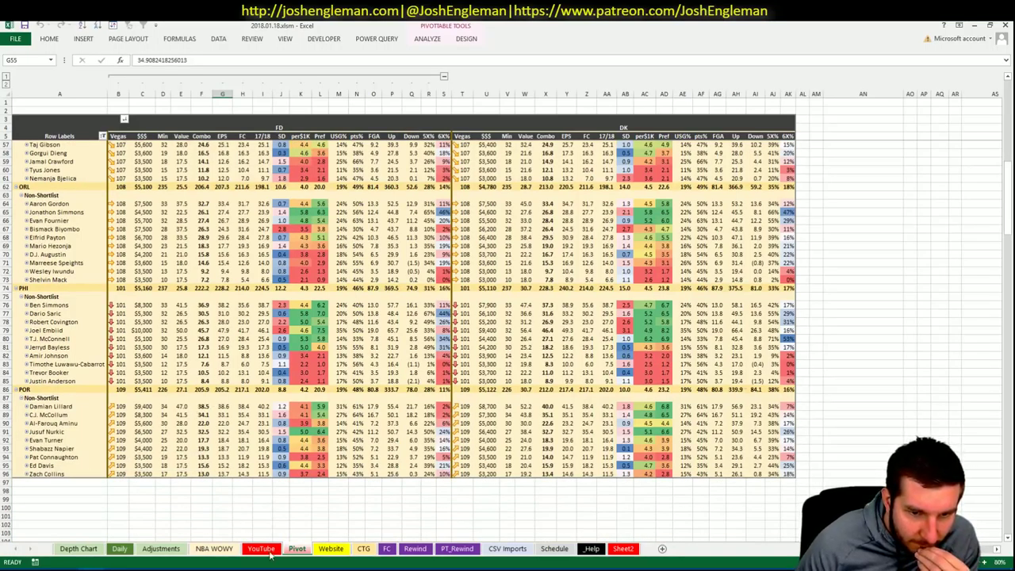
pyautogui.click(215, 554)
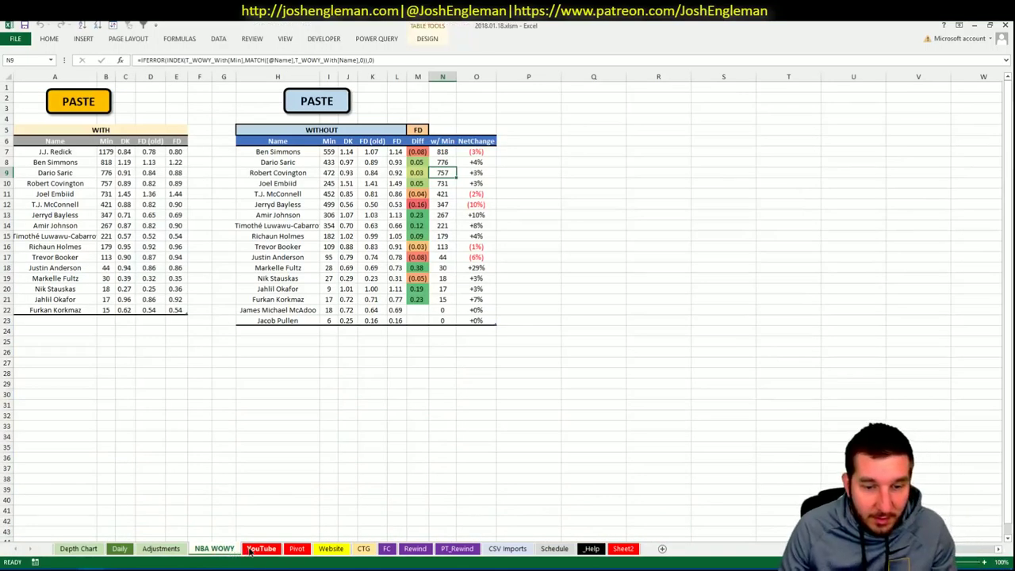
pyautogui.click(250, 552)
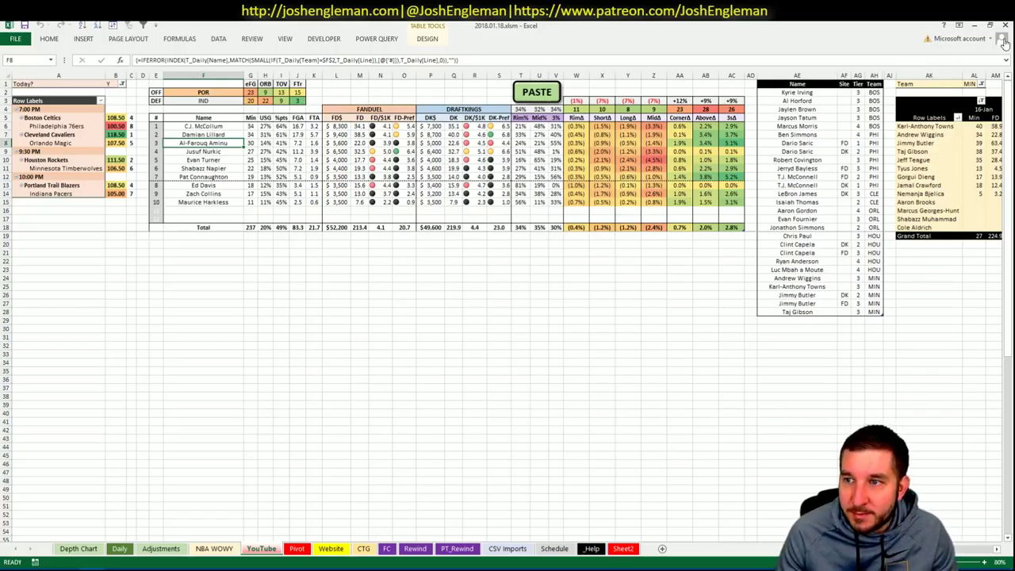
# Step: Set the team filter of the recent games pivot table to POR and review Portland's minutes and FD points
pyautogui.click(970, 84)
pyautogui.write('POR')
pyautogui.press('Return')
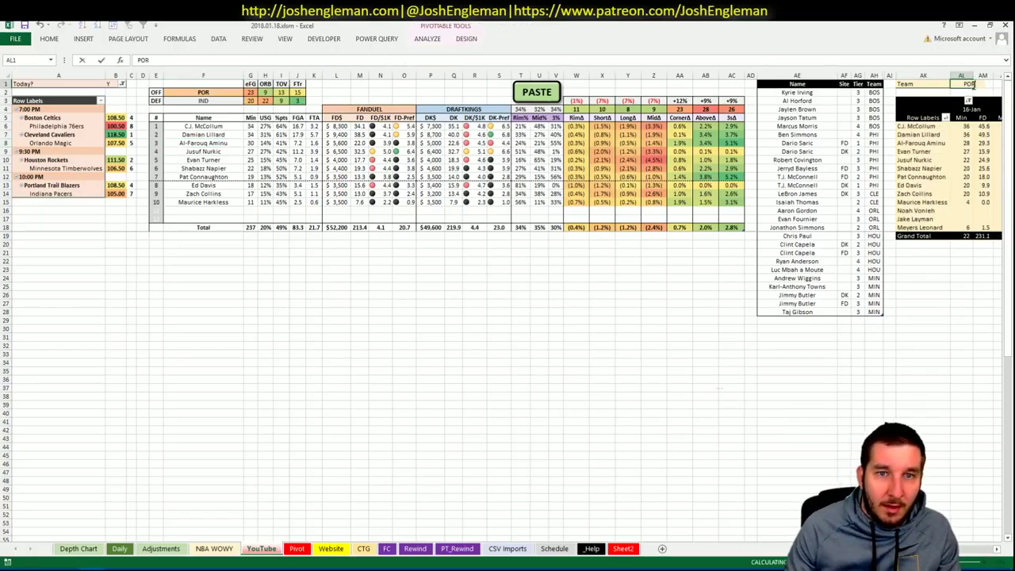
pyautogui.hscroll(10, 994, 532)
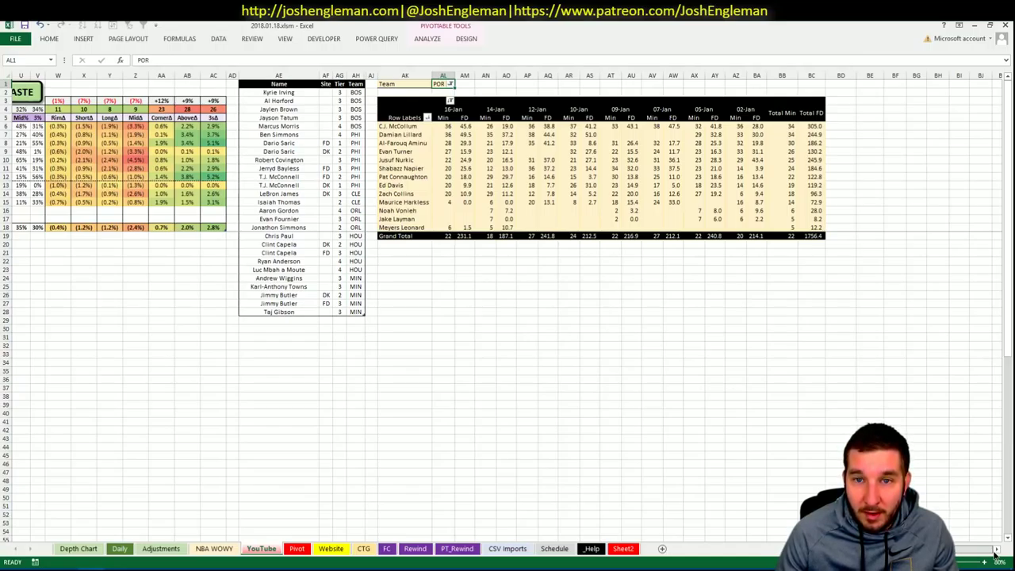
# Step: Set the player filter on the CSV Imports sheet to C.J. McCollum, review his chart, and return to the shortlist
pyautogui.click(511, 548)
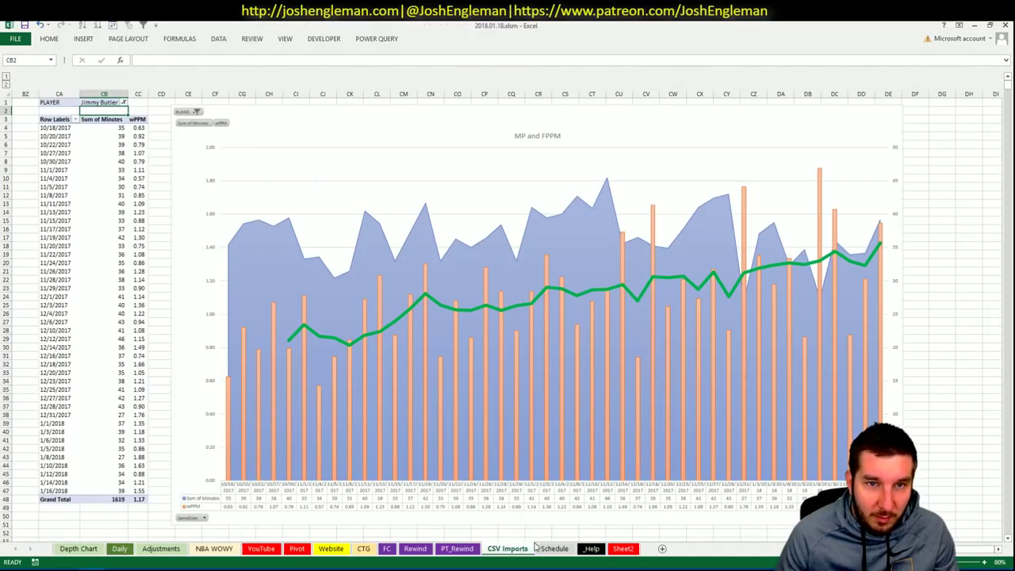
pyautogui.write('C.J')
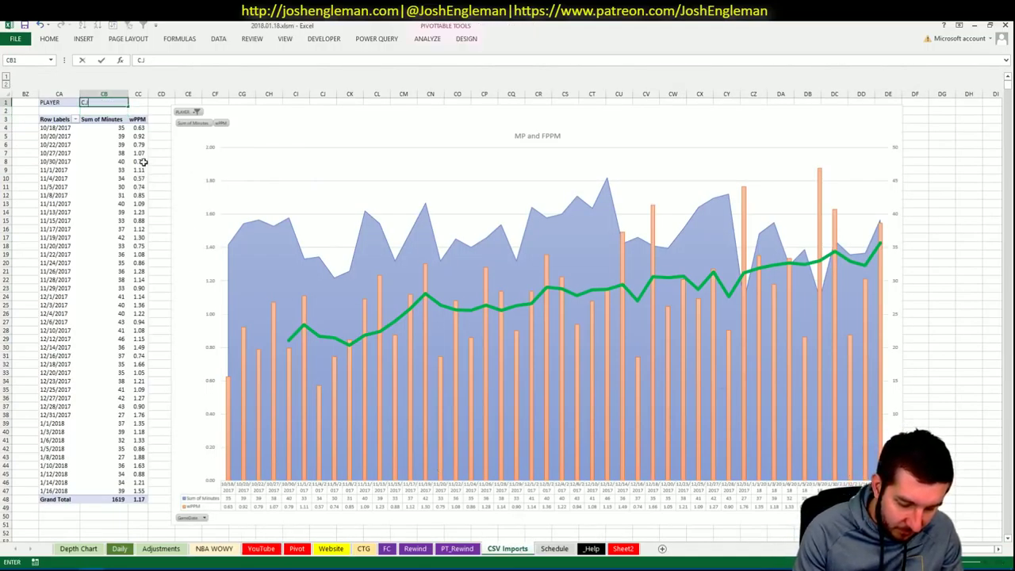
pyautogui.write('. McCollum')
pyautogui.press('Return')
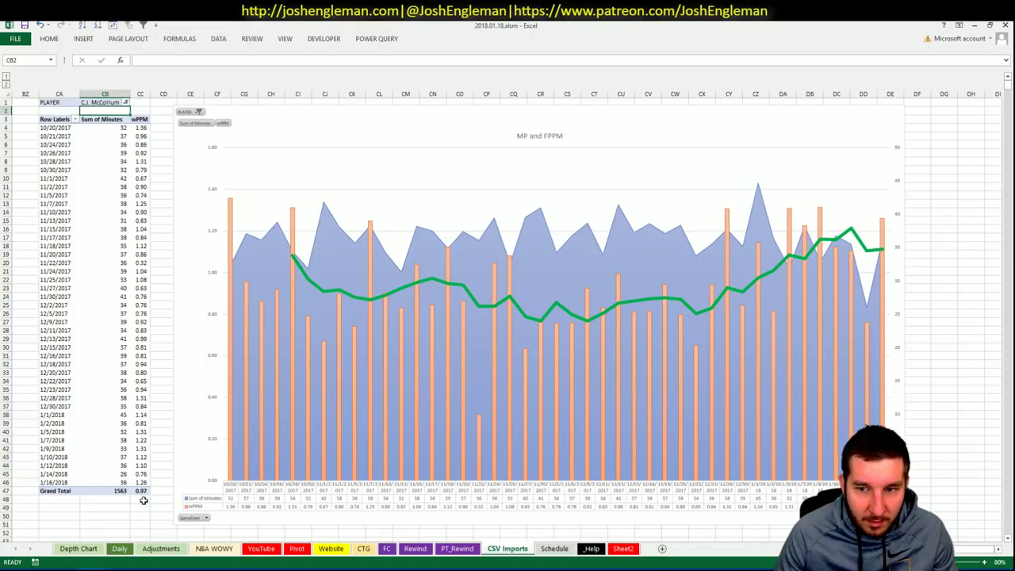
pyautogui.click(268, 548)
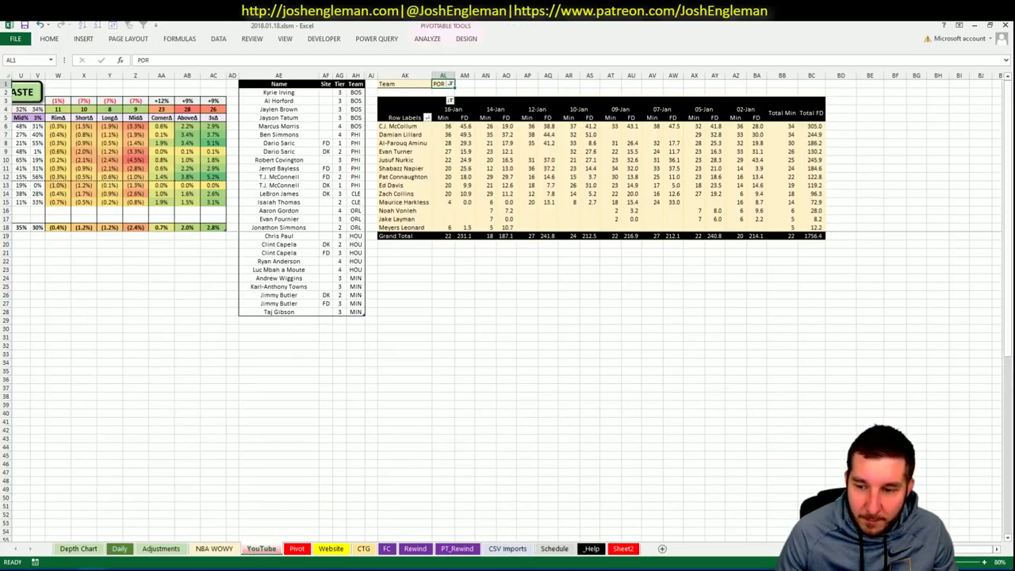
# Step: Add C.J. McCollum to the shortlist in the empty row below Taj Gibson
pyautogui.hscroll(-7, 568, 369)
pyautogui.click(808, 318)
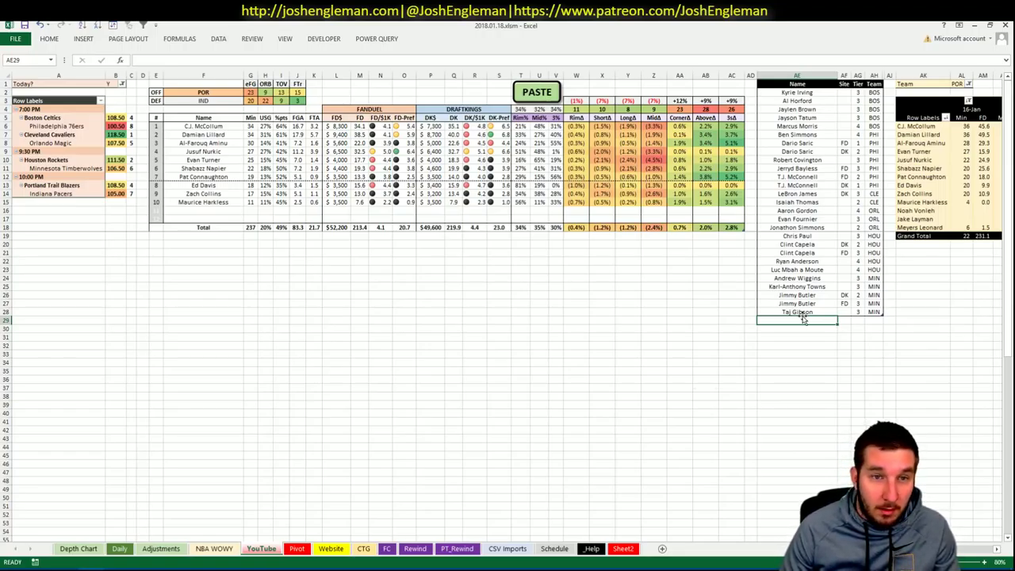
pyautogui.write('C.J. M')
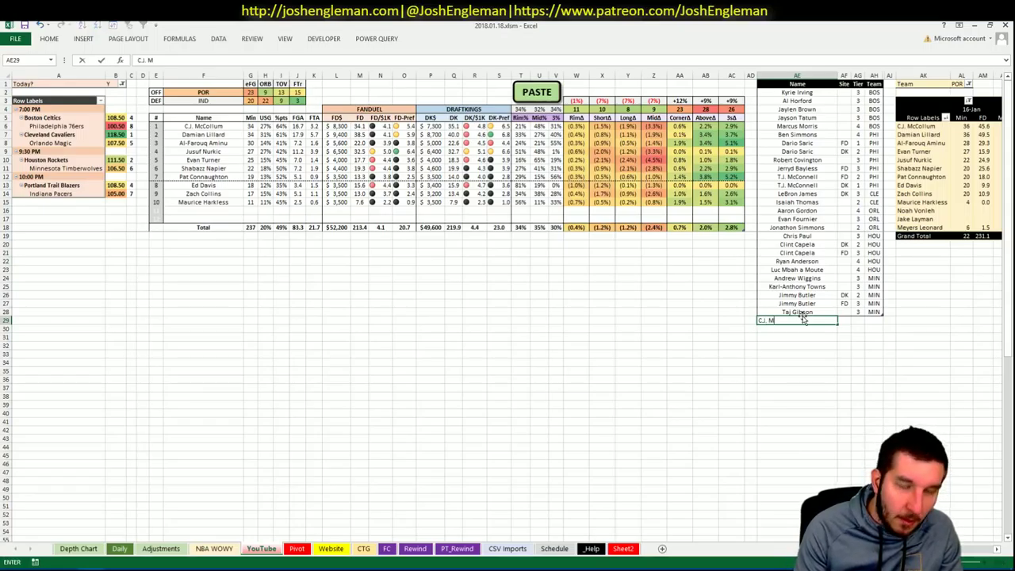
pyautogui.write('cCollum')
pyautogui.press('Return')
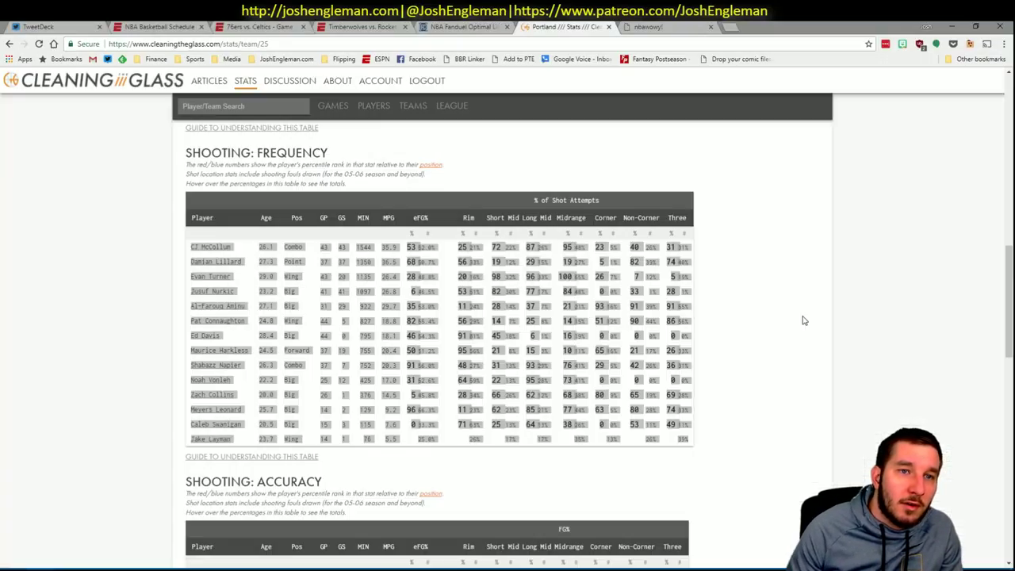
# Step: Switch to Cleaning the Glass in the browser and review Portland's Defense and Rebounding table
pyautogui.hotkey('alt', 'Tab')
pyautogui.click(132, 329)
pyautogui.scroll(-12, 131, 333)
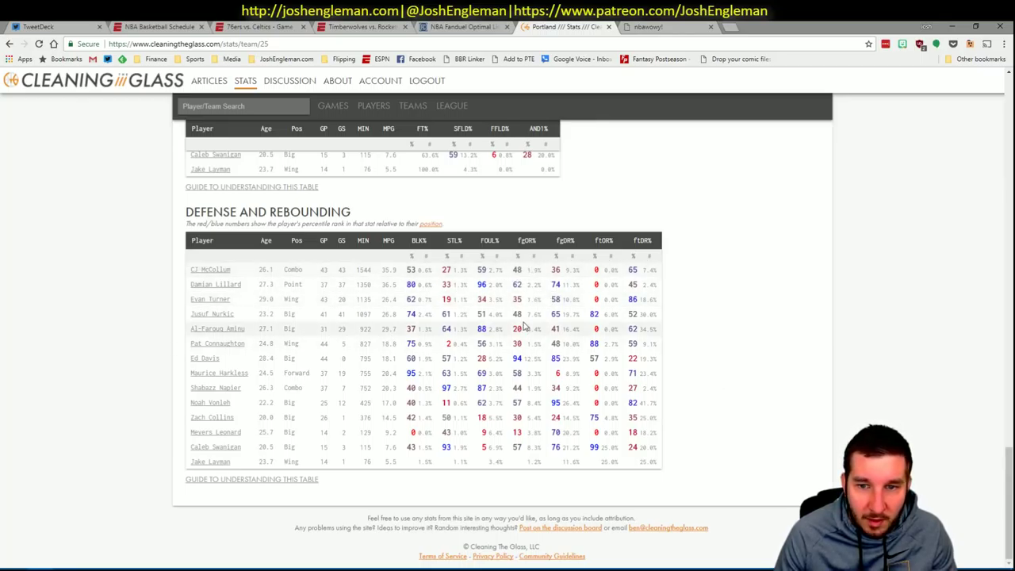
# Step: Return to the Excel workbook and set C.J. McCollum's tier to 3 in the shortlist
pyautogui.hotkey('alt', 'Tab')
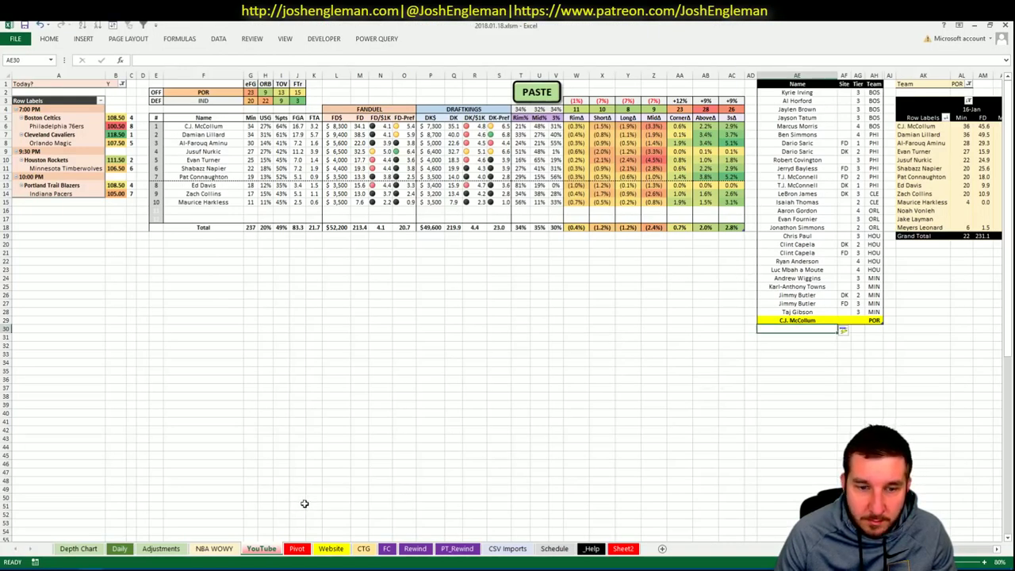
pyautogui.click(860, 320)
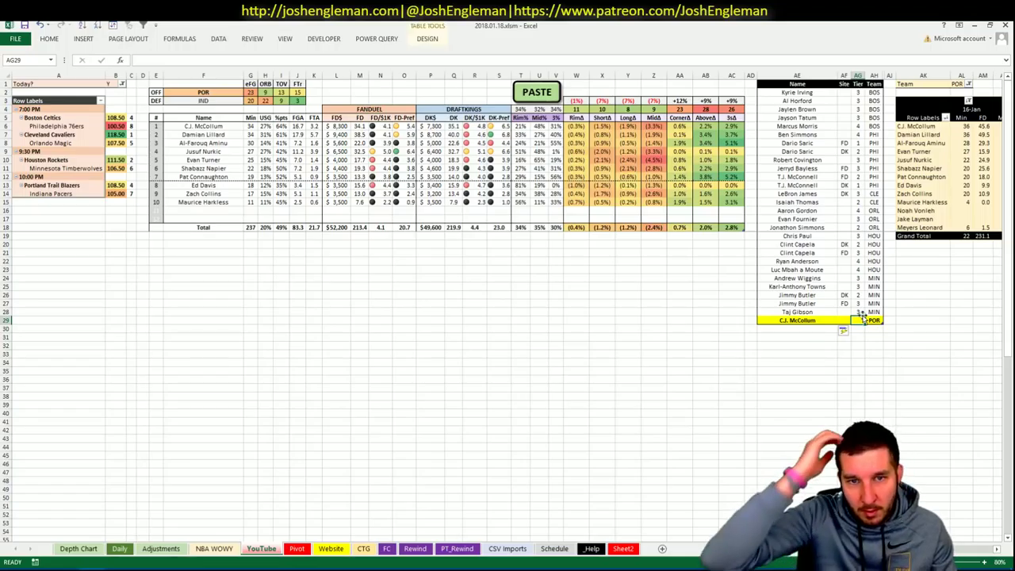
pyautogui.write('3')
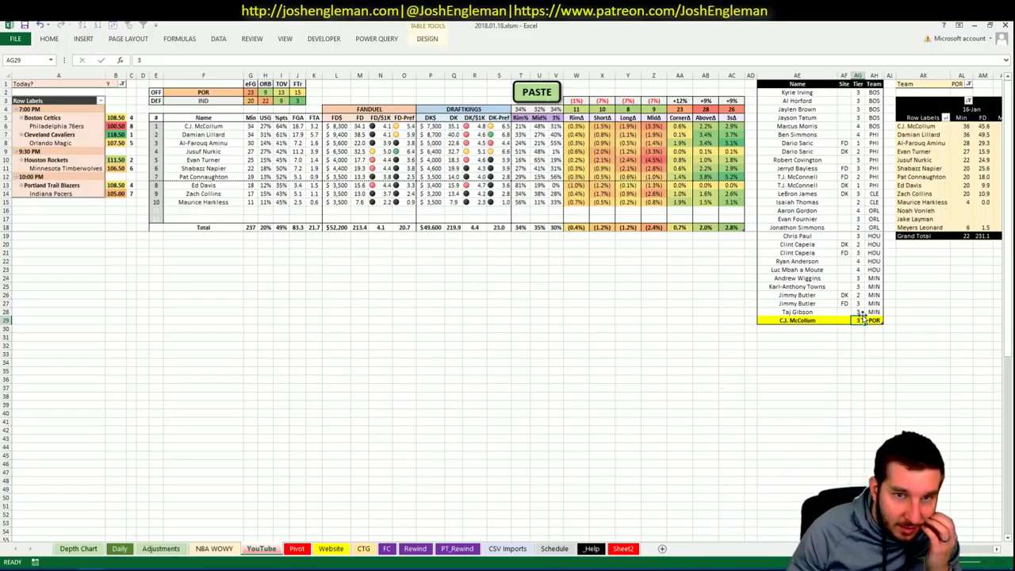
pyautogui.press('Return')
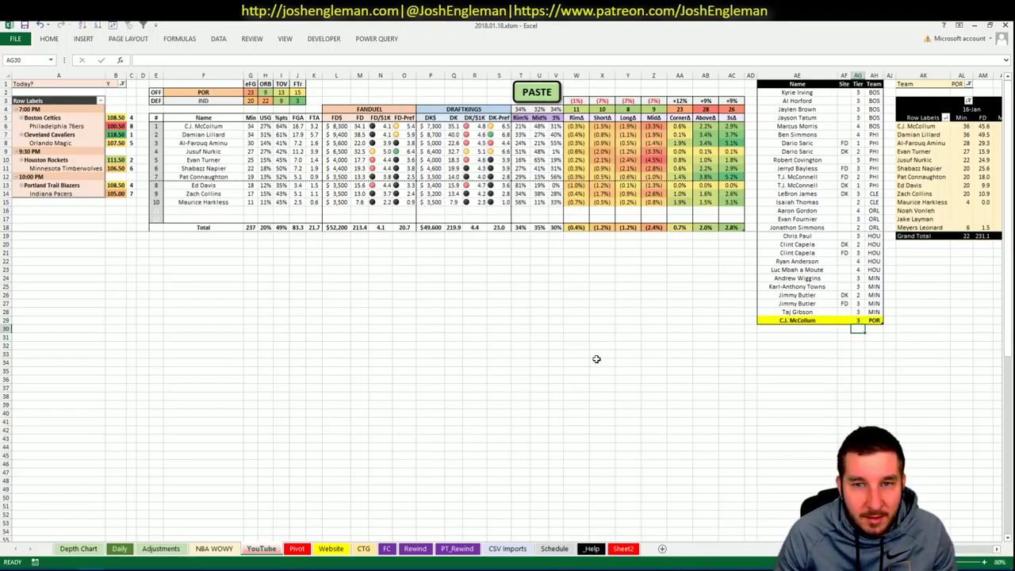
# Step: Check Portland's recent games, and add Damian Lillard to the shortlist below C.J. McCollum with tier 2
pyautogui.click(773, 379)
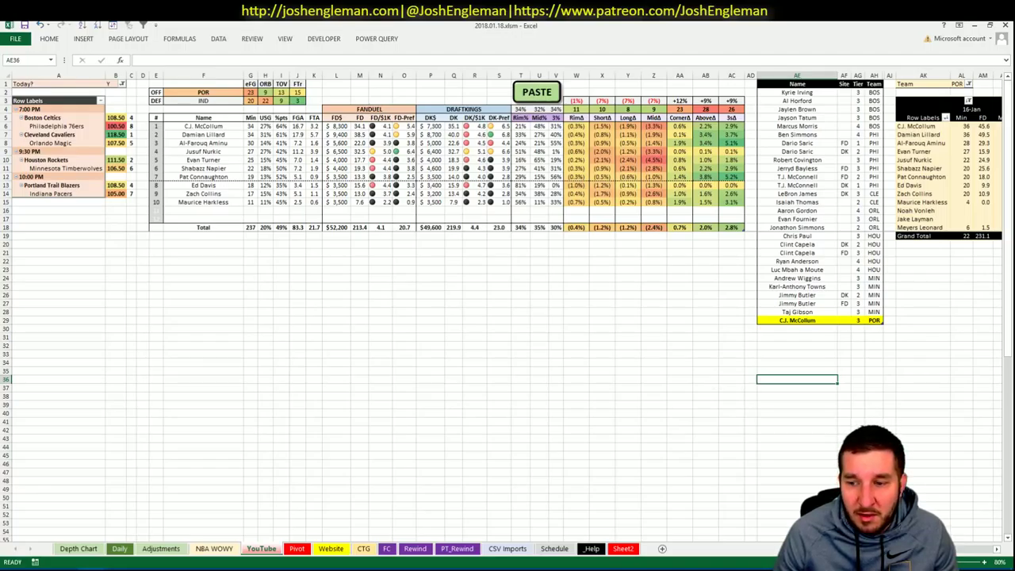
pyautogui.hscroll(5, 971, 550)
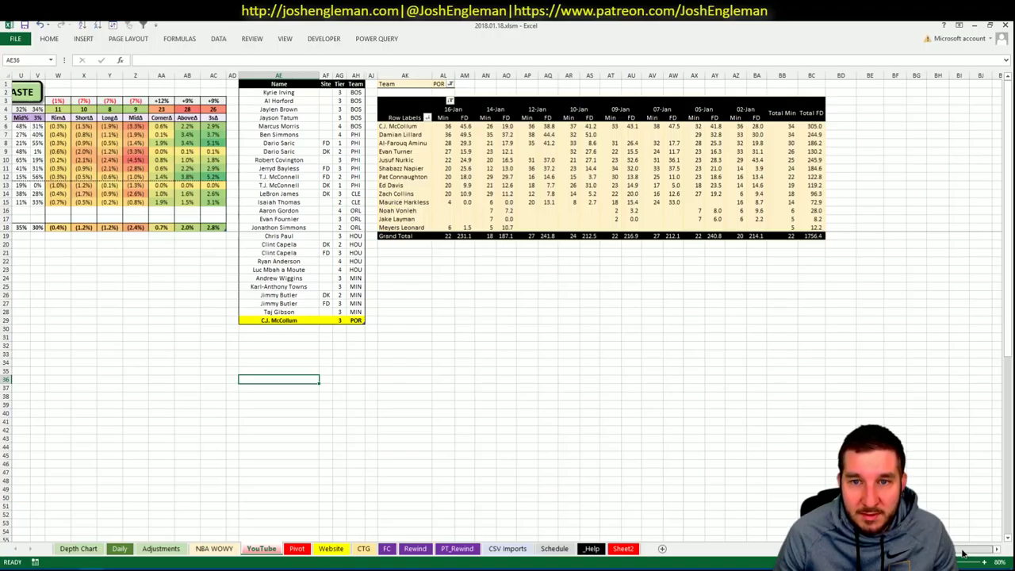
pyautogui.moveTo(964, 552); pyautogui.dragTo(777, 551)
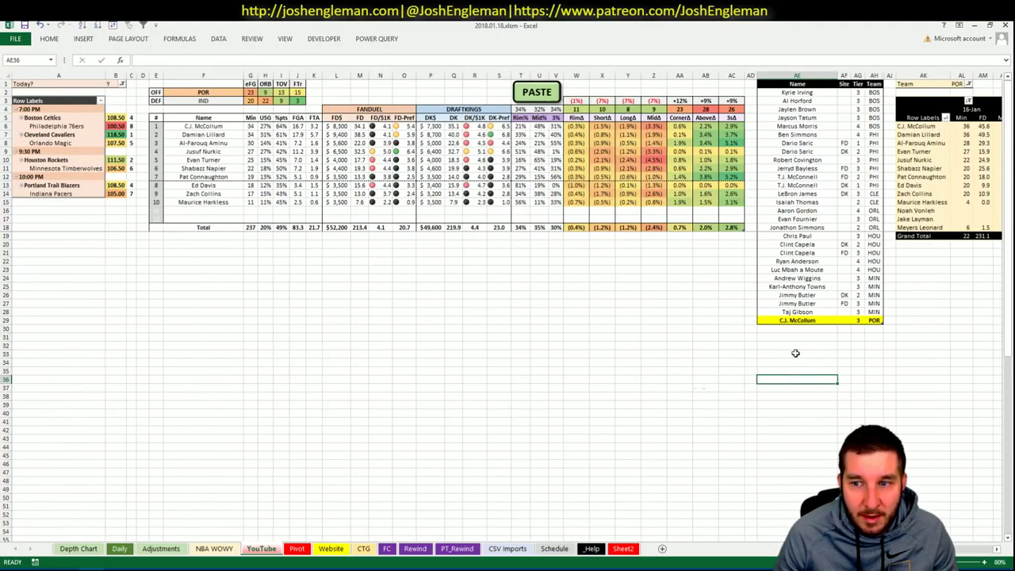
pyautogui.click(796, 327)
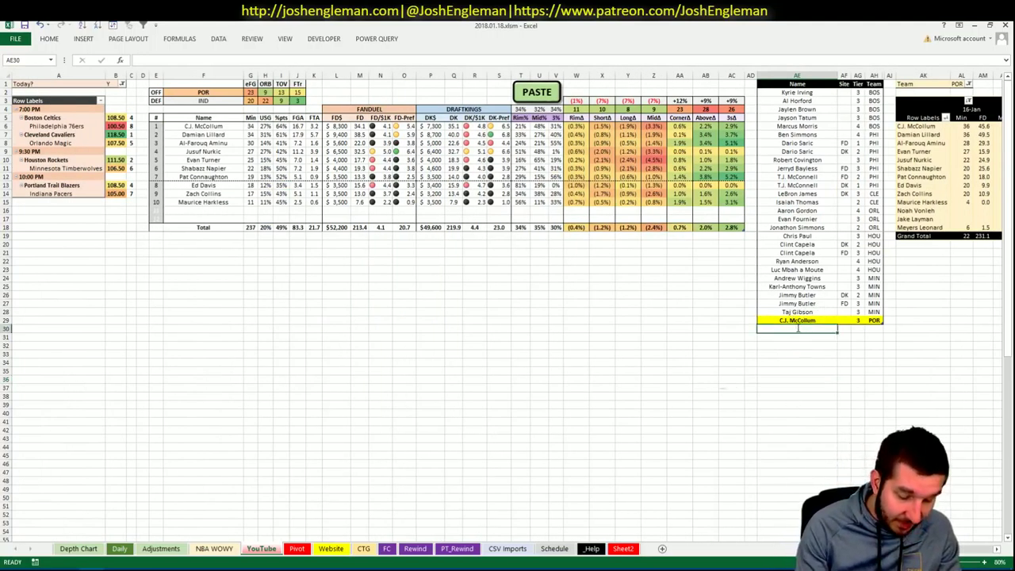
pyautogui.write('Damian Lillard')
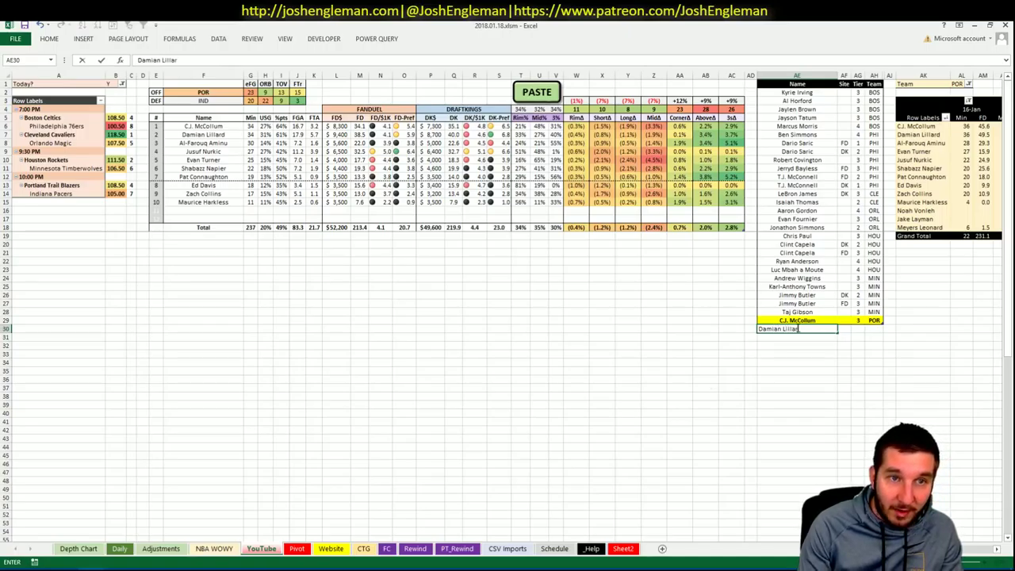
pyautogui.press('Tab')
pyautogui.press('Tab')
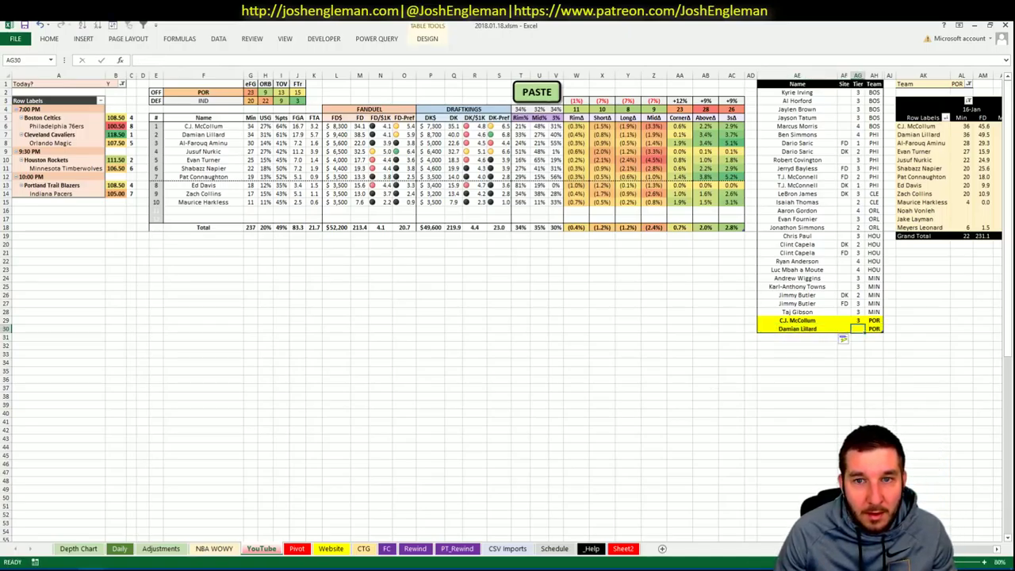
pyautogui.write('2')
pyautogui.press('Return')
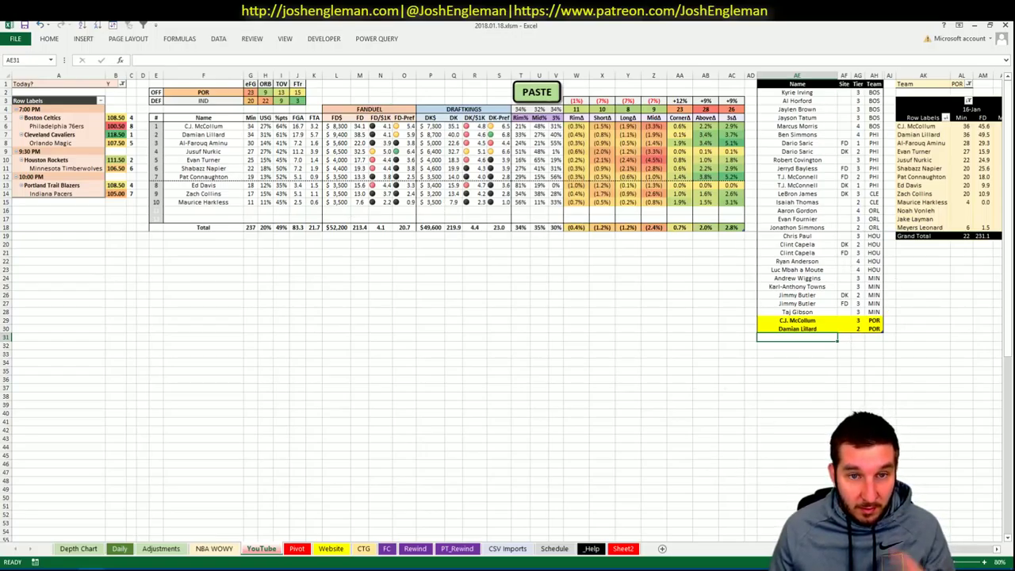
# Step: Recheck Portland's recent games, and add Jusuf Nurkic to the shortlist below Damian Lillard with tier 2
pyautogui.hscroll(6, 960, 555)
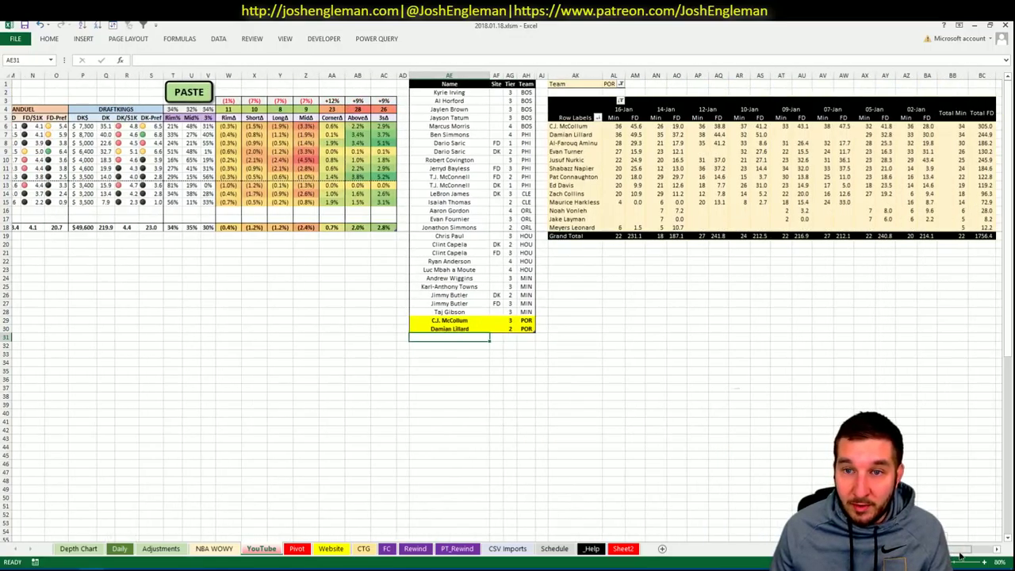
pyautogui.moveTo(959, 554); pyautogui.dragTo(981, 559)
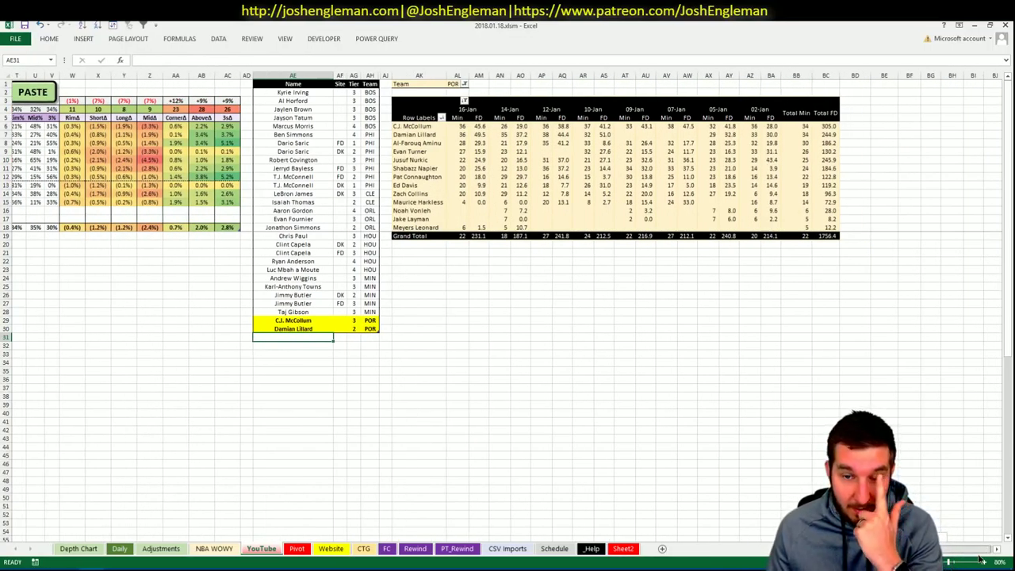
pyautogui.hscroll(-10, 980, 559)
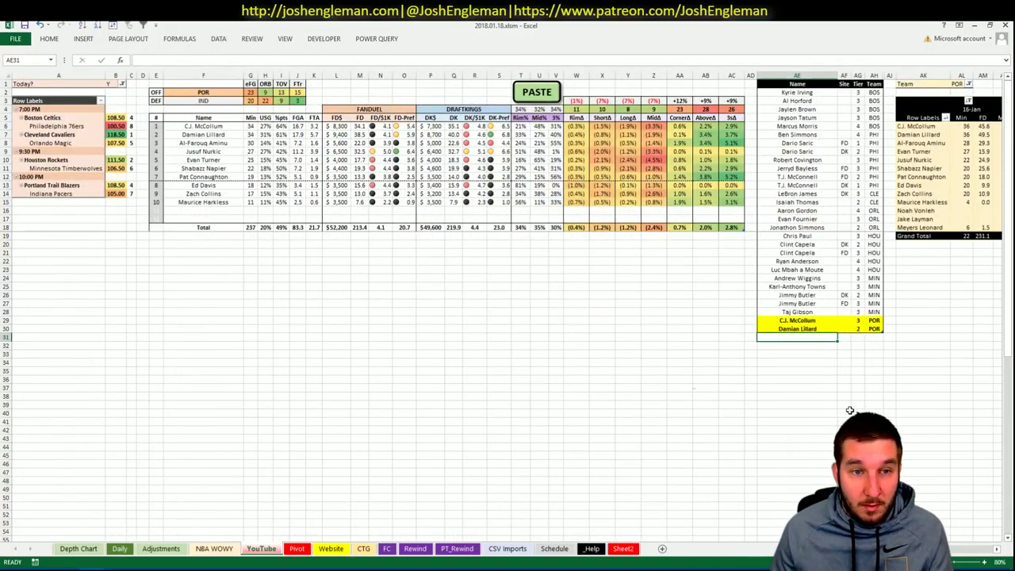
pyautogui.write('Jusu')
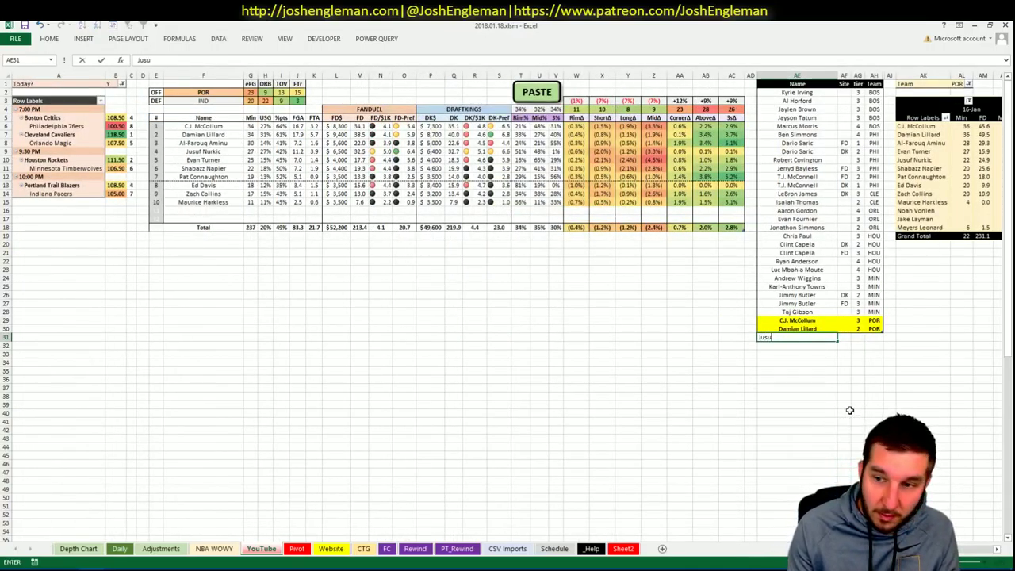
pyautogui.write('f Nurkic')
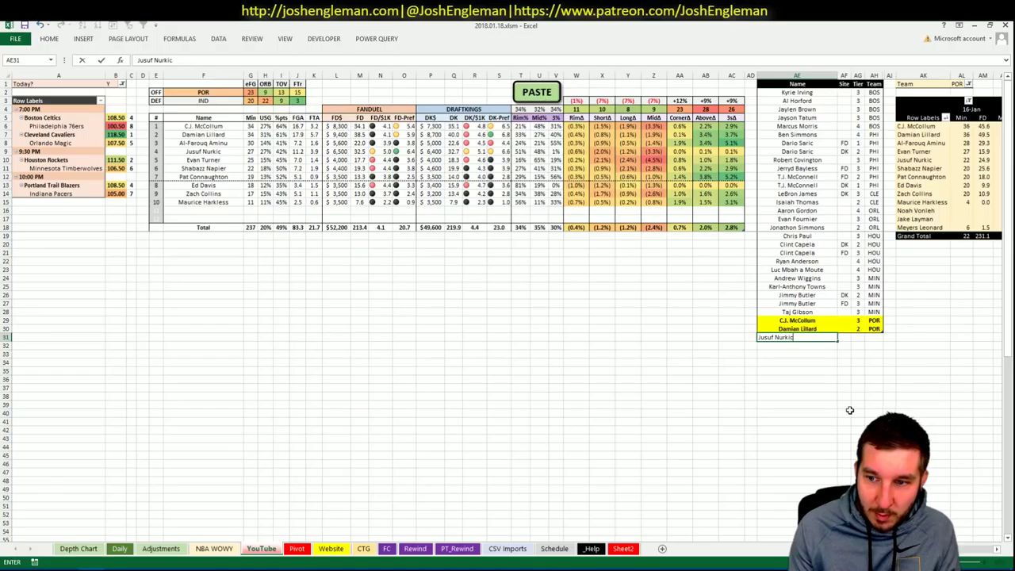
pyautogui.press('Tab')
pyautogui.press('Tab')
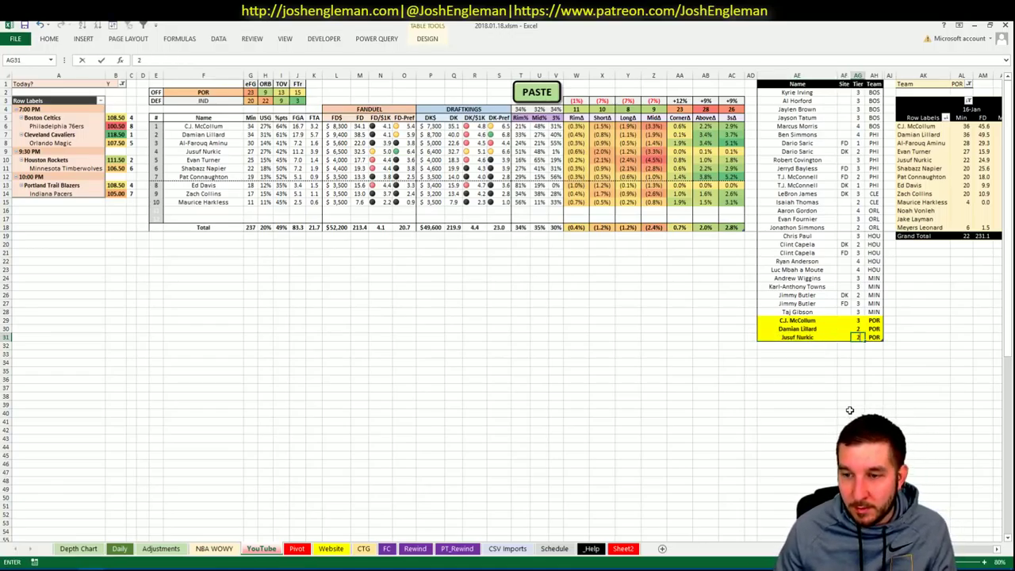
pyautogui.press('Return')
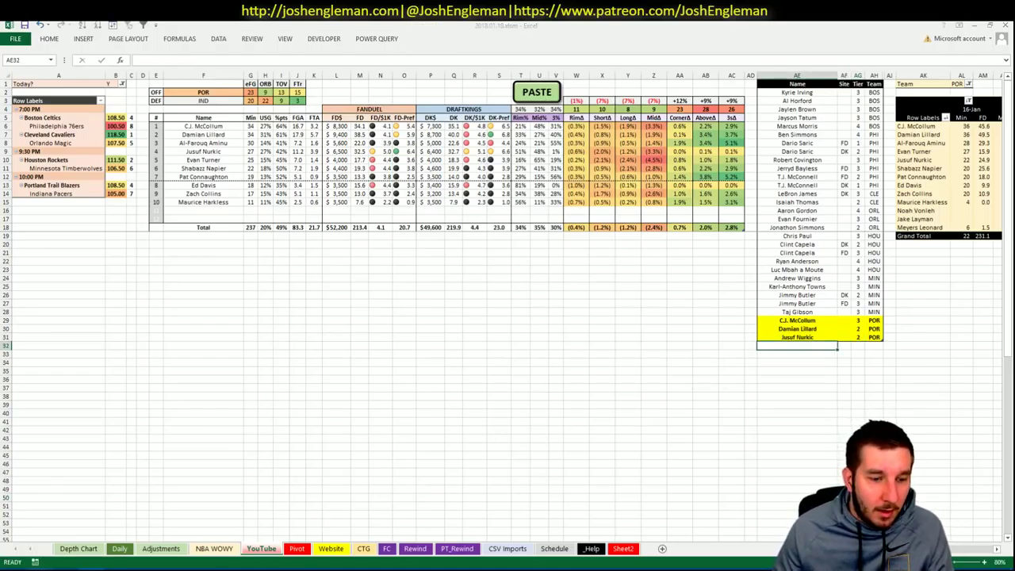
# Step: Open the FantasyLabs site in a new browser tab and go to its NBA matchups page
pyautogui.hotkey('alt', 'Tab')
pyautogui.hotkey('ctrl', 't')
pyautogui.write('fan')
pyautogui.press('BackSpace')
pyautogui.press('BackSpace')
pyautogui.press('BackSpace')
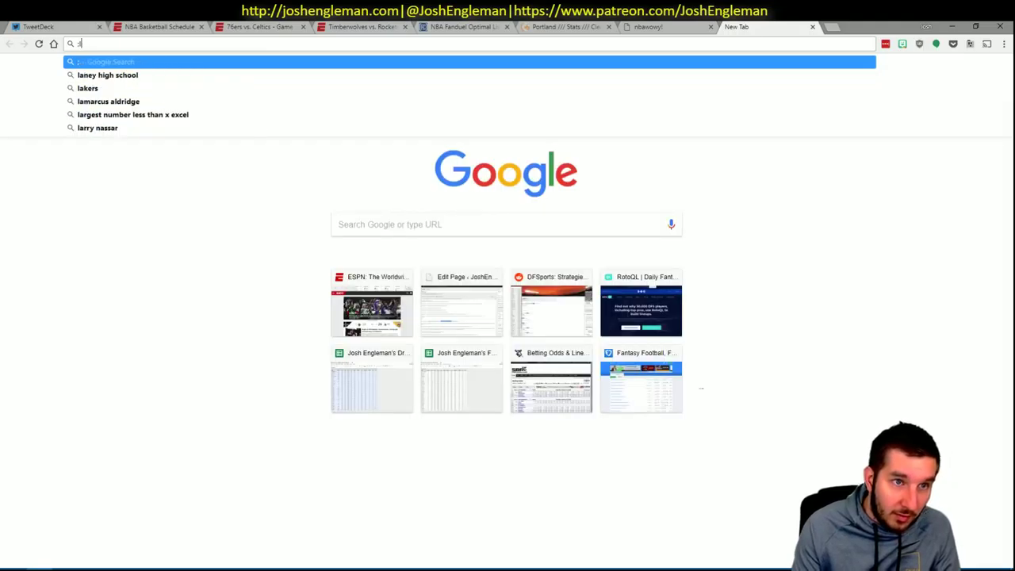
pyautogui.write('labs')
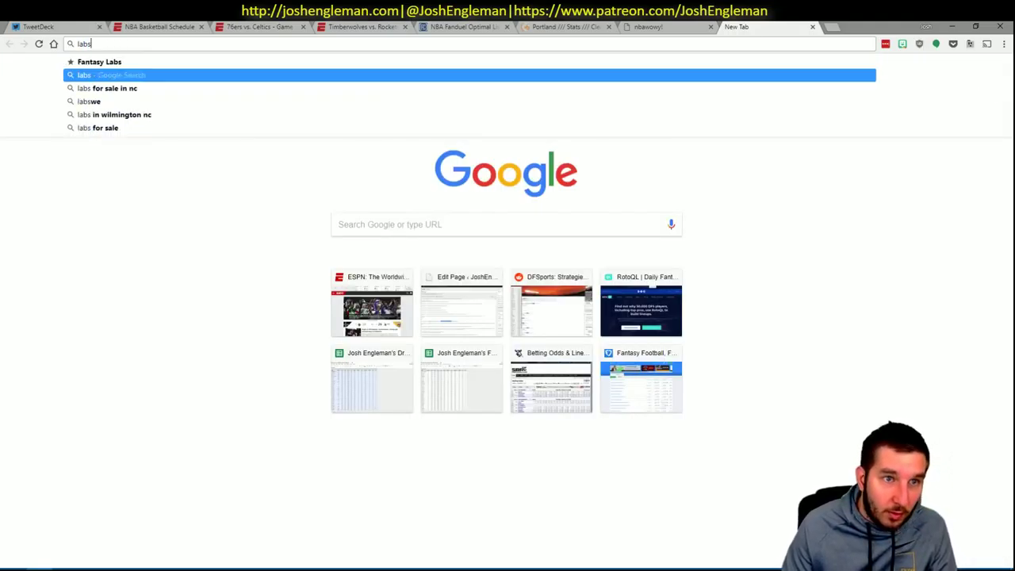
pyautogui.press('Return')
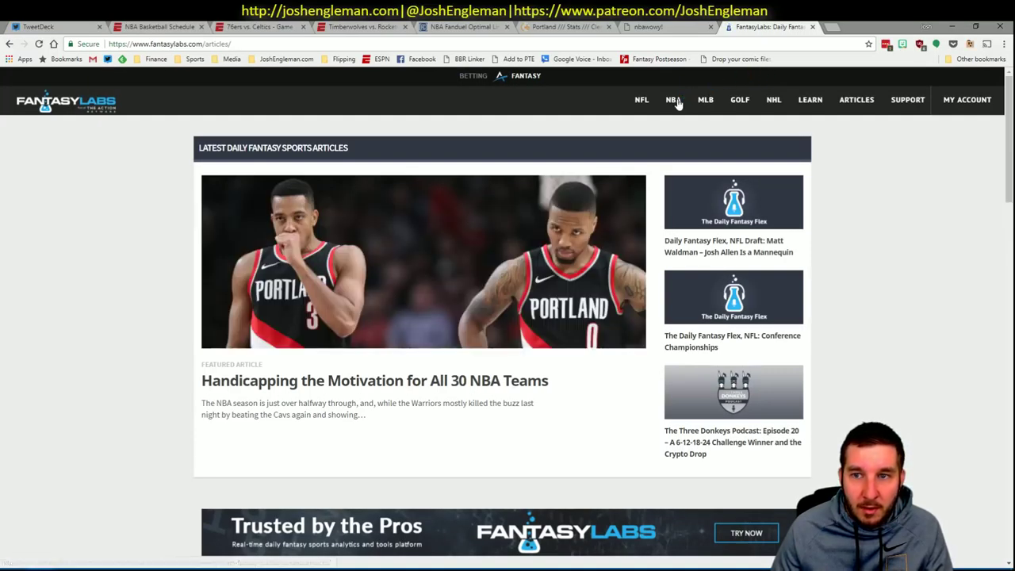
pyautogui.moveTo(672, 100)
pyautogui.click(683, 264)
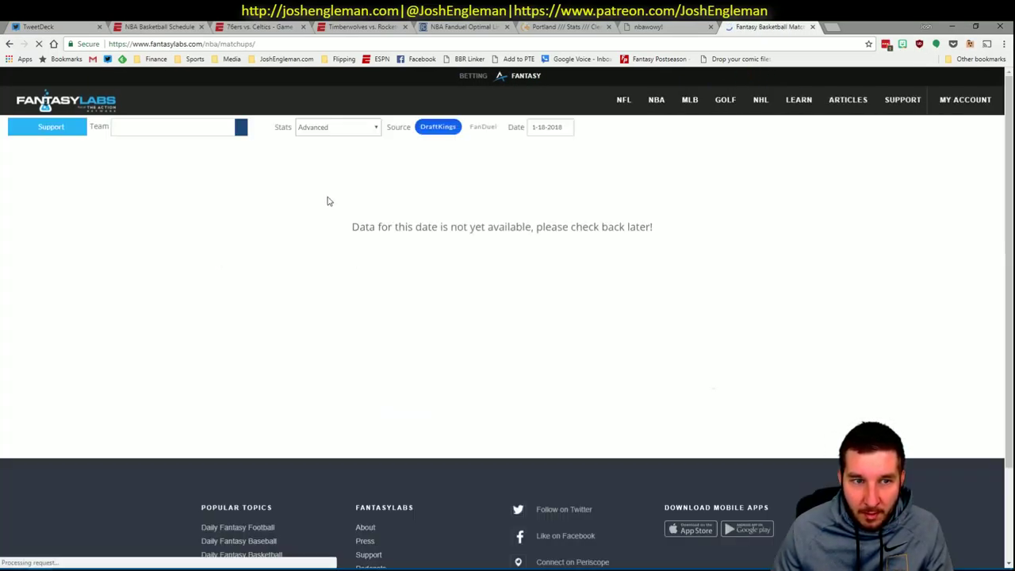
# Step: Select the Portland Trail Blazers matchup and view Jusuf Nurkic's correlations with his teammates
pyautogui.click(240, 127)
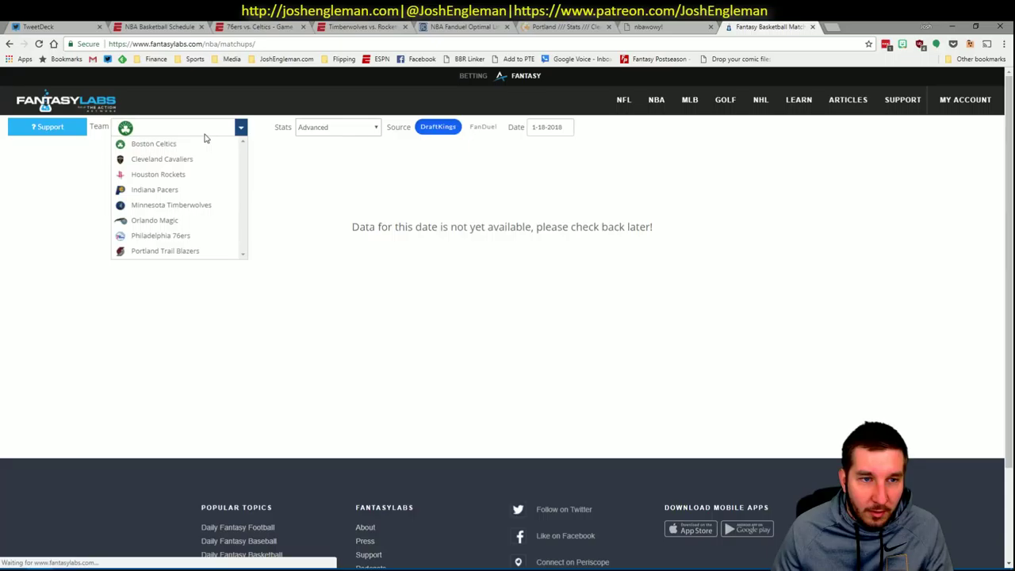
pyautogui.click(201, 251)
pyautogui.click(340, 203)
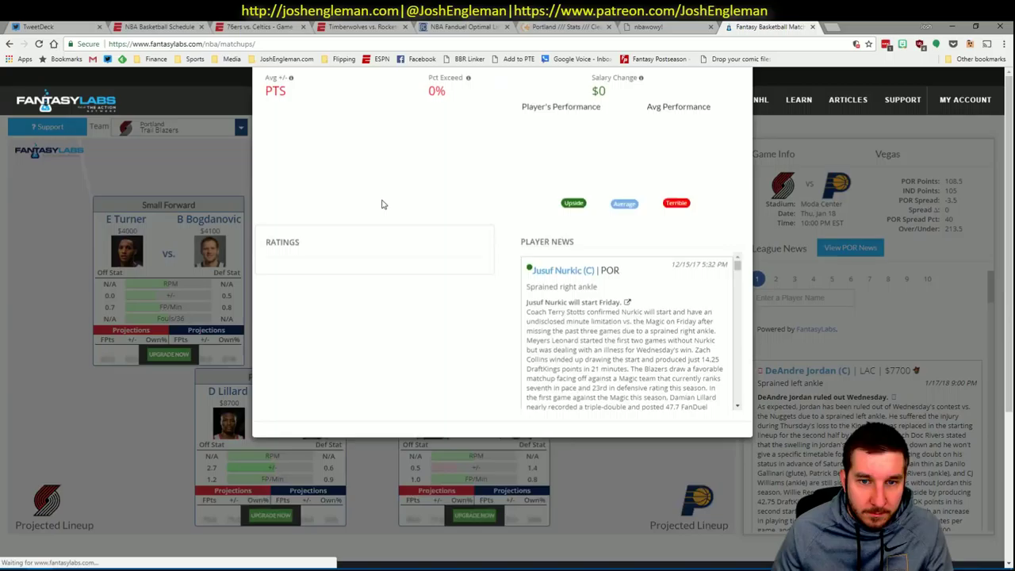
pyautogui.click(641, 127)
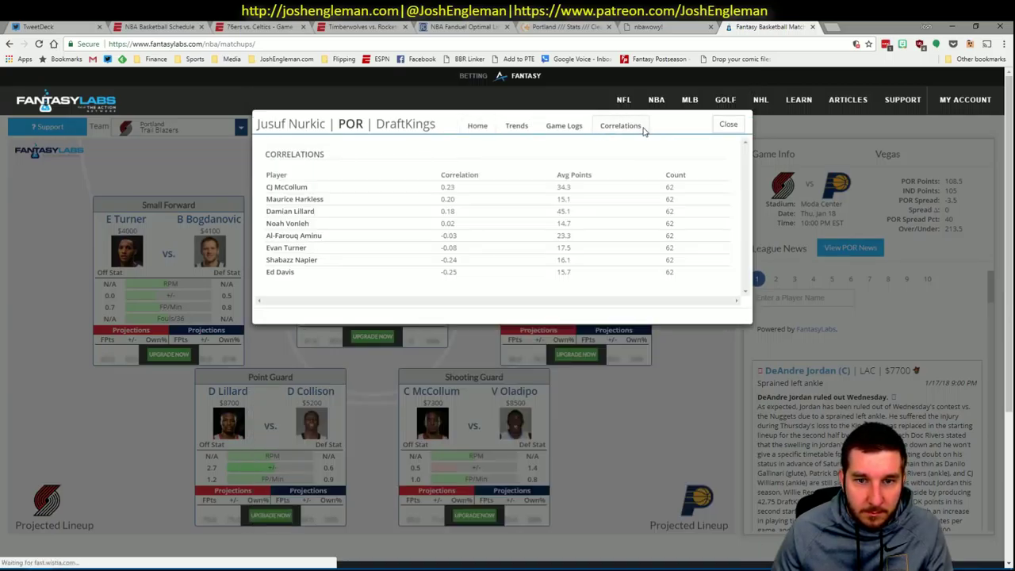
pyautogui.click(728, 124)
# Step: Return to the Excel workbook and set the offense team of the projections table to IND
pyautogui.click(134, 26)
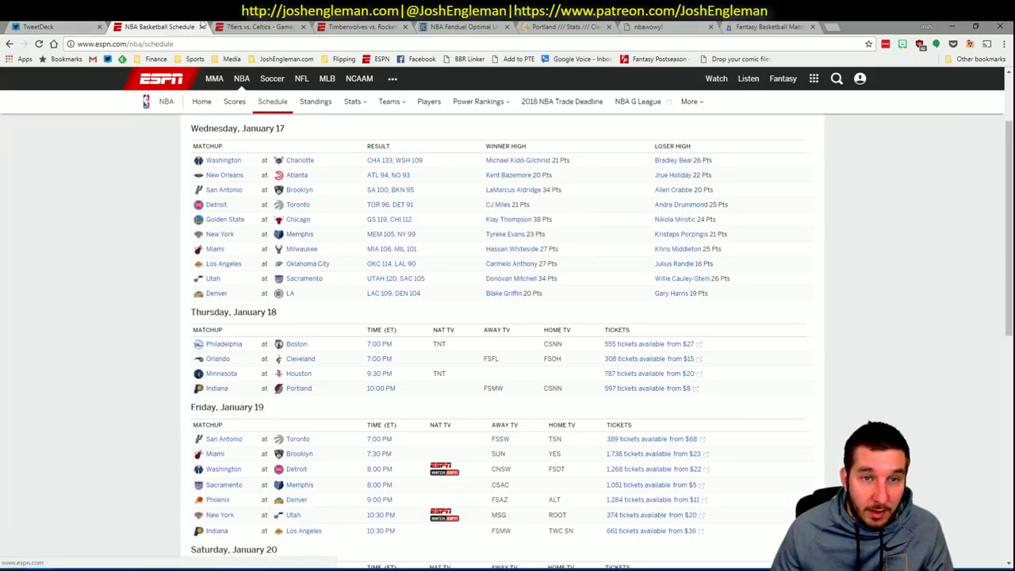
pyautogui.click(290, 26)
pyautogui.click(482, 26)
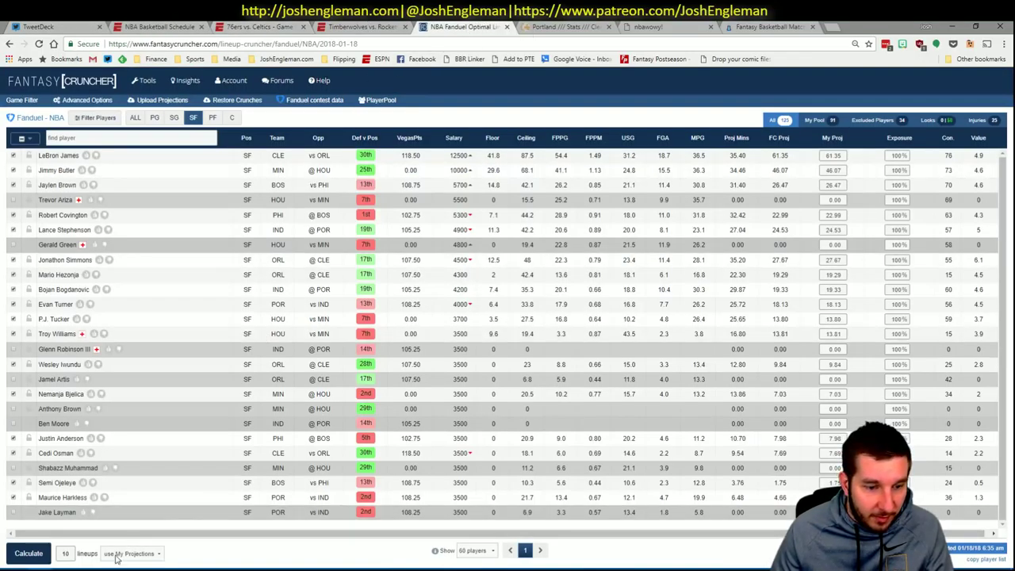
pyautogui.click(119, 564)
pyautogui.click(188, 91)
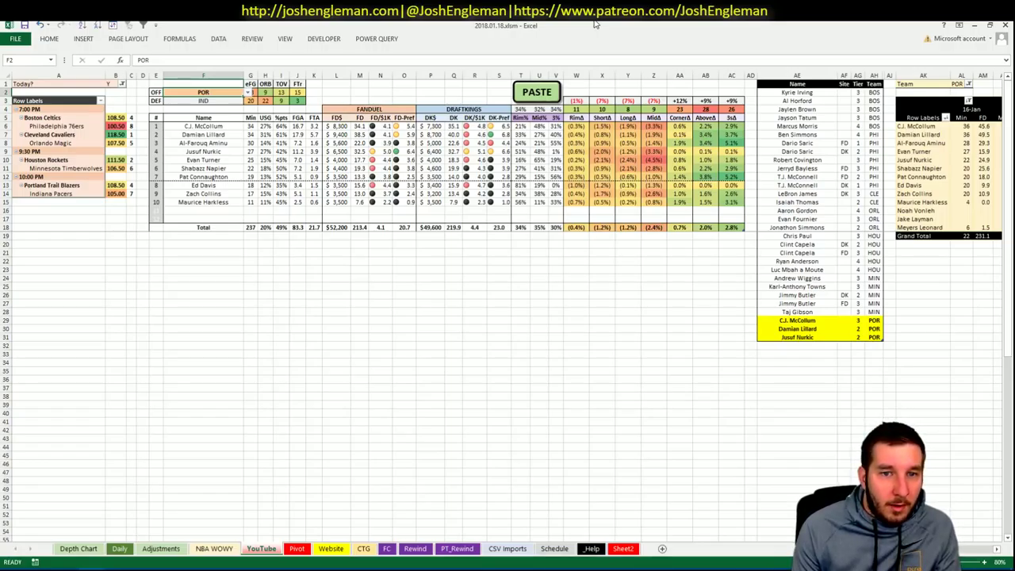
pyautogui.write('IND')
pyautogui.press('Return')
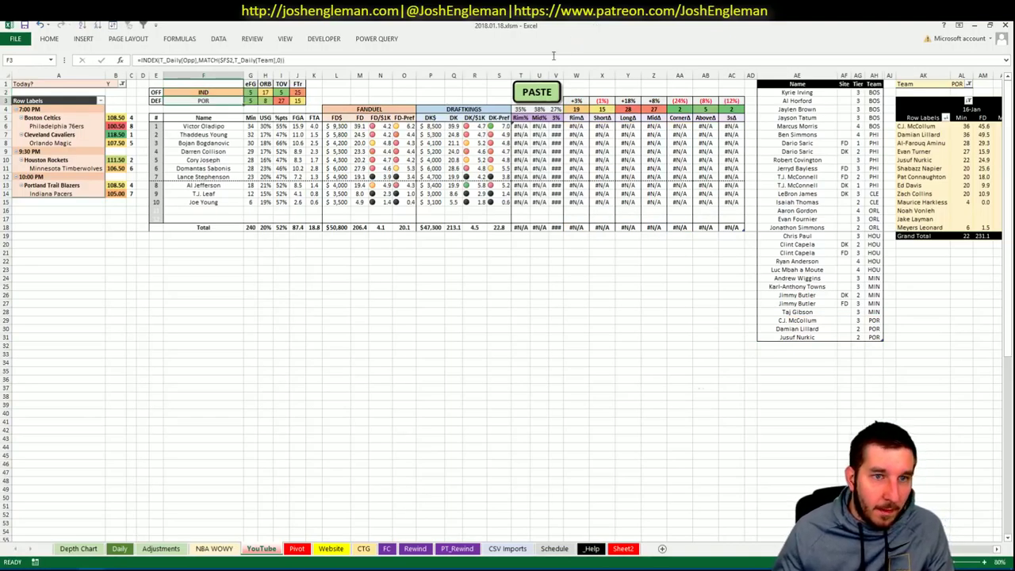
# Step: Switch to Cleaning the Glass in the browser and open the Indiana Pacers team stats page
pyautogui.hotkey('alt', 'Tab')
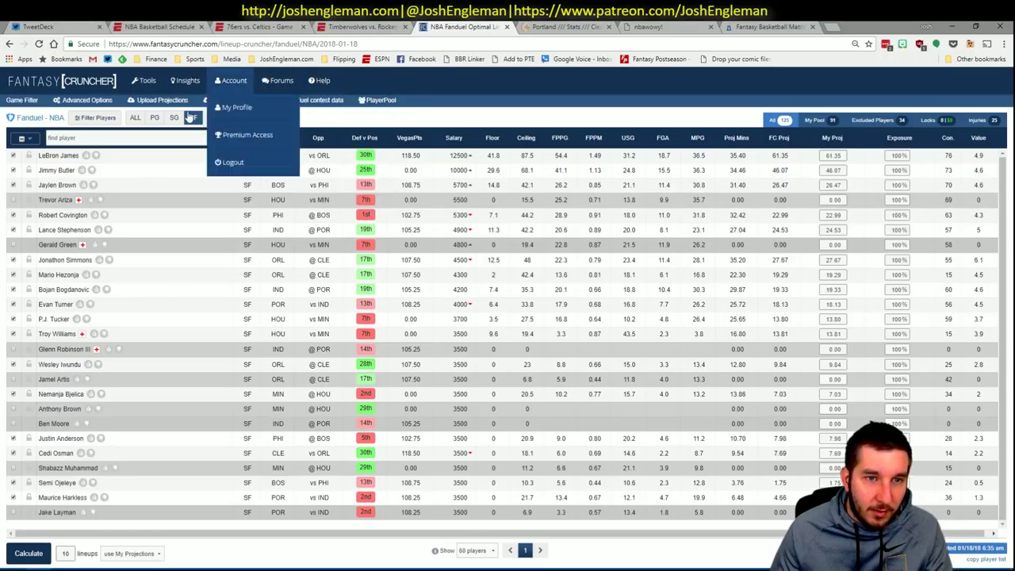
pyautogui.click(553, 26)
pyautogui.click(241, 105)
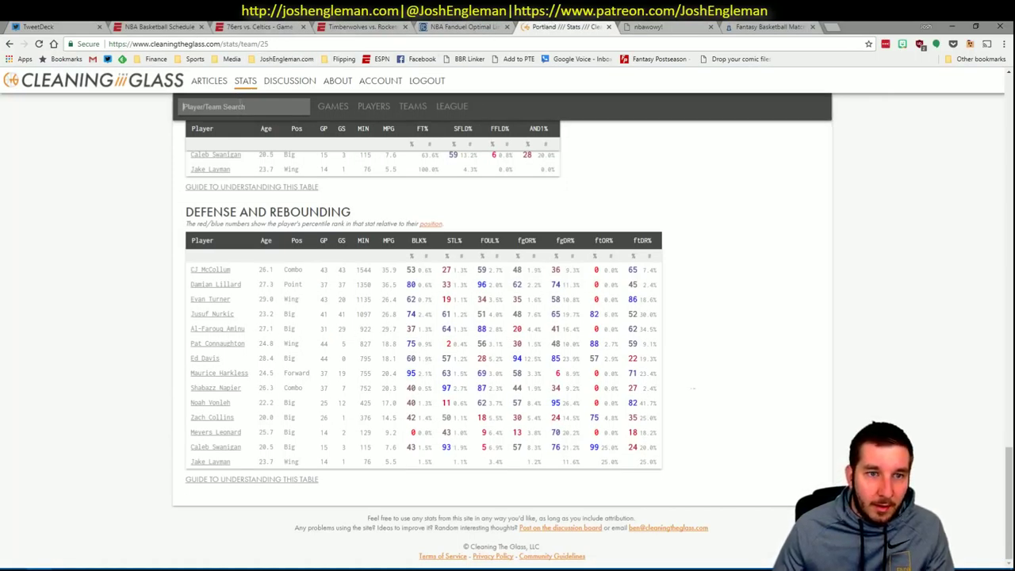
pyautogui.write('Indiana Pacers')
pyautogui.press('Return')
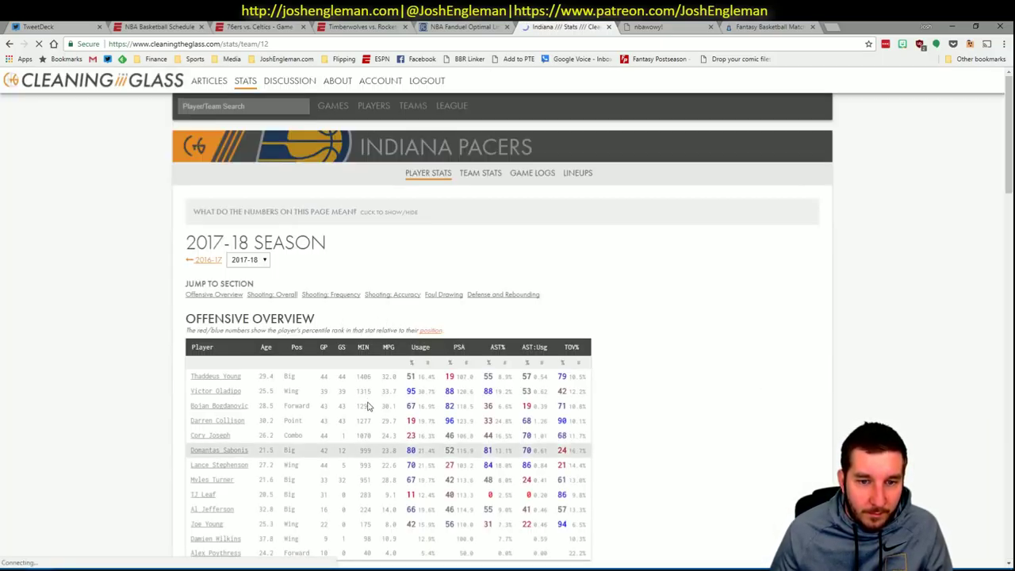
# Step: Copy the Pacers' shooting frequency table and bring it into the Excel projections table to fill the shot-location percentages
pyautogui.click(339, 294)
pyautogui.moveTo(692, 425); pyautogui.dragTo(192, 251)
pyautogui.hotkey('alt', 'Tab')
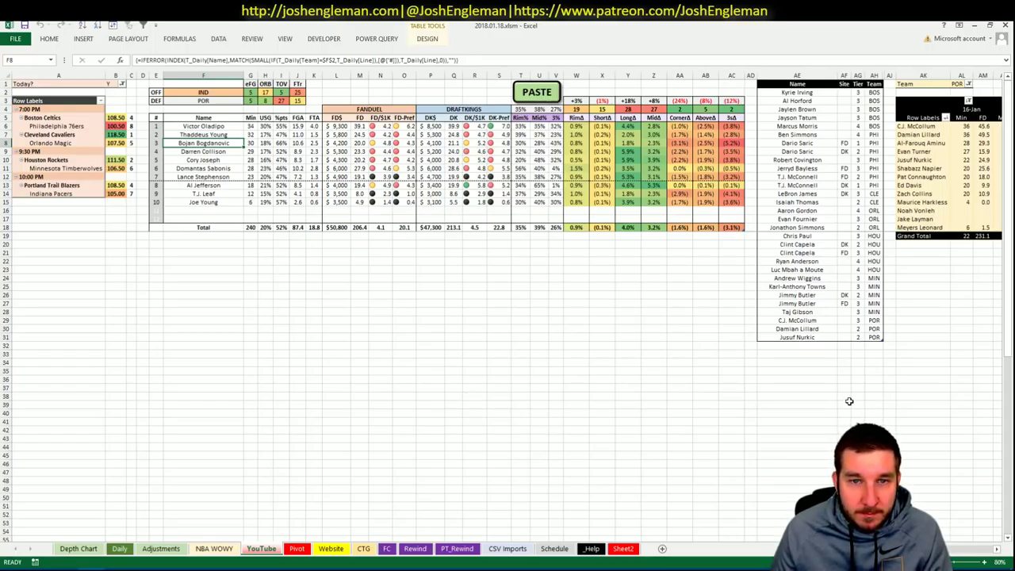
# Step: Filter the recent-games pivot table to team IND and review the Pacers' minutes and fantasy points by game
pyautogui.click(959, 85)
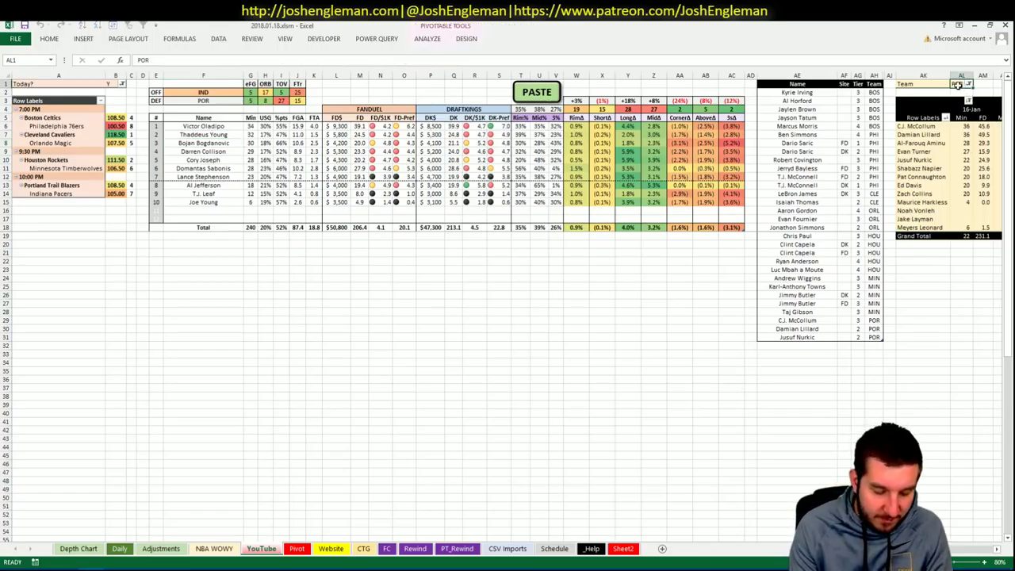
pyautogui.write('IND')
pyautogui.press('Return')
pyautogui.press('Return')
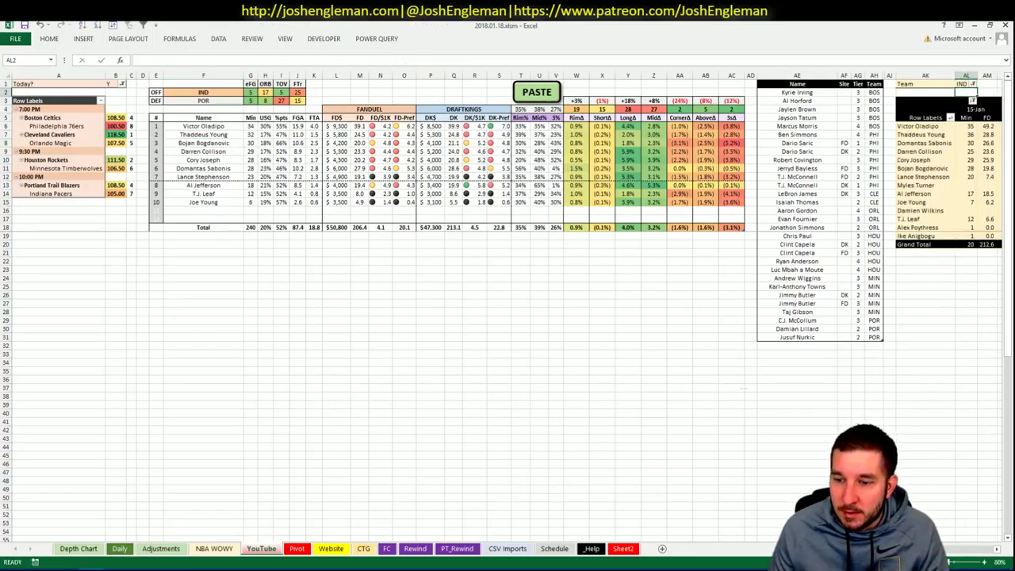
pyautogui.hscroll(4, 507, 309)
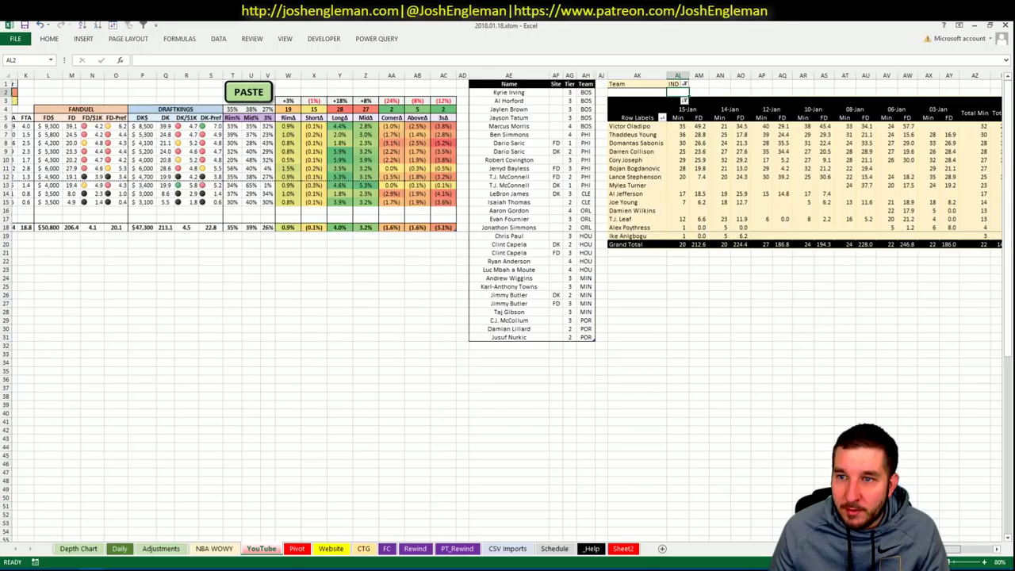
pyautogui.hscroll(1, 507, 309)
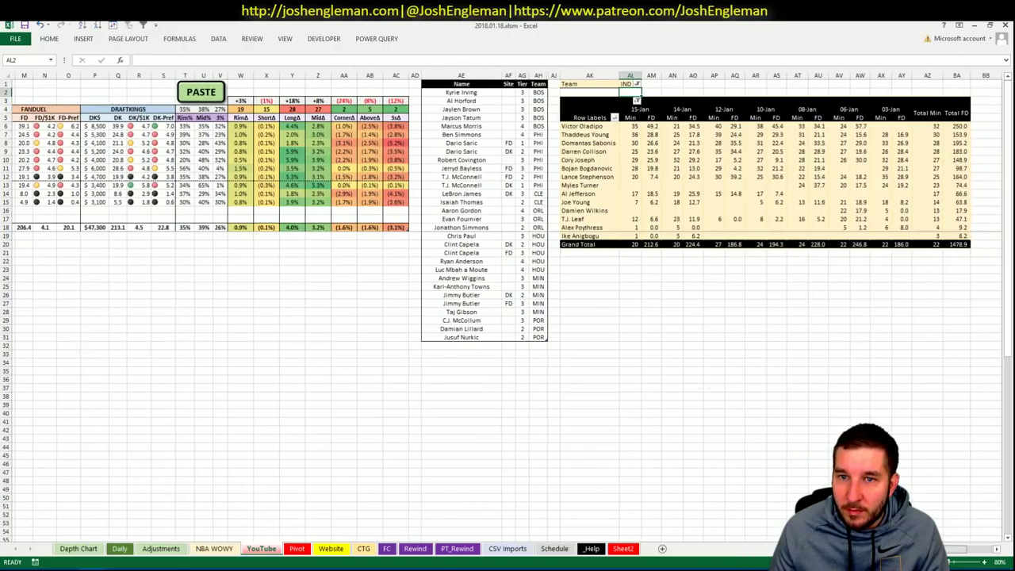
pyautogui.hscroll(-6, 738, 462)
# Step: Add Victor Oladipo to the shortlist below Jusuf Nurkic with tier 3
pyautogui.click(784, 346)
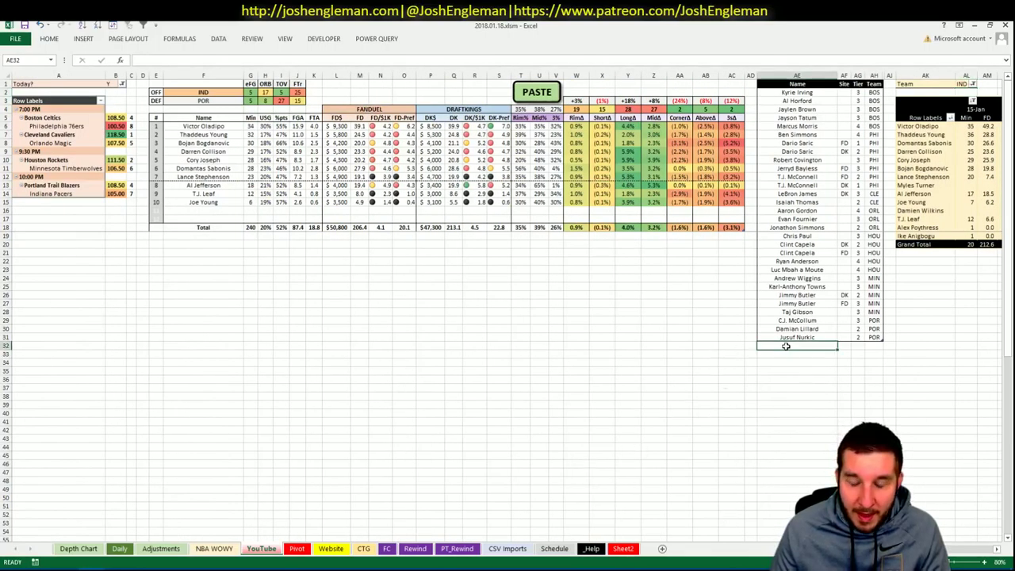
pyautogui.write('Victor Oladipo')
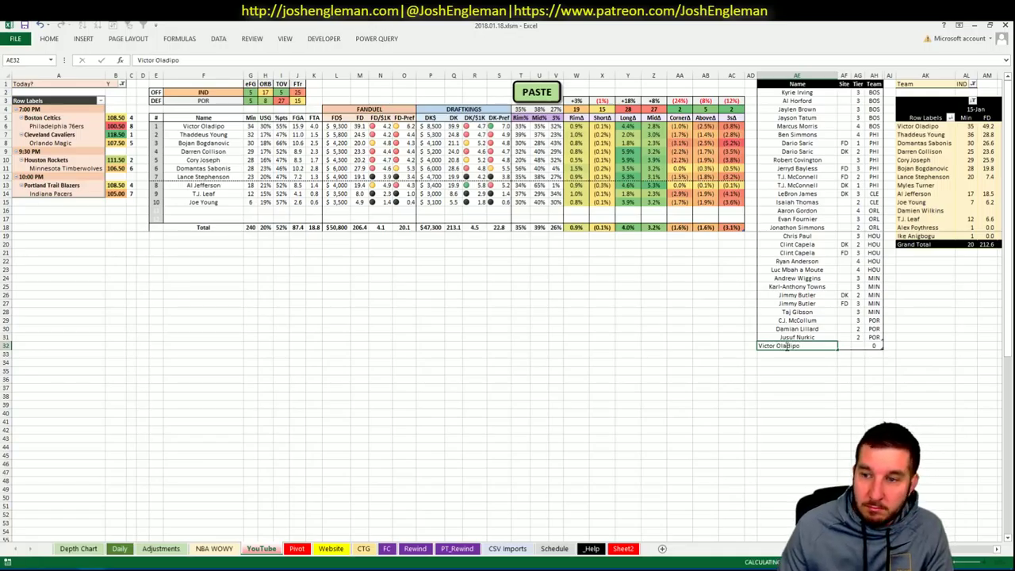
pyautogui.press('Return')
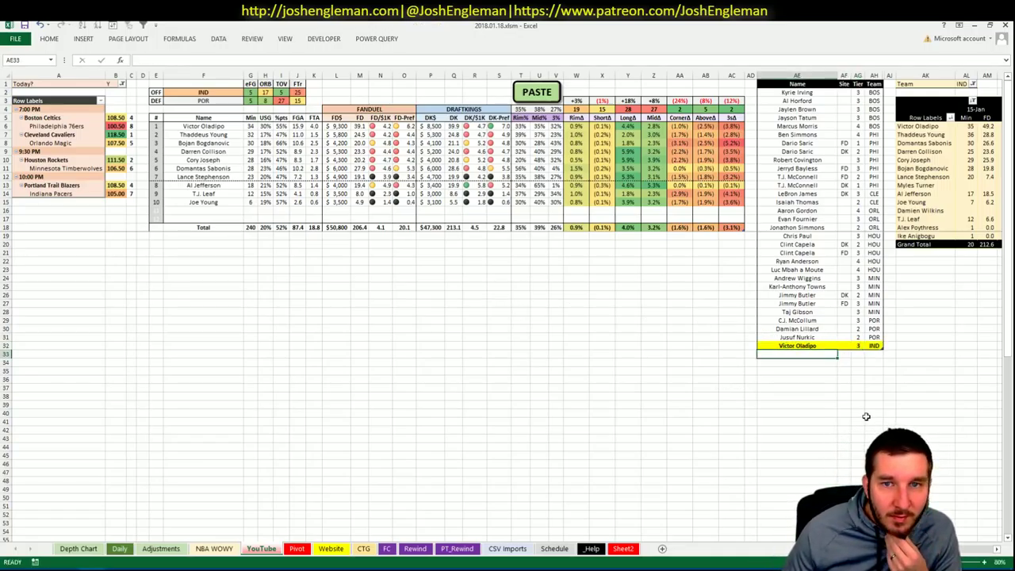
# Step: Compare the Pacers' recent game minutes and fantasy points with their projections, including the team's section on the Pivot sheet
pyautogui.hscroll(4, 508, 310)
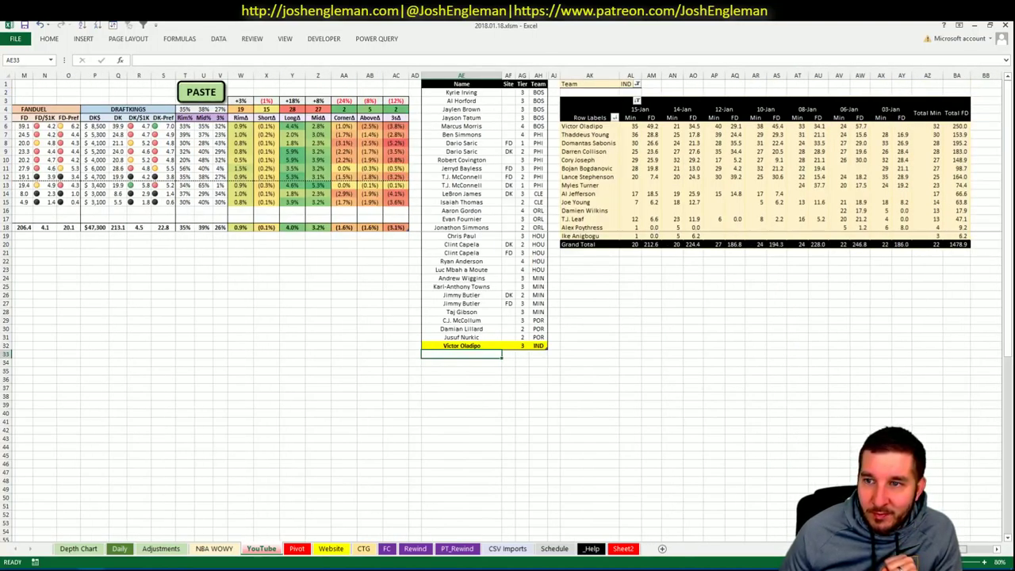
pyautogui.hscroll(-4, 507, 310)
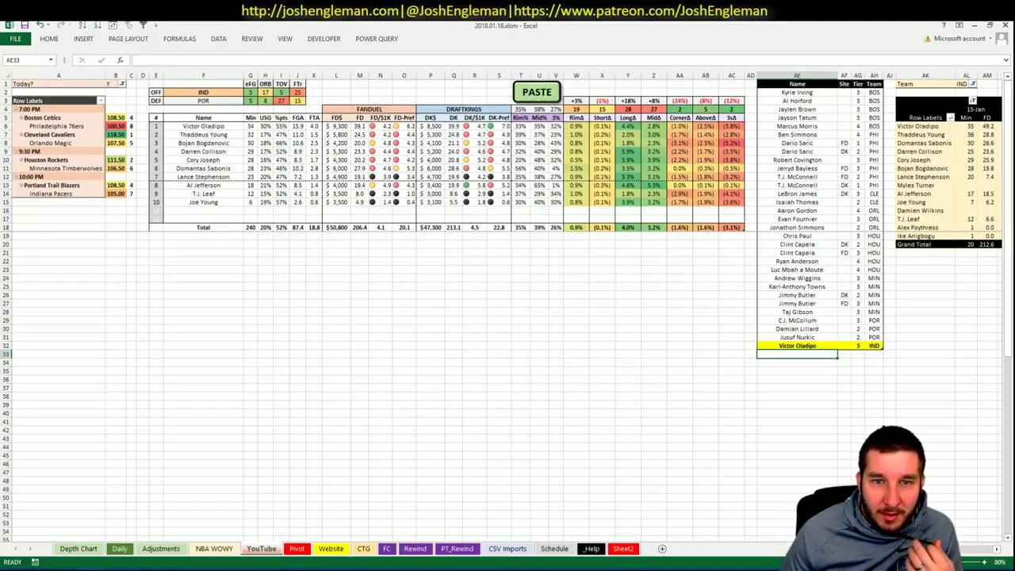
pyautogui.hscroll(4, 507, 310)
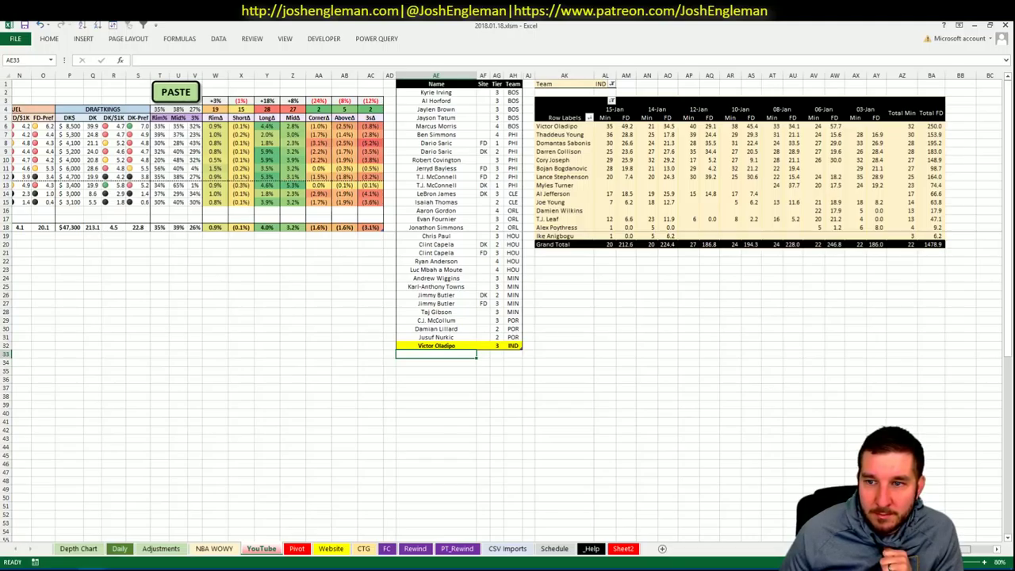
pyautogui.hscroll(-4, 508, 309)
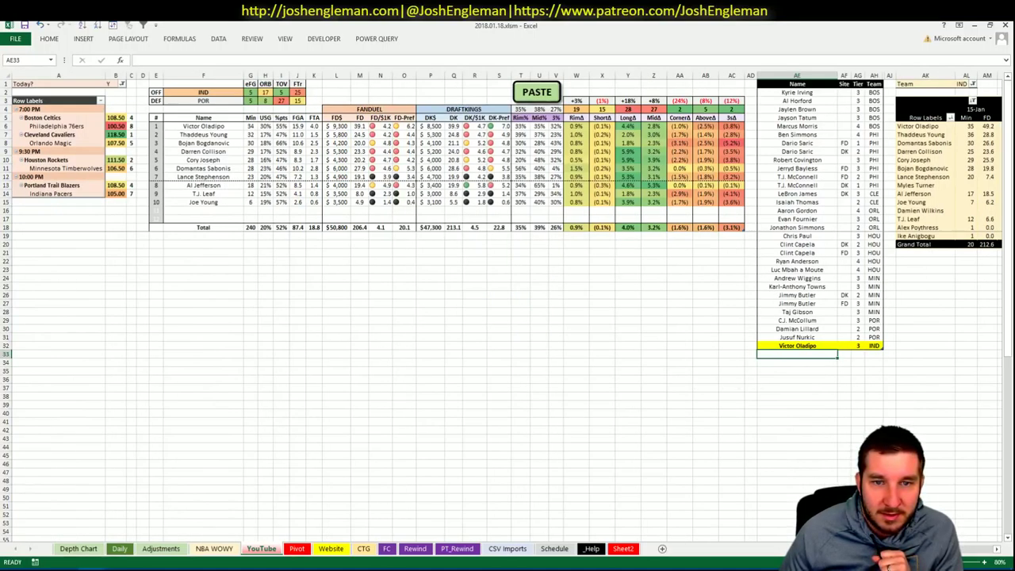
pyautogui.hscroll(6, 507, 309)
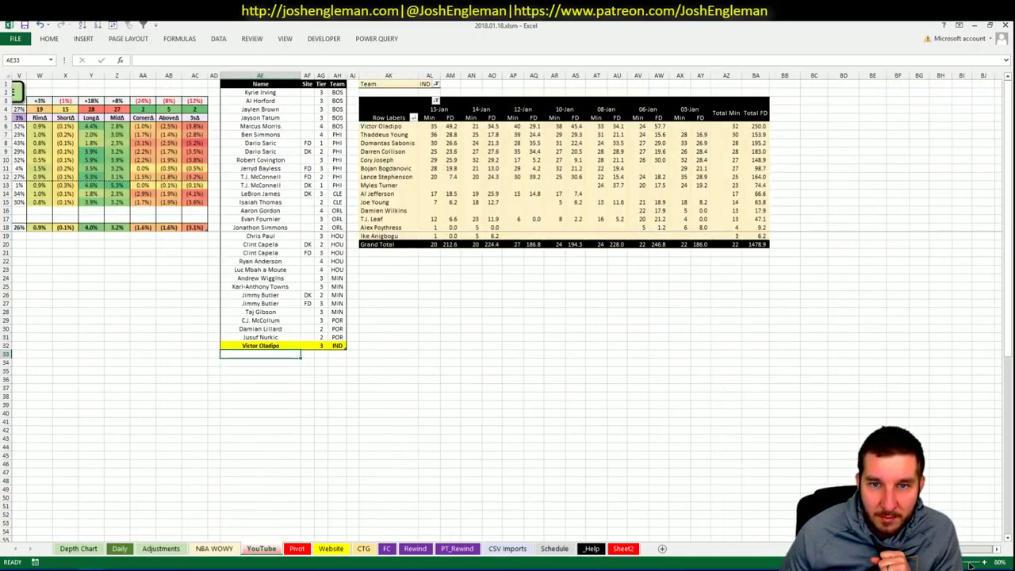
pyautogui.hscroll(-6, 639, 520)
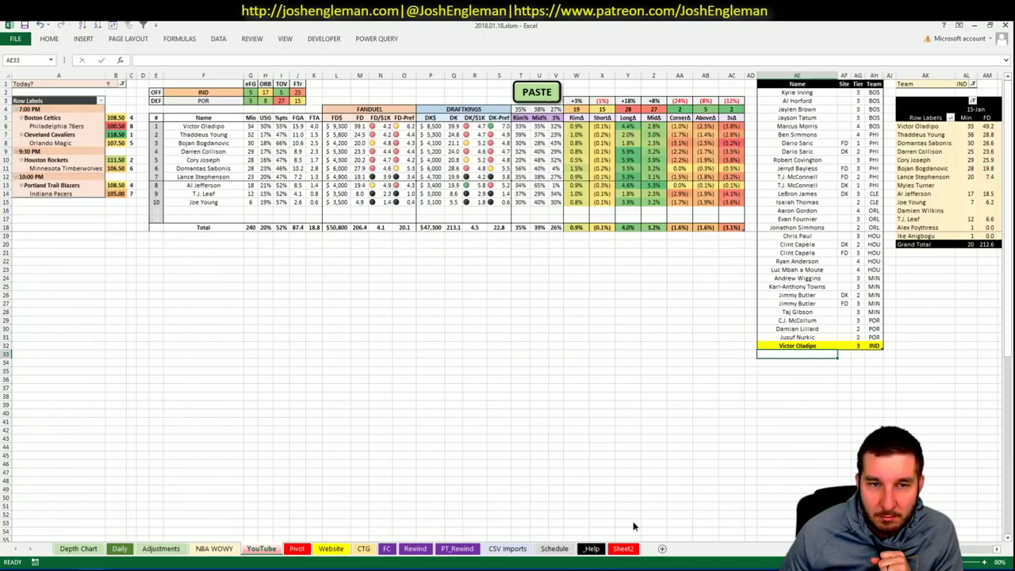
pyautogui.hotkey('ctrl', 'pagedown')
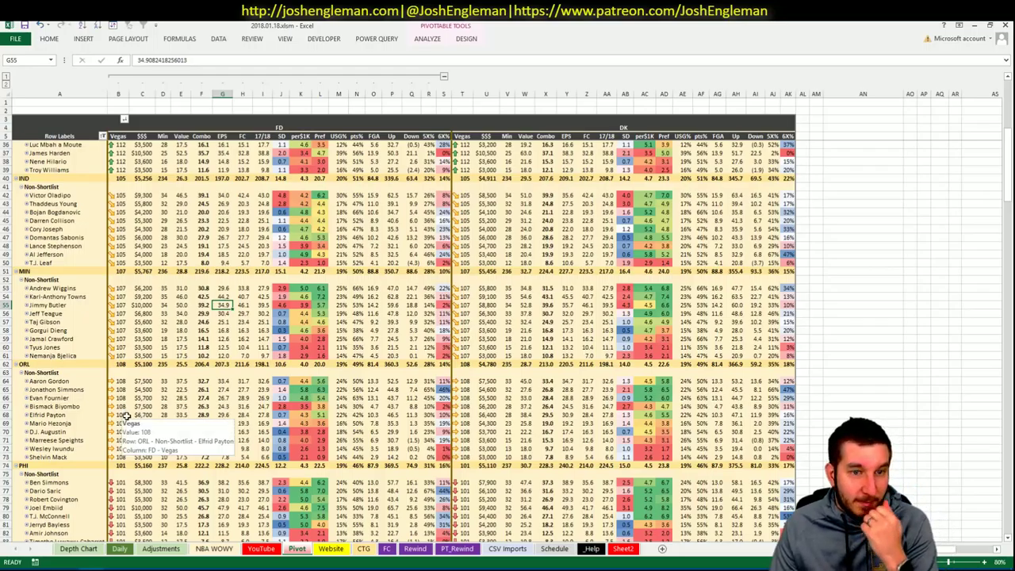
pyautogui.hotkey('ctrl', 'pageup')
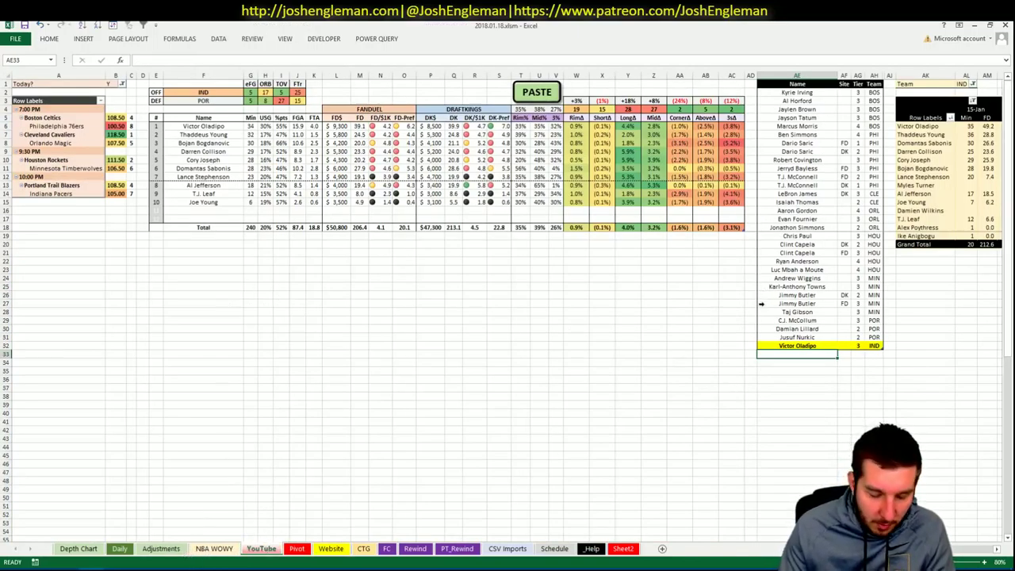
# Step: Add Darren Collison to the shortlist below Victor Oladipo with tier 3
pyautogui.write('Darren Co')
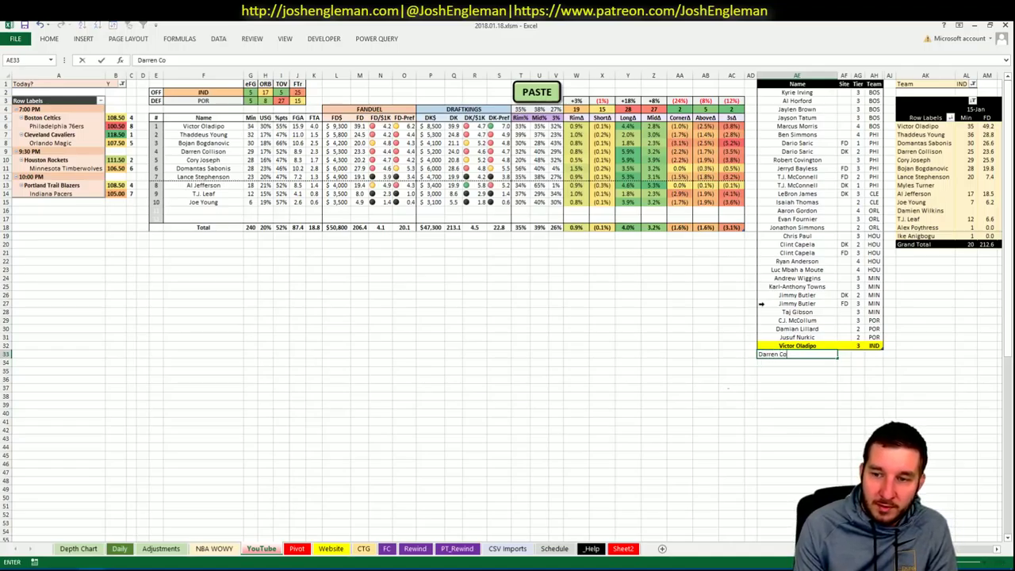
pyautogui.write('llison')
pyautogui.press('Tab')
pyautogui.press('Tab')
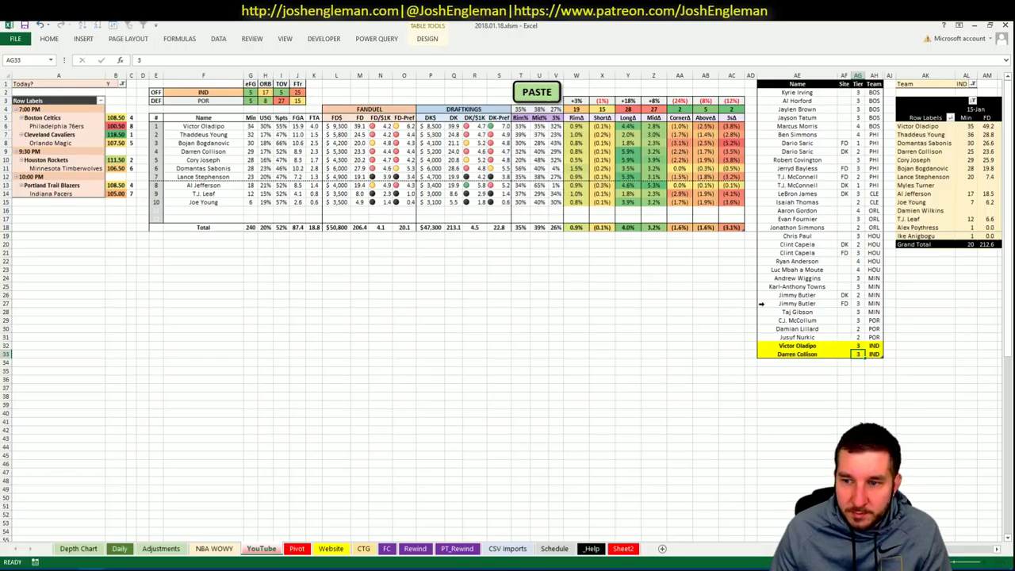
pyautogui.press('Return')
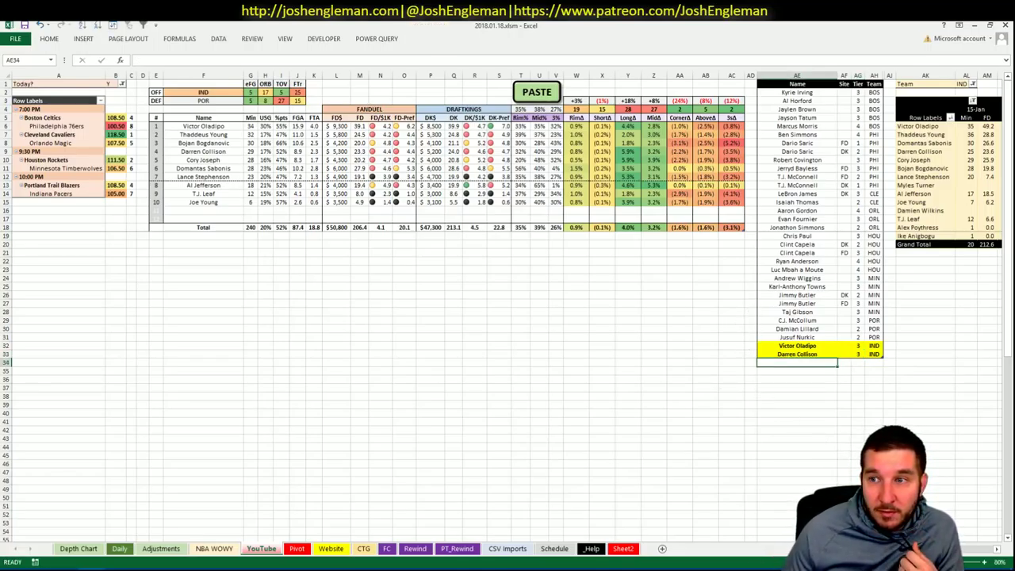
# Step: Recheck the Pacers' recent games, and filter the minutes and FPPM chart on the CSV Imports sheet to Cory Joseph
pyautogui.hscroll(3, 507, 318)
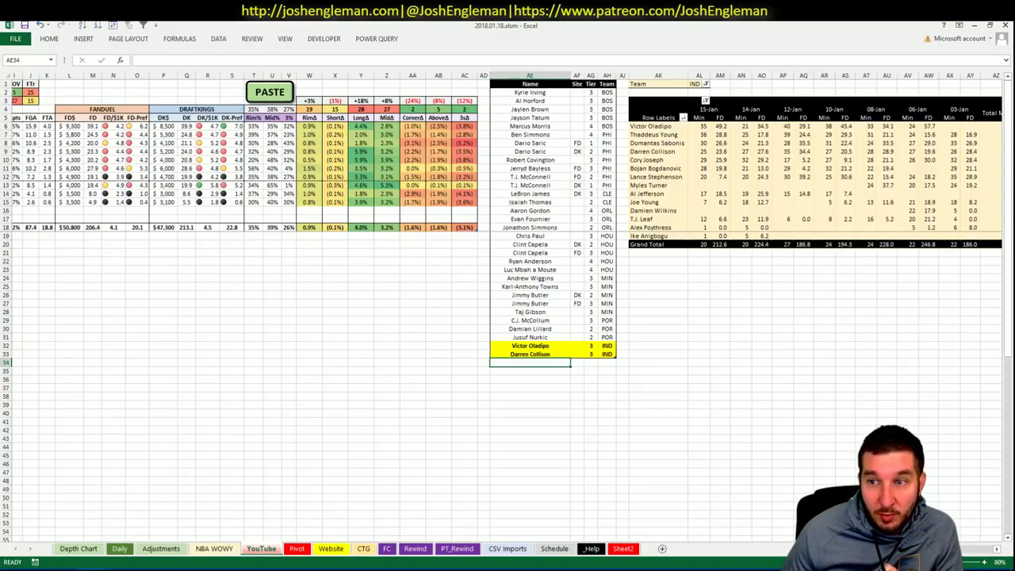
pyautogui.hscroll(-3, 680, 523)
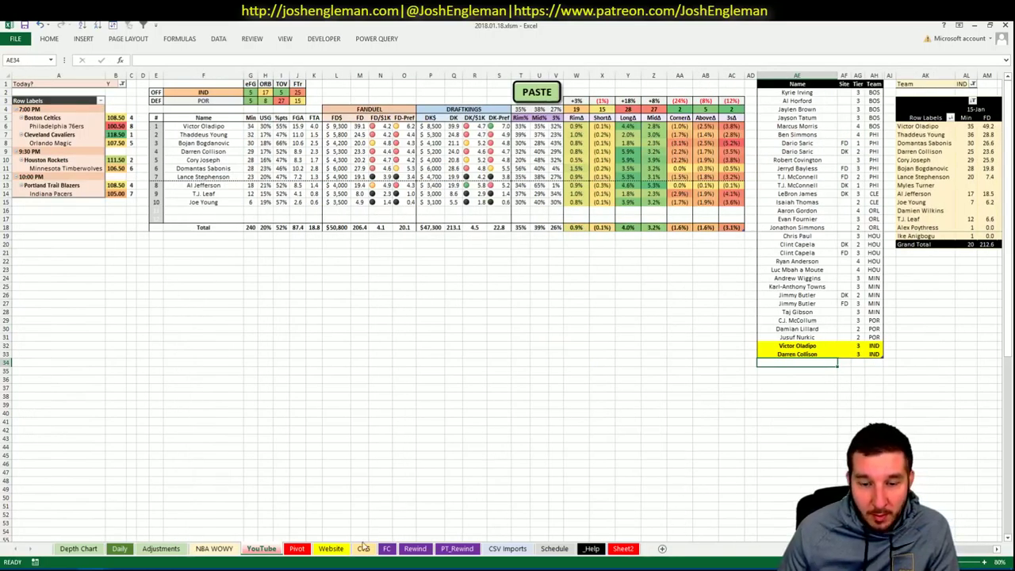
pyautogui.click(507, 548)
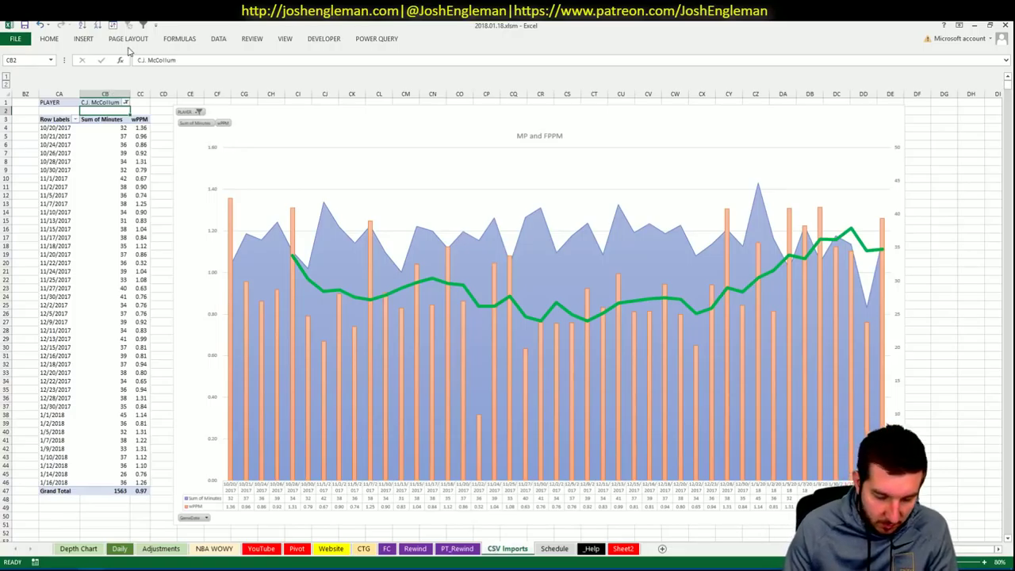
pyautogui.write('Cory Joseph')
pyautogui.press('Return')
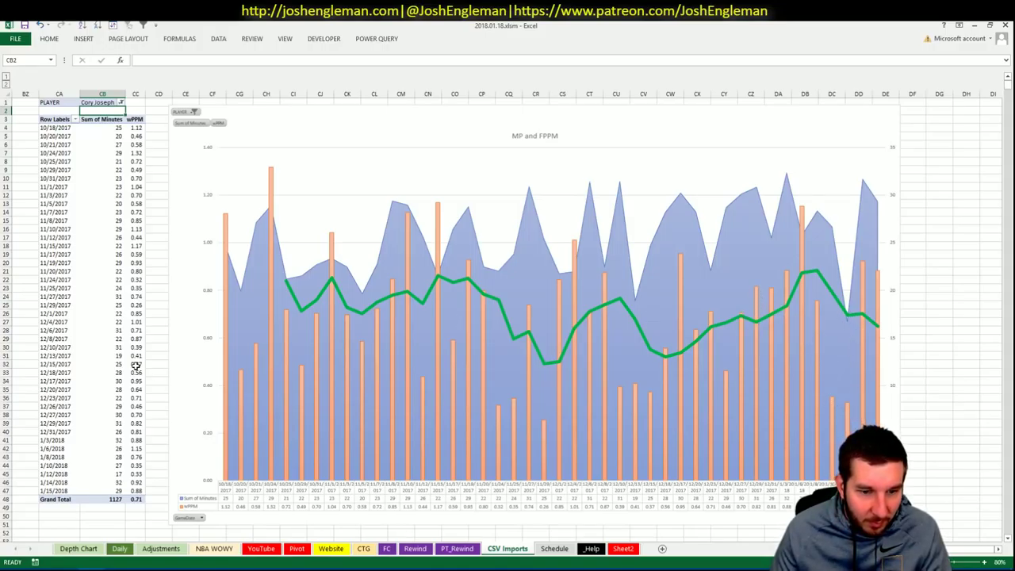
# Step: Return to the YouTube sheet and add Cory Joseph to the shortlist below Darren Collison with tier 4
pyautogui.click(261, 548)
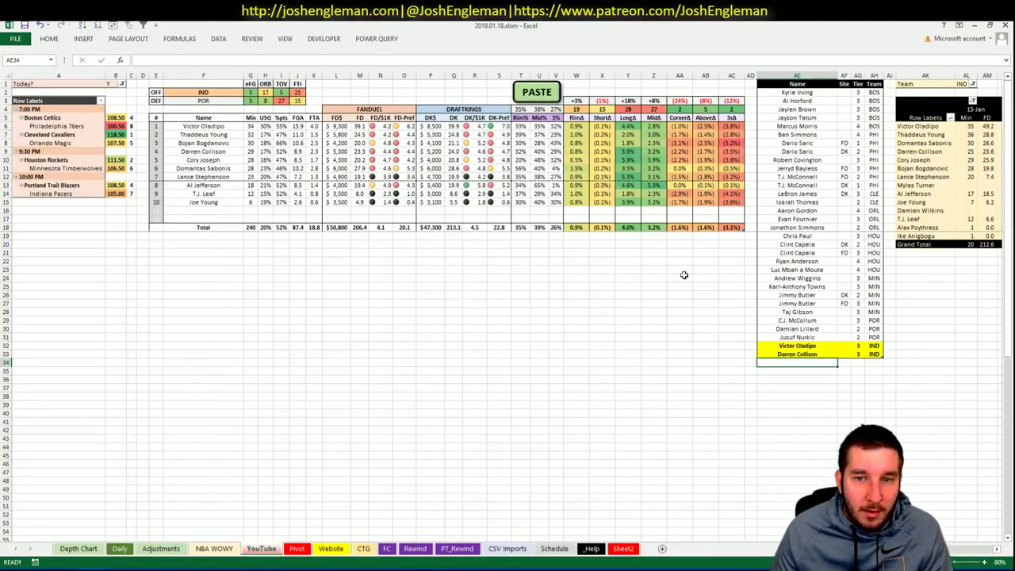
pyautogui.write('Cory Joseph')
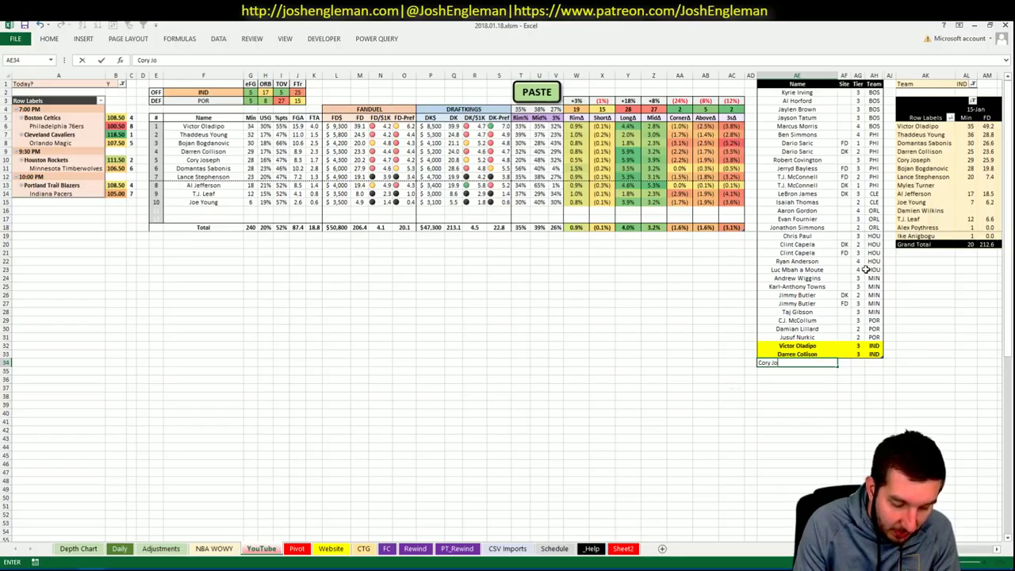
pyautogui.press('Tab')
pyautogui.press('Tab')
pyautogui.write('4')
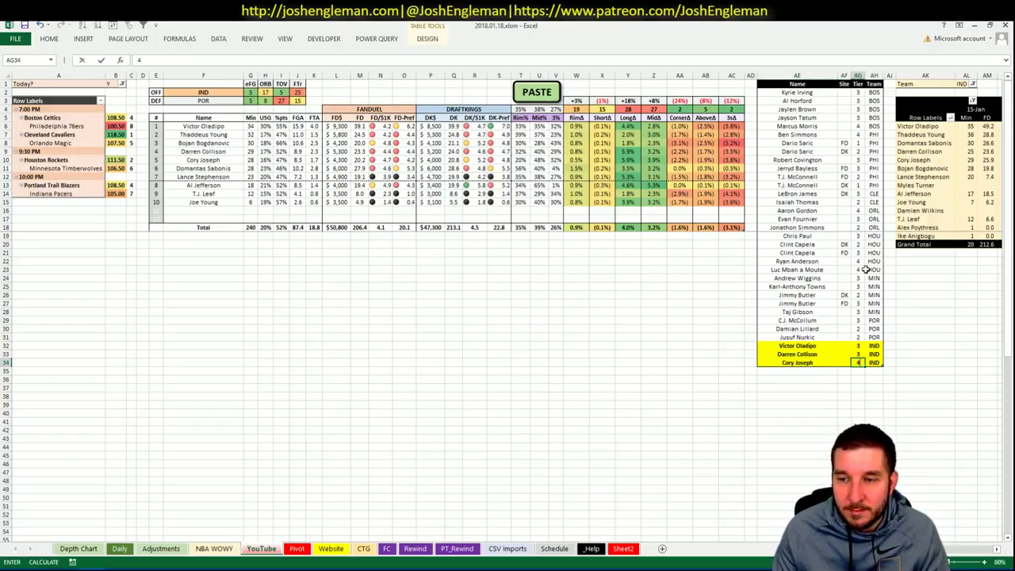
pyautogui.hotkey('ctrl', 'Return')
pyautogui.press('Return')
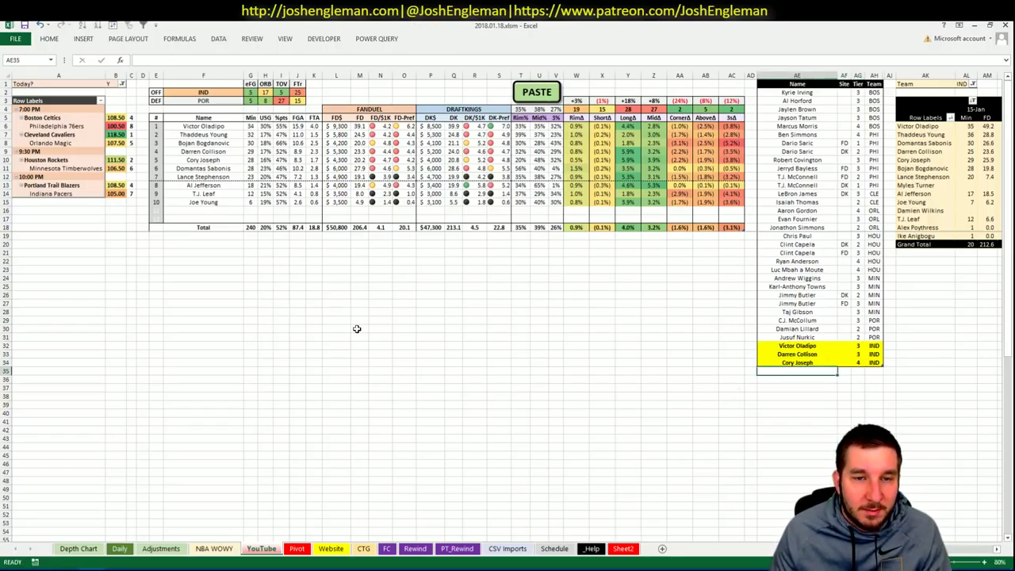
# Step: Recheck the Pacers' recent games, and add Domantas Sabonis to the shortlist below Cory Joseph with tier 4
pyautogui.hscroll(7, 846, 429)
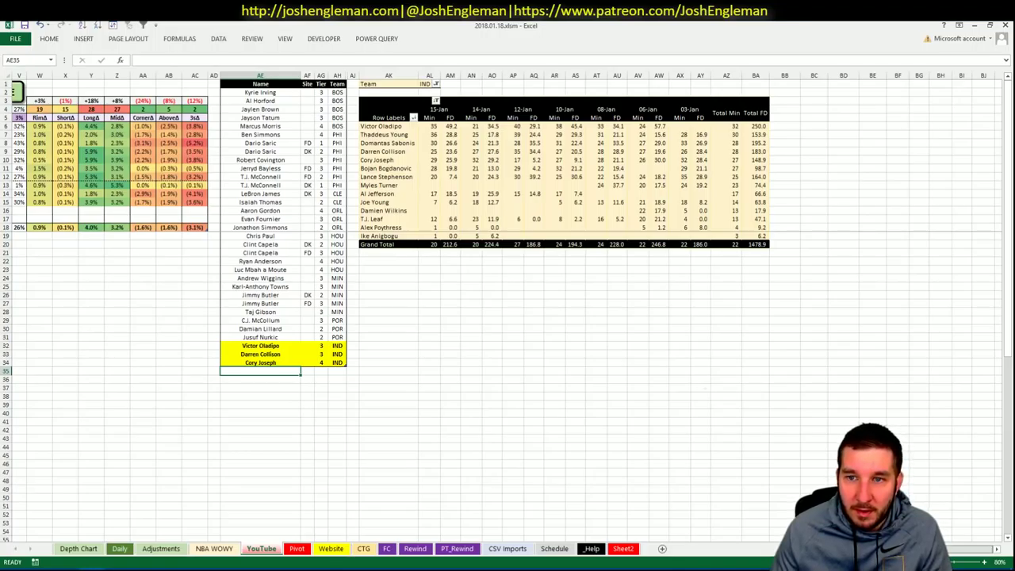
pyautogui.hscroll(-7, 473, 478)
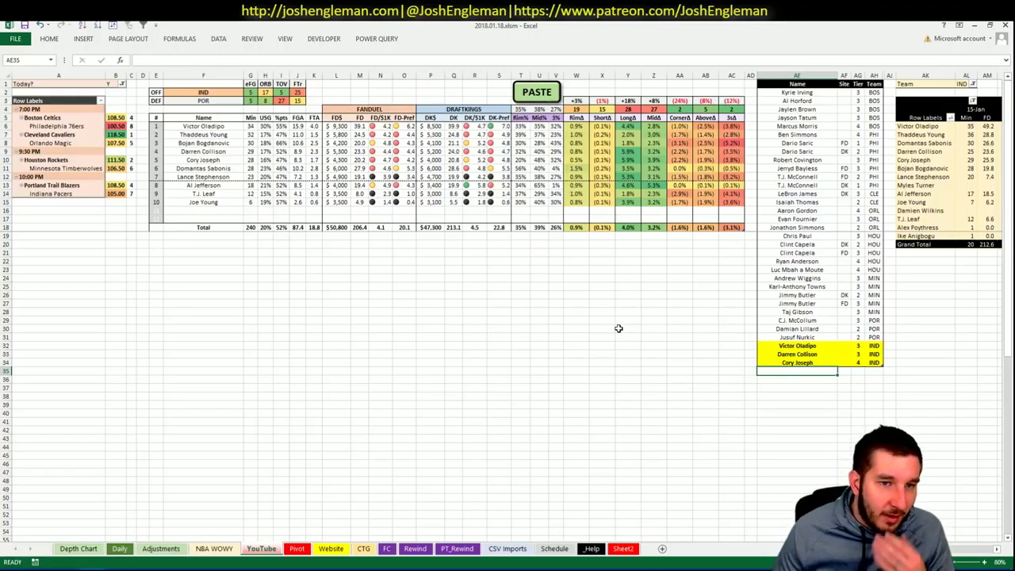
pyautogui.write('Domantas Sabon')
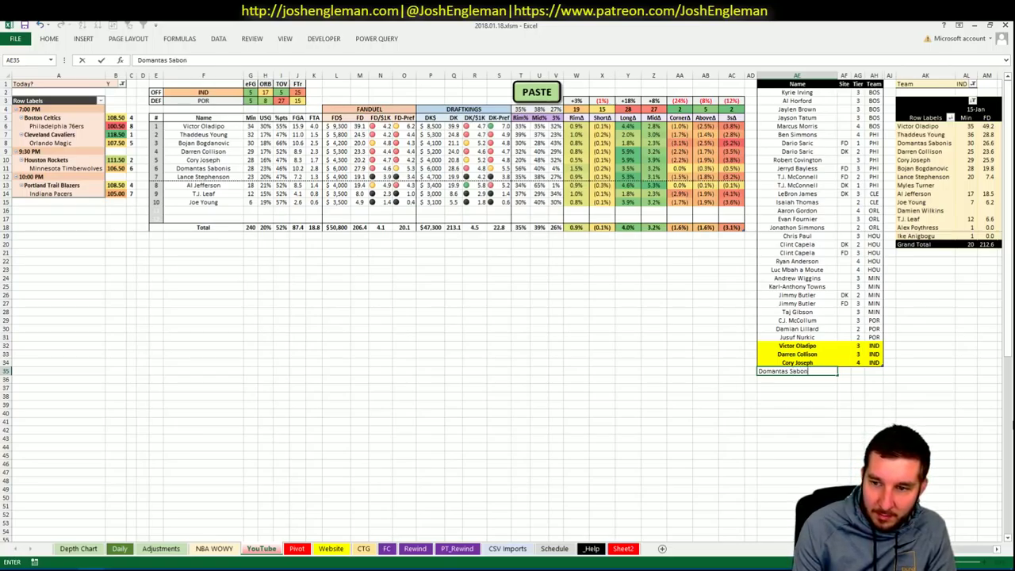
pyautogui.write('is')
pyautogui.press('Return')
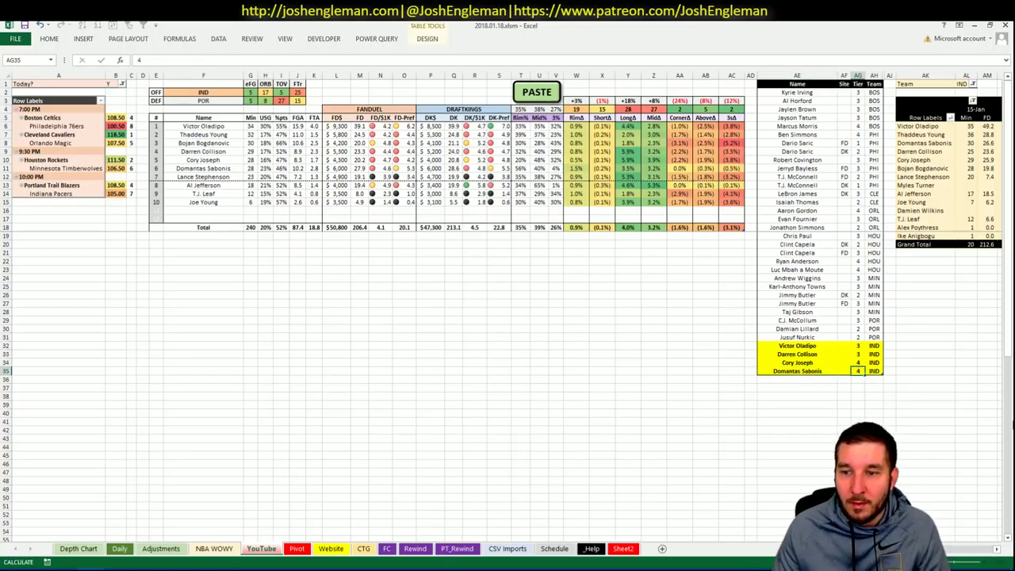
pyautogui.press('Return')
pyautogui.click(817, 306)
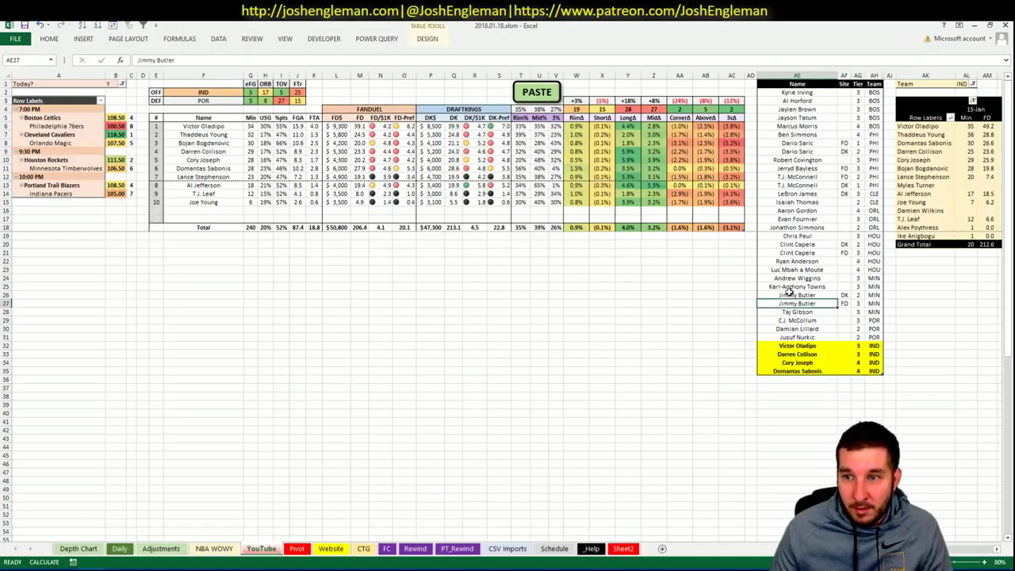
# Step: Switch to the Daily sheet, expand the grouped FanDuel projections columns, and copy the player names and blended projections
pyautogui.click(119, 547)
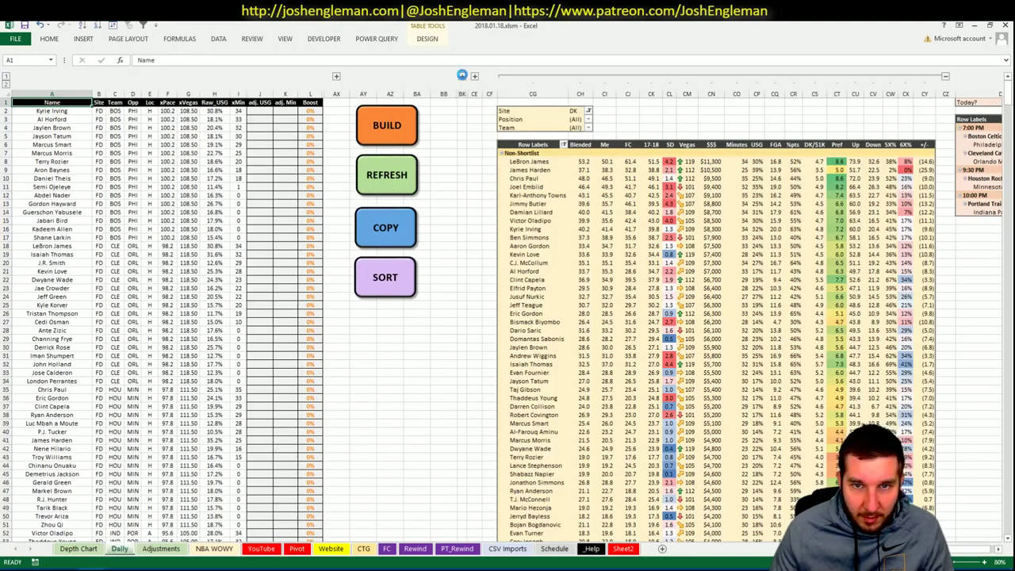
pyautogui.click(463, 76)
pyautogui.click(379, 227)
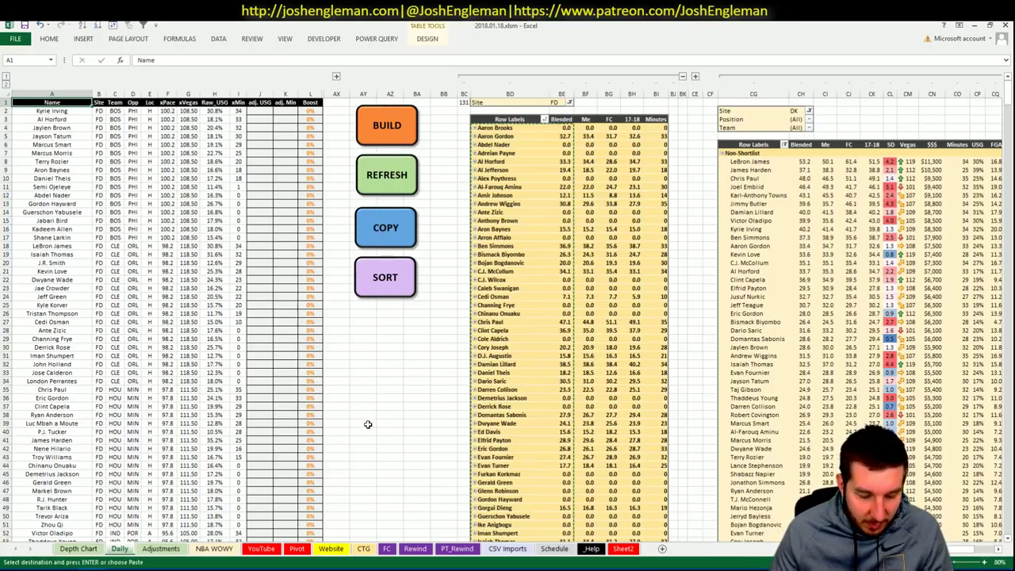
# Step: Switch to FantasyCruncher in Chrome and open the projection upload page for the NBA FanDuel 2018-01-18 slate
pyautogui.moveTo(52, 569)
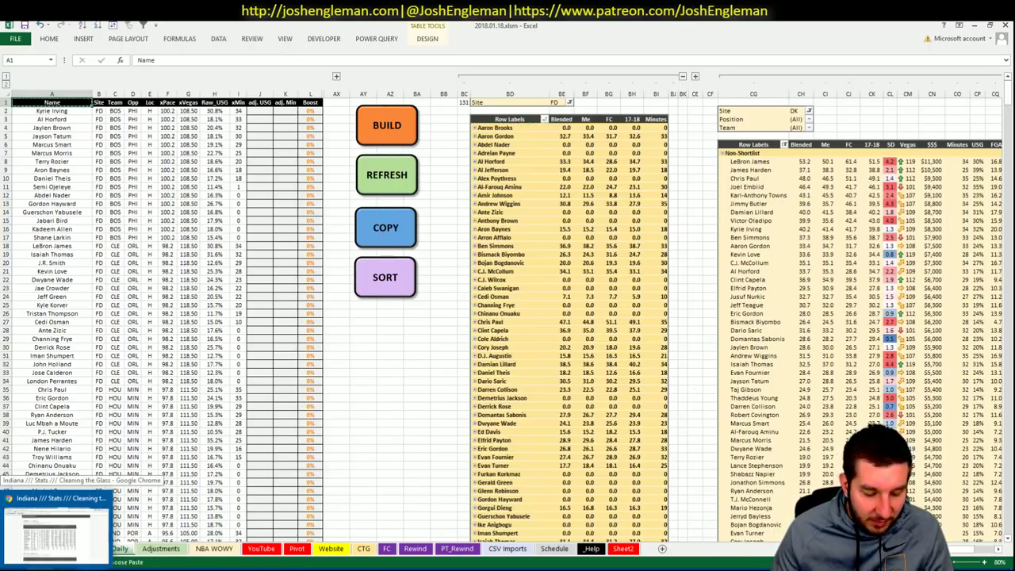
pyautogui.click(55, 519)
pyautogui.click(420, 26)
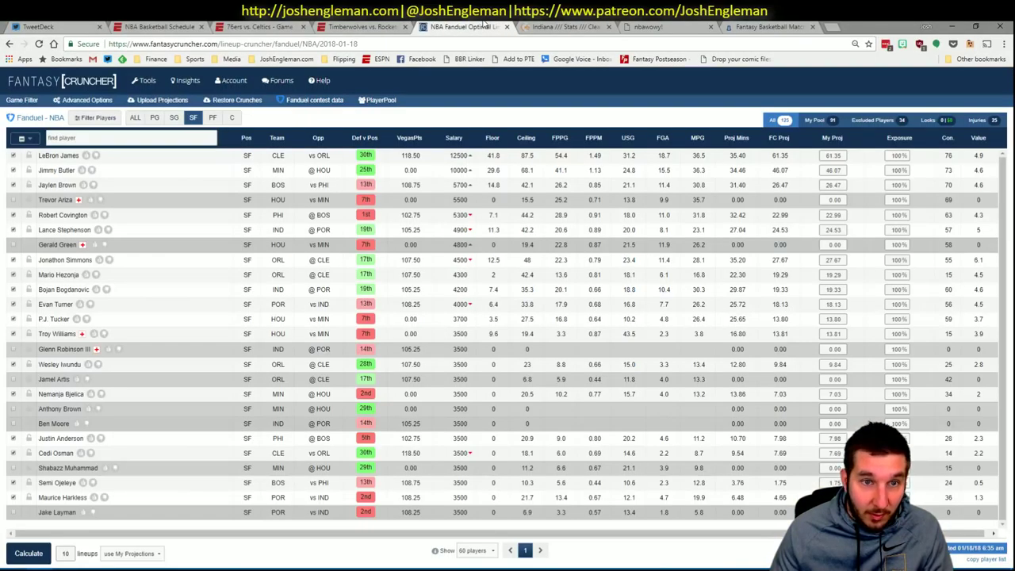
pyautogui.click(27, 98)
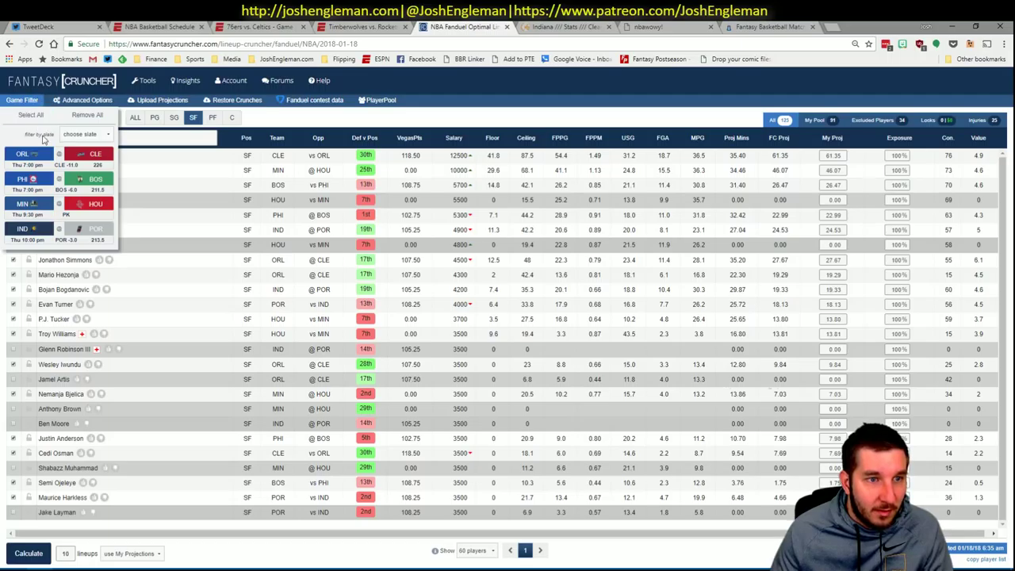
pyautogui.moveTo(184, 80)
pyautogui.moveTo(178, 106); pyautogui.dragTo(136, 101)
pyautogui.click(158, 100)
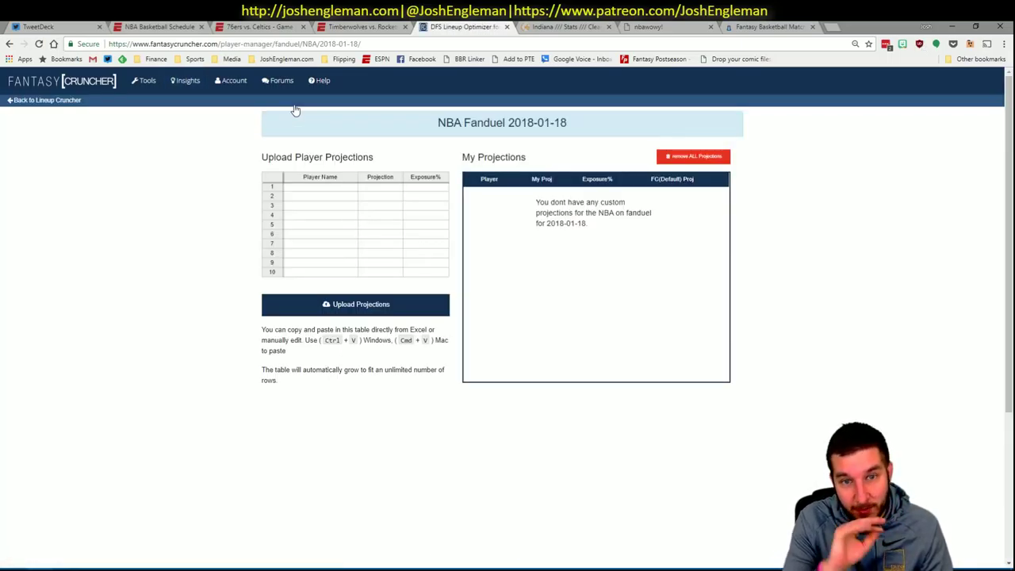
# Step: Paste the copied player names and projections into the upload table and try to upload them
pyautogui.click(307, 187)
pyautogui.write('Name')
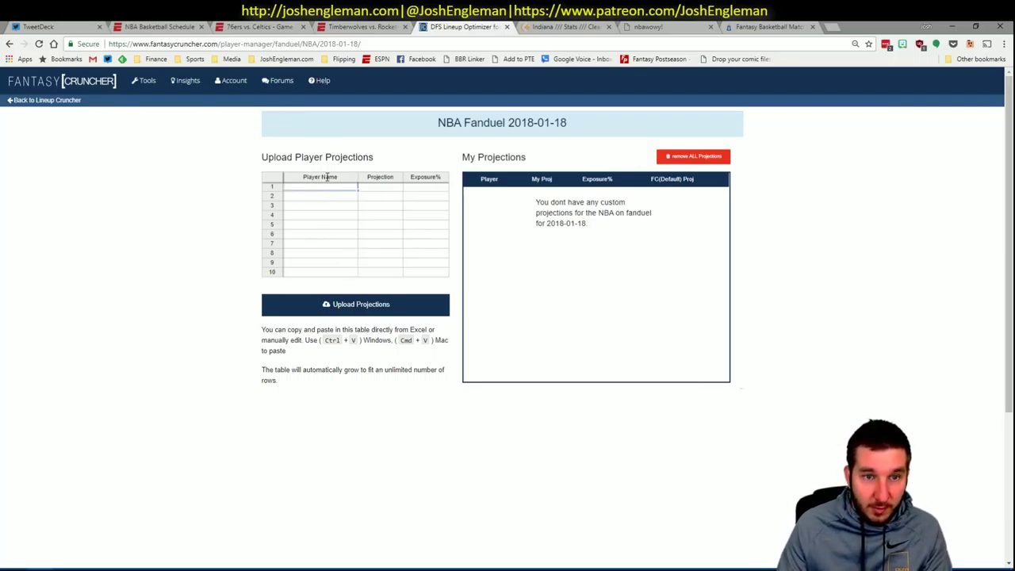
pyautogui.hotkey('alt', 'Tab')
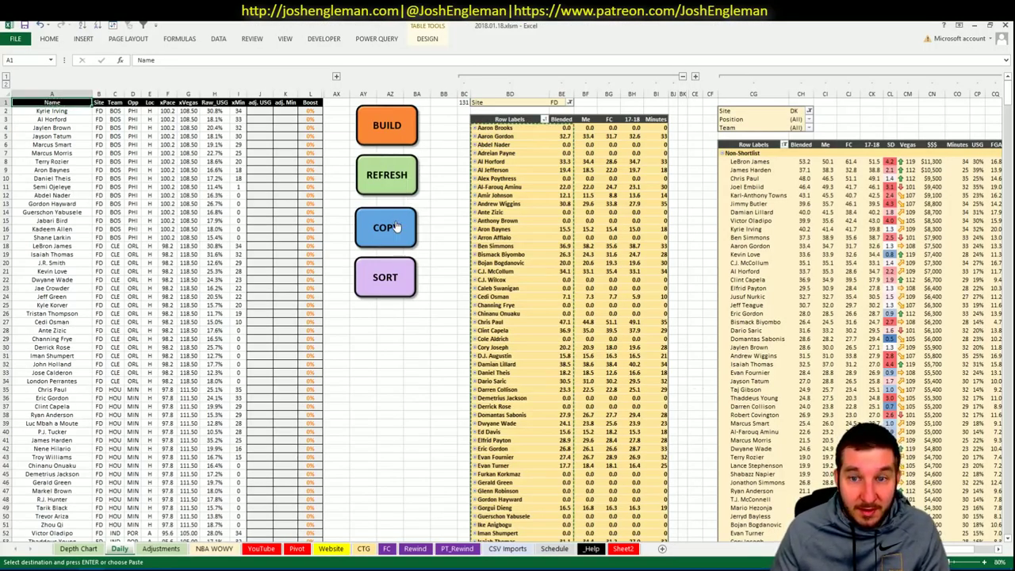
pyautogui.hotkey('alt', 'Tab')
pyautogui.hotkey('ctrl', 'v')
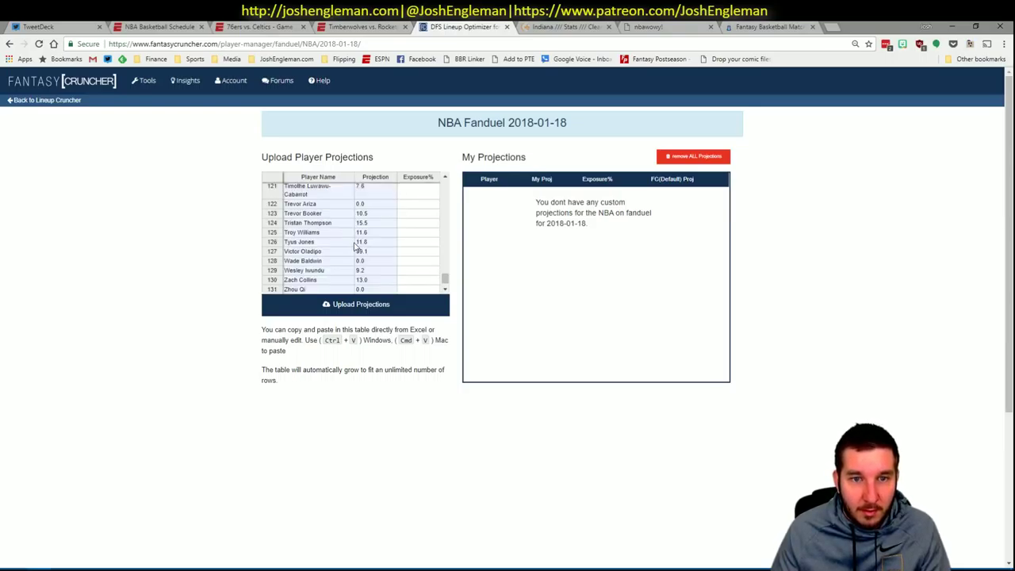
pyautogui.click(361, 304)
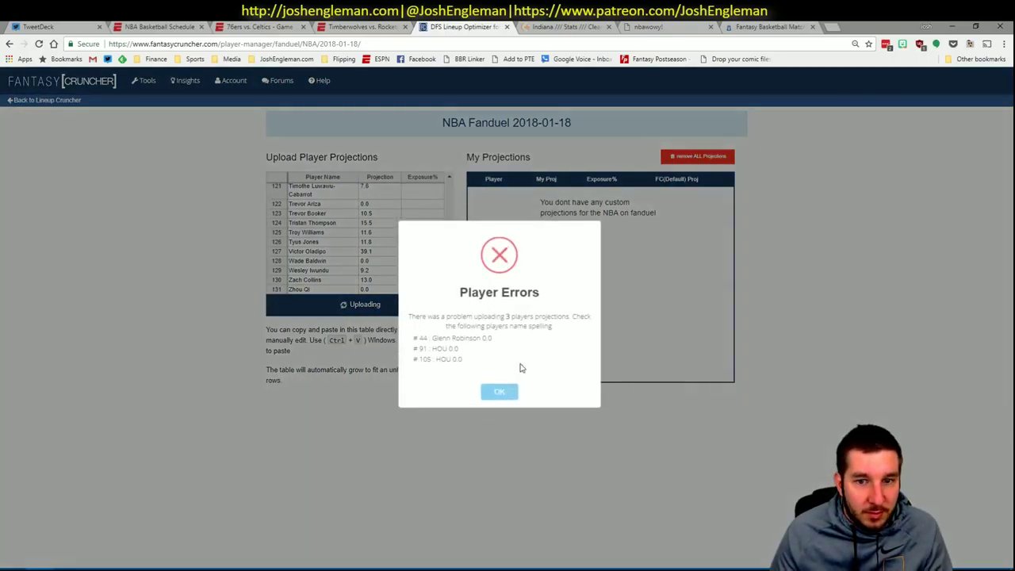
pyautogui.click(499, 390)
# Step: Back in Excel, collapse the entire Name field of the FanDuel projections pivot table and copy the list again
pyautogui.hotkey('alt', 'Tab')
pyautogui.rightClick(501, 237)
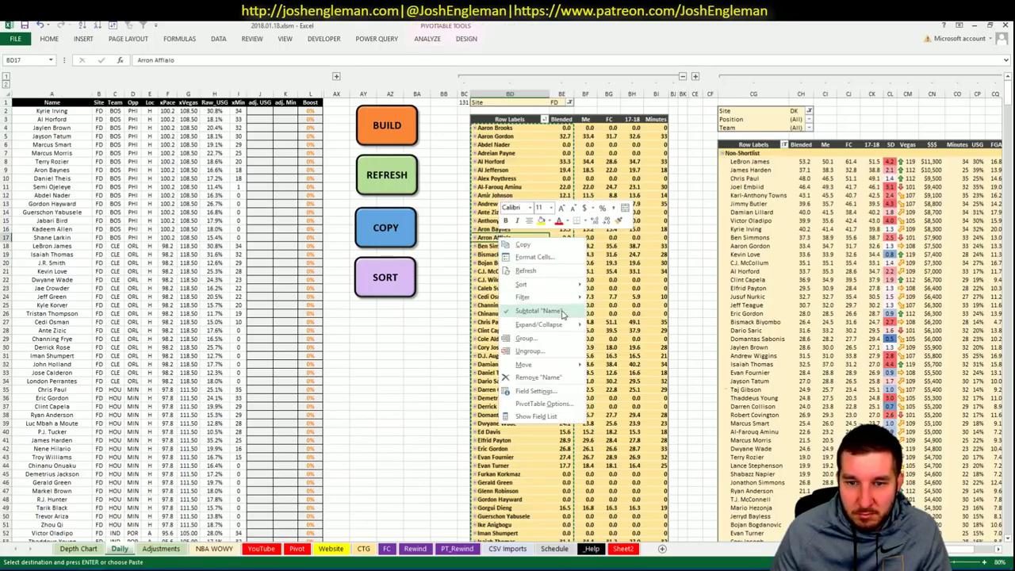
pyautogui.moveTo(547, 324)
pyautogui.click(612, 366)
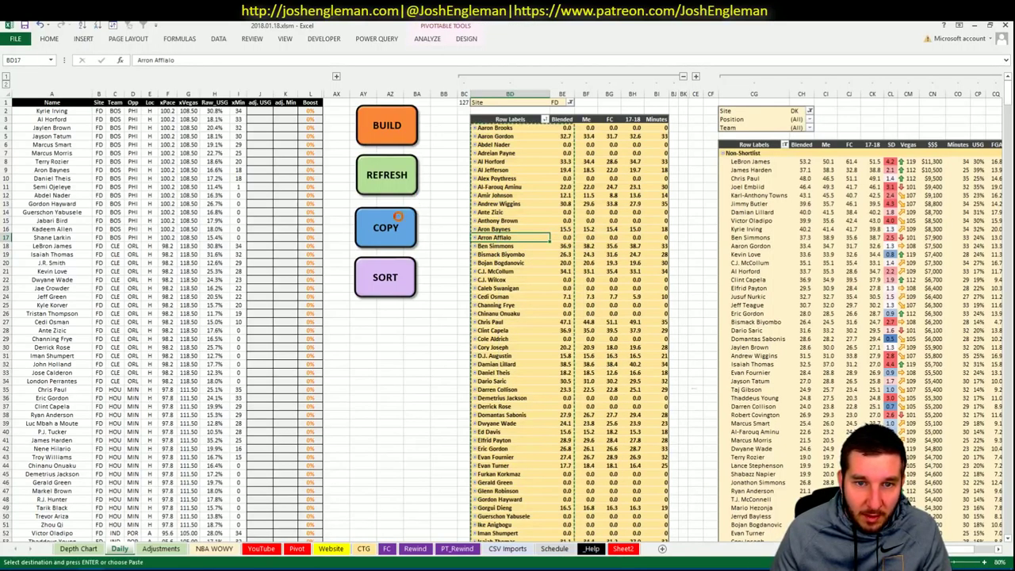
# Step: Return to FantasyCruncher, clear the upload table from its first row, and paste the newly copied projections
pyautogui.hotkey('alt', 'Tab')
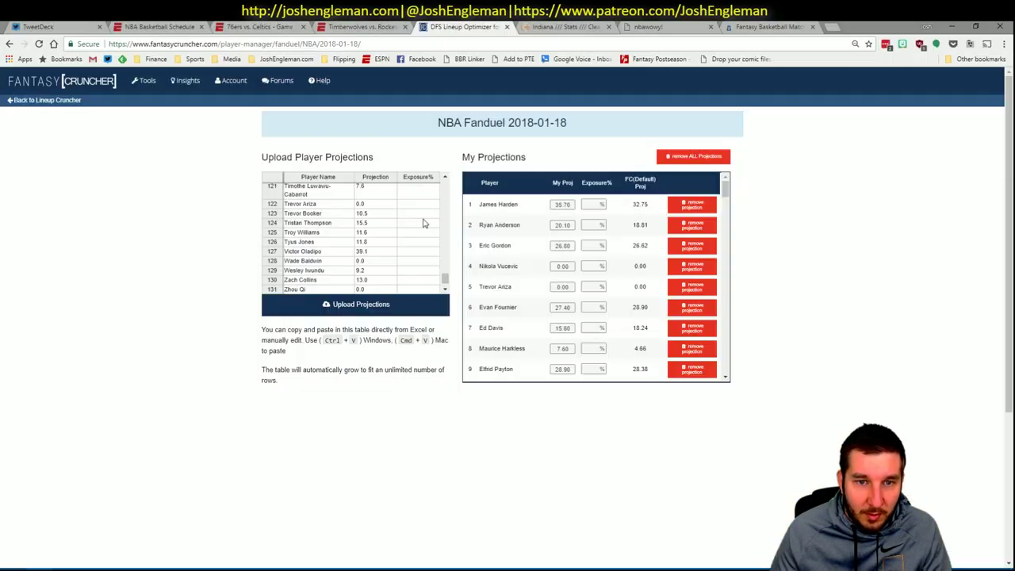
pyautogui.click(374, 289)
pyautogui.moveTo(446, 278); pyautogui.dragTo(445, 185)
pyautogui.click(341, 186)
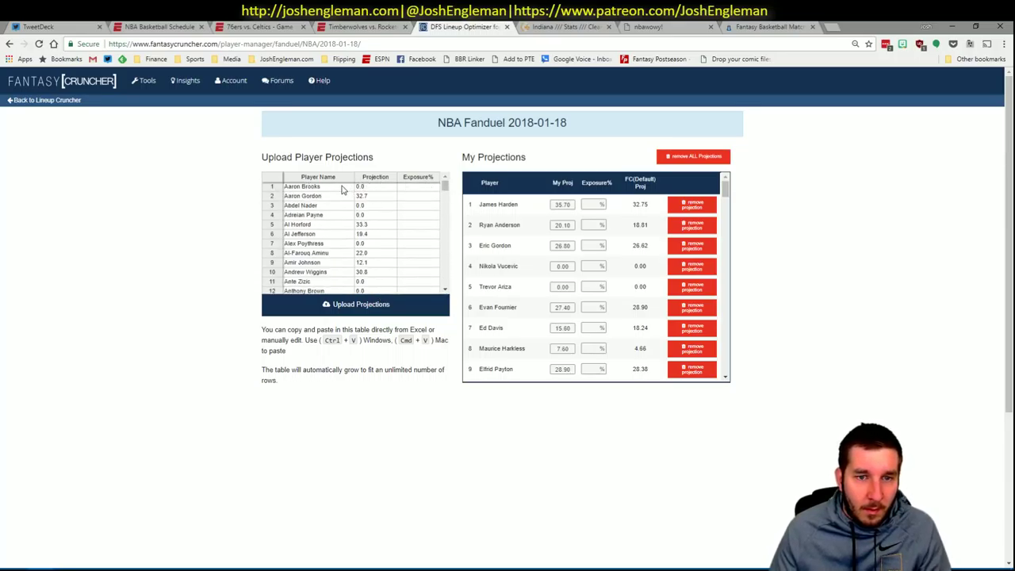
pyautogui.hotkey('ctrl', 'a')
pyautogui.press('Delete')
pyautogui.click(335, 194)
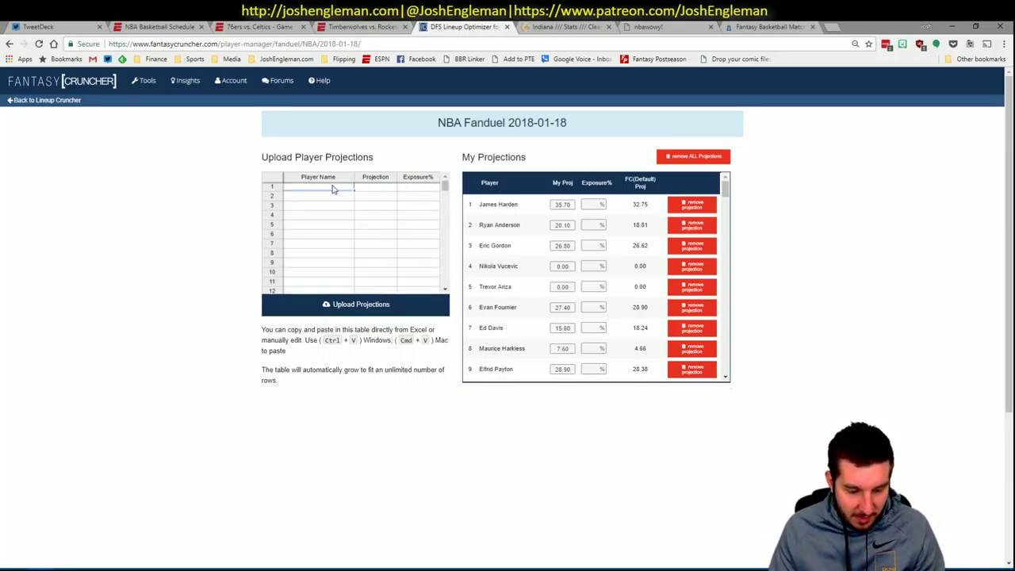
pyautogui.hotkey('ctrl', 'v')
# Step: Remove all existing custom projections and upload the newly pasted ones, dismissing the resulting message
pyautogui.click(694, 155)
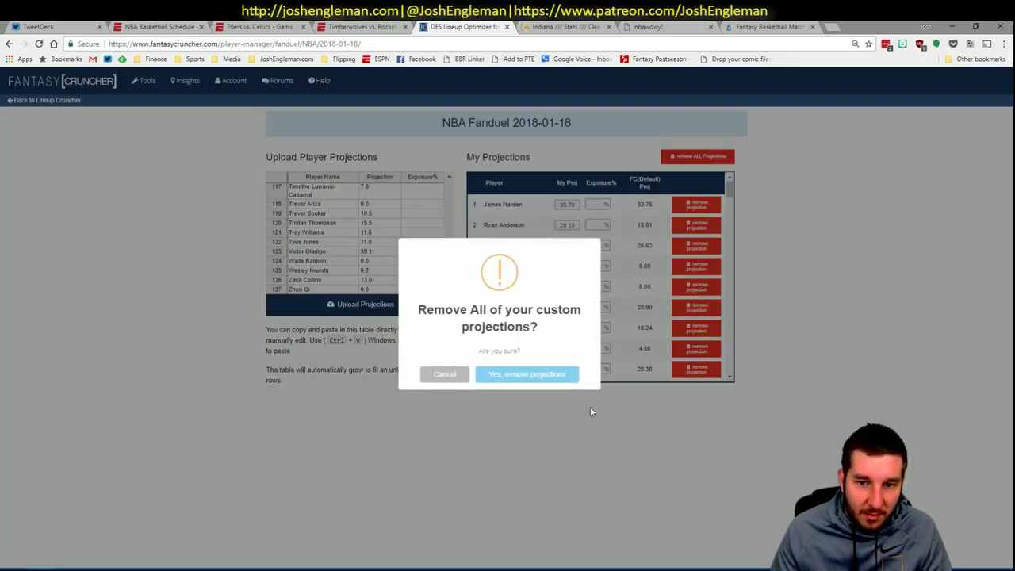
pyautogui.click(552, 379)
pyautogui.click(390, 311)
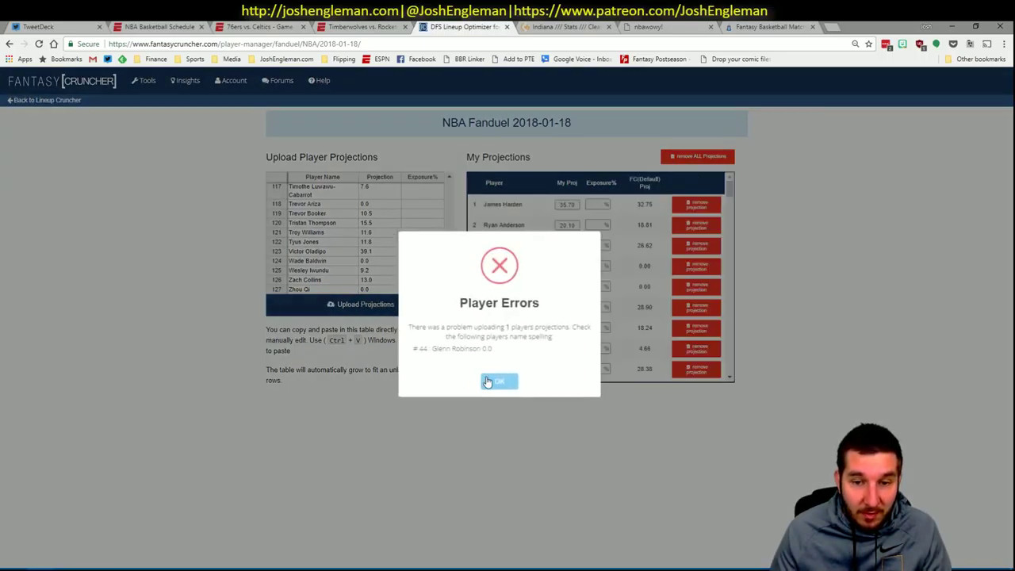
pyautogui.click(496, 380)
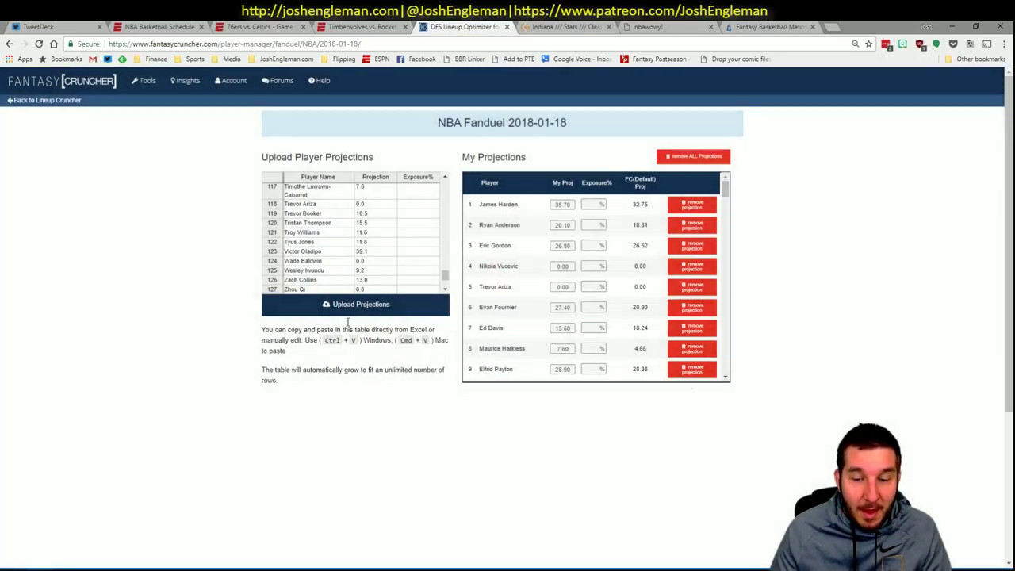
# Step: Go back to the lineup cruncher and set the randomness to 10% in the advanced options
pyautogui.click(48, 101)
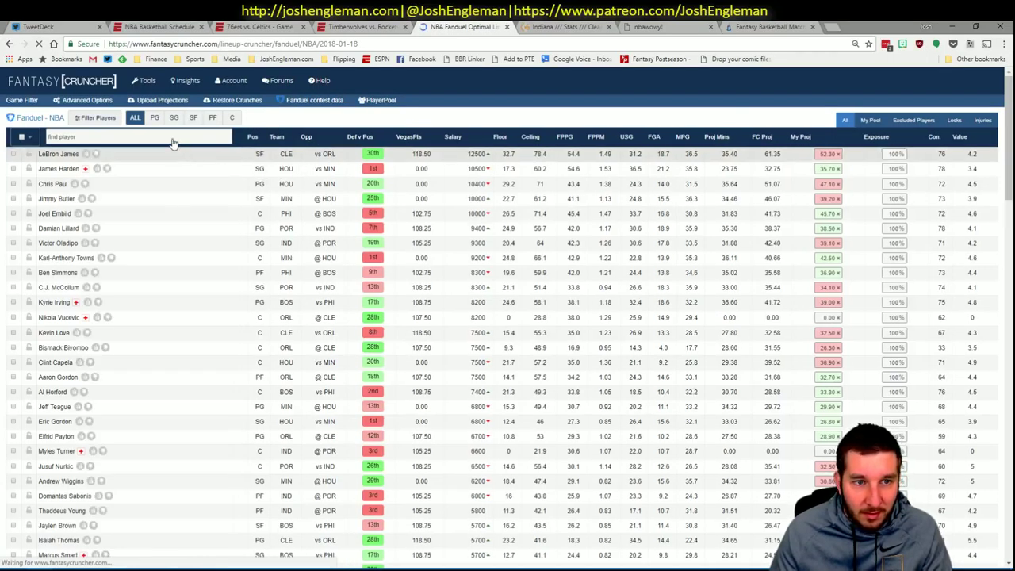
pyautogui.click(95, 104)
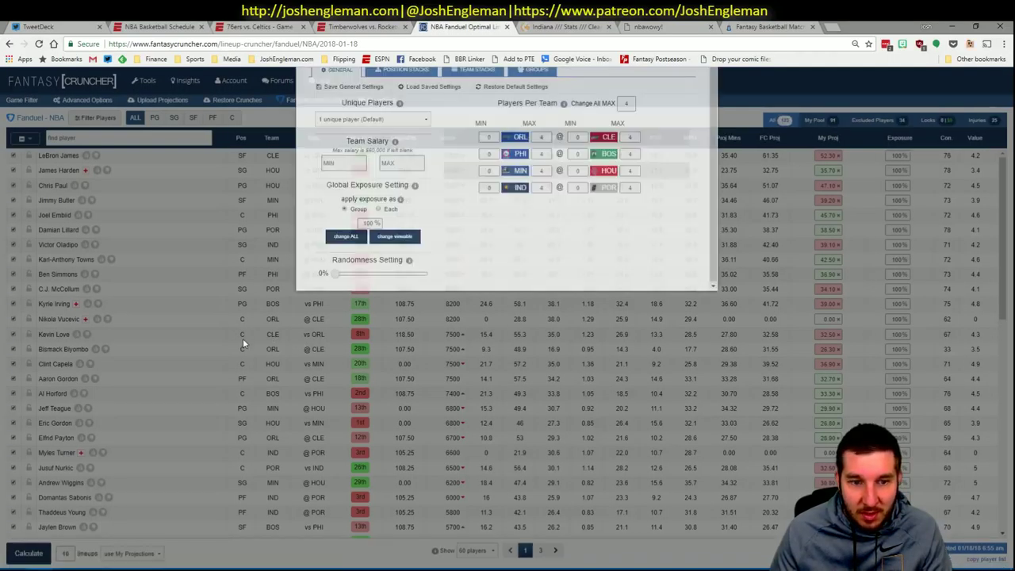
pyautogui.moveTo(338, 338); pyautogui.dragTo(346, 340)
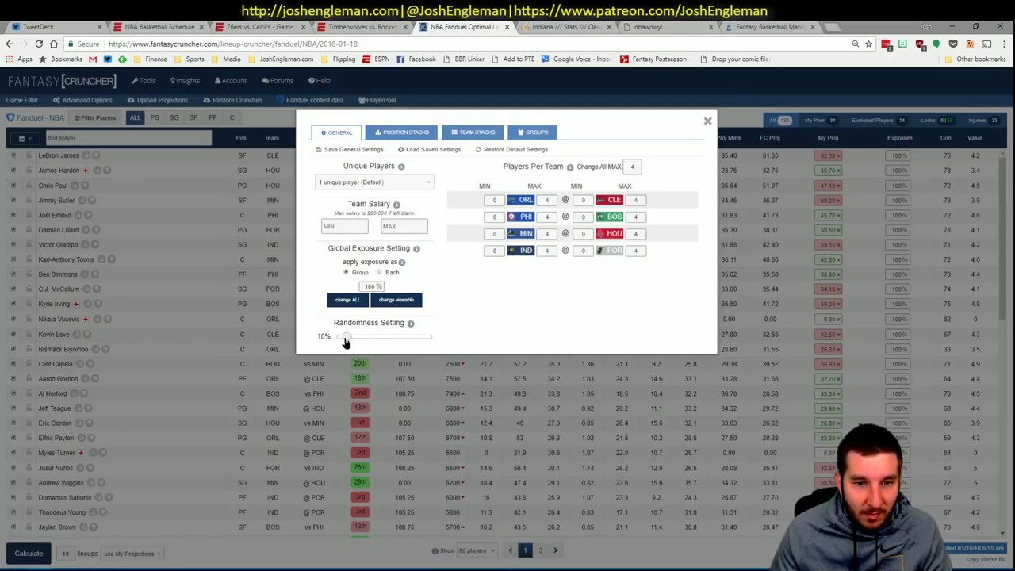
pyautogui.click(709, 121)
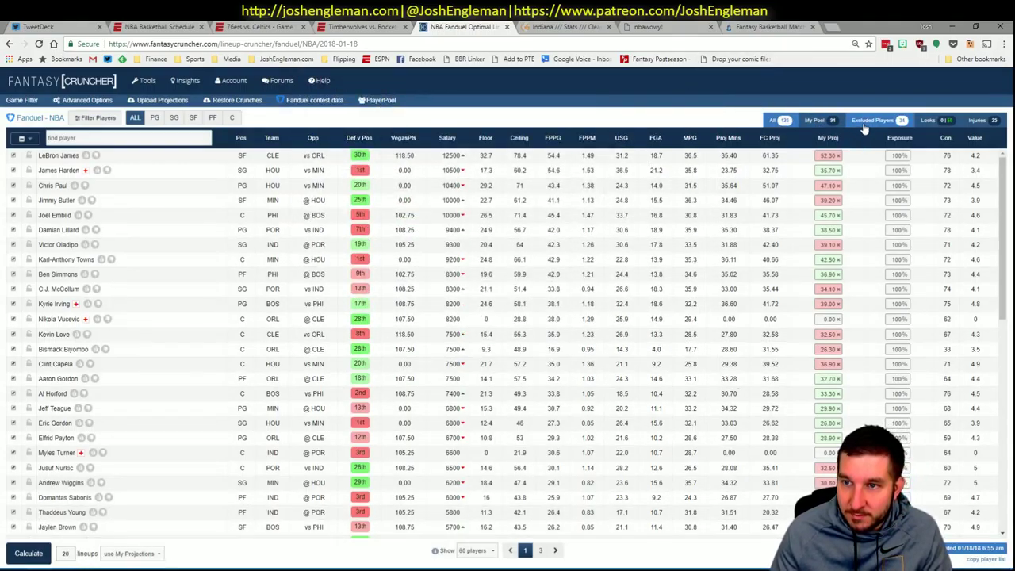
# Step: Include every player in the pool, calculate 20 lineups with My Projections, and sort them by My Projected
pyautogui.click(21, 139)
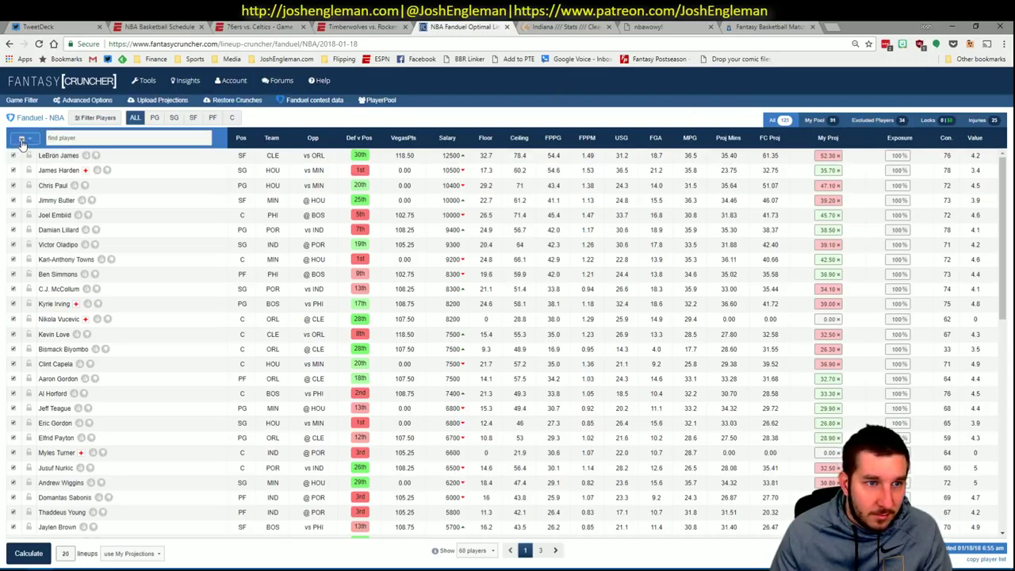
pyautogui.click(29, 553)
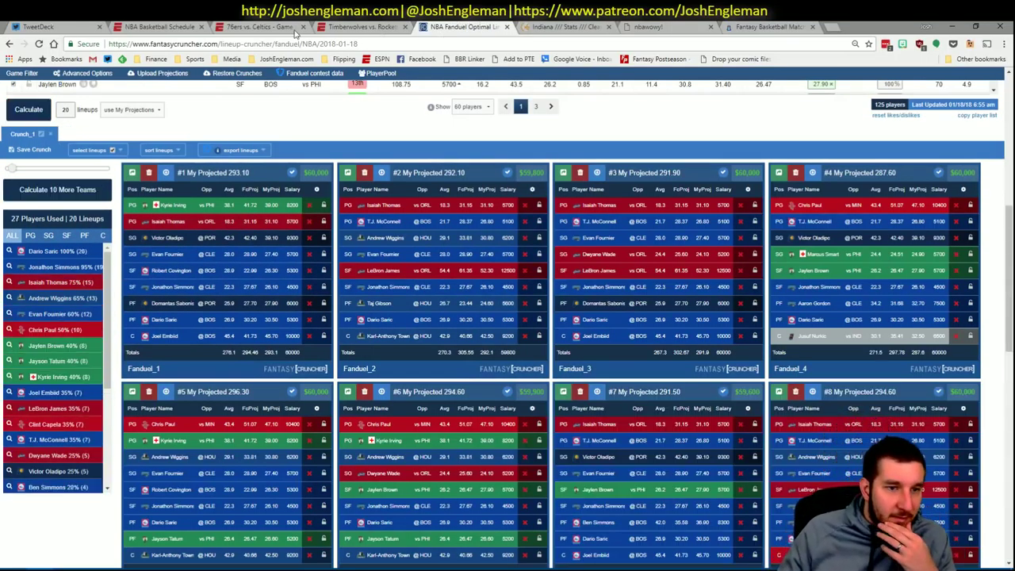
pyautogui.click(160, 151)
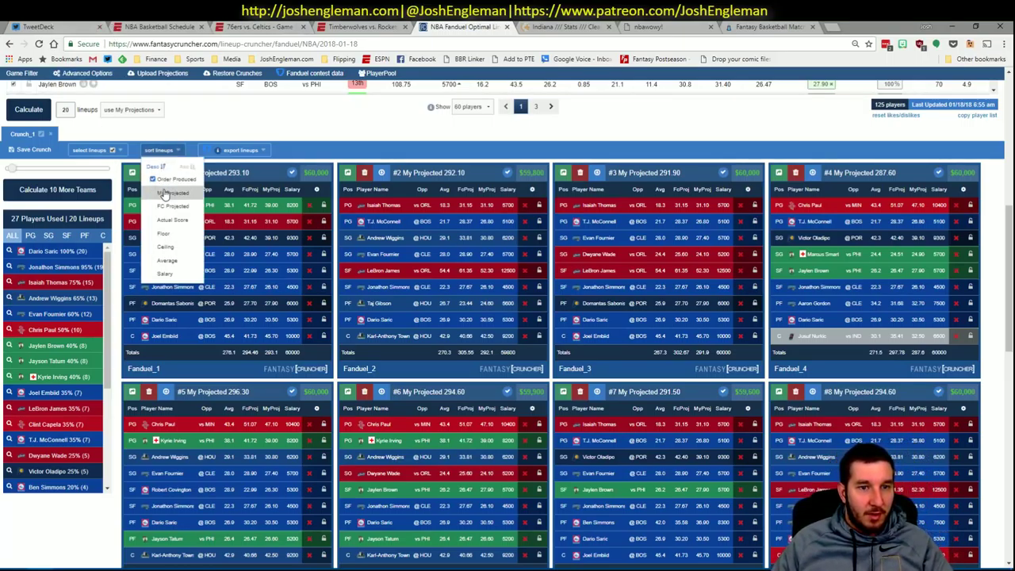
pyautogui.click(164, 194)
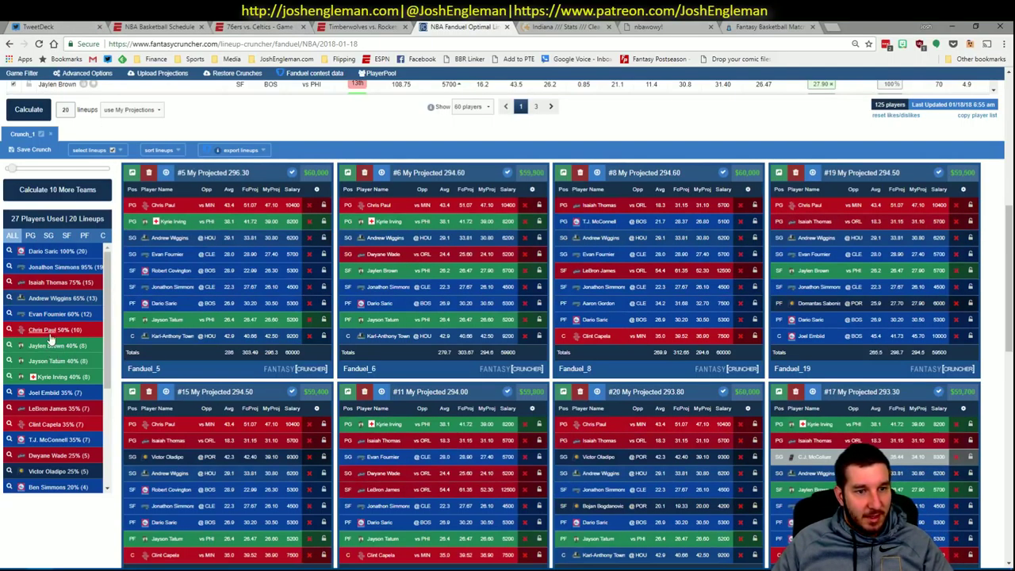
# Step: Filter the lineups to those with Dario Saric, Jonathon Simmons, Isaiah Thomas and Evan Fournier, plus center Jusuf Nurkic
pyautogui.click(9, 266)
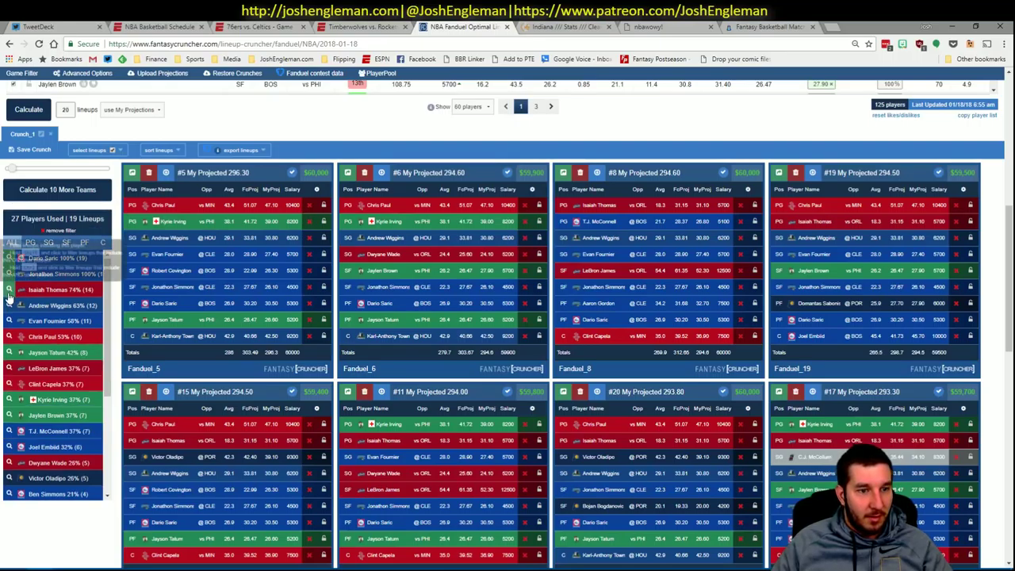
pyautogui.click(9, 290)
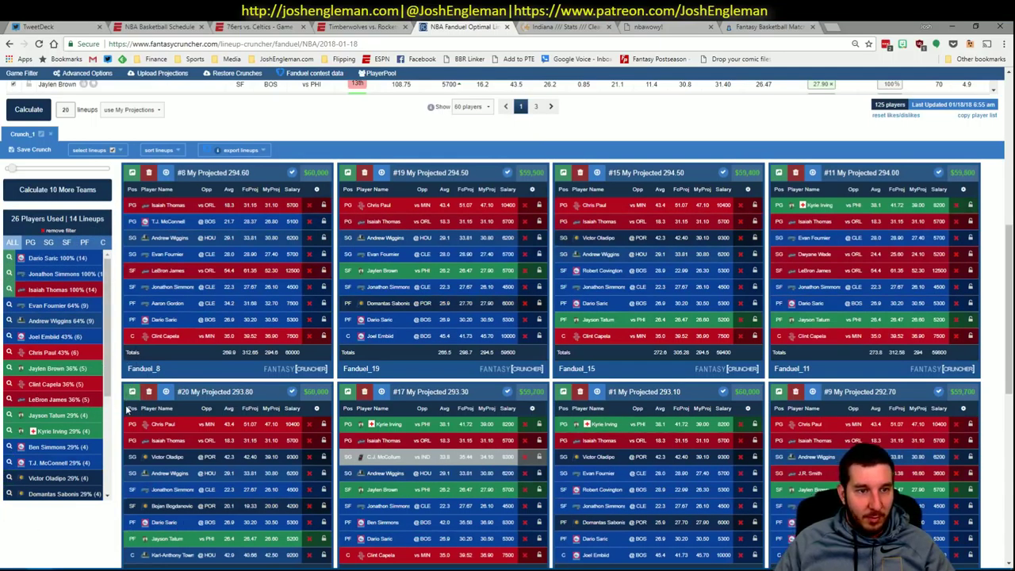
pyautogui.scroll(-1, 126, 409)
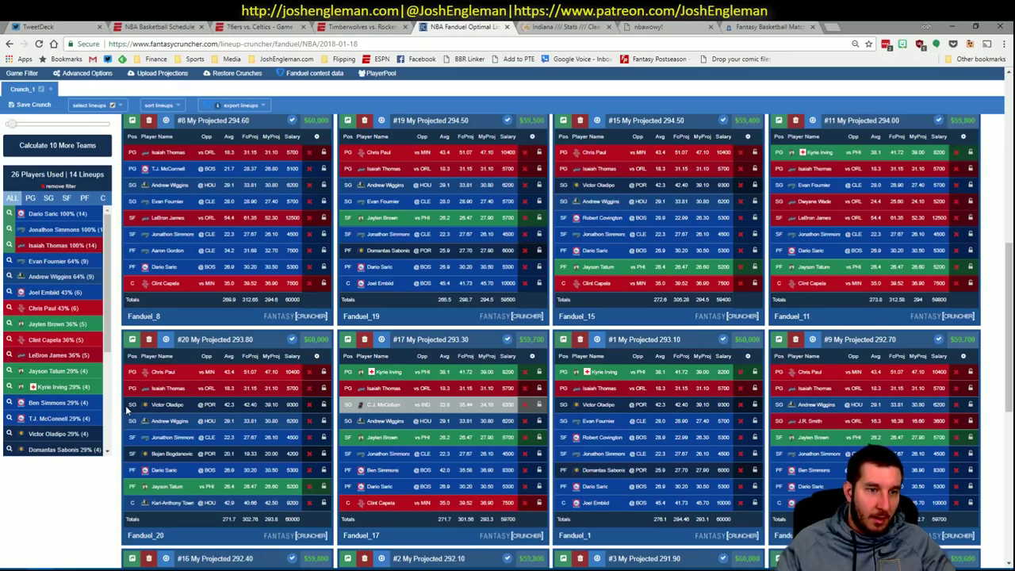
pyautogui.click(9, 261)
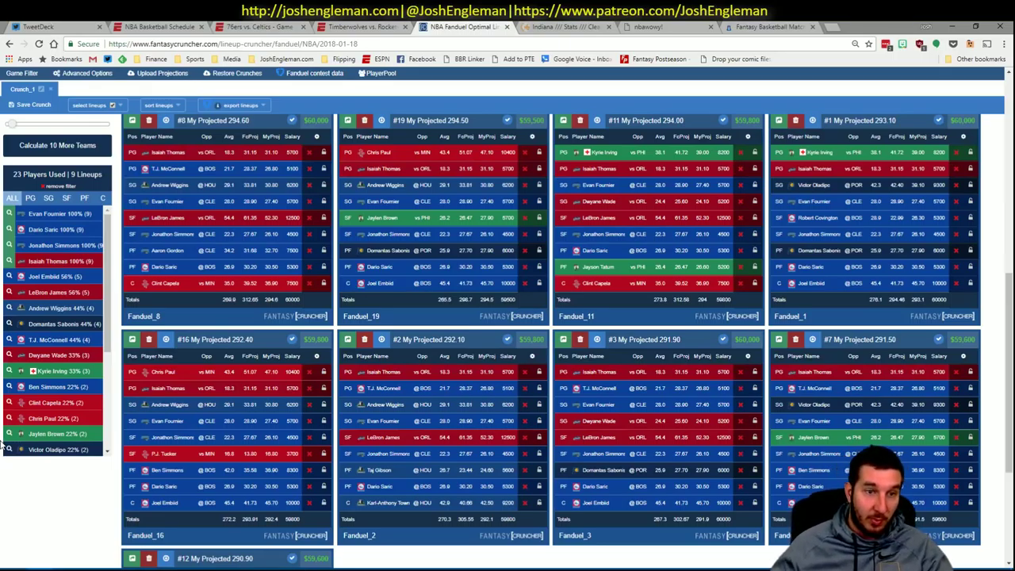
pyautogui.click(108, 202)
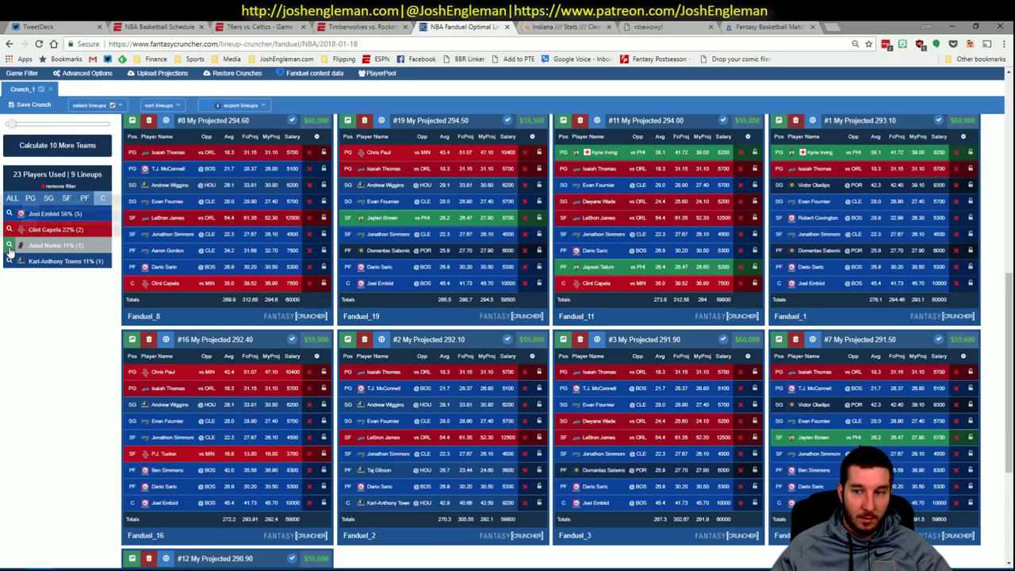
pyautogui.click(8, 246)
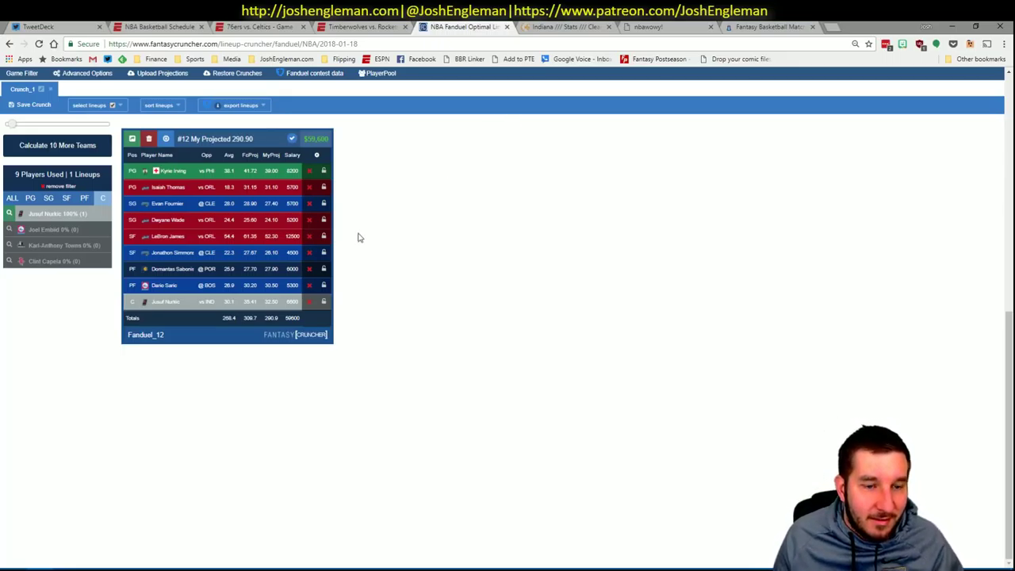
# Step: Clear the player filters and show only the lineups that use center Jusuf Nurkic
pyautogui.click(69, 186)
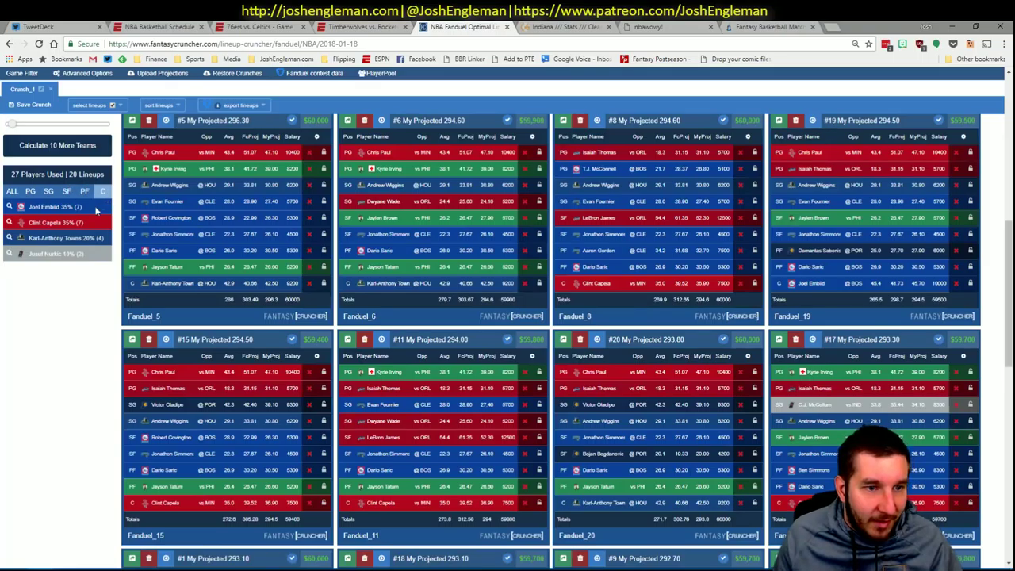
pyautogui.click(10, 264)
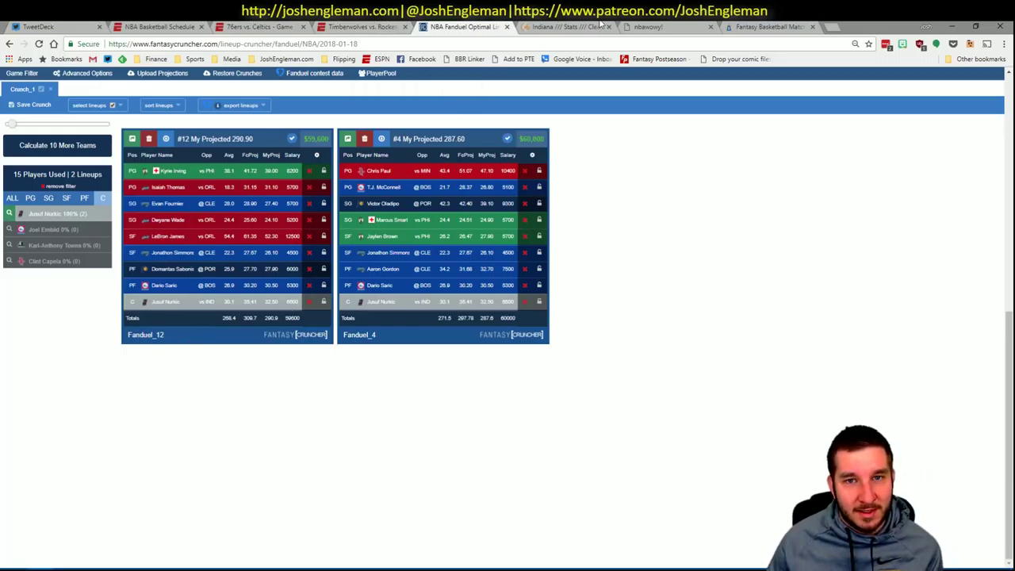
pyautogui.scroll(8, 557, 317)
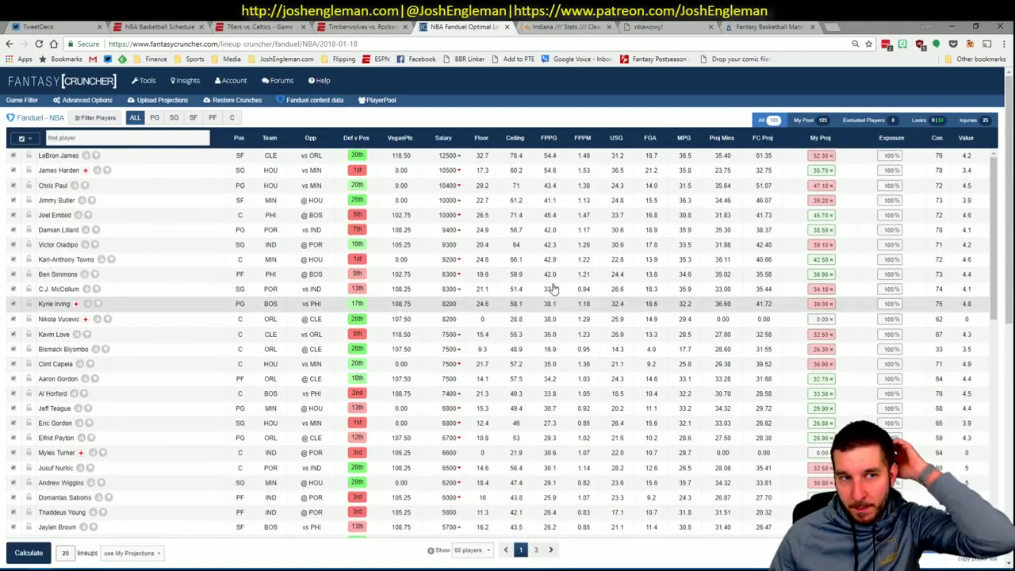
# Step: Open the DraftKings NBA lineup cruncher and glance at the copied projections in the Excel workbook
pyautogui.moveTo(145, 80)
pyautogui.moveTo(158, 107)
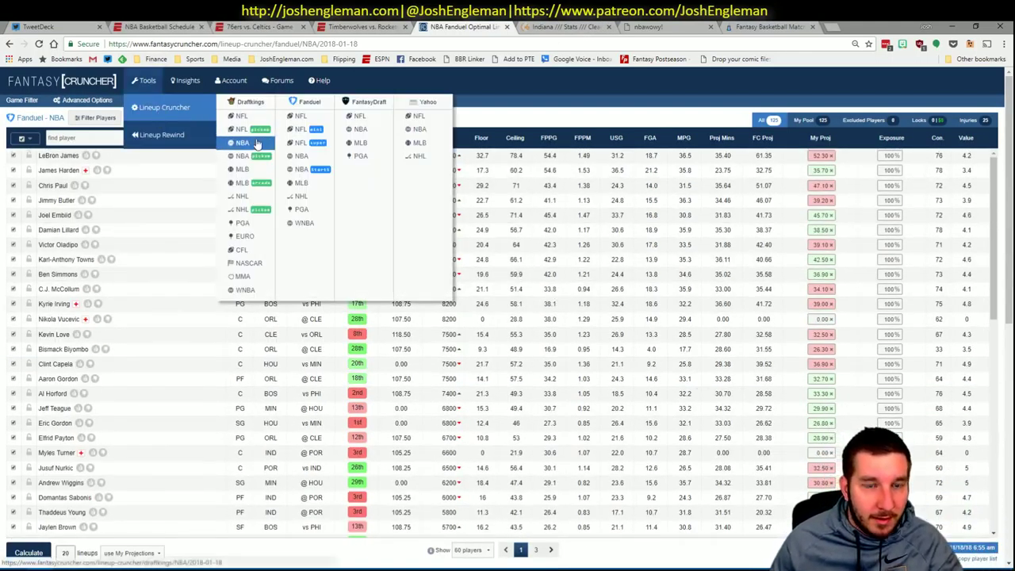
pyautogui.click(256, 143)
pyautogui.hotkey('alt', 'Tab')
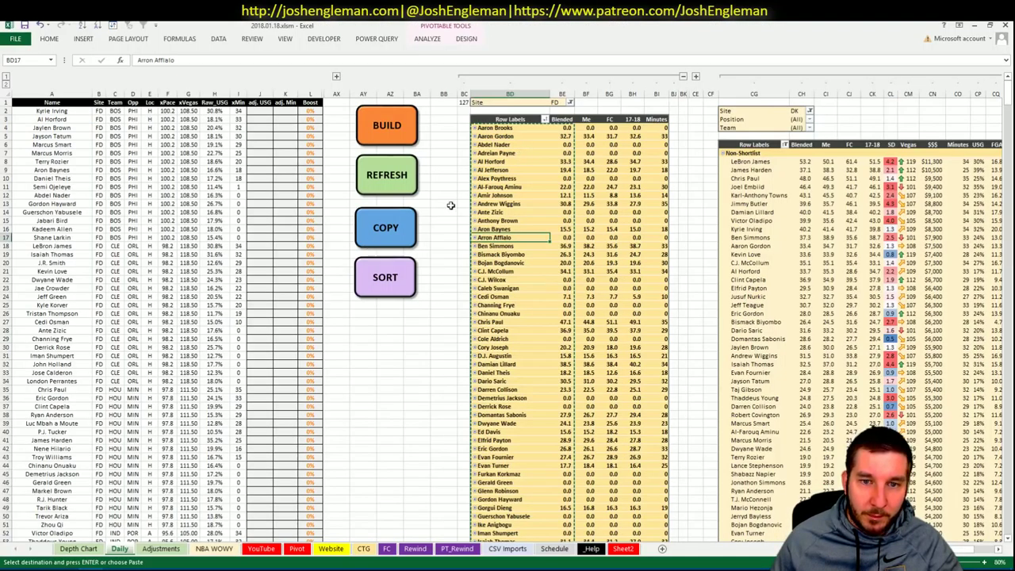
pyautogui.hotkey('alt', 'Tab')
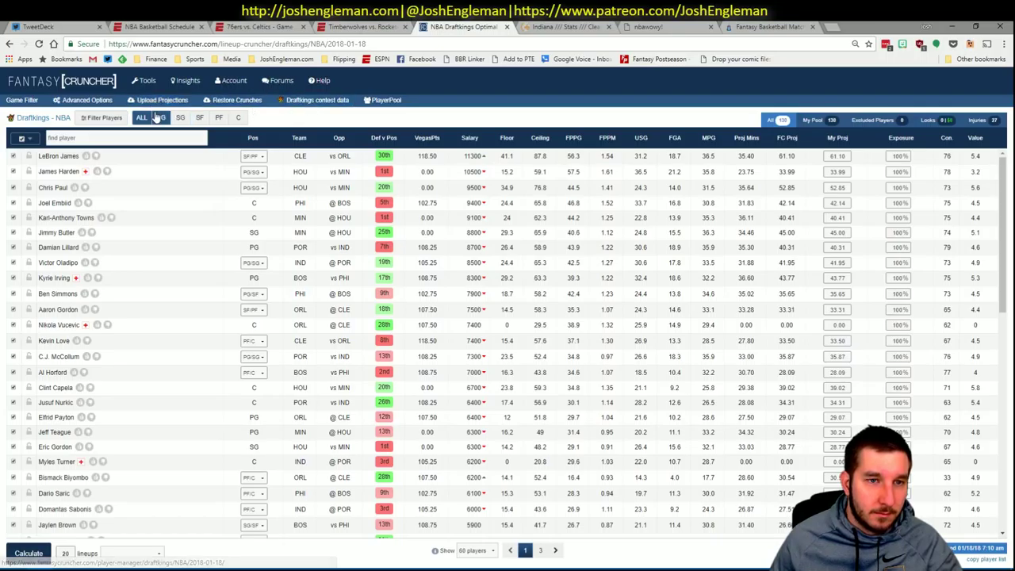
# Step: Upload the copied player projections for DraftKings NBA, dismiss the player error, and go back to the lineup cruncher
pyautogui.click(155, 103)
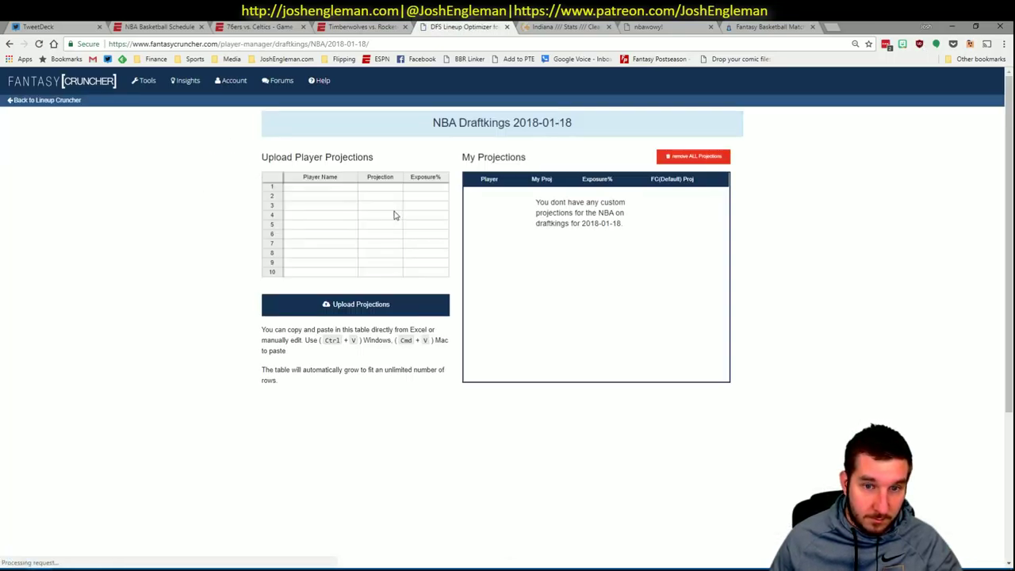
pyautogui.hotkey('ctrl', 'v')
pyautogui.click(361, 306)
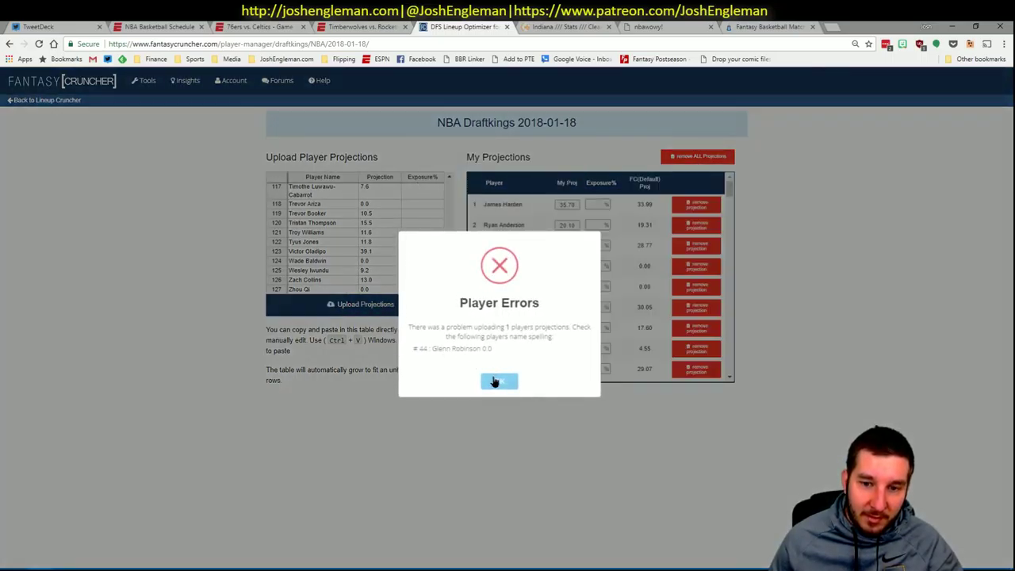
pyautogui.click(496, 378)
pyautogui.click(64, 101)
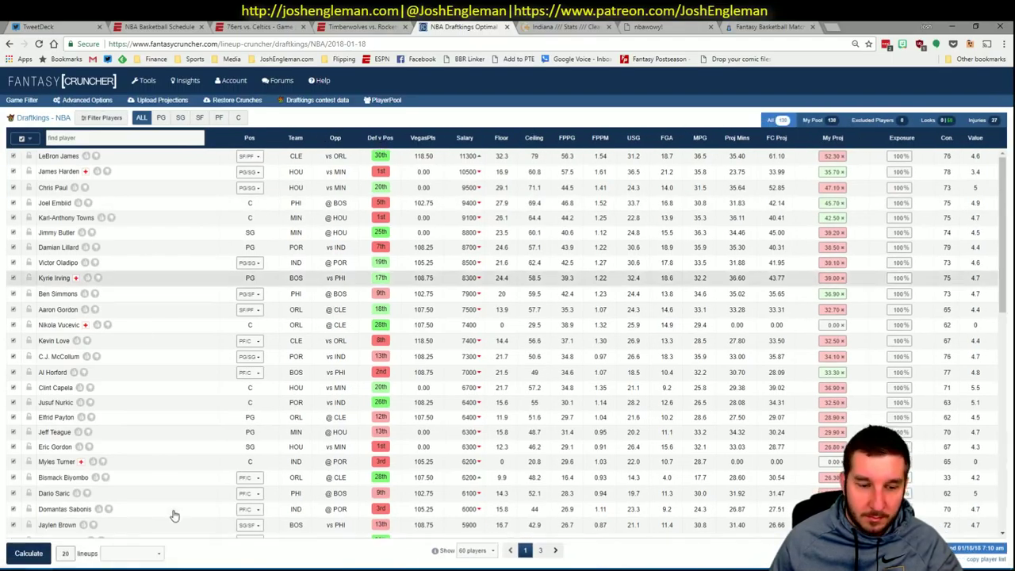
# Step: Base the DraftKings lineups on My Projections and set the randomness to 10% in the advanced options
pyautogui.click(143, 552)
pyautogui.click(141, 511)
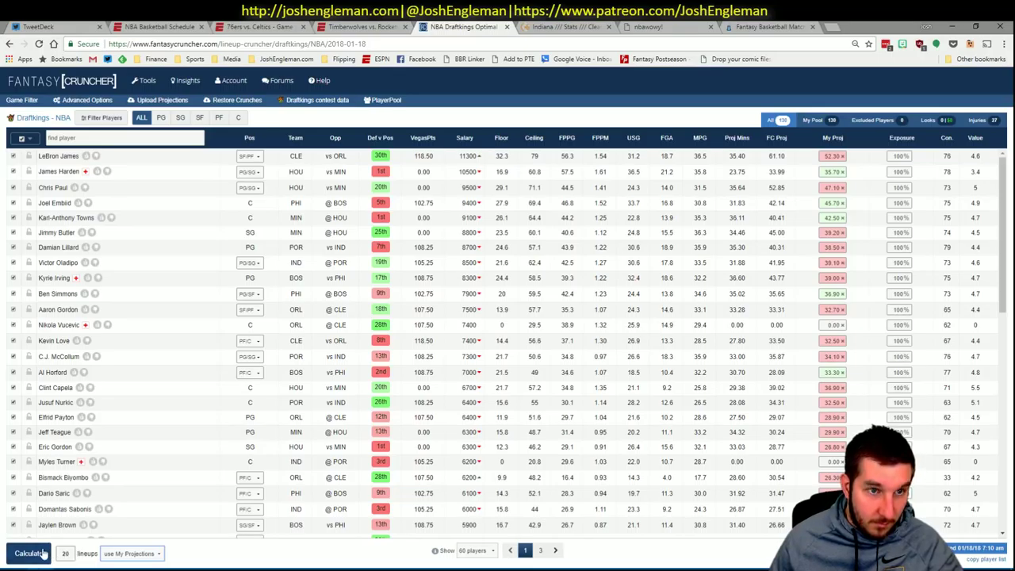
pyautogui.click(87, 100)
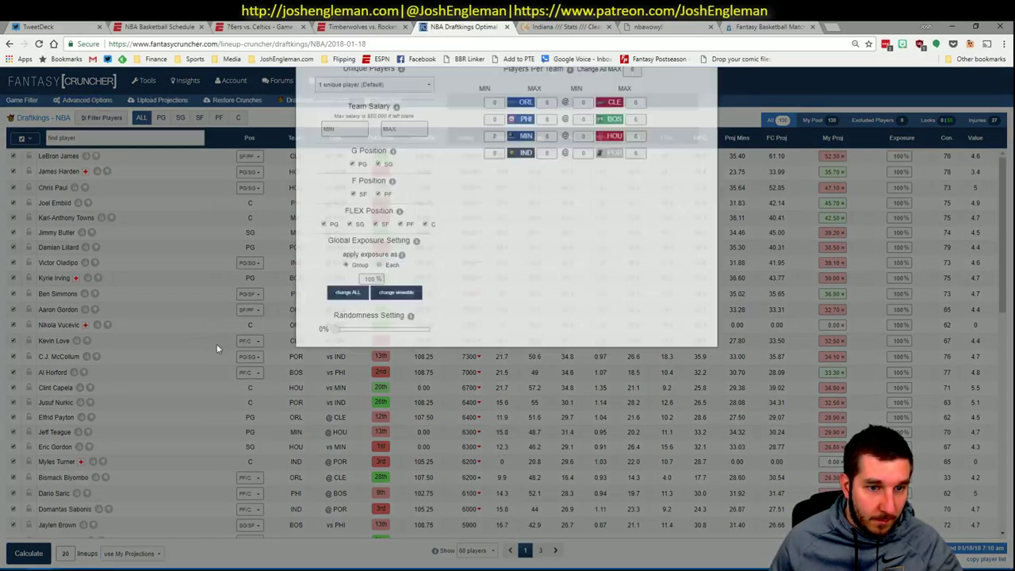
pyautogui.moveTo(343, 432); pyautogui.dragTo(347, 430)
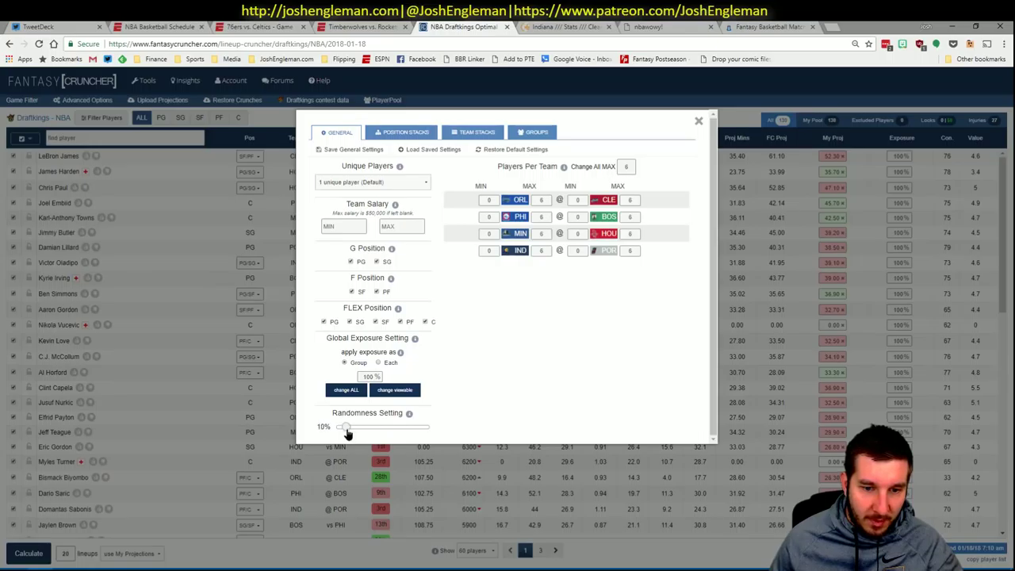
pyautogui.click(700, 124)
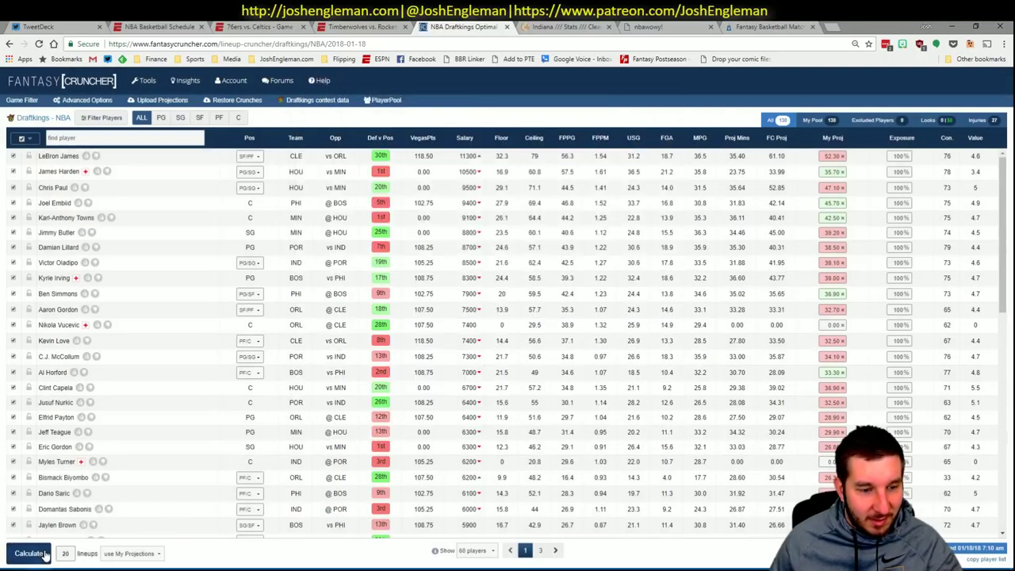
# Step: Calculate 20 DraftKings lineups and sort them by My Projected
pyautogui.click(30, 552)
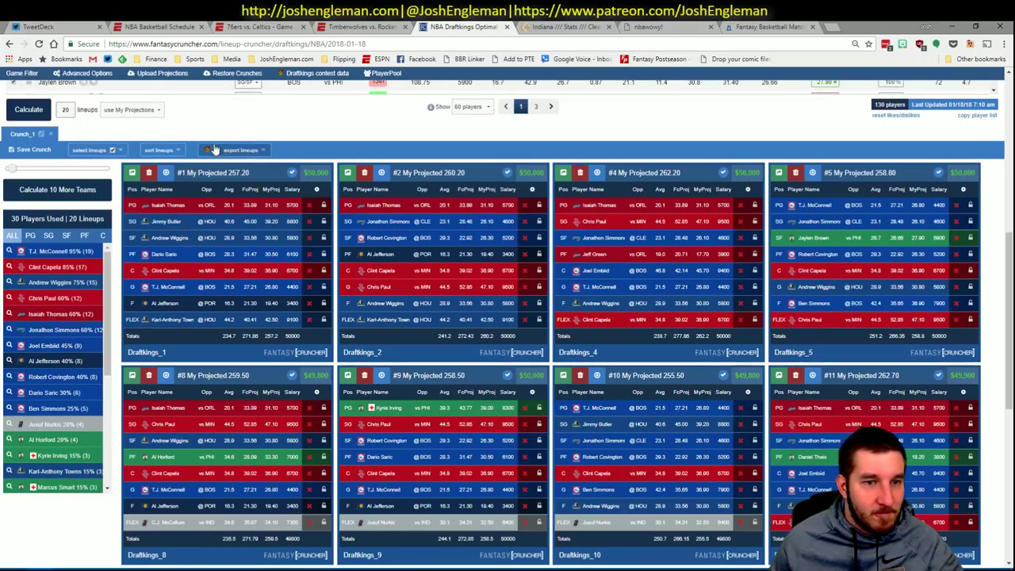
pyautogui.click(162, 150)
pyautogui.click(179, 193)
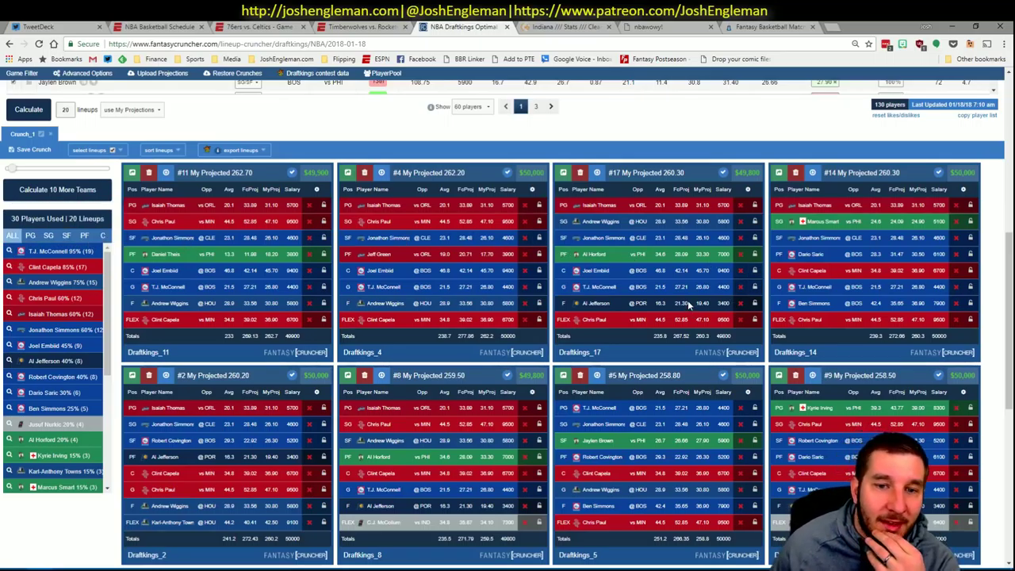
# Step: Switch to the Excel workbook, collapse the FD projections column group, and refresh the DK shortlist pivot table
pyautogui.hotkey('alt', 'Tab')
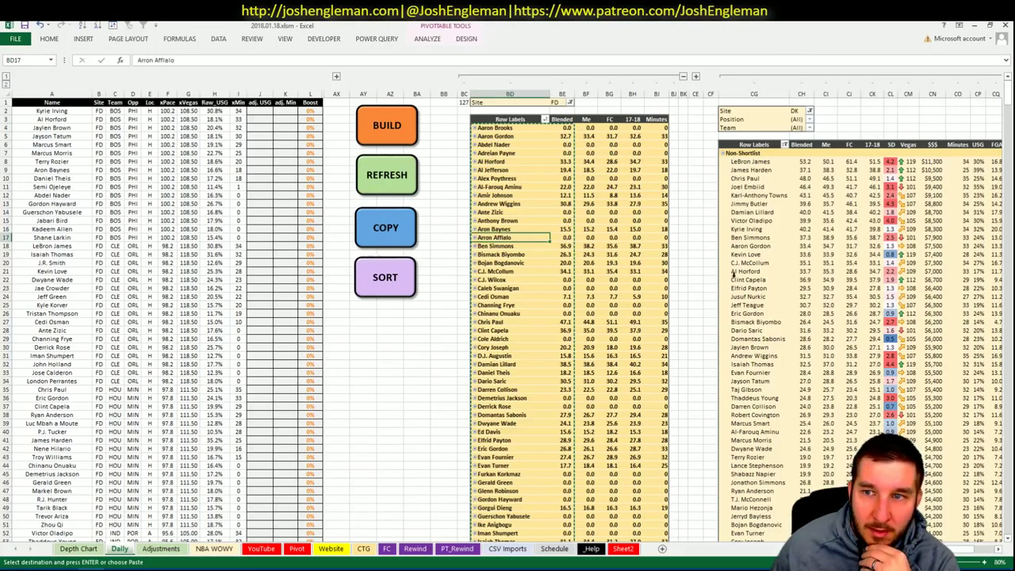
pyautogui.click(682, 77)
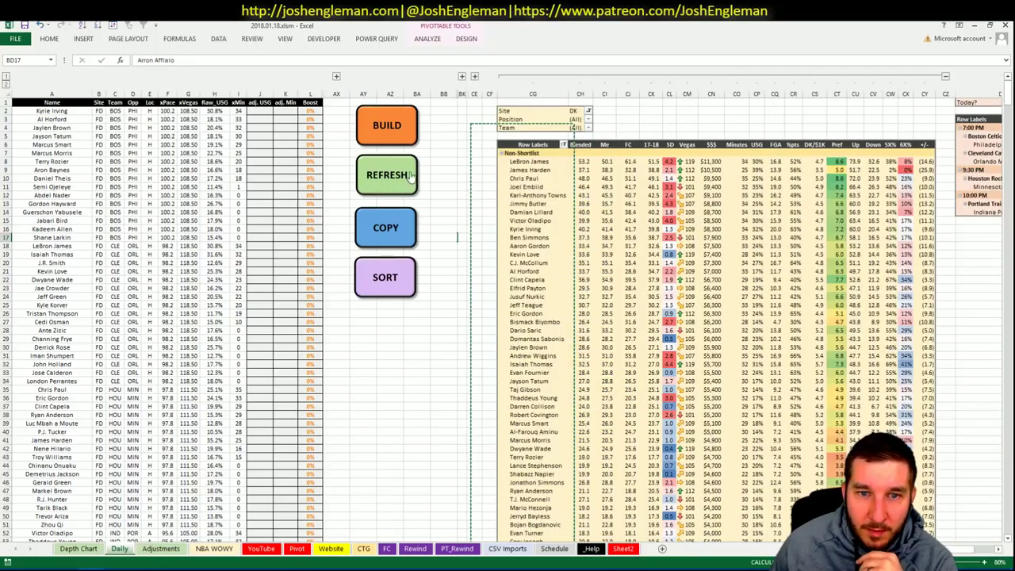
pyautogui.click(408, 171)
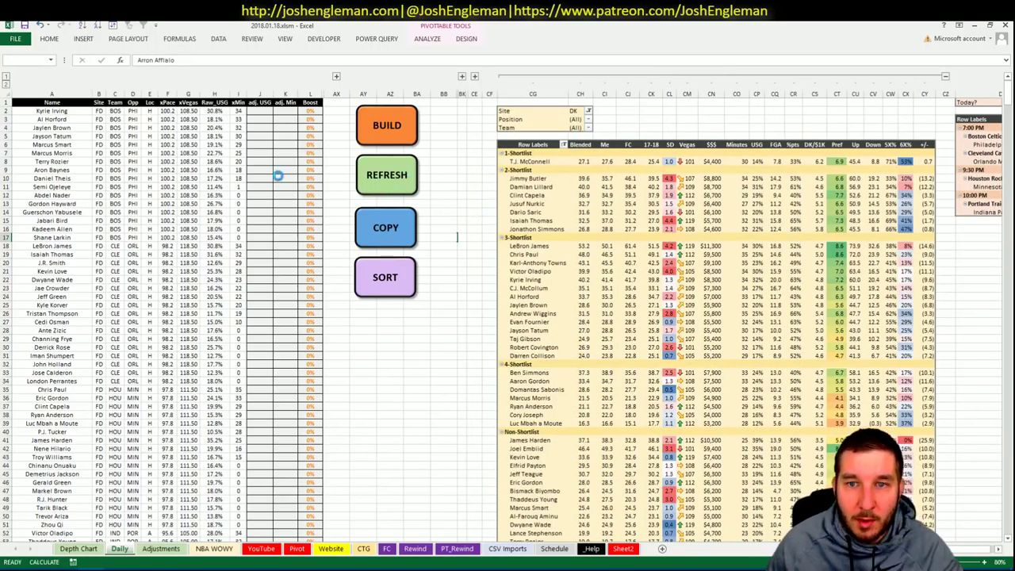
# Step: Filter the DraftKings lineups to those with T.J. McConnell, Isaiah Thomas and Clint Capela, checking the shortlist tiers in Excel
pyautogui.hotkey('alt', 'Tab')
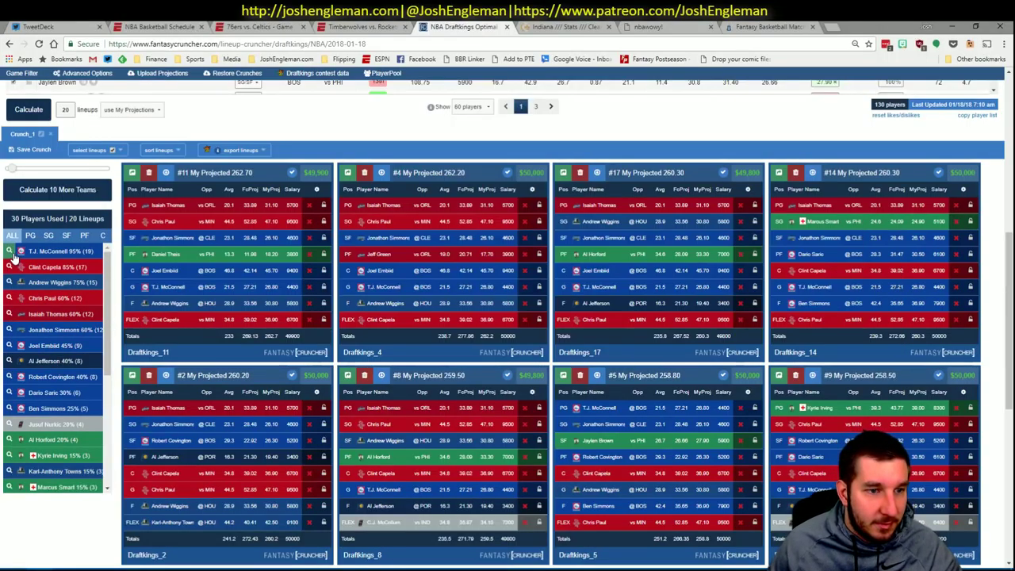
pyautogui.hotkey('alt', 'Tab')
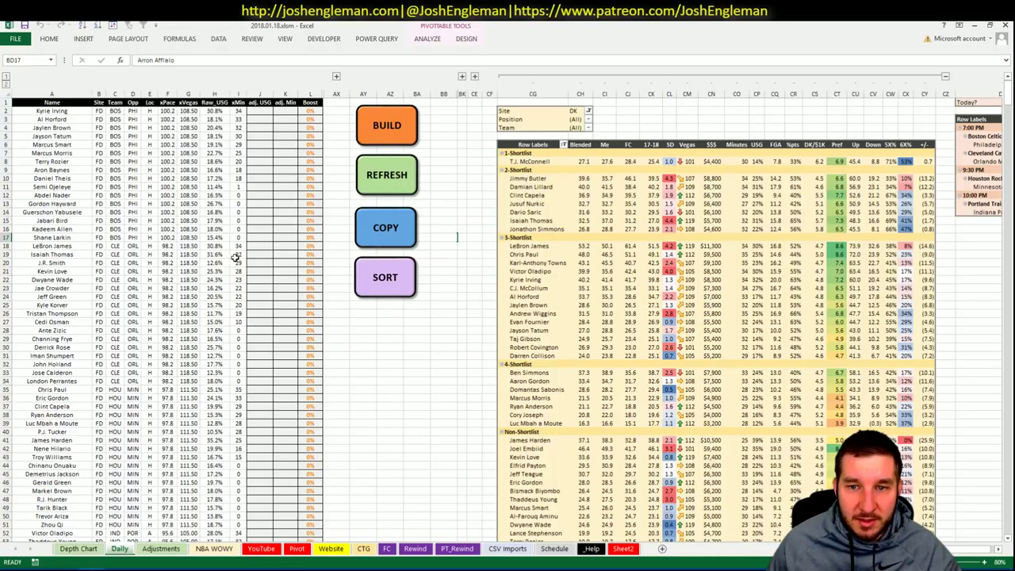
pyautogui.hotkey('alt', 'Tab')
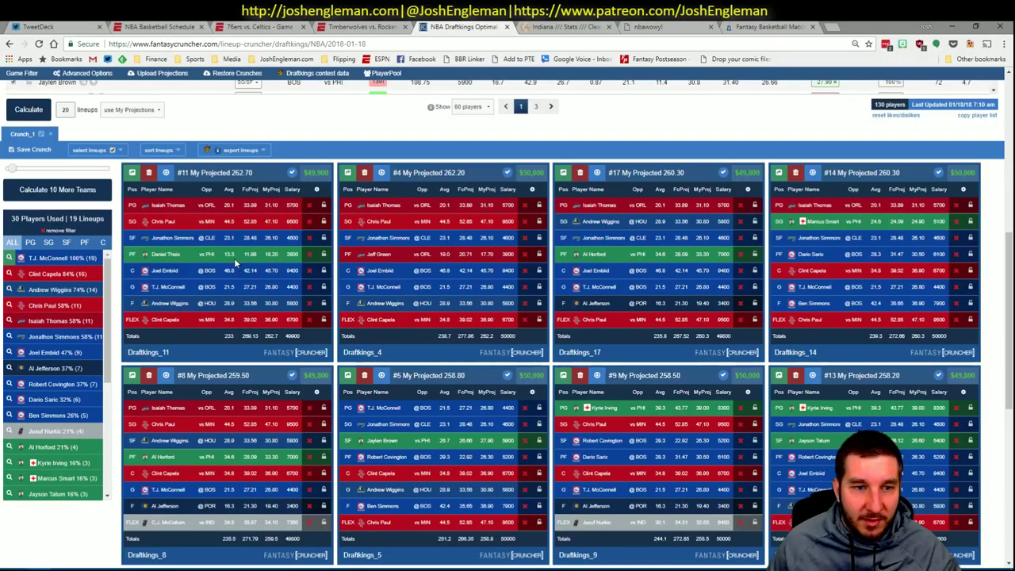
pyautogui.click(10, 322)
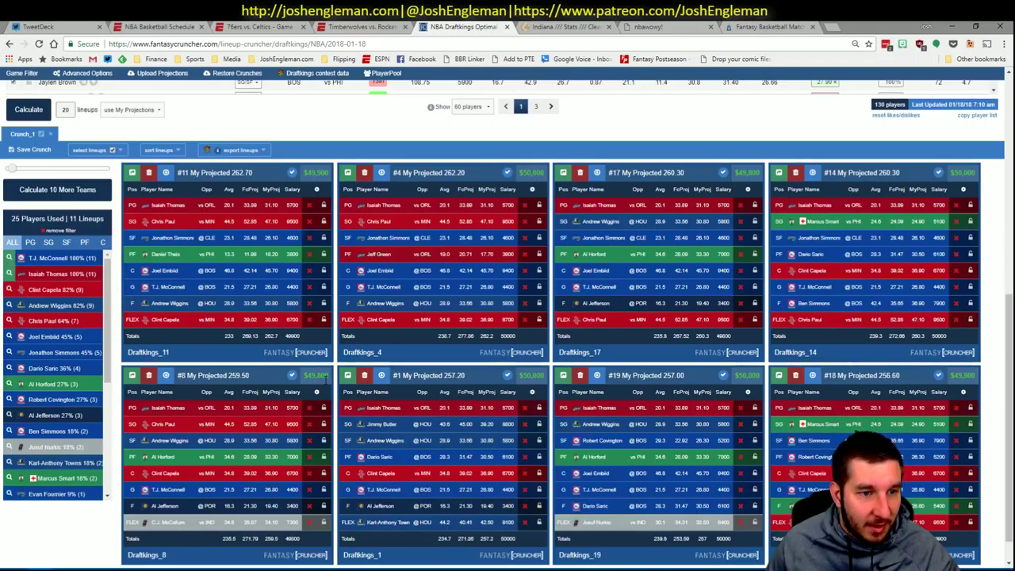
pyautogui.click(9, 289)
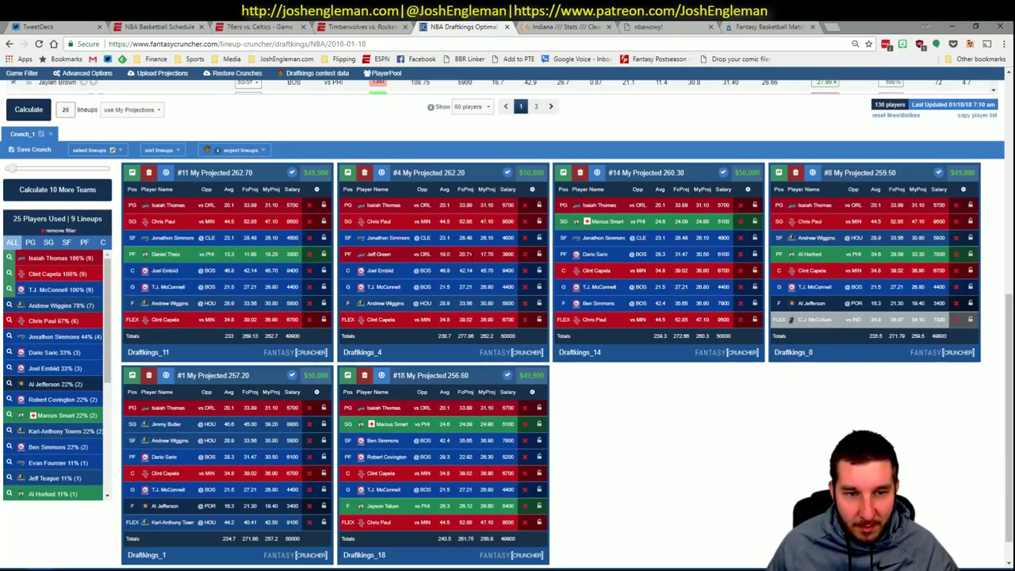
# Step: Review Jeff Green's news and game log from lineup #4 and close his player details
pyautogui.click(380, 255)
pyautogui.moveTo(624, 334); pyautogui.dragTo(639, 330)
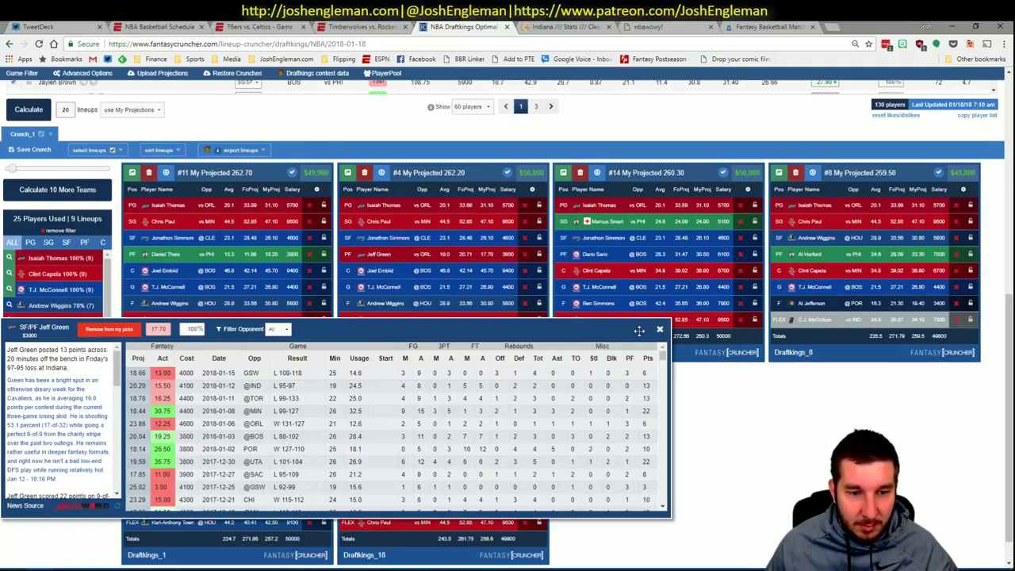
pyautogui.click(659, 329)
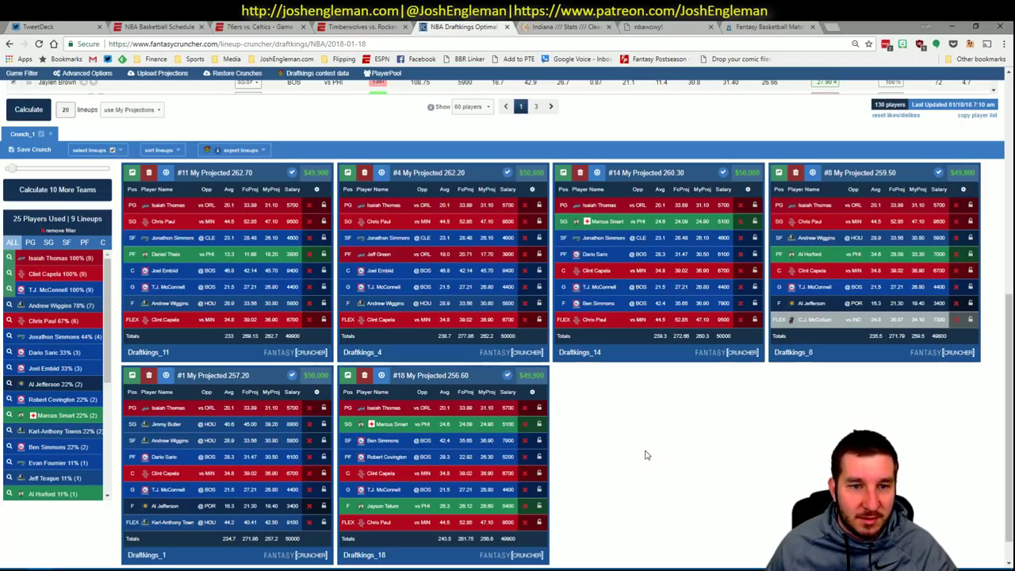
# Step: Compare the filtered DraftKings lineups with the tiered DK shortlist in the Excel workbook
pyautogui.hotkey('alt', 'Tab')
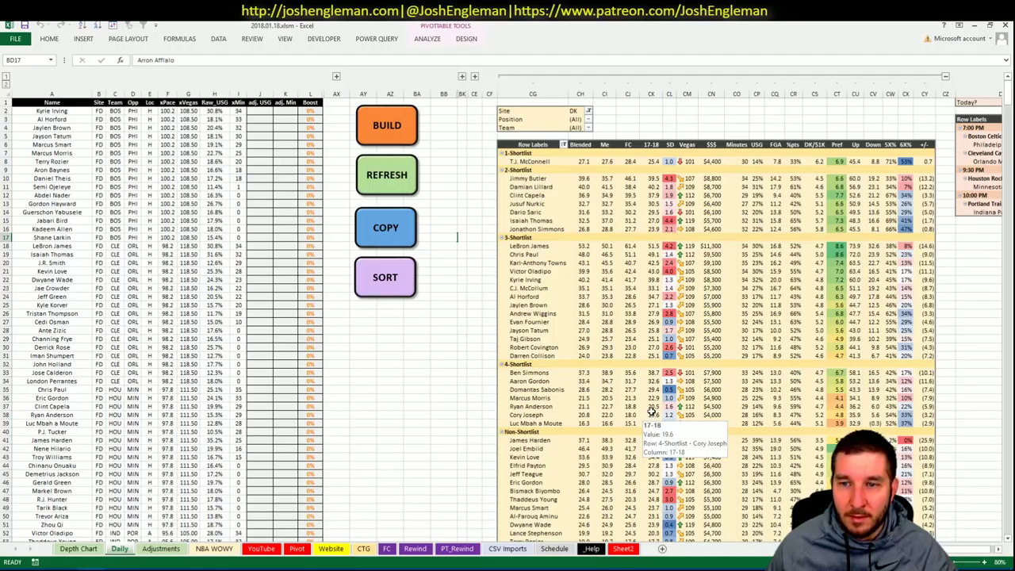
pyautogui.hotkey('alt', 'Tab')
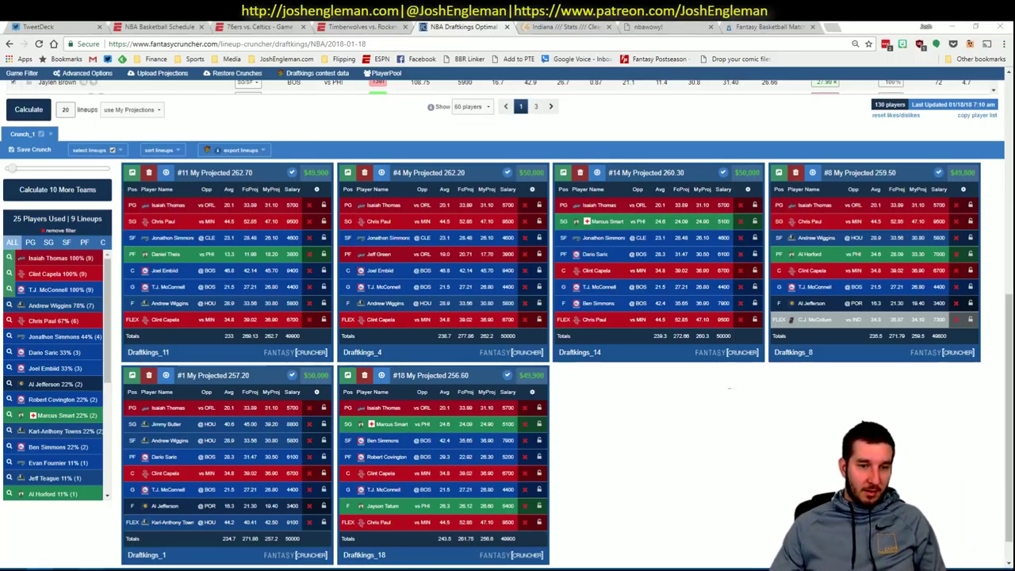
pyautogui.hotkey('alt', 'Tab')
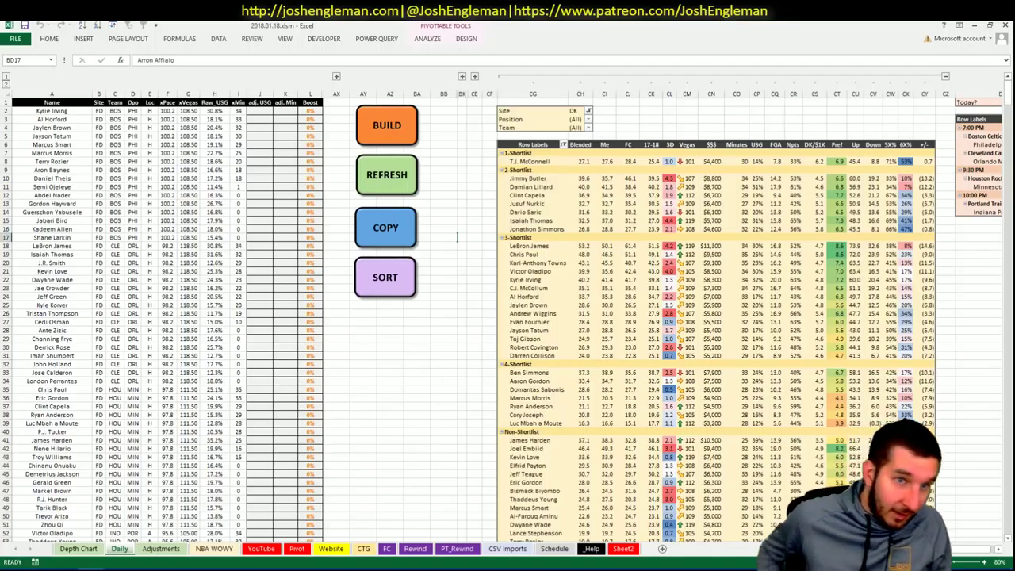